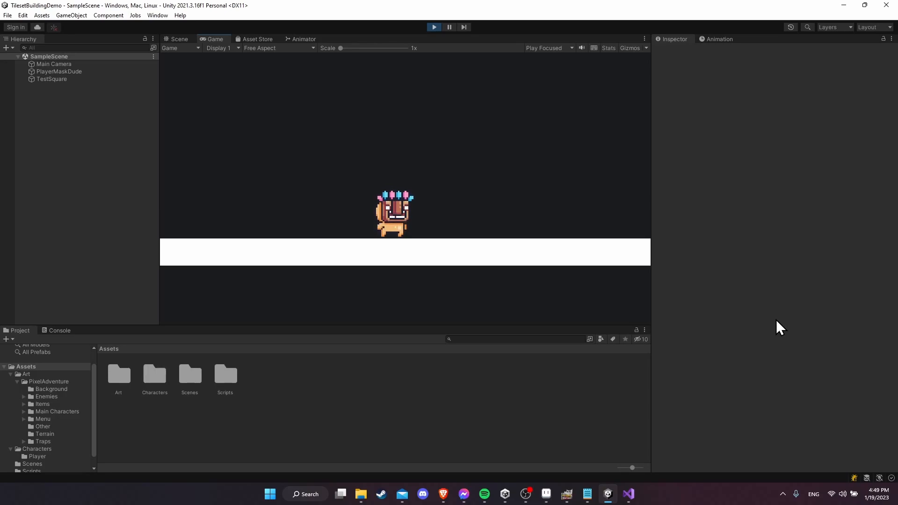
# Step: Test the player character in the running game by jumping and walking in both directions
pyautogui.press('space')
pyautogui.press('d')
pyautogui.press('a')
pyautogui.press('d')
pyautogui.press('space')
pyautogui.press('a')
# Step: Review the components of PlayerMaskDude, including its controller and Animator, and stop the game
pyautogui.click(75, 71)
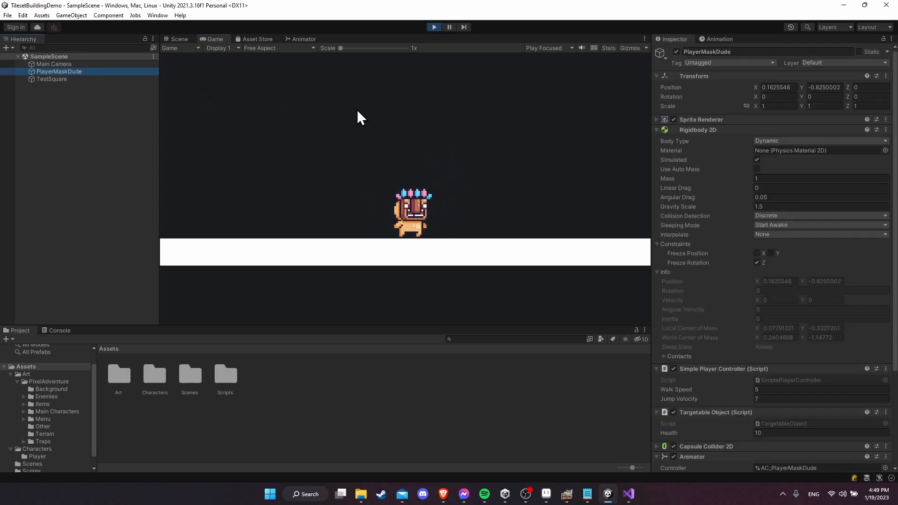
pyautogui.scroll(-10, 755, 224)
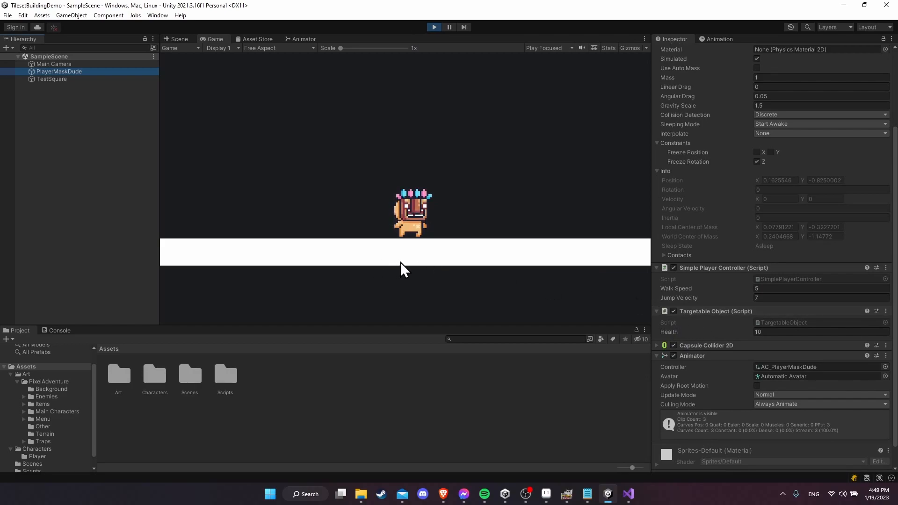
pyautogui.click(434, 27)
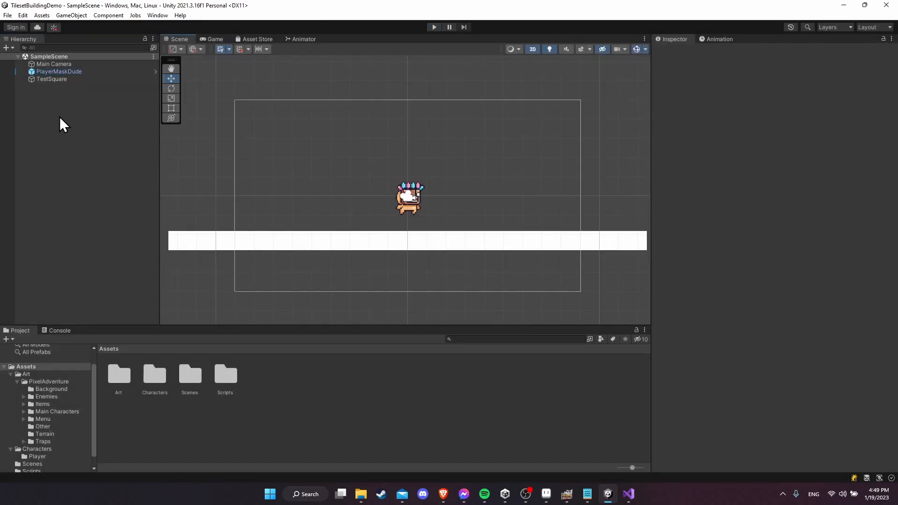
# Step: Add a rectangular 2D Tilemap to the scene
pyautogui.rightClick(62, 108)
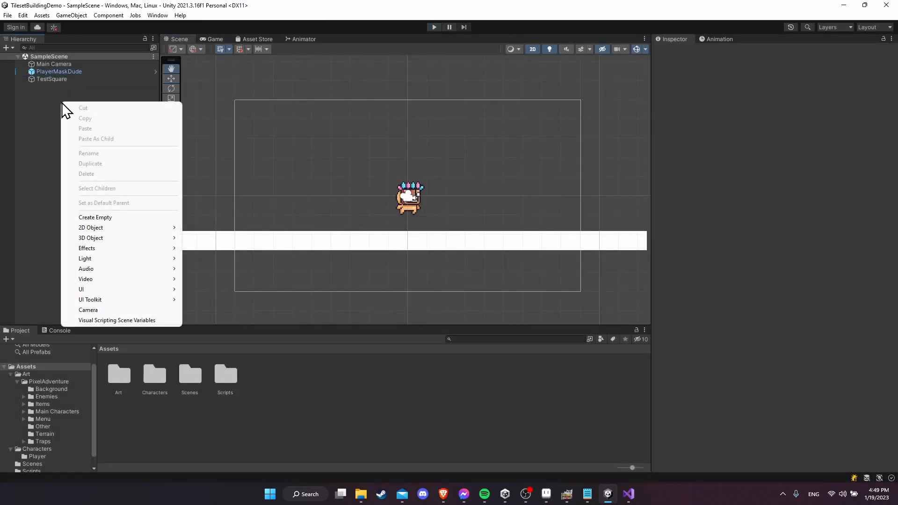
pyautogui.moveTo(111, 229)
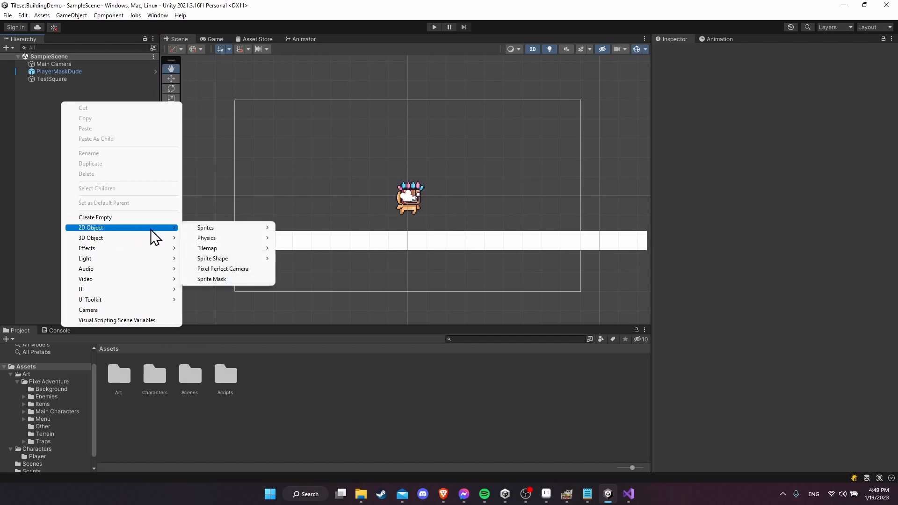
pyautogui.moveTo(225, 251)
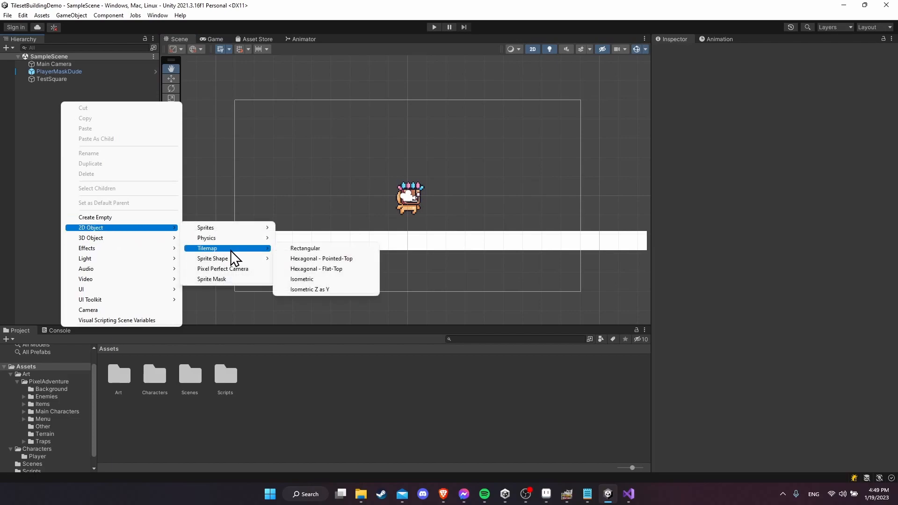
pyautogui.click(325, 249)
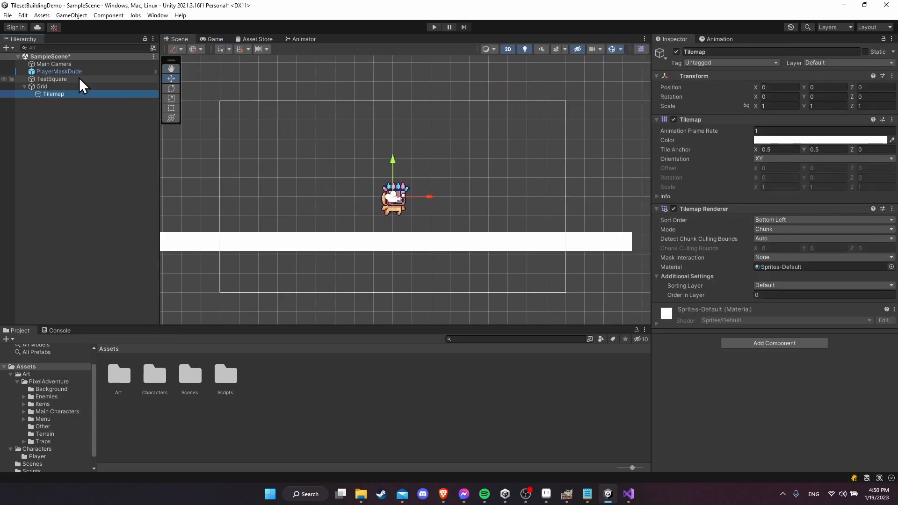
# Step: Deactivate the TestSquare object and save the scene with the Tilemap selected
pyautogui.click(42, 79)
pyautogui.click(676, 52)
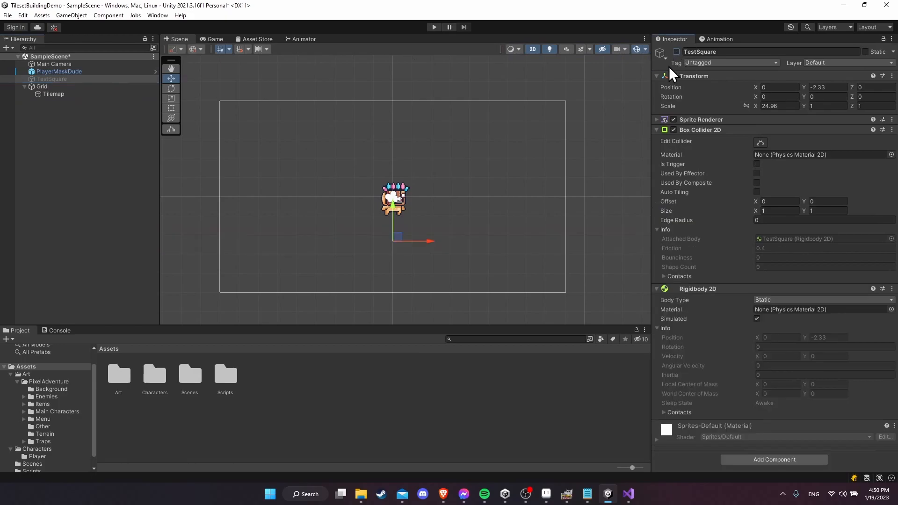
pyautogui.click(56, 86)
pyautogui.click(89, 94)
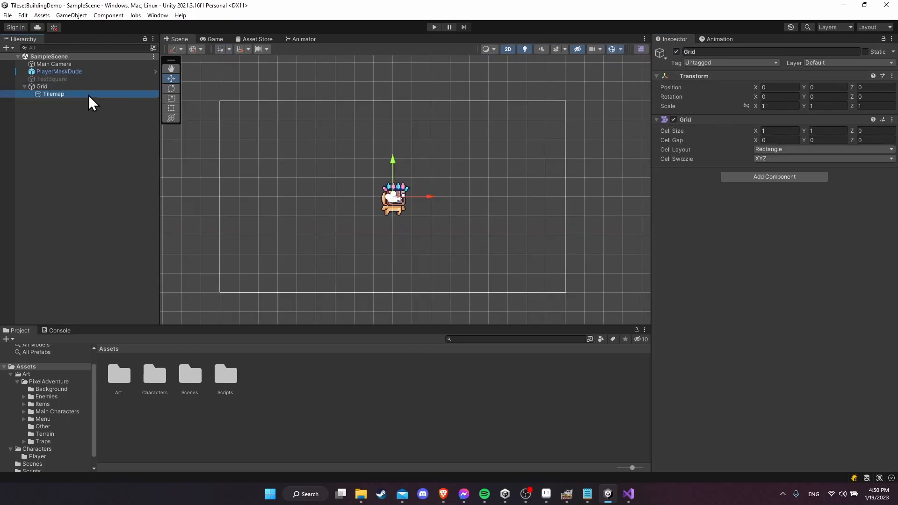
pyautogui.hotkey('ctrl', 's')
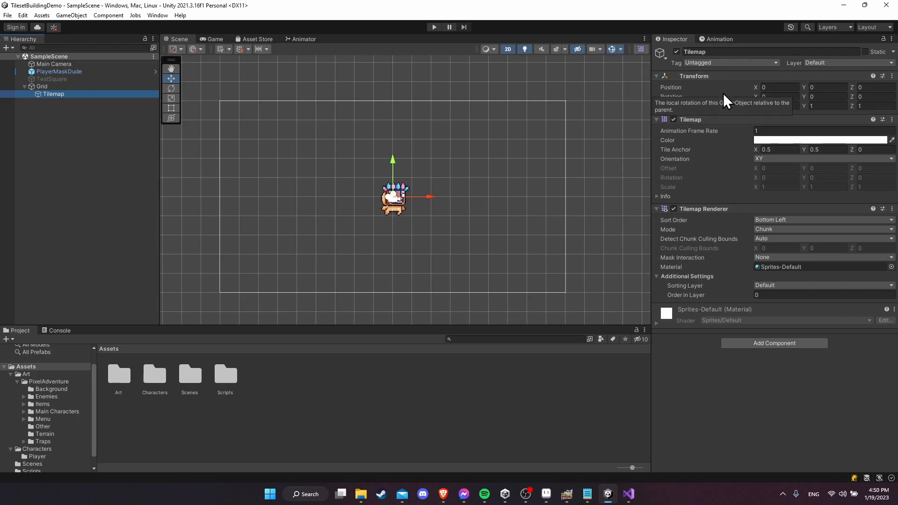
# Step: Open the Tile Palette window and dock it beside the Inspector and Animation, keeping the Move tool active
pyautogui.click(158, 15)
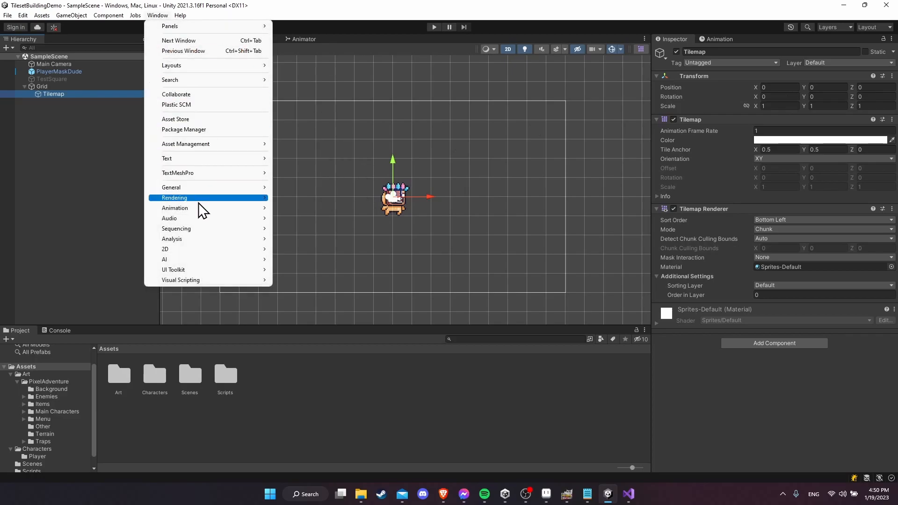
pyautogui.moveTo(206, 250)
pyautogui.click(285, 259)
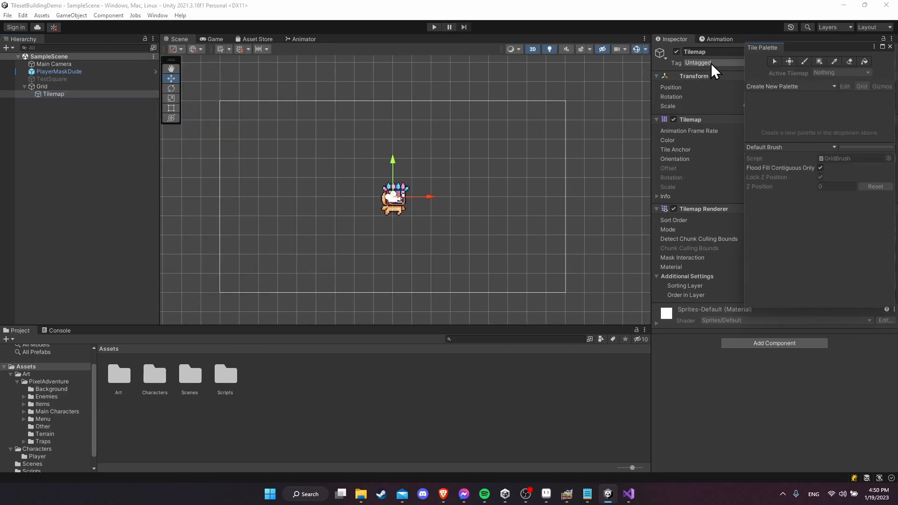
pyautogui.moveTo(746, 52); pyautogui.dragTo(610, 91)
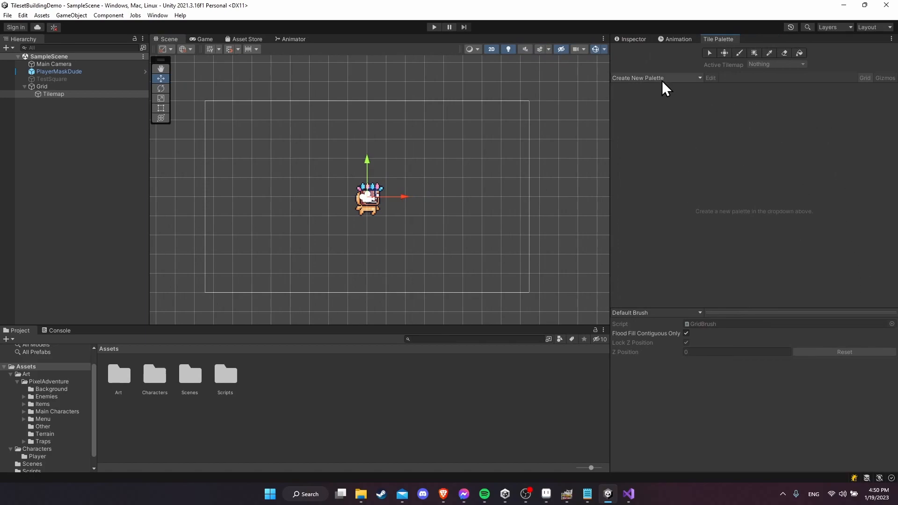
pyautogui.click(739, 54)
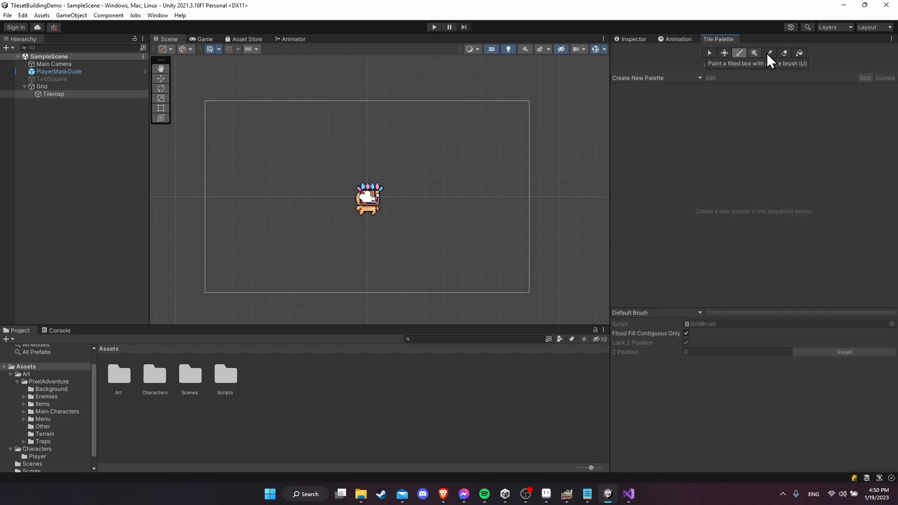
pyautogui.press('w')
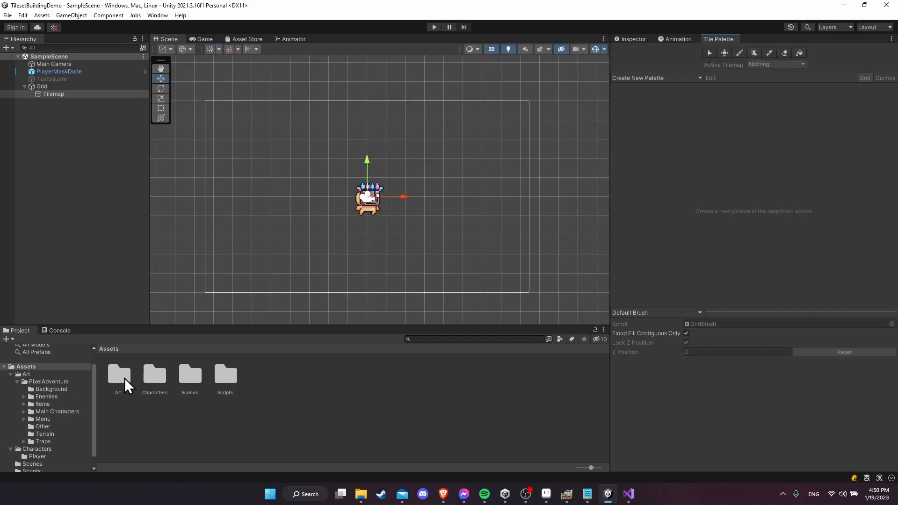
# Step: Create a folder named Palettes inside Assets/Art/PixelAdventure/Terrain
pyautogui.doubleClick(121, 374)
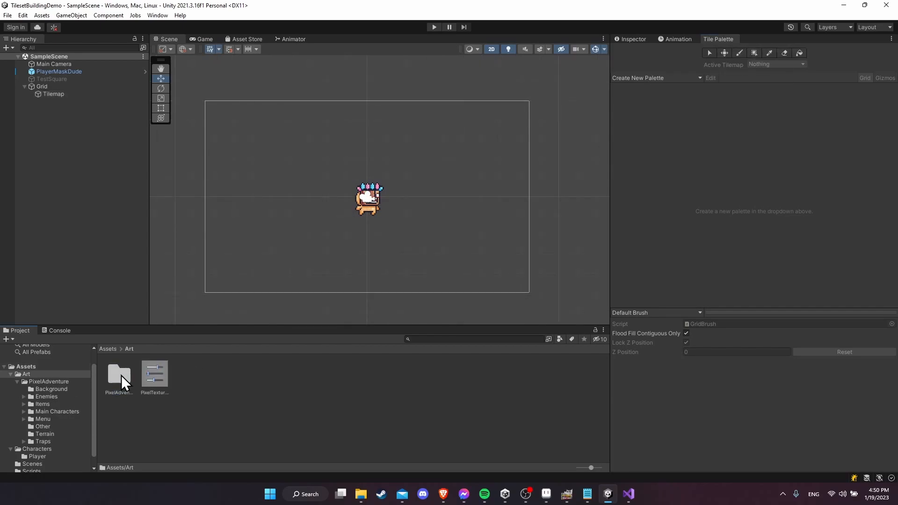
pyautogui.doubleClick(121, 375)
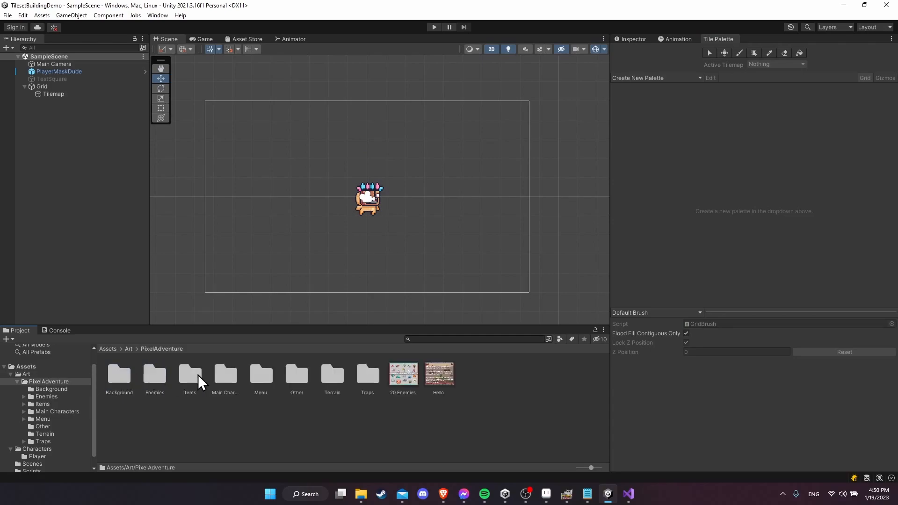
pyautogui.doubleClick(337, 375)
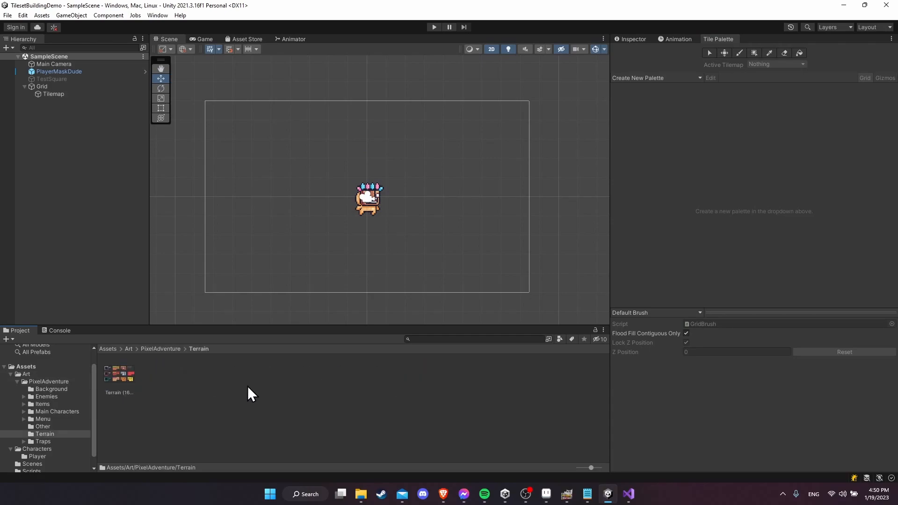
pyautogui.rightClick(161, 374)
pyautogui.moveTo(211, 123)
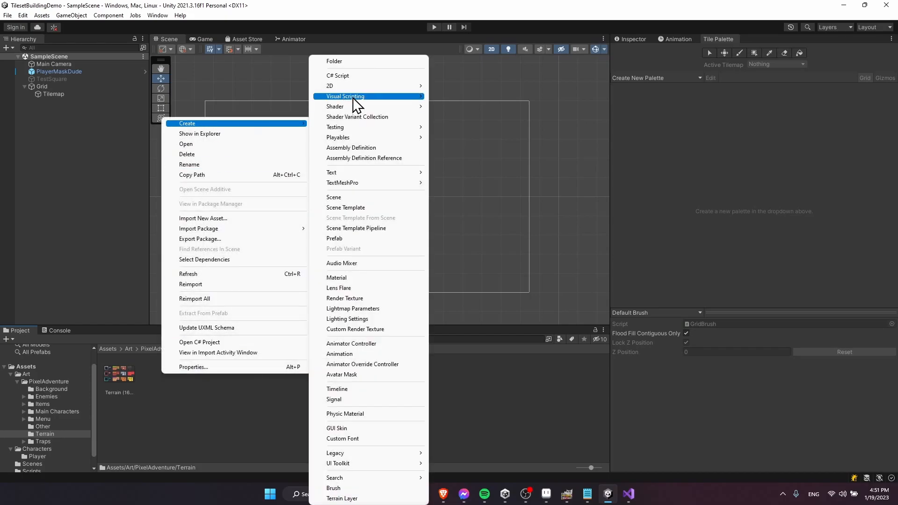
pyautogui.click(365, 63)
pyautogui.write('Palettes')
pyautogui.press('Return')
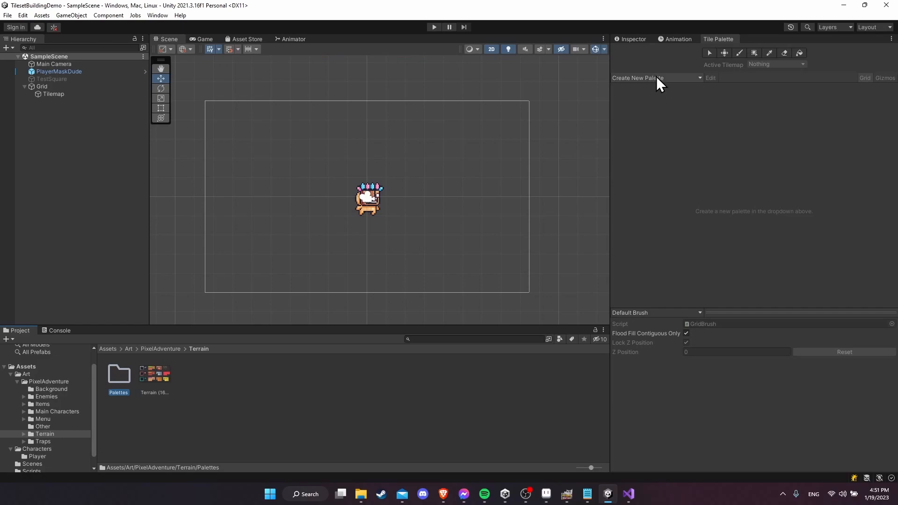
# Step: Create a rectangular tile palette named Terrain_PixelAdventure with automatic cell size, stored in the Palettes folder
pyautogui.click(656, 78)
pyautogui.click(692, 98)
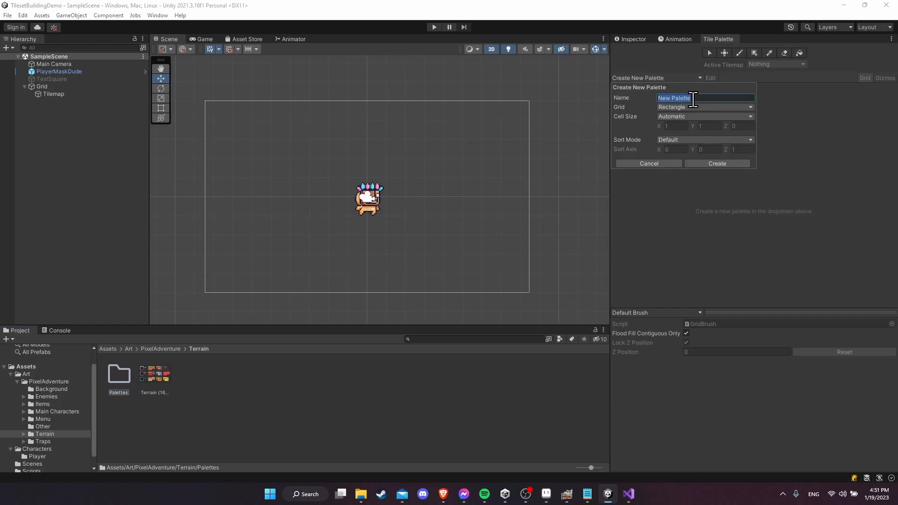
pyautogui.write('Terrain_PixelAdventure')
pyautogui.click(715, 163)
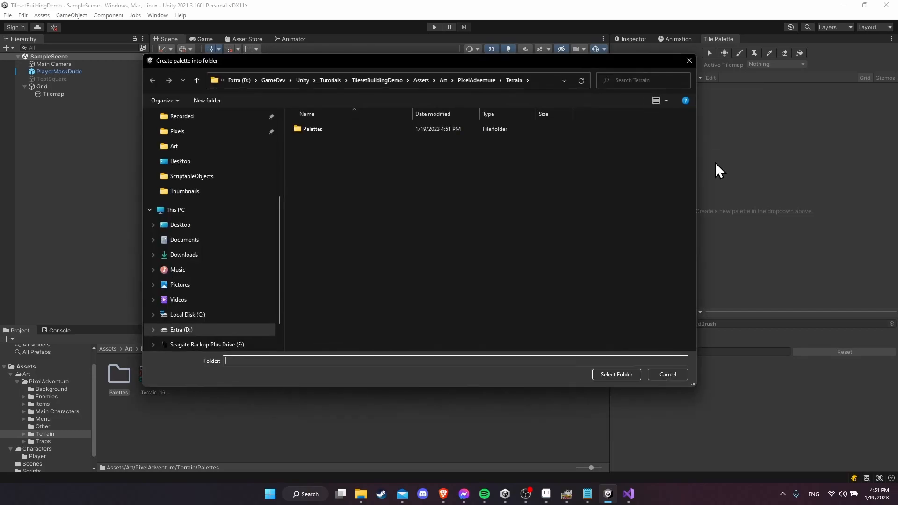
pyautogui.doubleClick(340, 130)
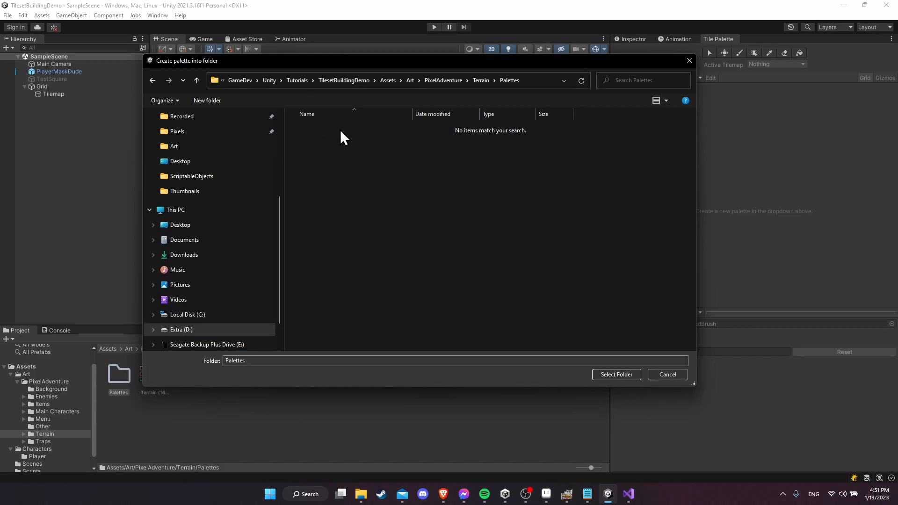
pyautogui.click(616, 374)
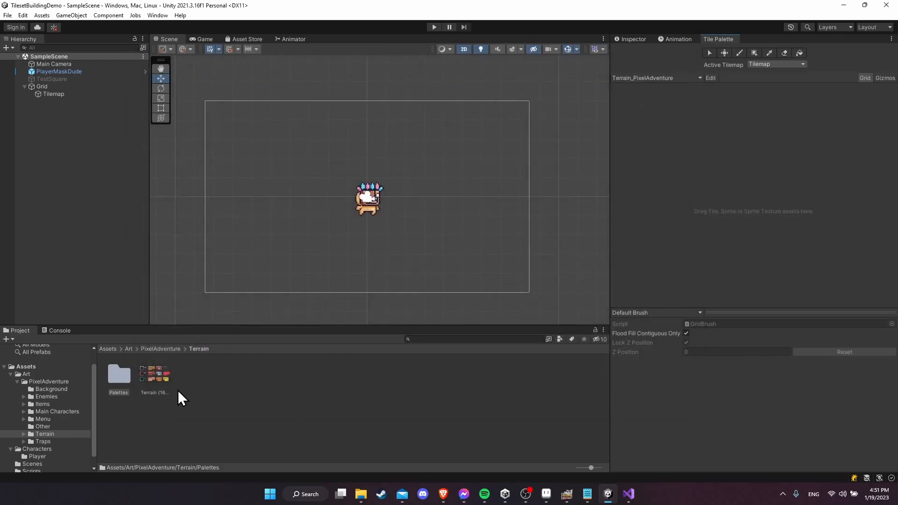
# Step: Examine the new palette asset and its sub-asset in the Palettes folder, and check the parent Terrain folder
pyautogui.doubleClick(117, 375)
pyautogui.click(134, 375)
pyautogui.click(153, 377)
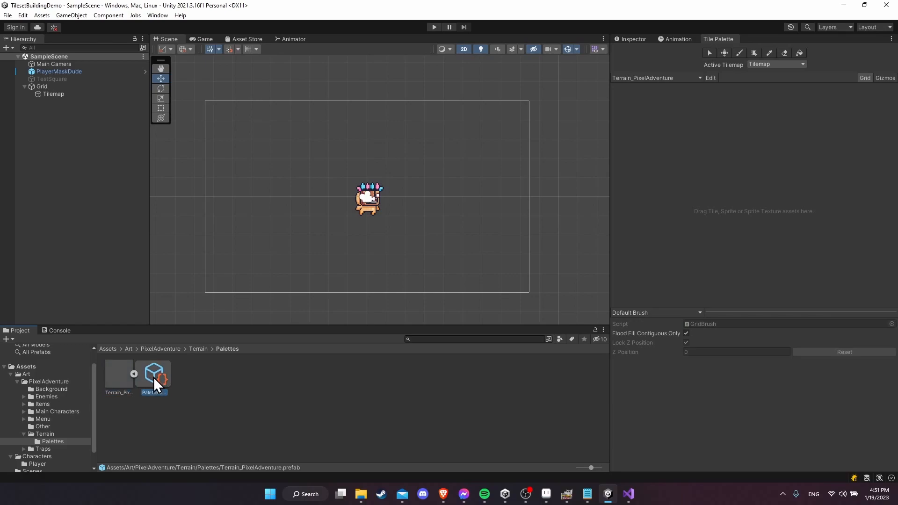
pyautogui.click(132, 372)
pyautogui.click(133, 374)
pyautogui.click(249, 390)
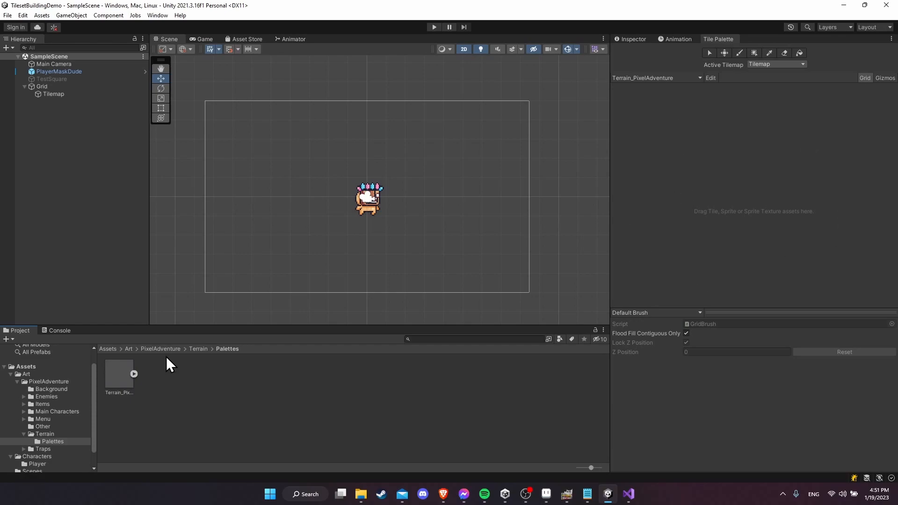
pyautogui.click(199, 348)
pyautogui.click(161, 377)
pyautogui.doubleClick(127, 376)
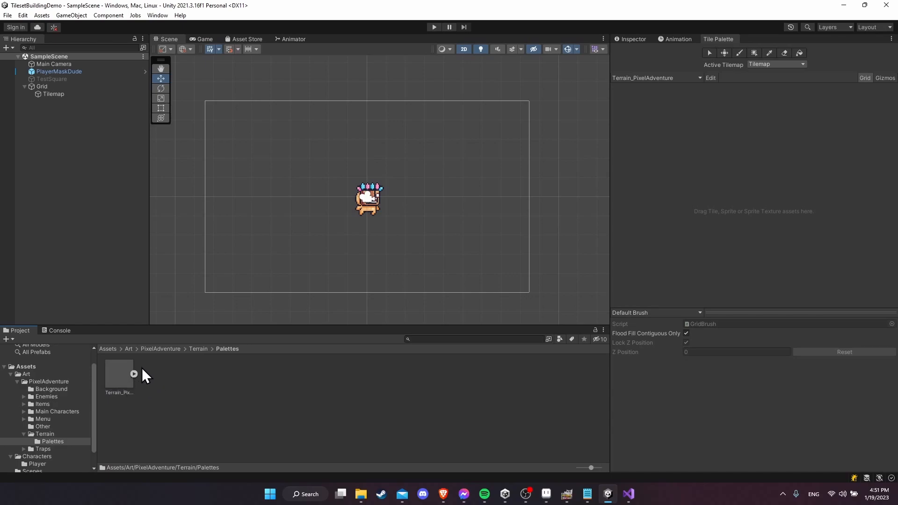
# Step: Create a folder inside Palettes with the same name as the palette, Terrain_PixelAdventure
pyautogui.click(122, 376)
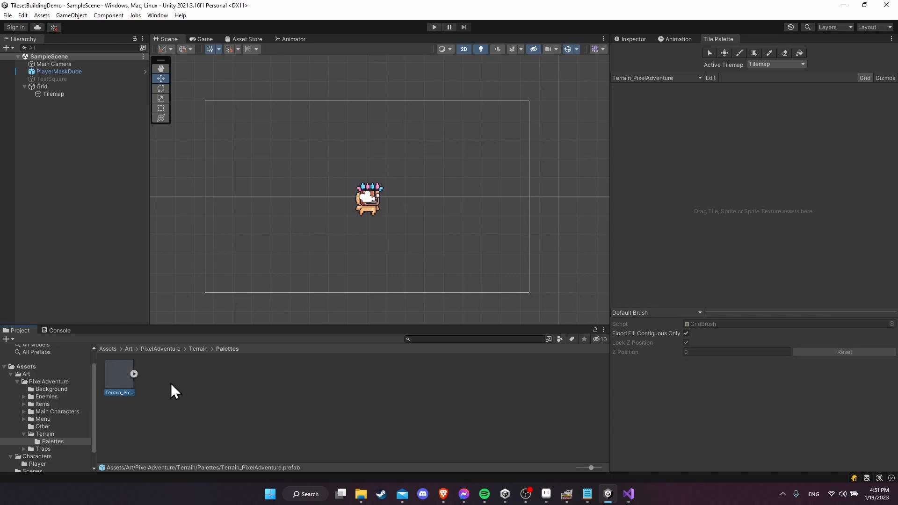
pyautogui.press('F2')
pyautogui.click(166, 397)
pyautogui.rightClick(163, 372)
pyautogui.moveTo(209, 123)
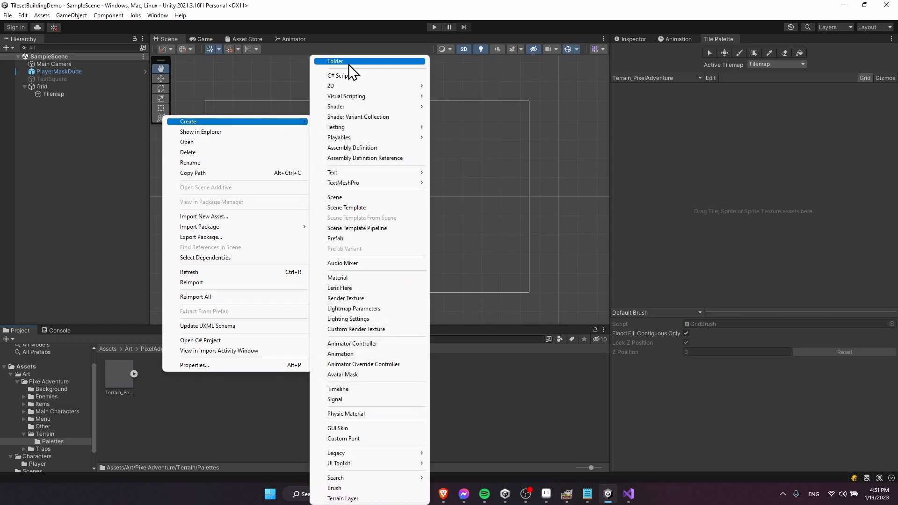
pyautogui.click(335, 61)
pyautogui.write('PixelAdventure')
pyautogui.press('Return')
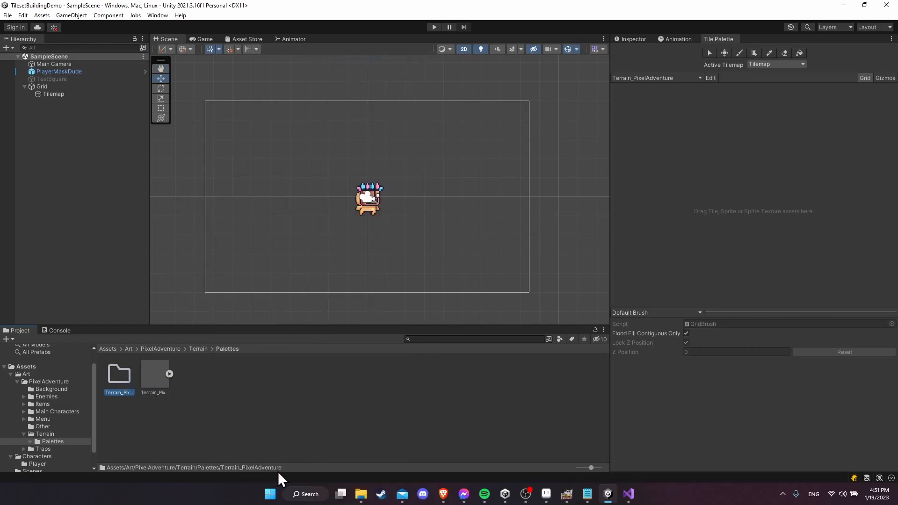
# Step: Rename the new folder by adding the prefix Tiles_ to its name
pyautogui.click(119, 372)
pyautogui.press('Left')
pyautogui.write('Tiles_')
pyautogui.press('Return')
pyautogui.click(232, 363)
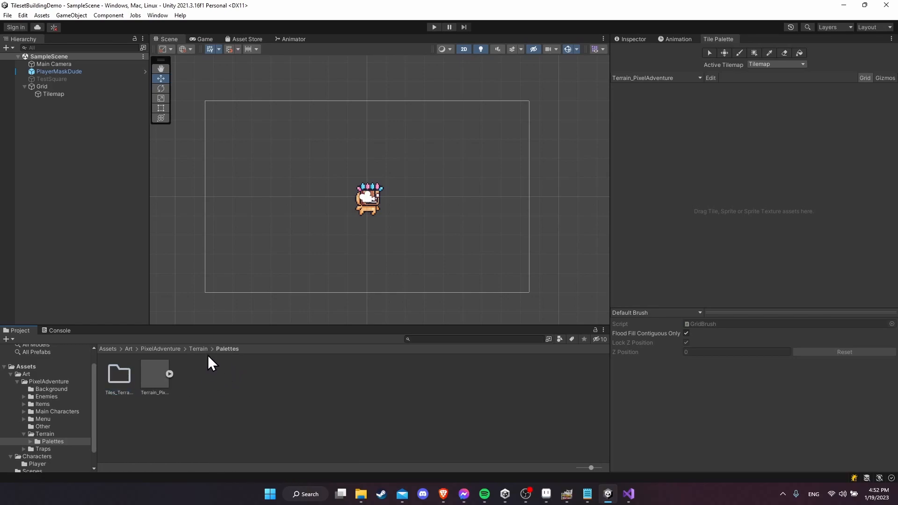
# Step: Open the import settings of the Terrain (16x16) texture and show its sheet in the Sprite Editor
pyautogui.click(198, 349)
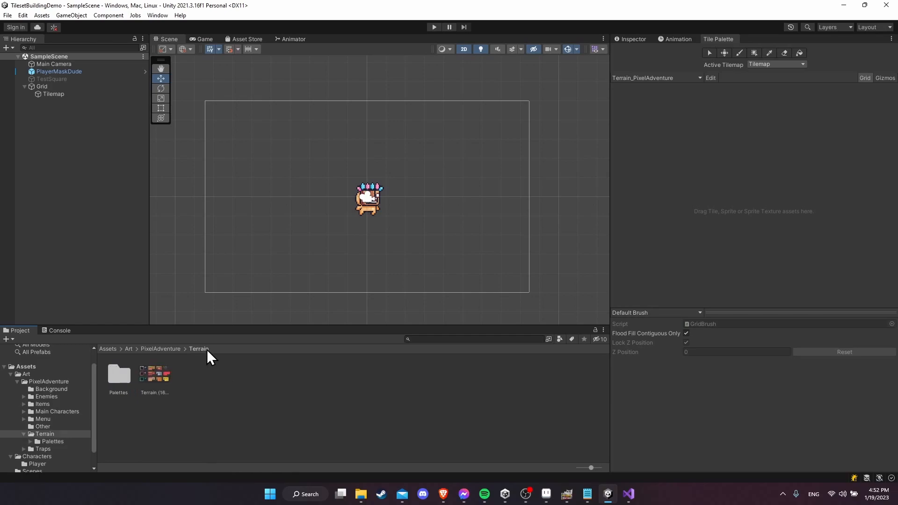
pyautogui.click(156, 376)
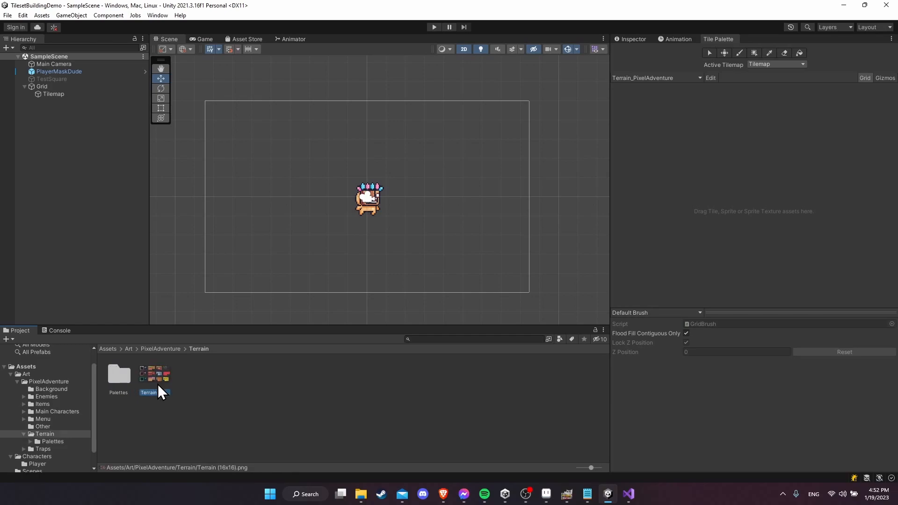
pyautogui.click(644, 39)
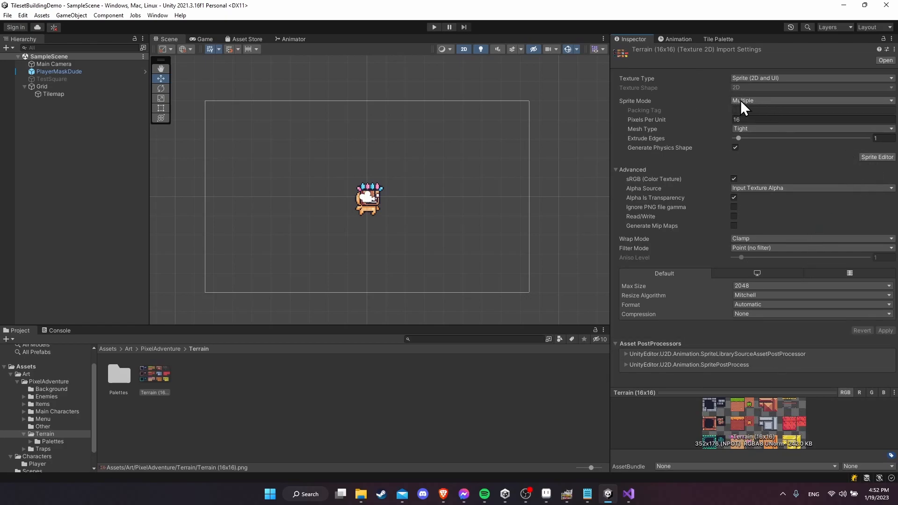
pyautogui.click(876, 157)
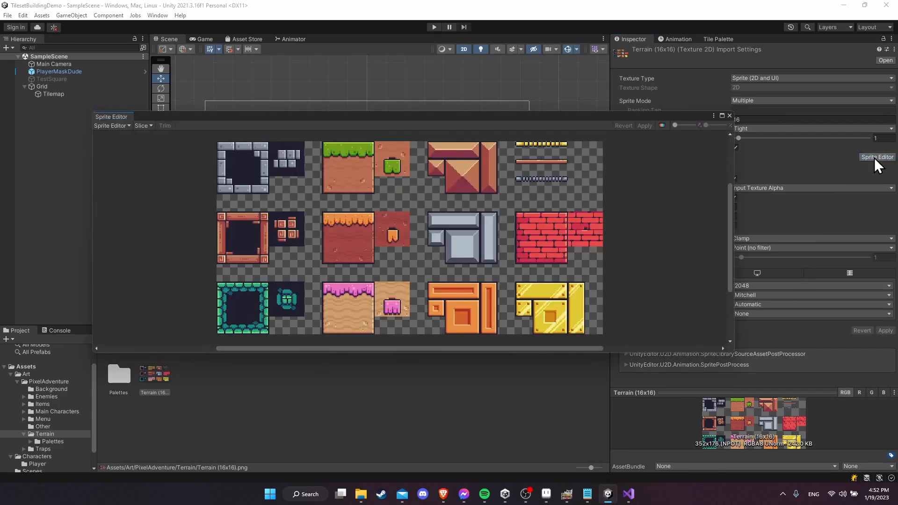
# Step: Set the sprite slicing type to Grid By Cell Size with a pixel size of 16 by 16
pyautogui.click(143, 126)
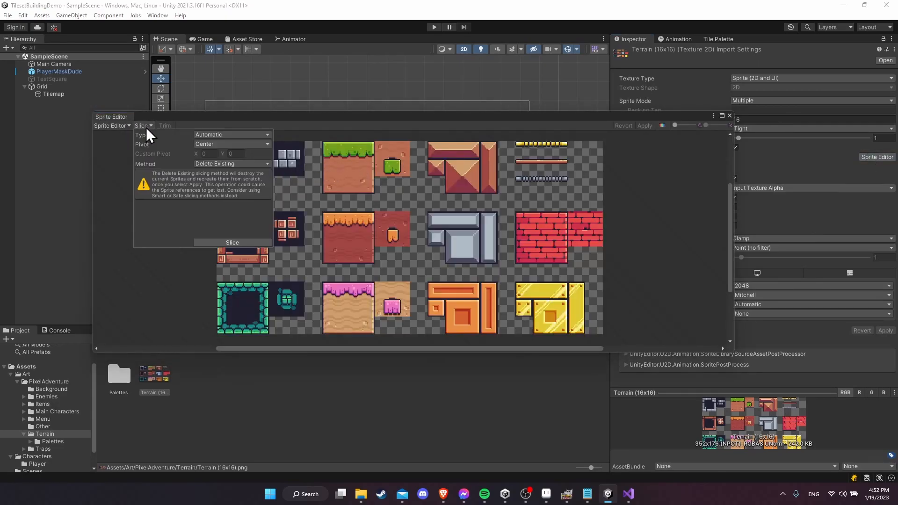
pyautogui.click(206, 136)
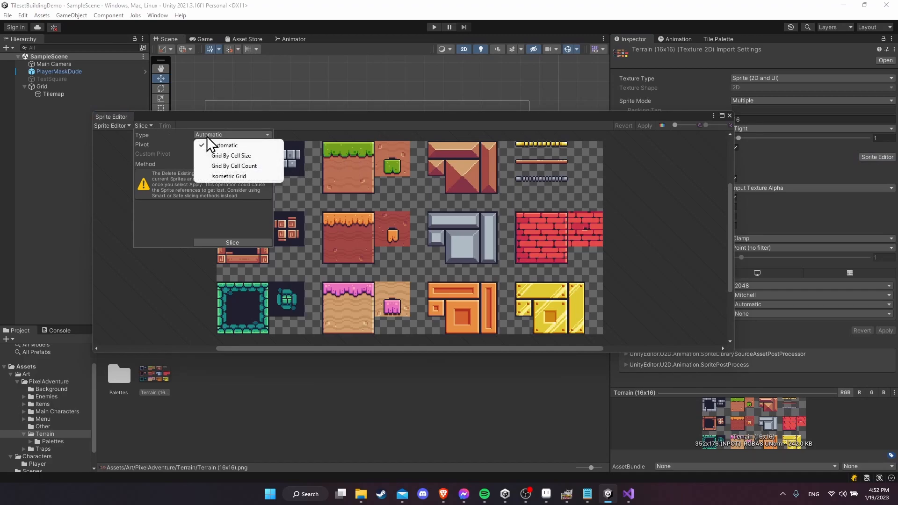
pyautogui.click(246, 156)
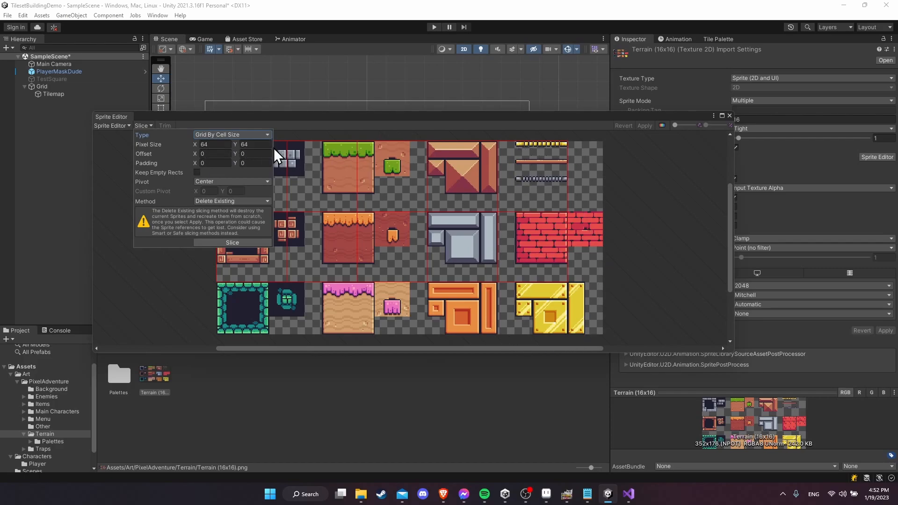
pyautogui.moveTo(197, 141); pyautogui.dragTo(240, 142)
pyautogui.doubleClick(214, 144)
pyautogui.write('16')
pyautogui.doubleClick(245, 144)
pyautogui.write('16')
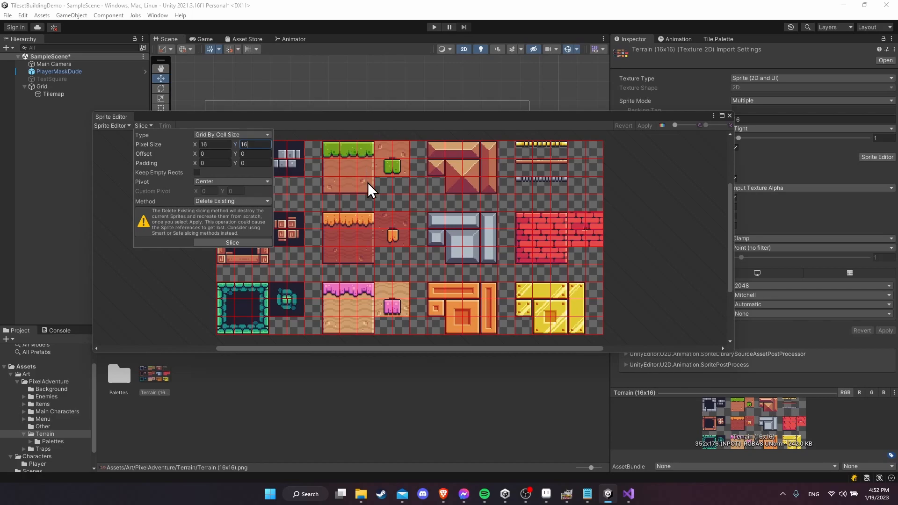
# Step: Slice the terrain sheet with these settings, apply the result and close the Sprite Editor
pyautogui.click(248, 240)
pyautogui.click(645, 125)
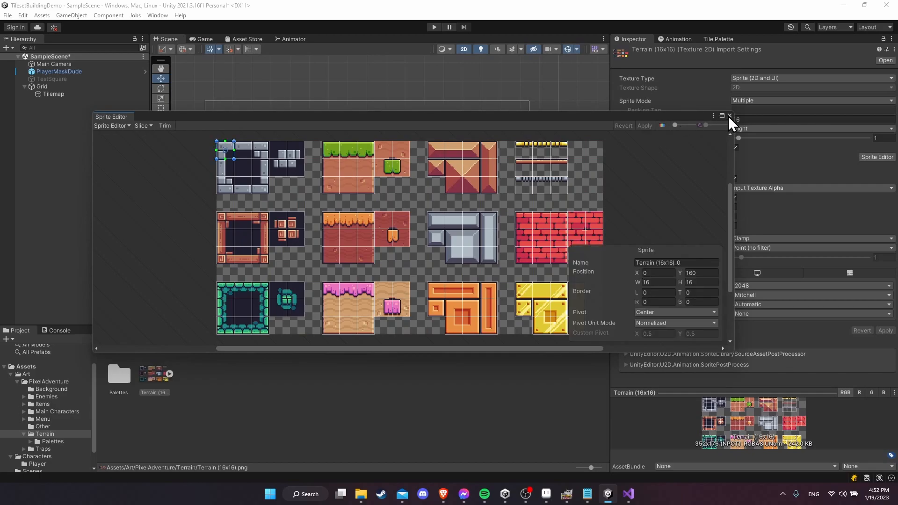
pyautogui.click(729, 115)
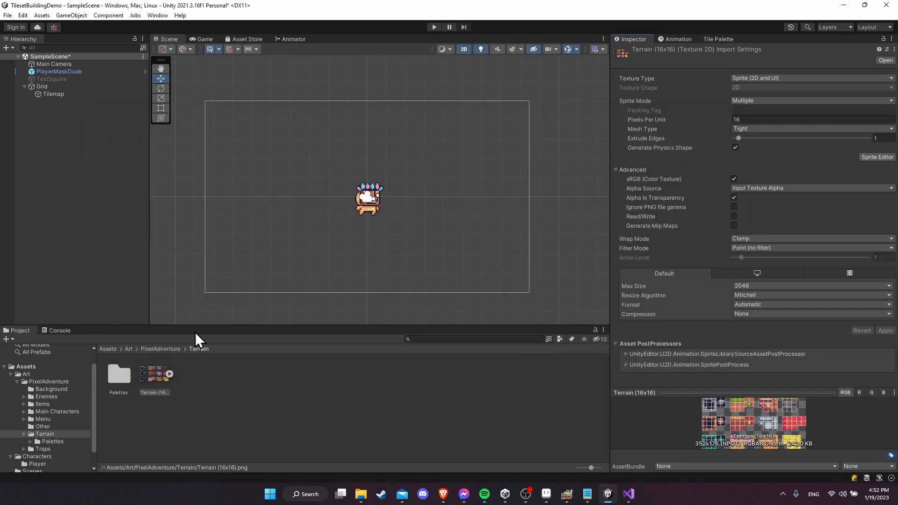
# Step: Expand the Terrain (16x16) texture to look through its sliced sprites, and collapse it again
pyautogui.click(169, 374)
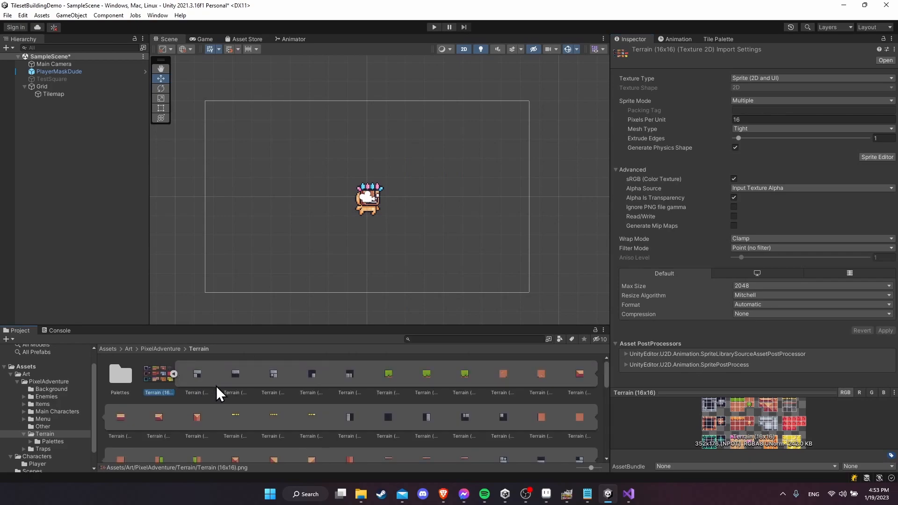
pyautogui.scroll(-2, 215, 385)
pyautogui.scroll(-14, 216, 386)
pyautogui.scroll(18, 216, 387)
pyautogui.click(173, 372)
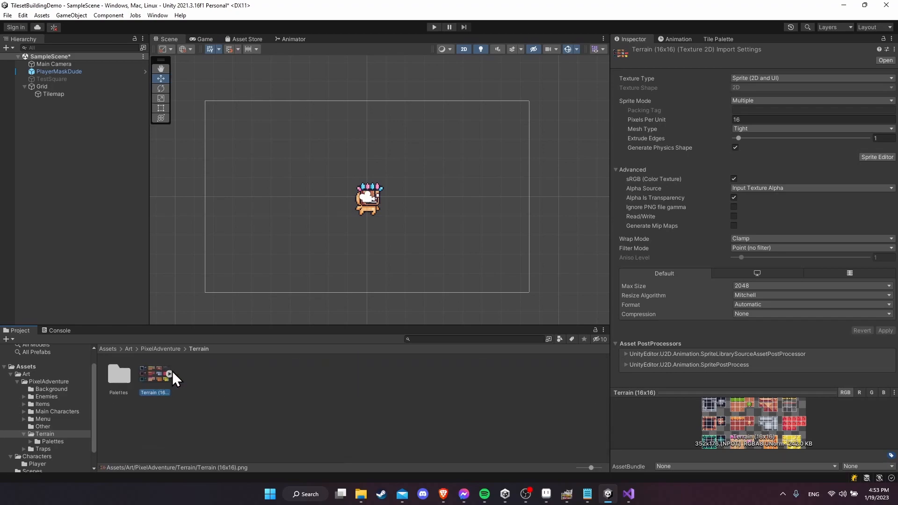
# Step: Add the Terrain (16x16) sheet to the Terrain_PixelAdventure palette, generating its tiles into the Tiles_Terrain_PixelAdventure folder
pyautogui.click(713, 40)
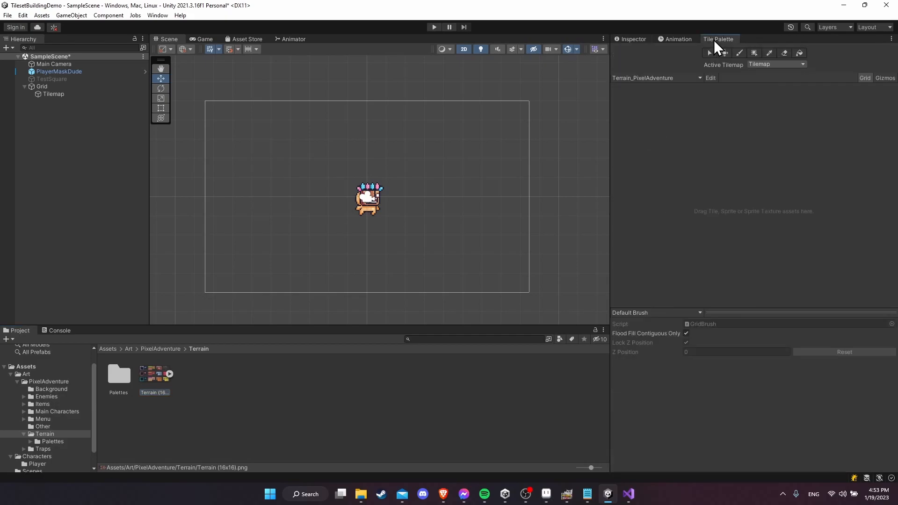
pyautogui.moveTo(428, 334); pyautogui.dragTo(674, 161)
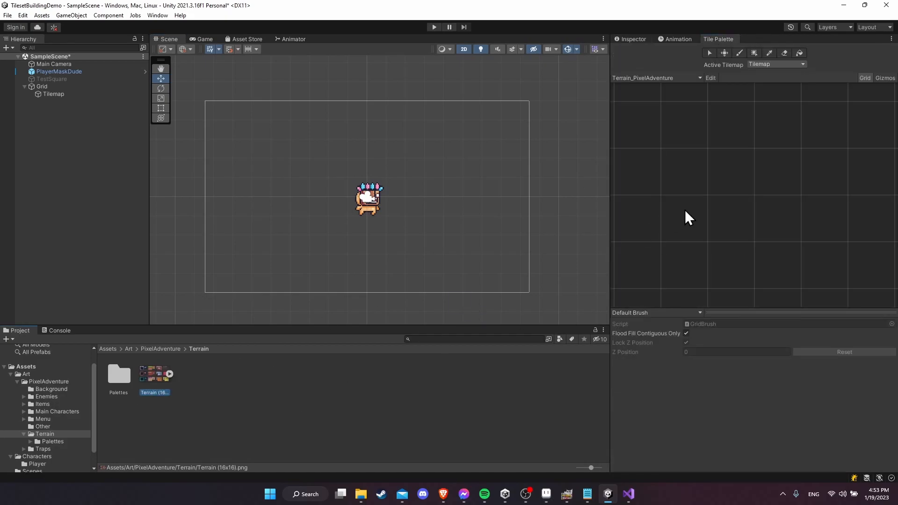
pyautogui.scroll(-10, 688, 209)
pyautogui.moveTo(694, 209); pyautogui.dragTo(683, 212, button='middle')
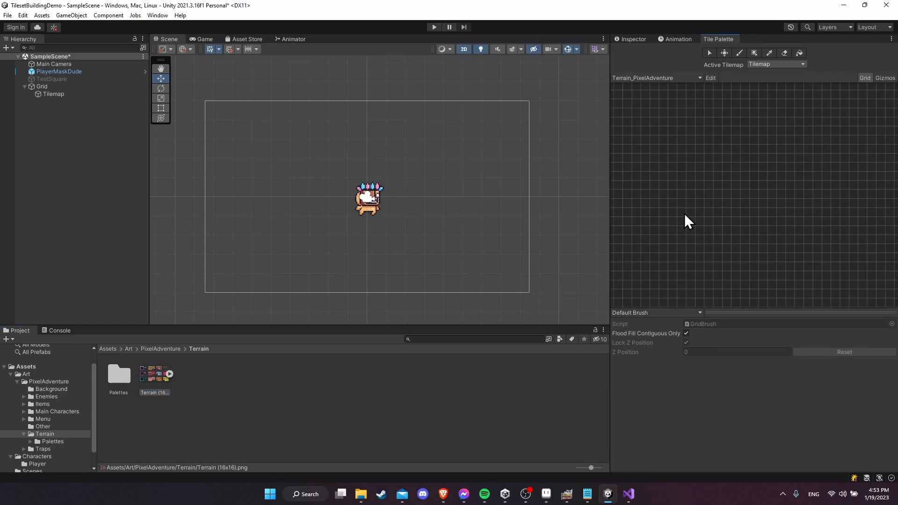
pyautogui.moveTo(148, 377); pyautogui.dragTo(655, 150)
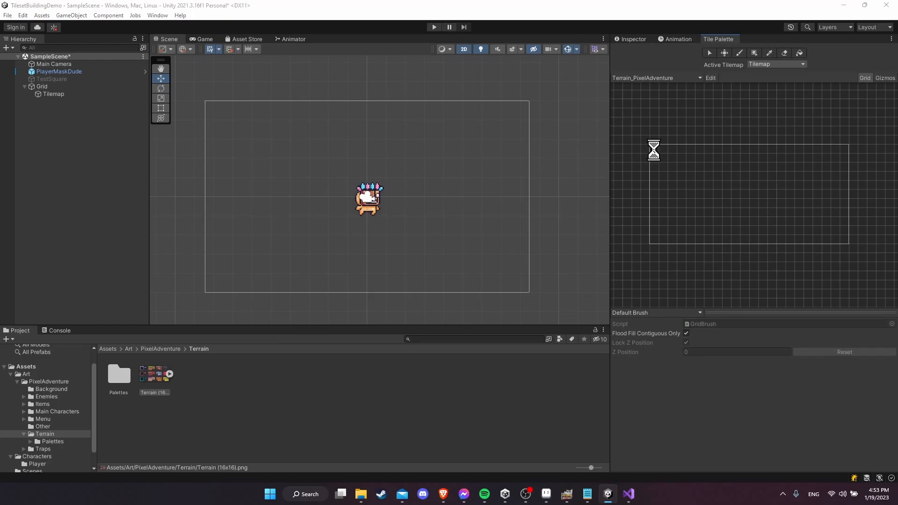
pyautogui.doubleClick(325, 127)
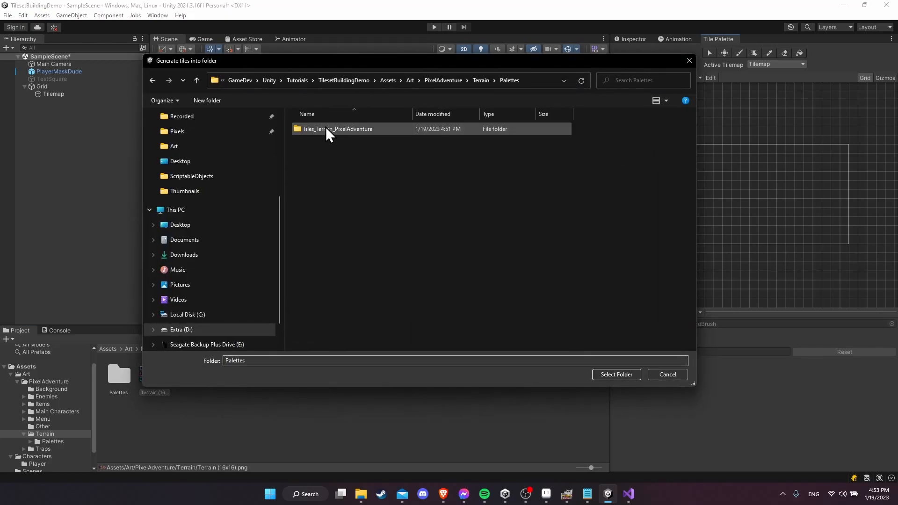
pyautogui.doubleClick(346, 131)
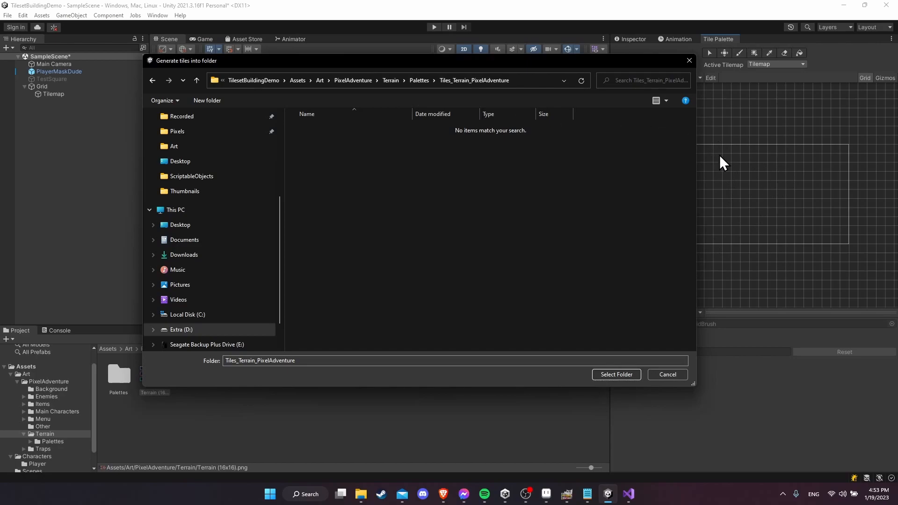
pyautogui.click(622, 374)
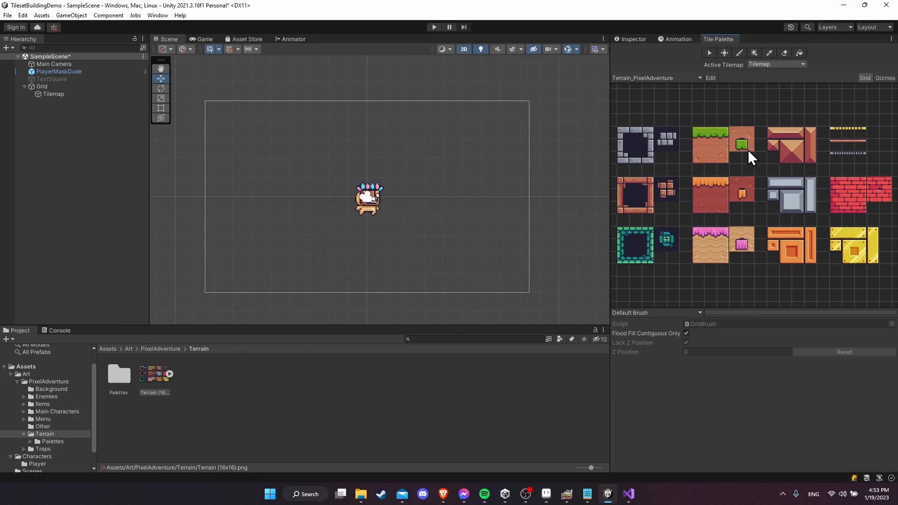
# Step: Look through the generated tile assets in the Tiles_Terrain_PixelAdventure folder and return to the Palettes folder
pyautogui.doubleClick(121, 376)
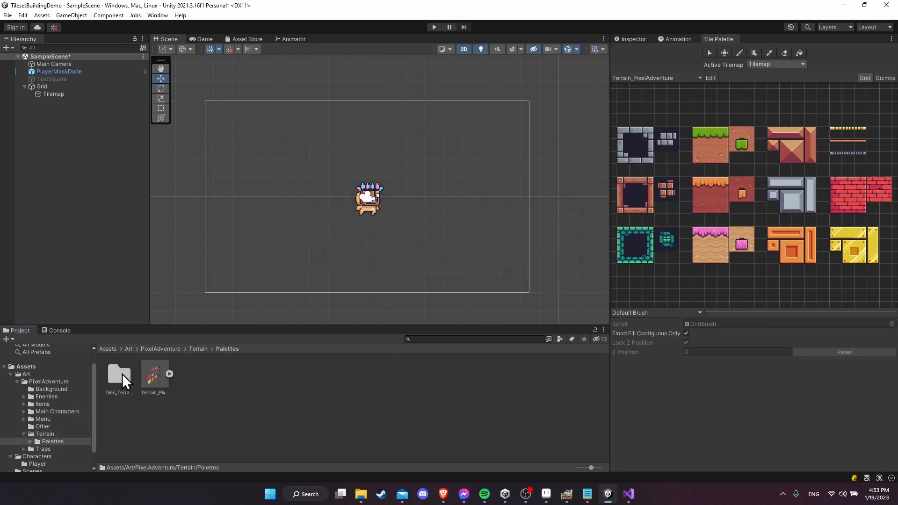
pyautogui.doubleClick(120, 378)
pyautogui.scroll(-5, 192, 394)
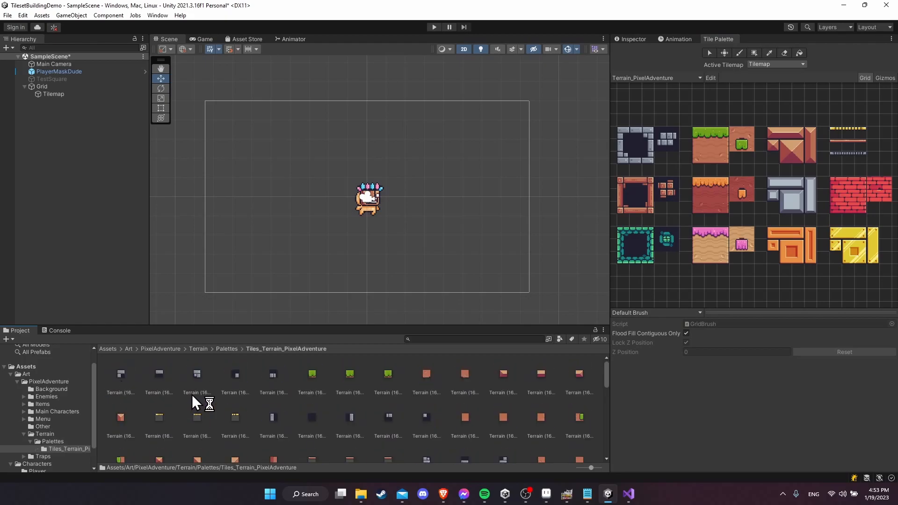
pyautogui.click(198, 380)
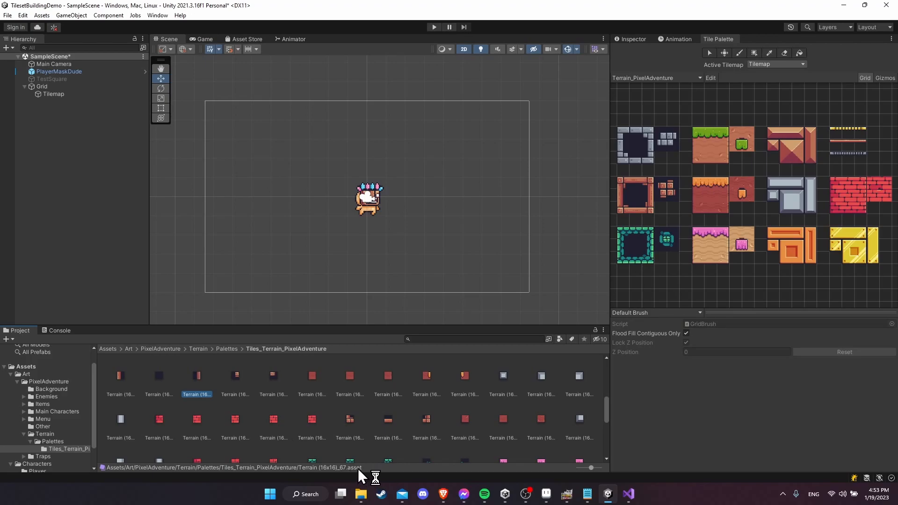
pyautogui.click(226, 349)
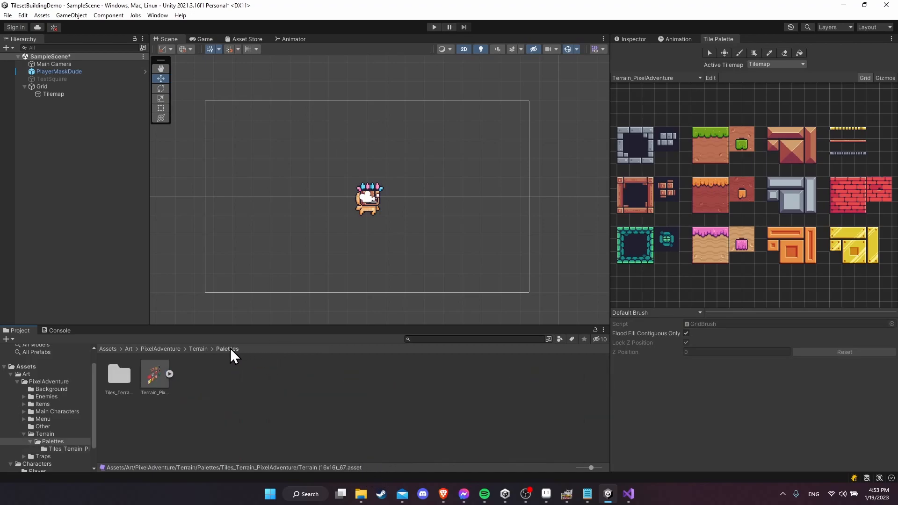
# Step: Inspect the palette asset with its sub-asset and the sliced sprites of the Terrain texture, ending in the PixelAdventure folder
pyautogui.click(164, 377)
pyautogui.click(169, 374)
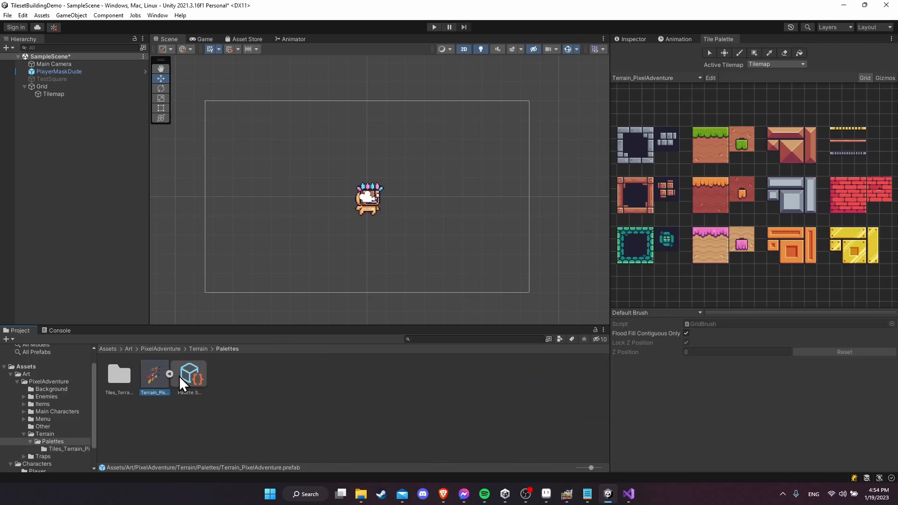
pyautogui.click(198, 349)
pyautogui.click(173, 374)
pyautogui.click(192, 377)
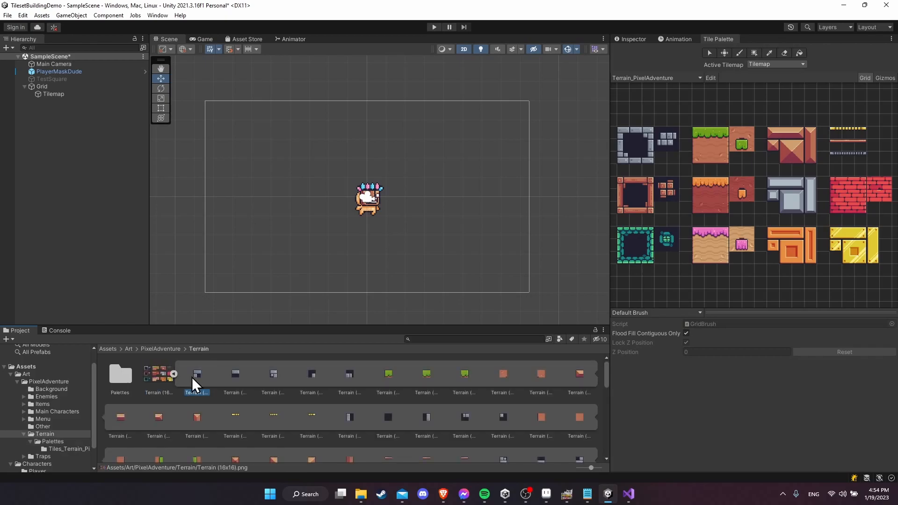
pyautogui.click(226, 376)
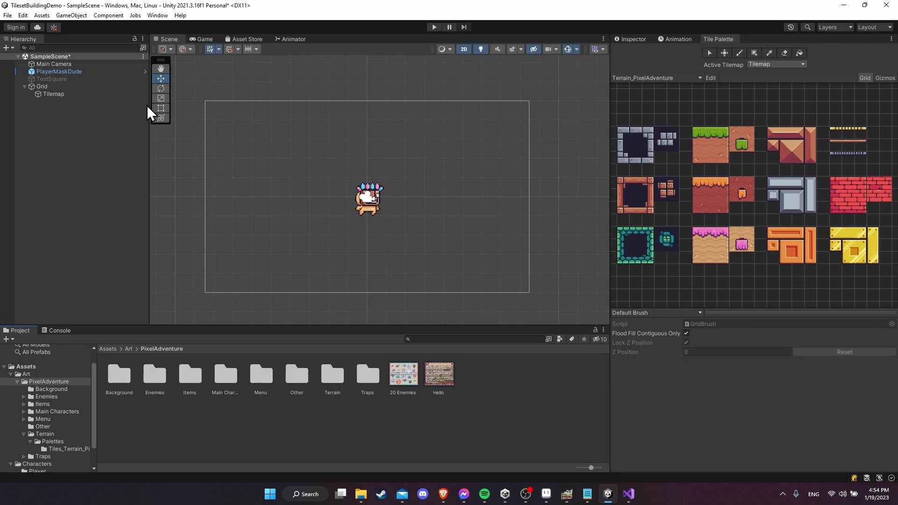
# Step: Paint a horizontal row of 11 brown wooden top-edge tiles on the Tilemap below the character and save the scene
pyautogui.click(94, 94)
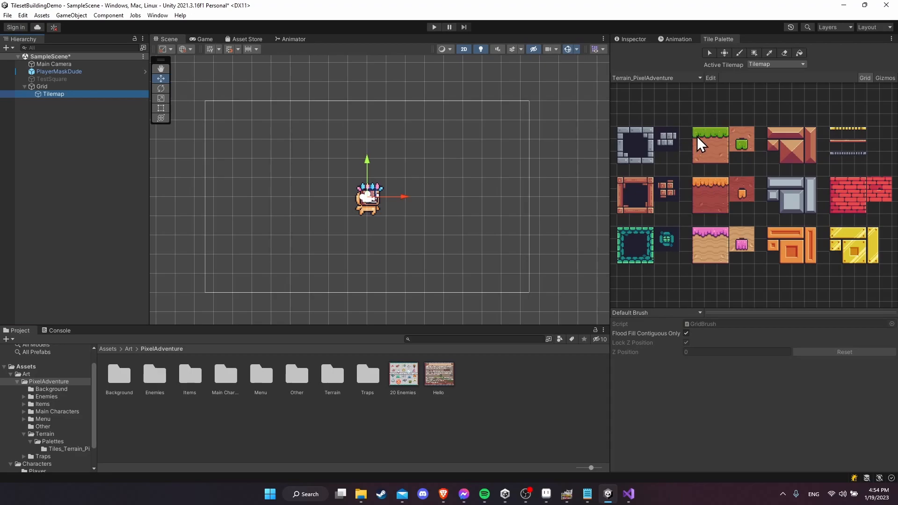
pyautogui.click(635, 183)
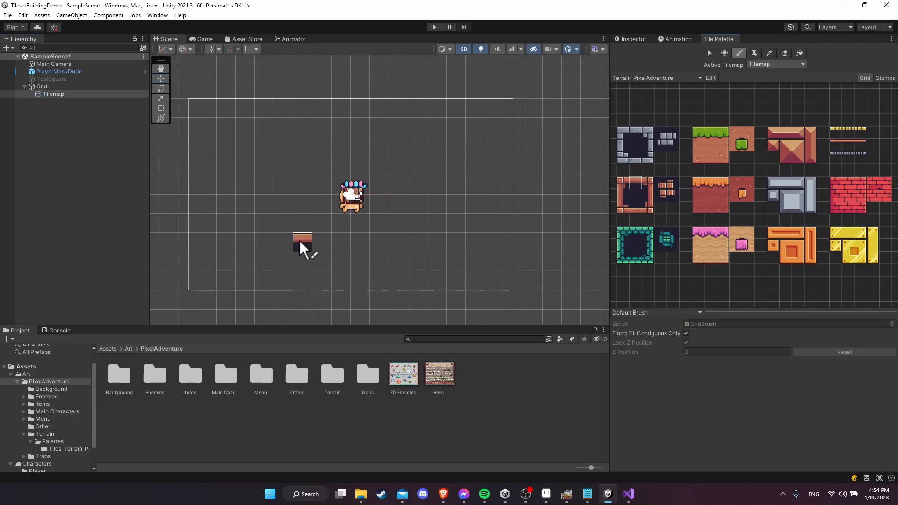
pyautogui.moveTo(262, 236); pyautogui.dragTo(253, 237, button='middle')
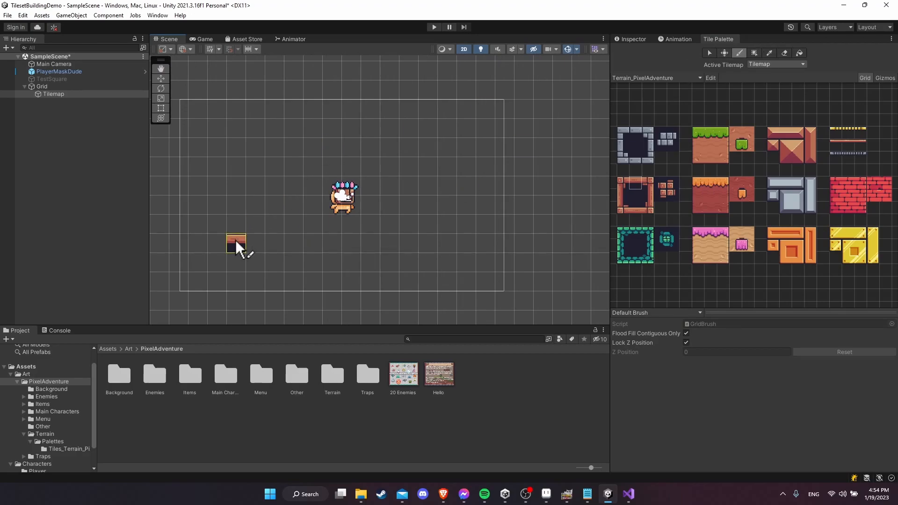
pyautogui.moveTo(327, 238); pyautogui.dragTo(419, 237)
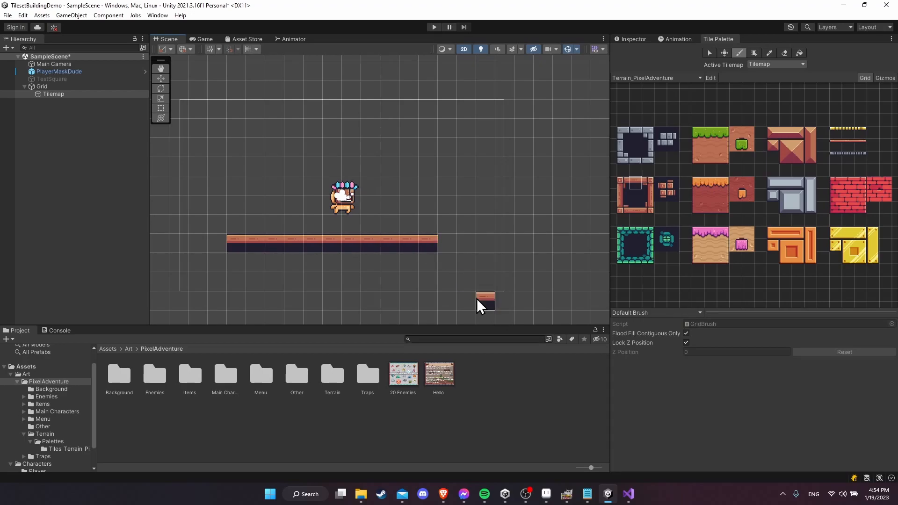
pyautogui.moveTo(486, 260); pyautogui.dragTo(482, 253, button='middle')
pyautogui.hotkey('ctrl', 's')
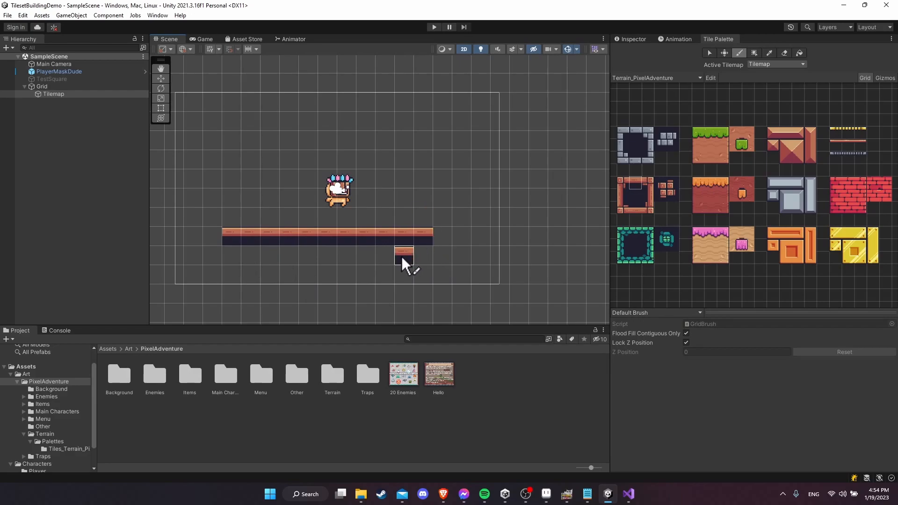
# Step: Open the import settings of the Terrain (16x16) texture and set Pixels Per Unit to 16
pyautogui.doubleClick(332, 377)
pyautogui.click(159, 376)
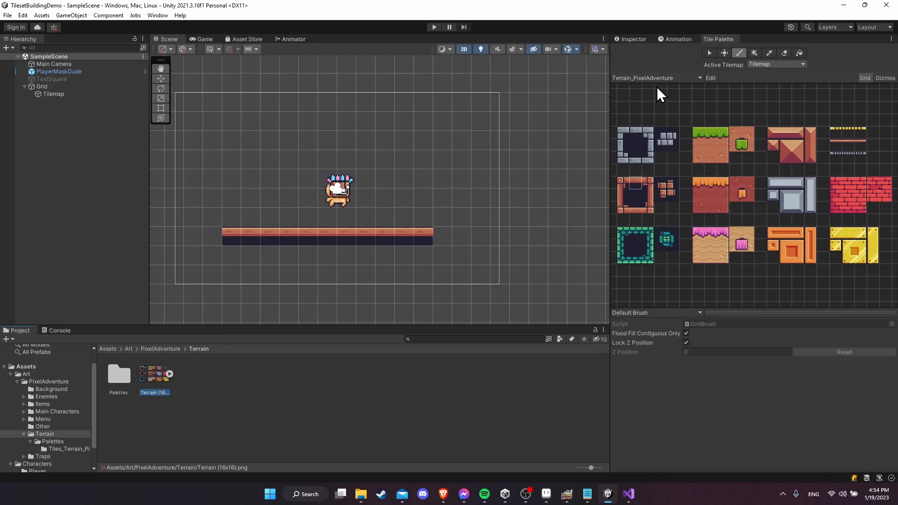
pyautogui.click(626, 40)
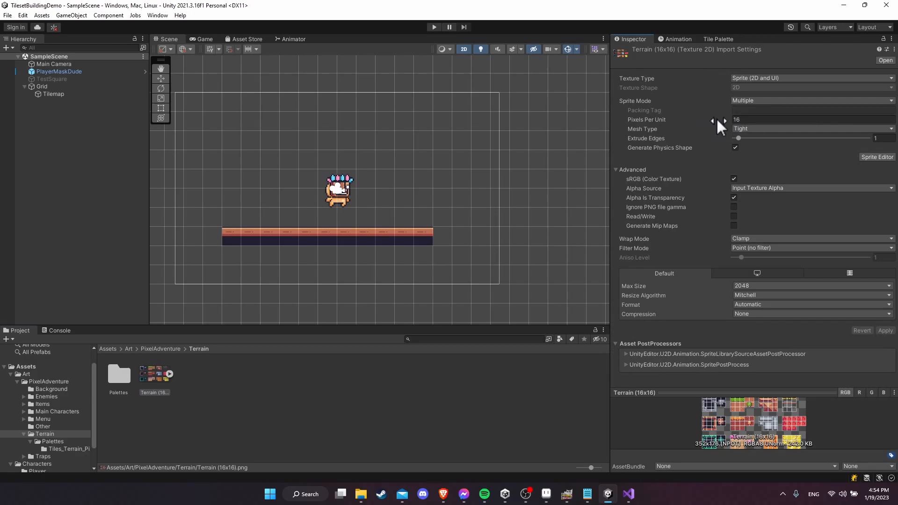
pyautogui.click(737, 119)
pyautogui.write('16')
pyautogui.press('Return')
pyautogui.moveTo(231, 234); pyautogui.dragTo(304, 233)
# Step: Load the saved pixel texture preset into the Terrain texture's import settings and save the scene
pyautogui.click(886, 49)
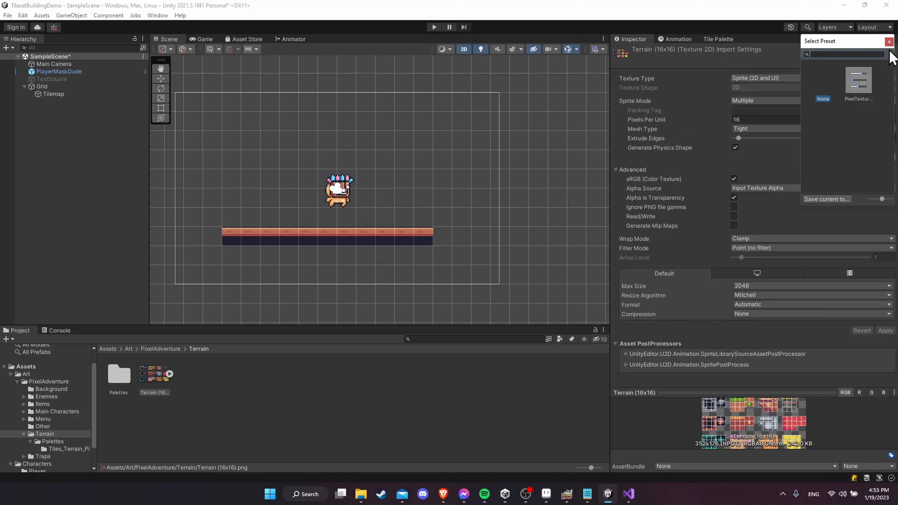
pyautogui.click(856, 83)
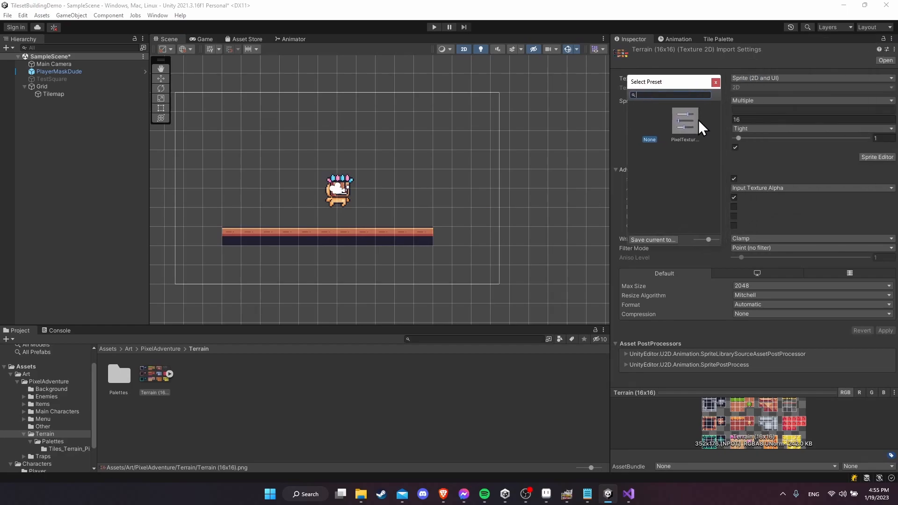
pyautogui.moveTo(721, 134); pyautogui.dragTo(783, 134)
pyautogui.click(778, 83)
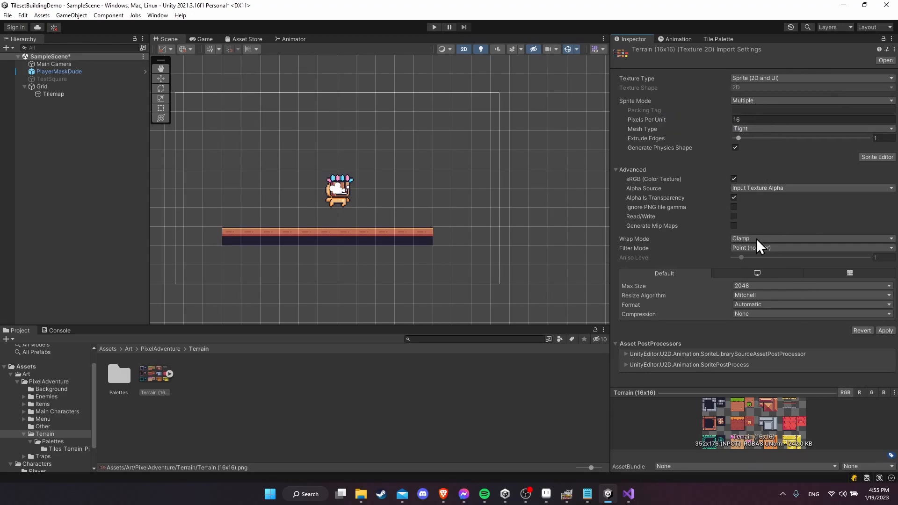
pyautogui.hotkey('ctrl', 's')
# Step: Paint a wooden top-left corner tile at the row's left end and a left edge of five tiles below it
pyautogui.click(717, 40)
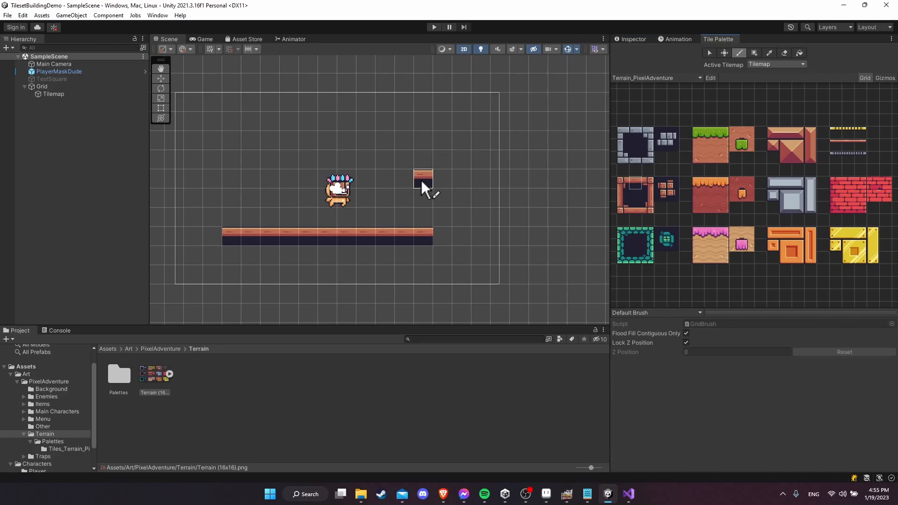
pyautogui.moveTo(414, 196); pyautogui.dragTo(472, 174, button='middle')
pyautogui.click(622, 191)
pyautogui.click(267, 218)
pyautogui.click(623, 195)
pyautogui.click(267, 234)
# Step: Paint the wooden frame's bottom-left corner tile and a bottom edge of 10 tiles beside it
pyautogui.moveTo(344, 294); pyautogui.dragTo(347, 235, button='middle')
pyautogui.click(622, 206)
pyautogui.click(259, 274)
pyautogui.click(637, 209)
pyautogui.moveTo(253, 280); pyautogui.dragTo(433, 270)
pyautogui.moveTo(531, 264); pyautogui.dragTo(451, 261, button='middle')
# Step: Paint the wooden frame's bottom-right corner tile and a right edge of five tiles above it
pyautogui.click(652, 211)
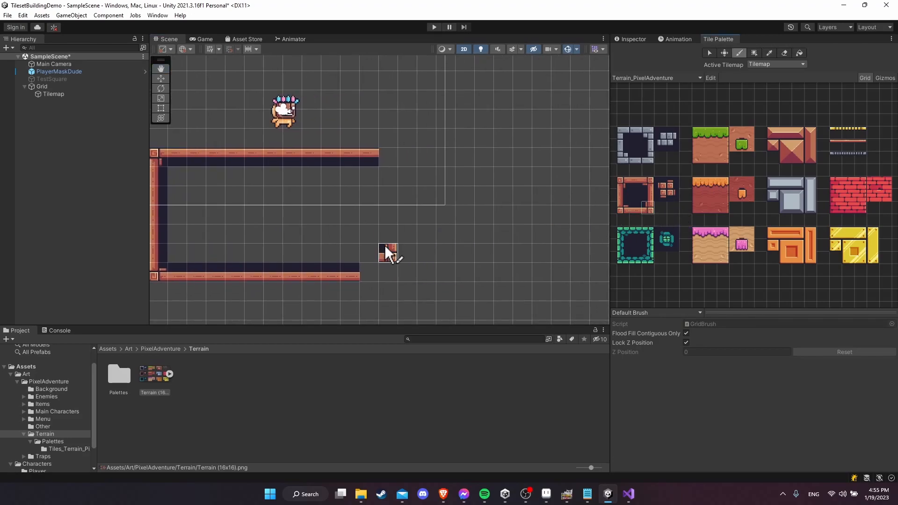
pyautogui.click(651, 196)
pyautogui.moveTo(365, 177); pyautogui.dragTo(366, 175)
pyautogui.moveTo(444, 180); pyautogui.dragTo(504, 197, button='middle')
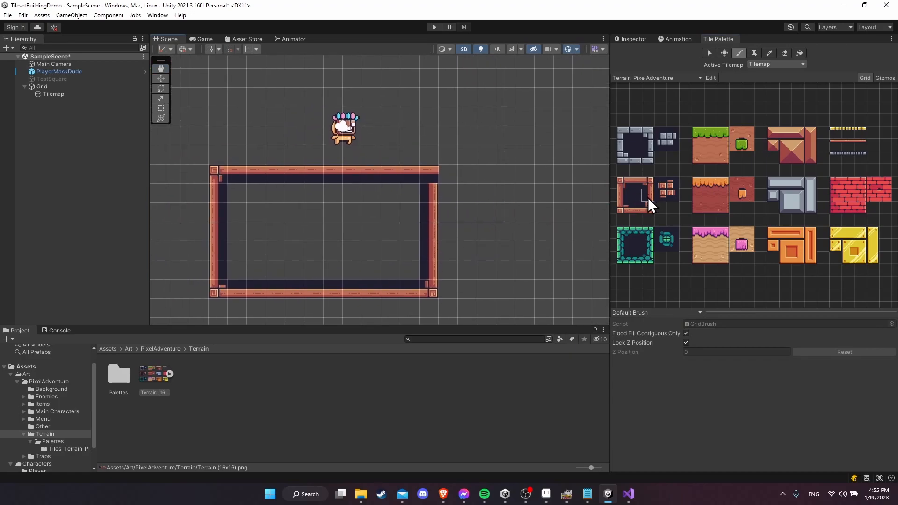
# Step: Paint the wooden frame's top-right corner tile at the open corner between its top and right edges
pyautogui.scroll(5, 649, 196)
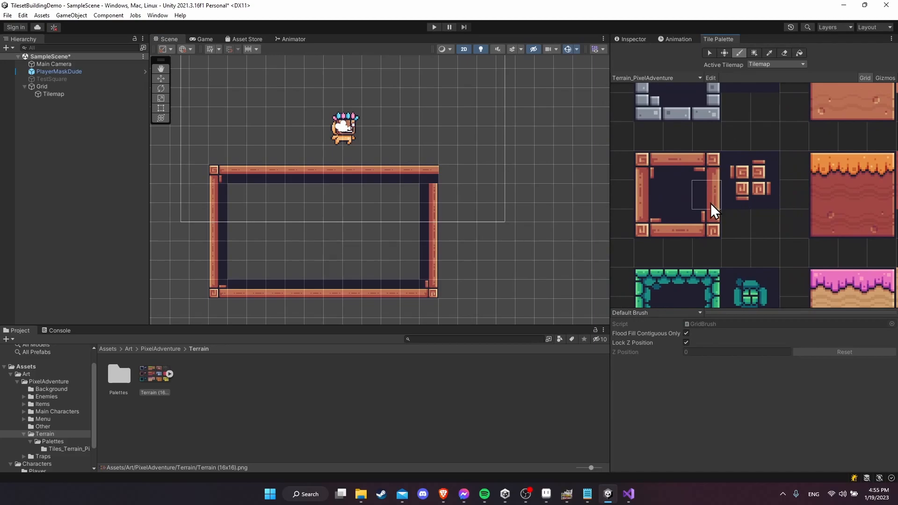
pyautogui.click(709, 164)
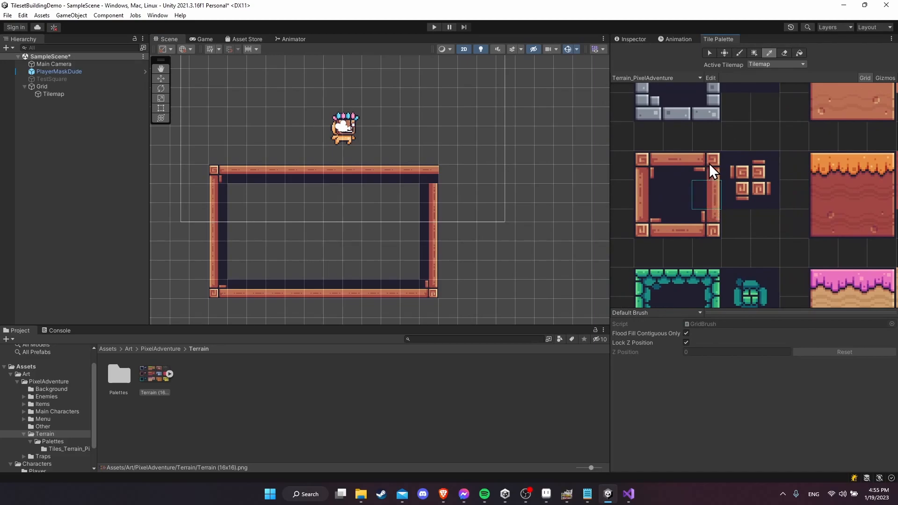
pyautogui.click(430, 175)
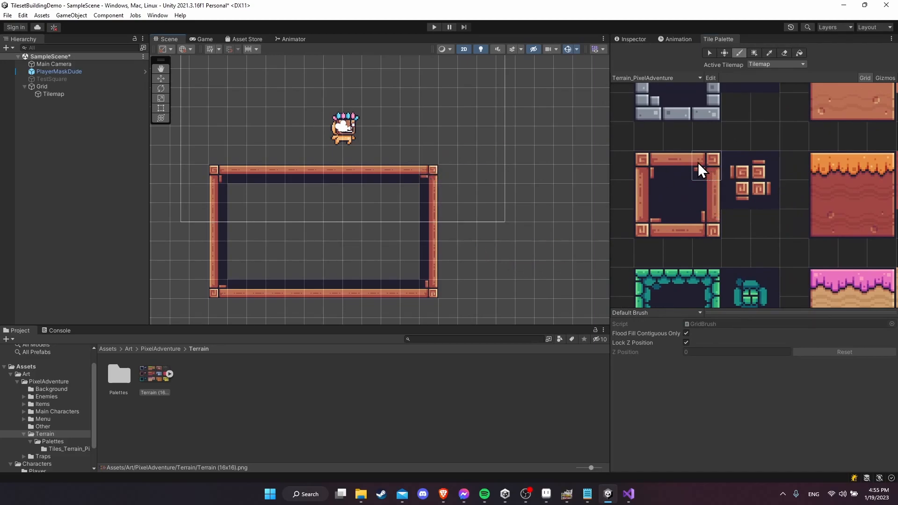
# Step: Flood fill the empty interior of the wooden frame with its plain dark centre tile
pyautogui.click(677, 194)
pyautogui.click(799, 54)
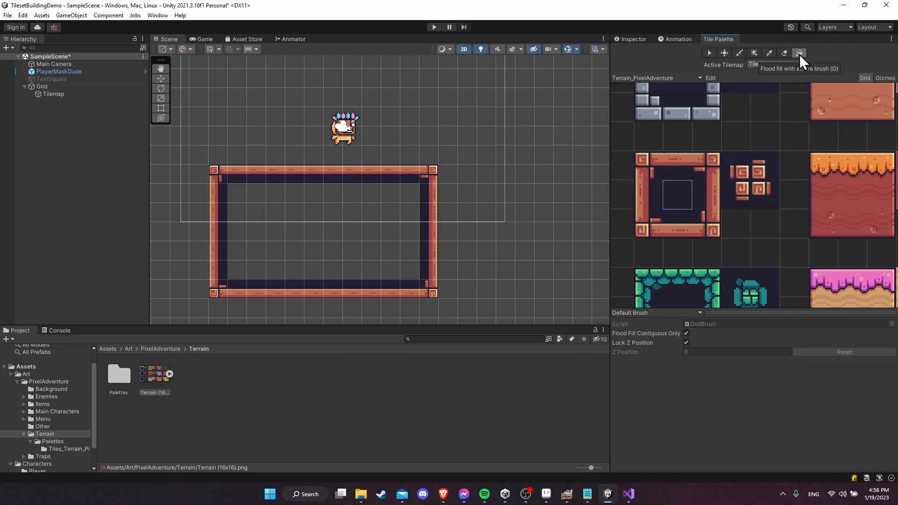
pyautogui.click(360, 223)
pyautogui.scroll(-3, 501, 231)
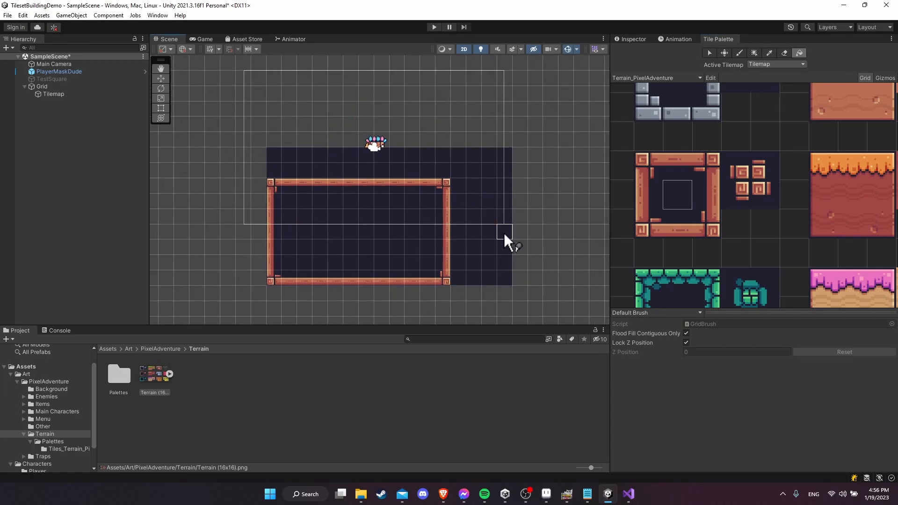
# Step: Paint a pink-topped sand top-left corner tile two cells right of the wooden frame and a left edge of five tiles below it
pyautogui.moveTo(524, 260); pyautogui.dragTo(414, 265, button='middle')
pyautogui.click(739, 53)
pyautogui.scroll(-2, 506, 246)
pyautogui.moveTo(481, 244); pyautogui.dragTo(429, 243, button='middle')
pyautogui.scroll(-1, 757, 216)
pyautogui.moveTo(791, 216); pyautogui.dragTo(808, 167, button='middle')
pyautogui.scroll(-3, 713, 232)
pyautogui.scroll(3, 730, 196)
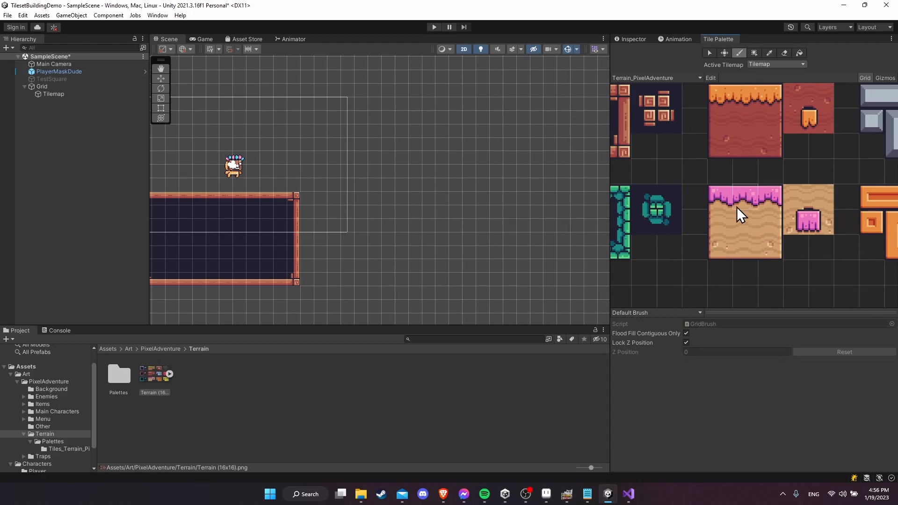
pyautogui.scroll(2, 443, 201)
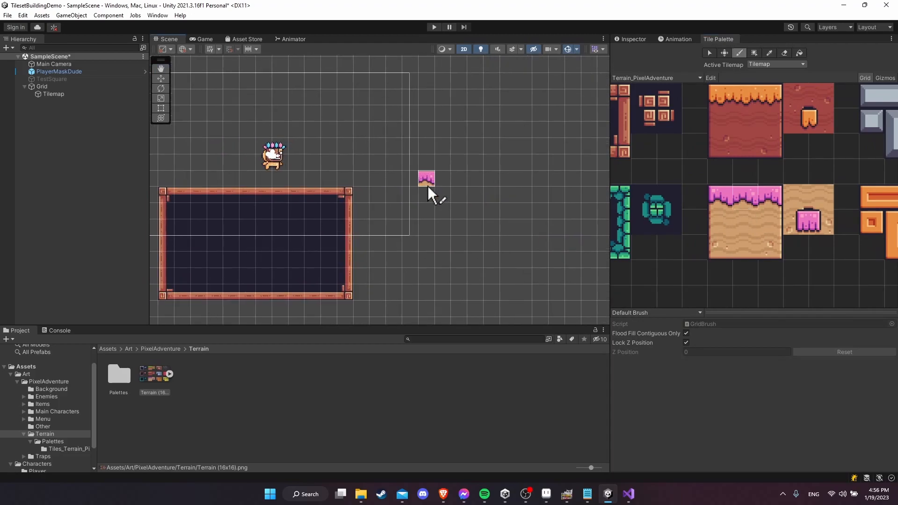
pyautogui.click(717, 208)
pyautogui.click(394, 195)
pyautogui.click(712, 221)
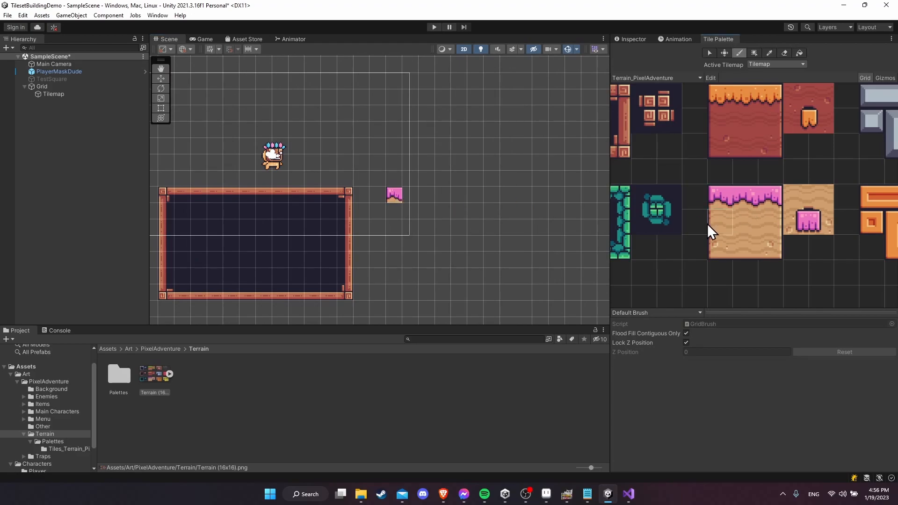
pyautogui.moveTo(392, 210); pyautogui.dragTo(389, 264)
# Step: Paint the sand block's bottom edge, 10 tiles between two corner tiles, and a right edge of eight tiles above it
pyautogui.click(712, 251)
pyautogui.moveTo(478, 292); pyautogui.dragTo(399, 272, button='middle')
pyautogui.click(747, 248)
pyautogui.click(331, 273)
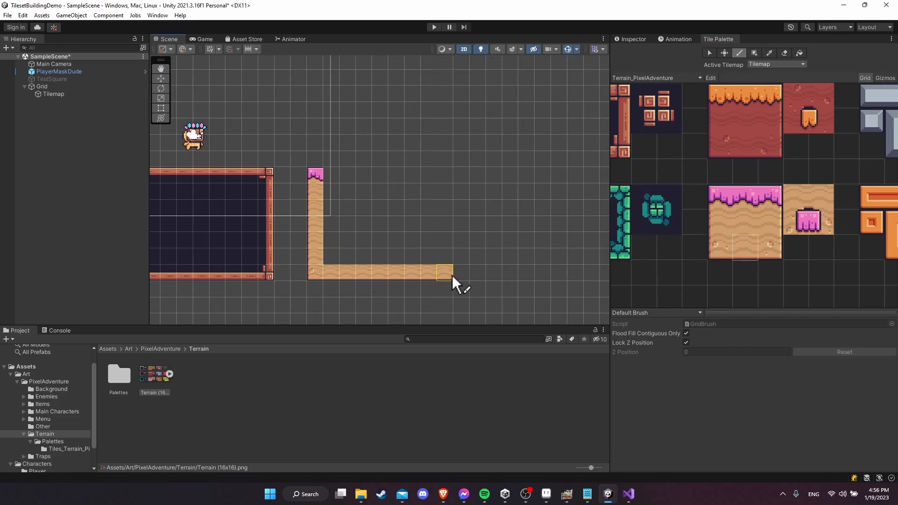
pyautogui.moveTo(494, 256); pyautogui.dragTo(495, 226)
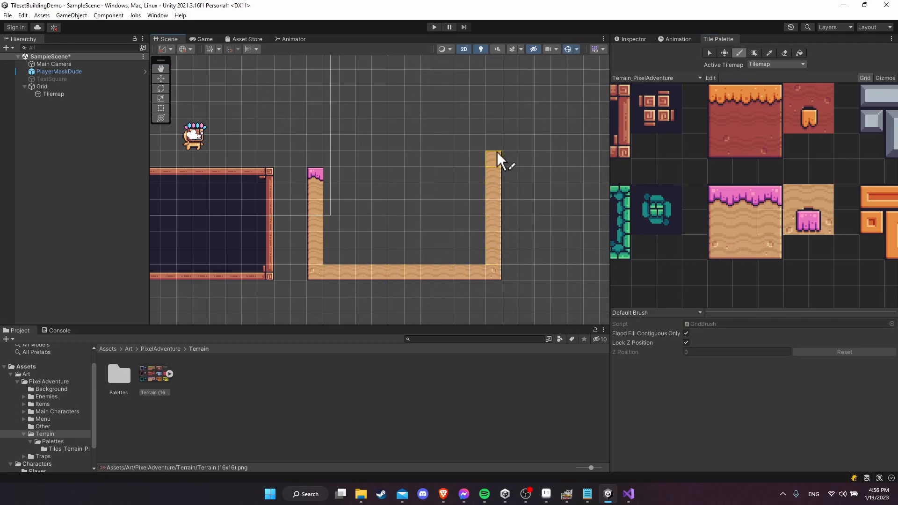
pyautogui.moveTo(497, 152); pyautogui.dragTo(496, 143)
# Step: Paint a pink-topped row five tiles wide with both corners above the right edge, and a two-tile left edge beneath its left corner
pyautogui.moveTo(504, 173); pyautogui.dragTo(525, 215, button='middle')
pyautogui.moveTo(168, 237); pyautogui.dragTo(272, 225, button='middle')
pyautogui.moveTo(434, 226); pyautogui.dragTo(384, 227, button='middle')
pyautogui.moveTo(439, 214); pyautogui.dragTo(367, 214, button='middle')
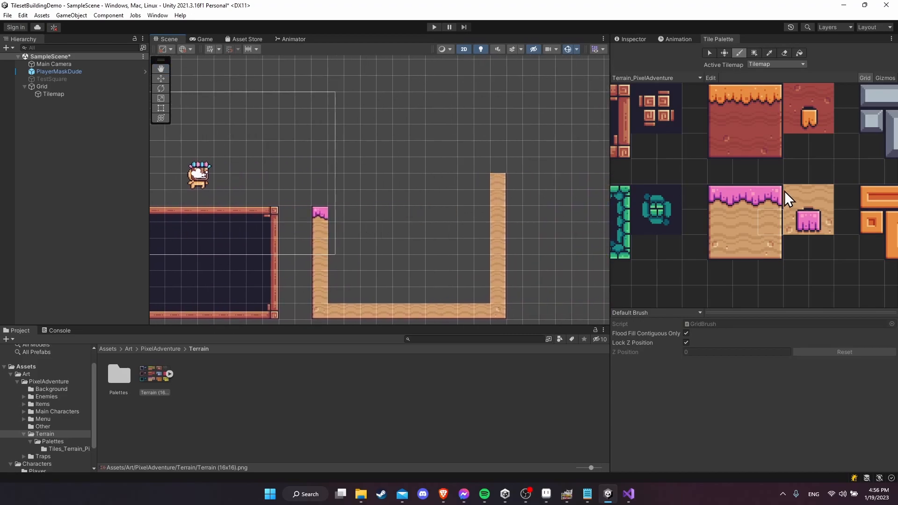
pyautogui.click(772, 197)
pyautogui.click(497, 166)
pyautogui.click(749, 193)
pyautogui.moveTo(486, 167); pyautogui.dragTo(484, 166)
pyautogui.click(433, 166)
pyautogui.click(727, 218)
pyautogui.click(431, 184)
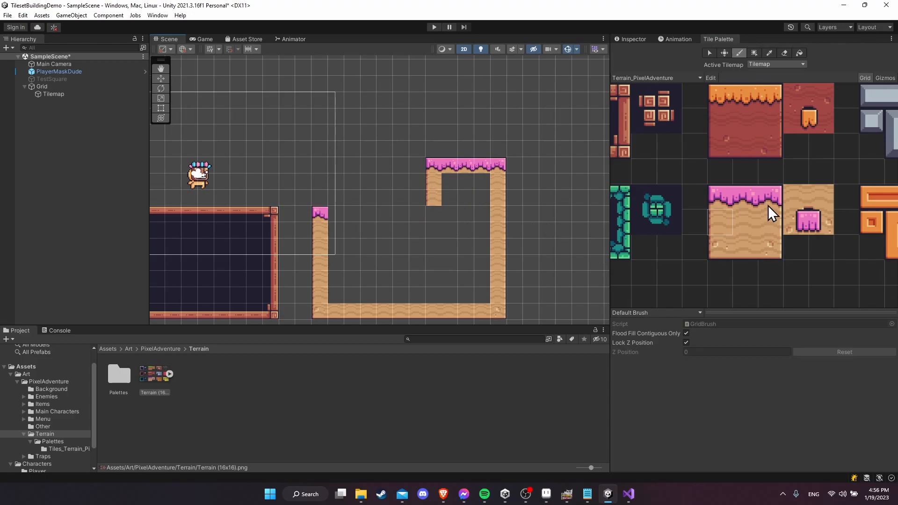
# Step: Extend the lower pink top edge by seven tiles from its left corner to beneath the raised section's left edge
pyautogui.scroll(2, 450, 220)
pyautogui.click(743, 198)
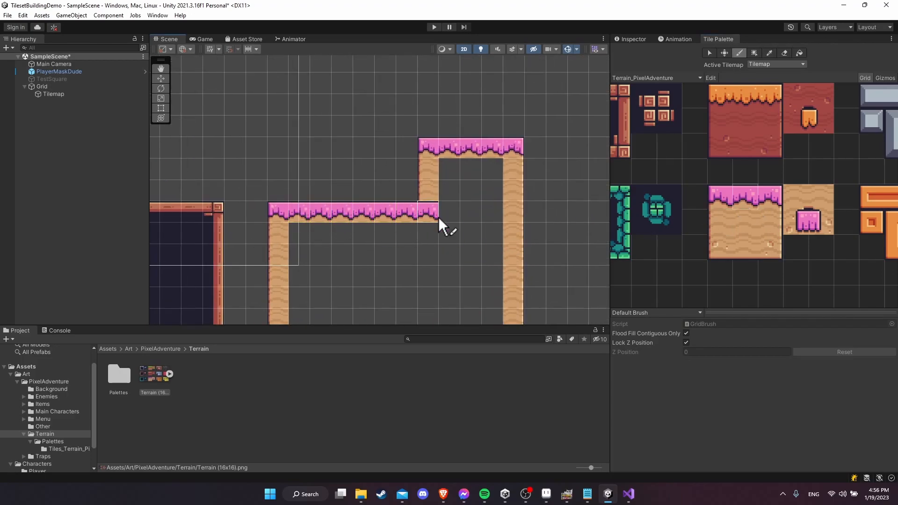
pyautogui.scroll(3, 439, 216)
pyautogui.moveTo(440, 215); pyautogui.dragTo(494, 240, button='middle')
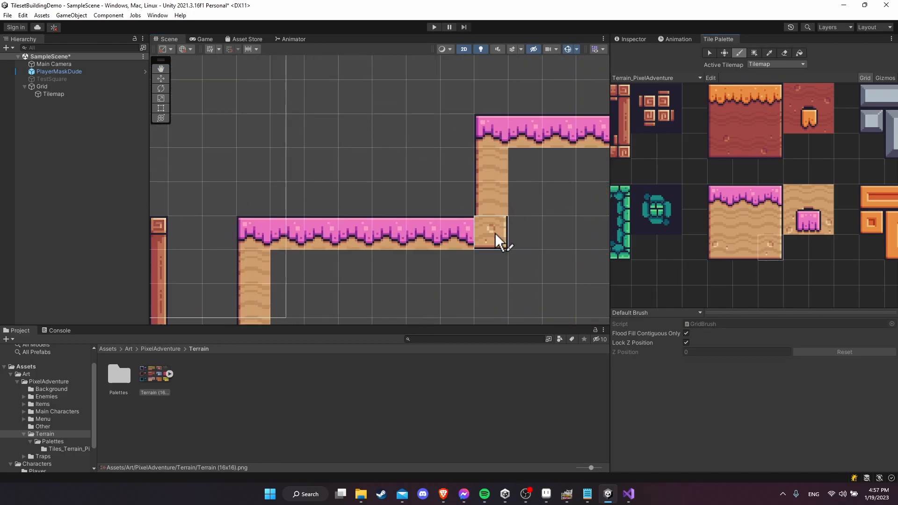
# Step: Replace the lower ledge's last tile with the pink-and-sand inner corner tile where it meets the raised section
pyautogui.moveTo(492, 221); pyautogui.dragTo(467, 216, button='middle')
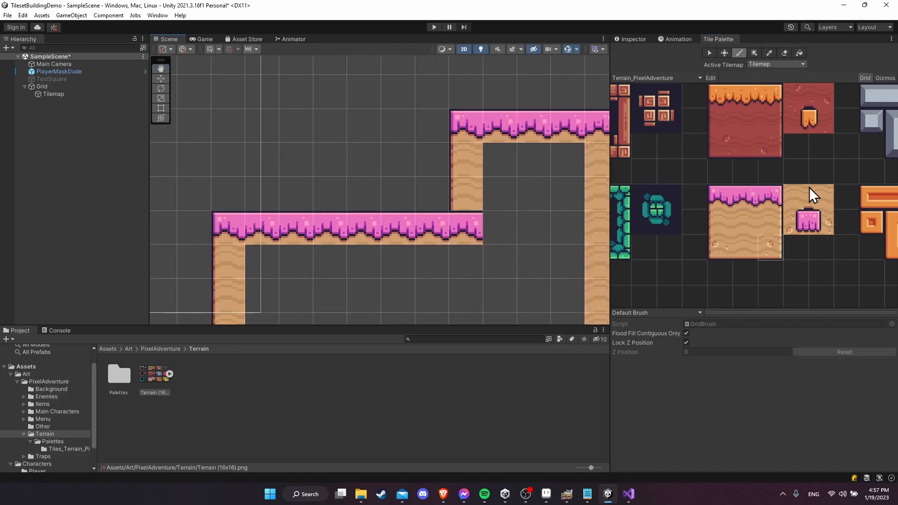
pyautogui.click(795, 197)
pyautogui.click(746, 221)
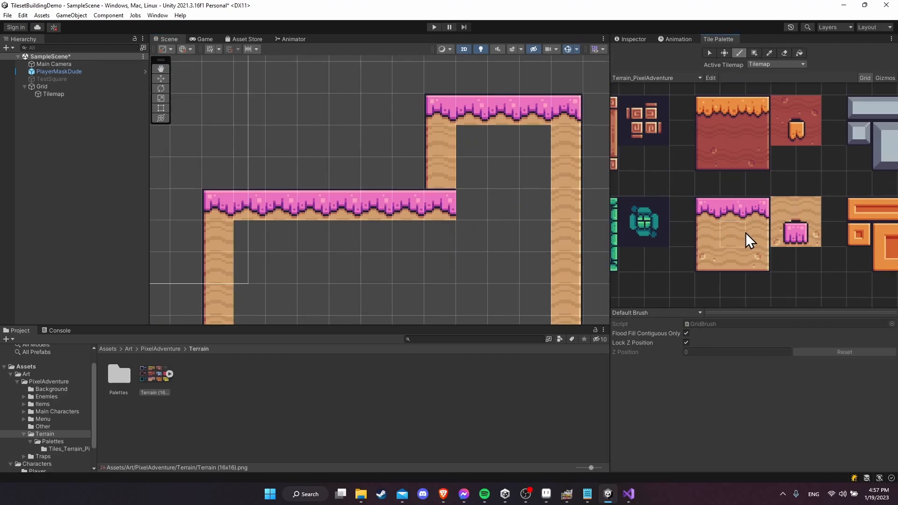
pyautogui.click(807, 234)
pyautogui.click(452, 209)
# Step: Box fill the sand block's interior with the plain sand tile, covering a 3 by 8 area and a 7 by 5 area
pyautogui.scroll(2, 453, 209)
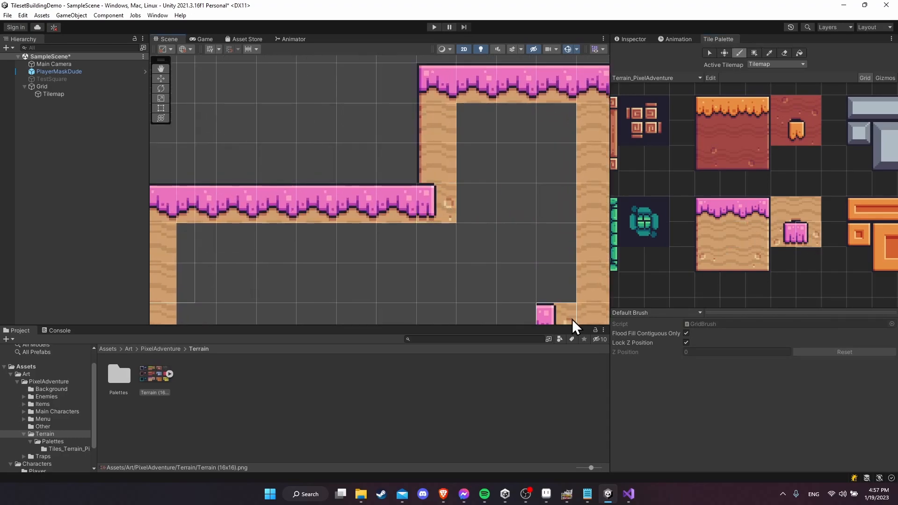
pyautogui.scroll(-1, 501, 269)
pyautogui.scroll(-5, 513, 245)
pyautogui.moveTo(525, 264); pyautogui.dragTo(509, 216, button='middle')
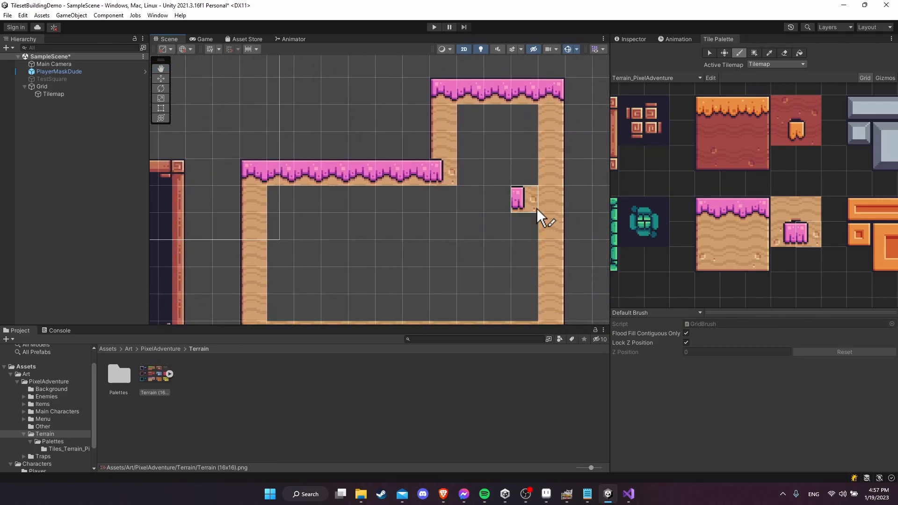
pyautogui.scroll(-2, 514, 169)
pyautogui.moveTo(513, 170)
pyautogui.mouseDown(button='middle')
pyautogui.moveTo(497, 191)
pyautogui.moveTo(486, 190)
pyautogui.moveTo(534, 141)
pyautogui.mouseUp(button='middle')
pyautogui.click(734, 237)
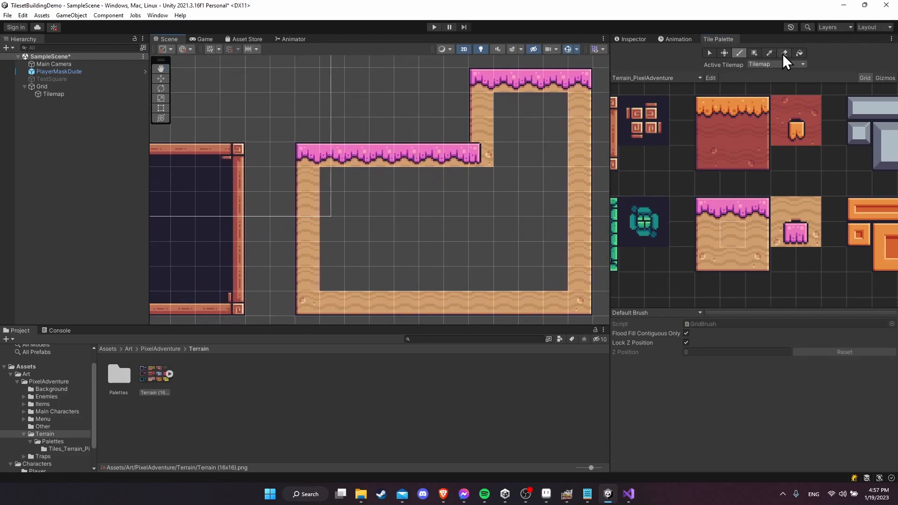
pyautogui.click(756, 53)
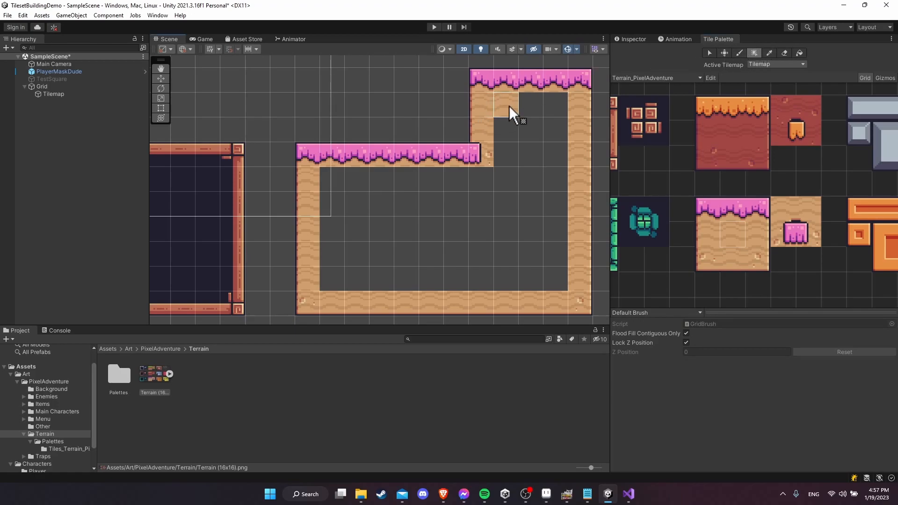
pyautogui.moveTo(509, 105)
pyautogui.mouseDown()
pyautogui.moveTo(523, 168)
pyautogui.moveTo(545, 195)
pyautogui.moveTo(555, 280)
pyautogui.mouseUp()
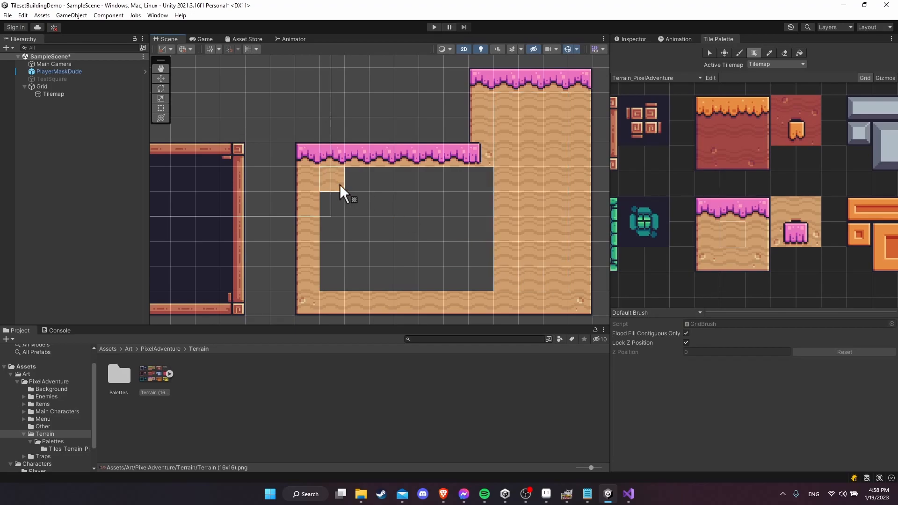
pyautogui.moveTo(337, 184); pyautogui.dragTo(476, 276)
# Step: Paint two yellow platform tiles across the gap between the wooden frame and the sand block
pyautogui.scroll(-5, 529, 235)
pyautogui.moveTo(529, 236); pyautogui.dragTo(467, 239, button='middle')
pyautogui.moveTo(417, 204); pyautogui.dragTo(393, 234, button='middle')
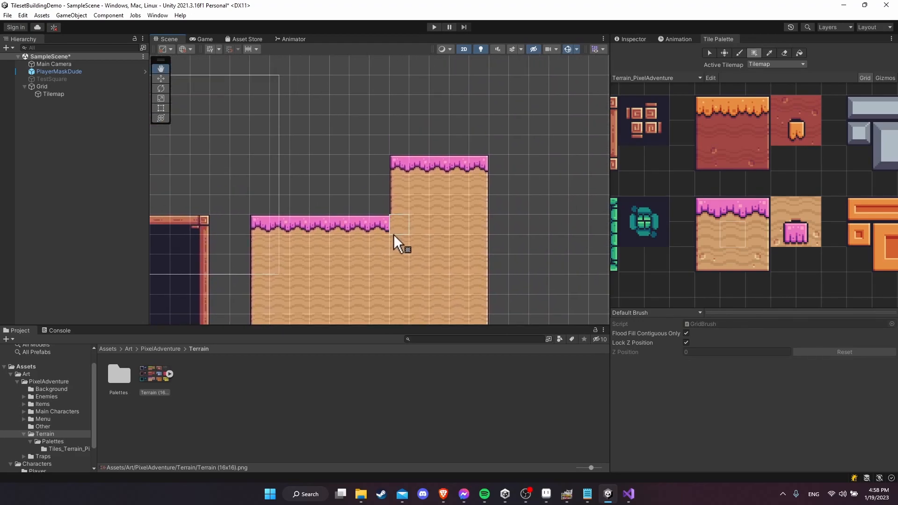
pyautogui.scroll(-3, 429, 270)
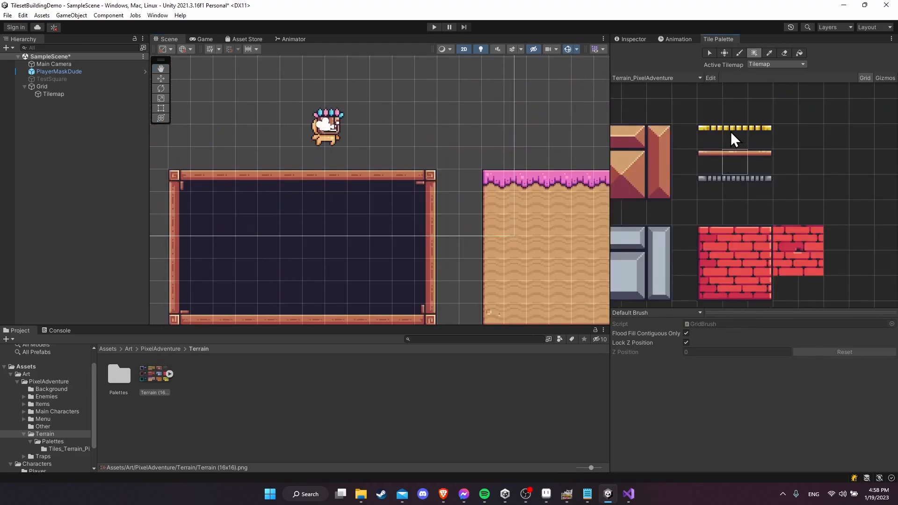
pyautogui.click(730, 131)
pyautogui.moveTo(451, 197); pyautogui.dragTo(471, 197)
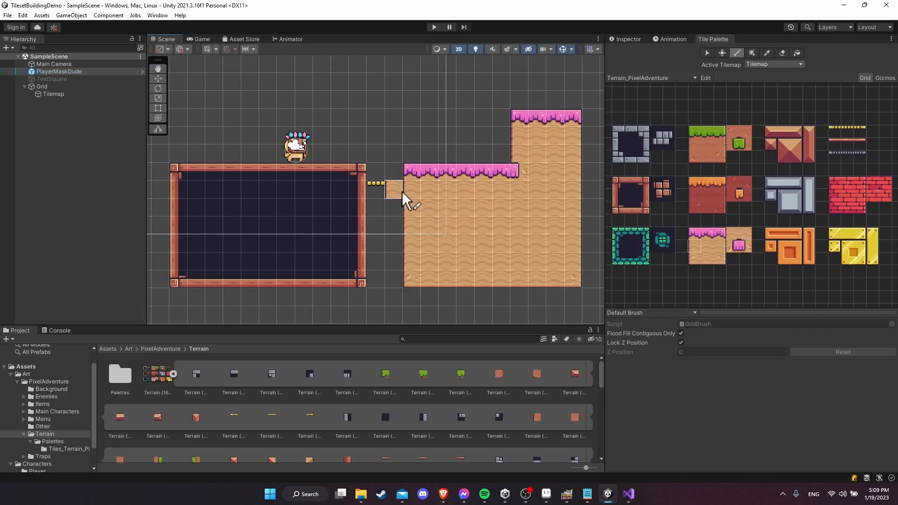
# Step: Play-test the scene to check how the player interacts with the tilemap, and stop play mode
pyautogui.click(401, 195)
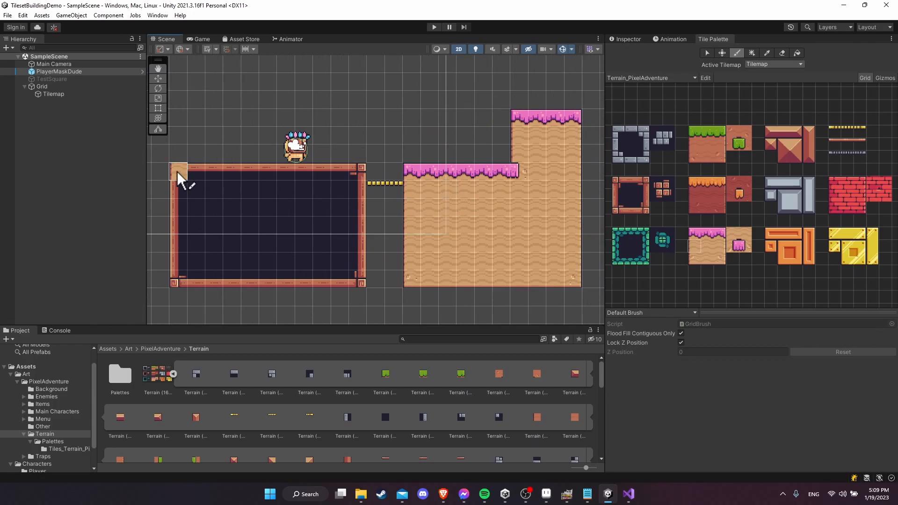
pyautogui.moveTo(391, 175); pyautogui.dragTo(359, 180, button='middle')
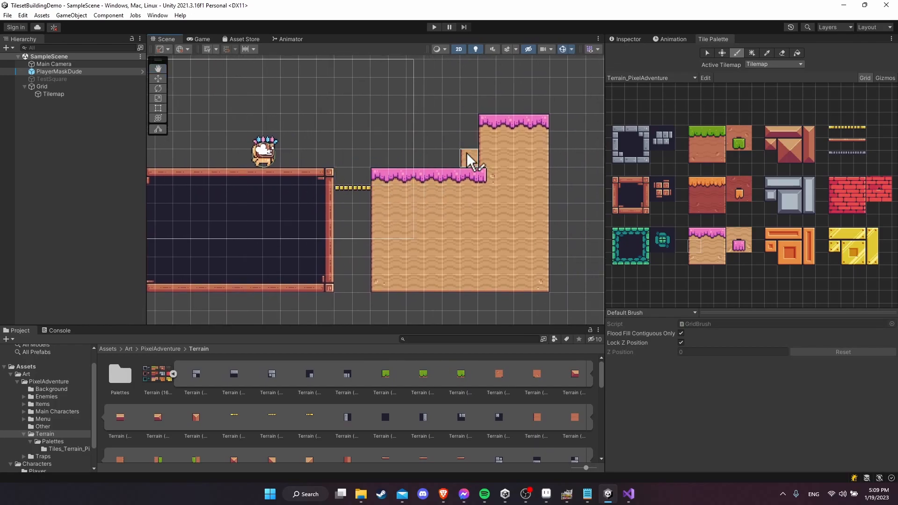
pyautogui.moveTo(494, 203); pyautogui.dragTo(530, 182, button='middle')
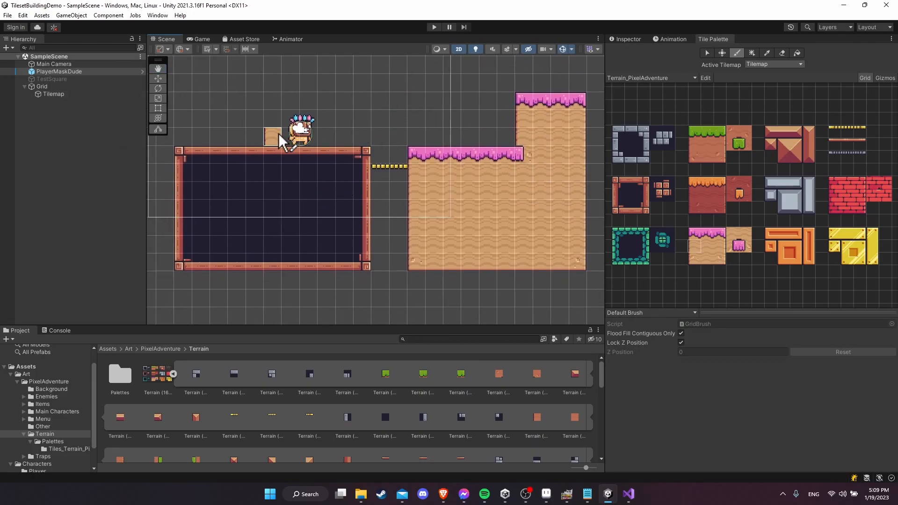
pyautogui.moveTo(450, 161); pyautogui.dragTo(451, 184, button='middle')
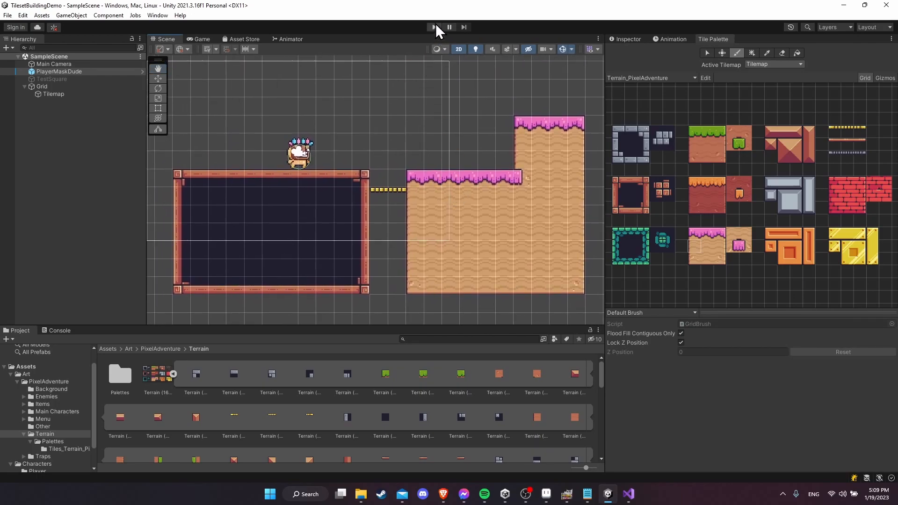
pyautogui.click(436, 25)
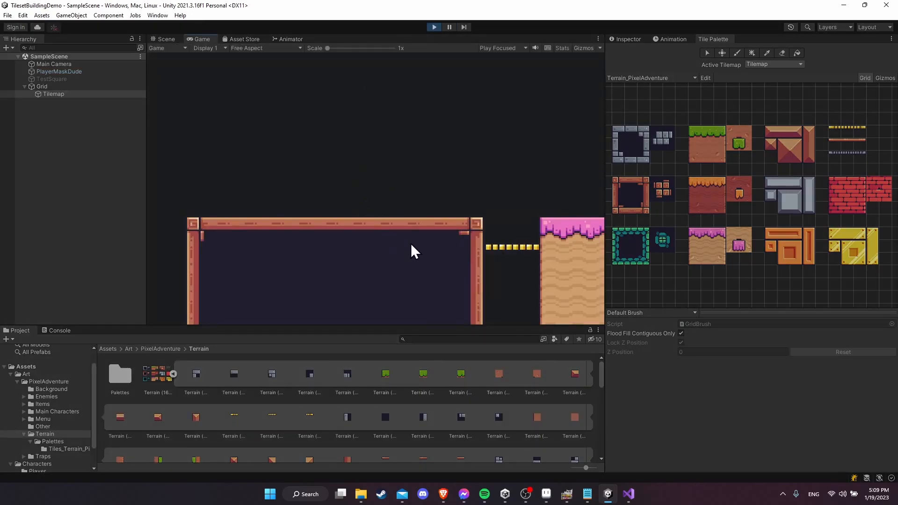
pyautogui.click(435, 27)
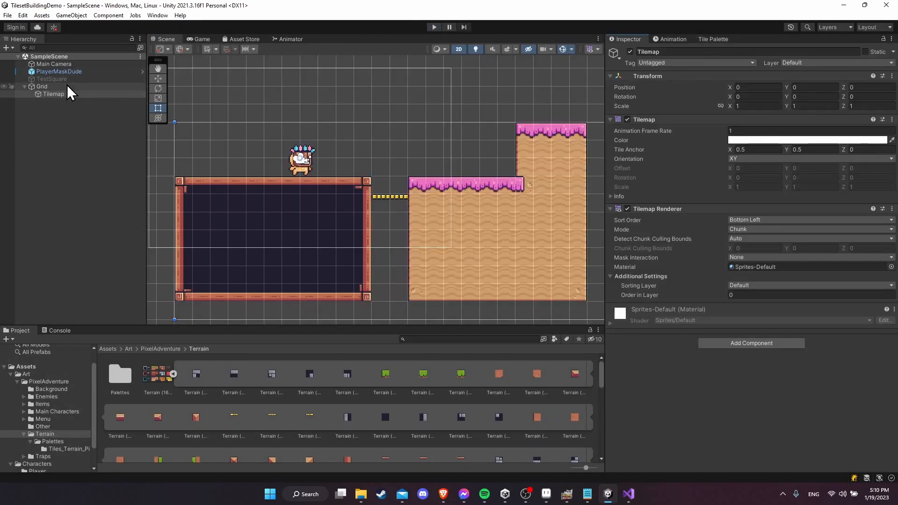
# Step: Add a Tilemap Collider 2D component to the Tilemap object and save the scene
pyautogui.click(71, 93)
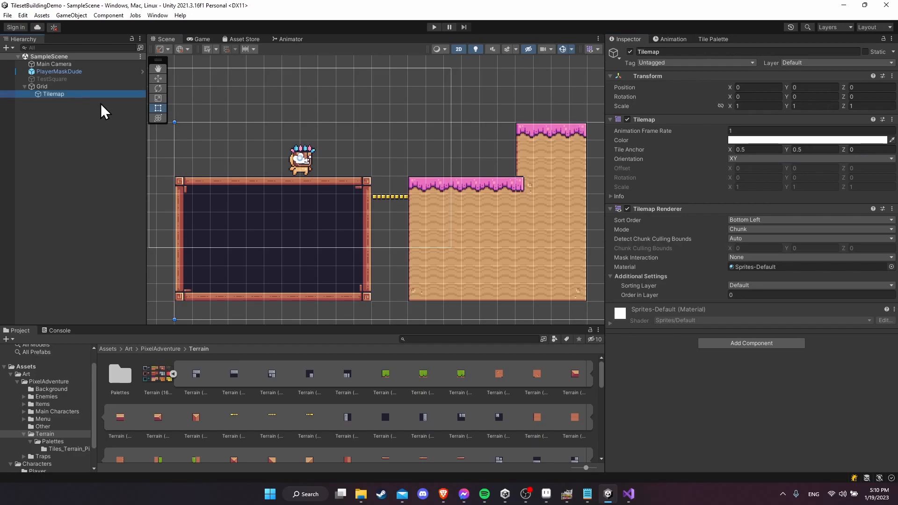
pyautogui.click(724, 343)
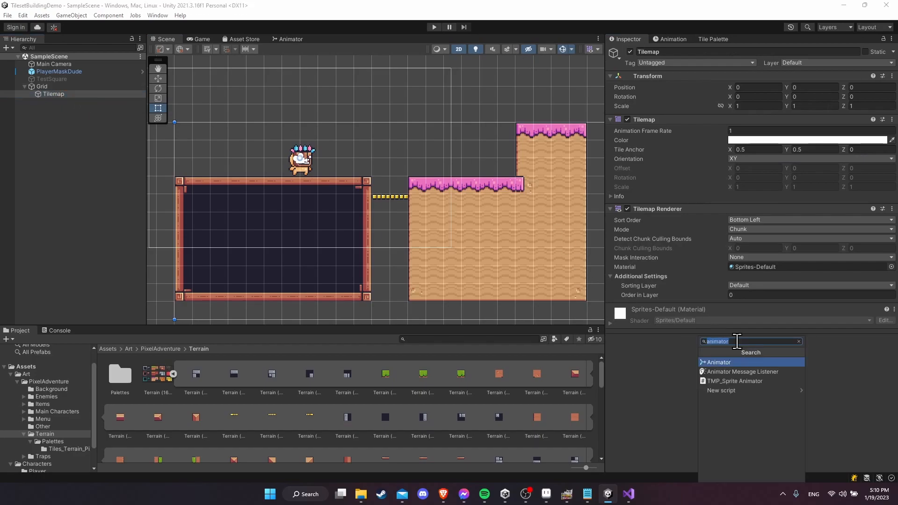
pyautogui.write('to;e,')
pyautogui.press('BackSpace')
pyautogui.press('BackSpace')
pyautogui.press('BackSpace')
pyautogui.press('BackSpace')
pyautogui.write('ilemap')
pyautogui.press('Down')
pyautogui.press('Return')
pyautogui.hotkey('ctrl', 's')
# Step: Examine the tile collider outlines around the wooden frame's top edge and the yellow platform
pyautogui.moveTo(312, 205); pyautogui.dragTo(301, 201, button='middle')
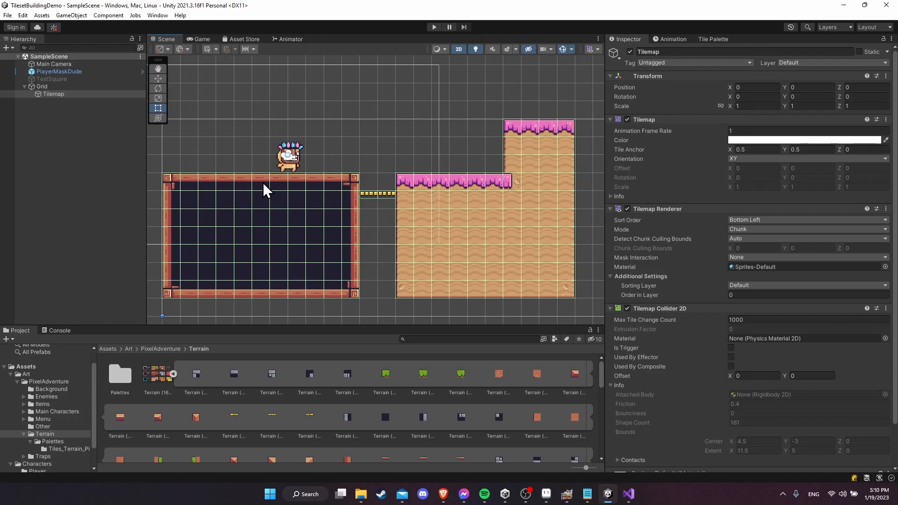
pyautogui.scroll(3, 298, 183)
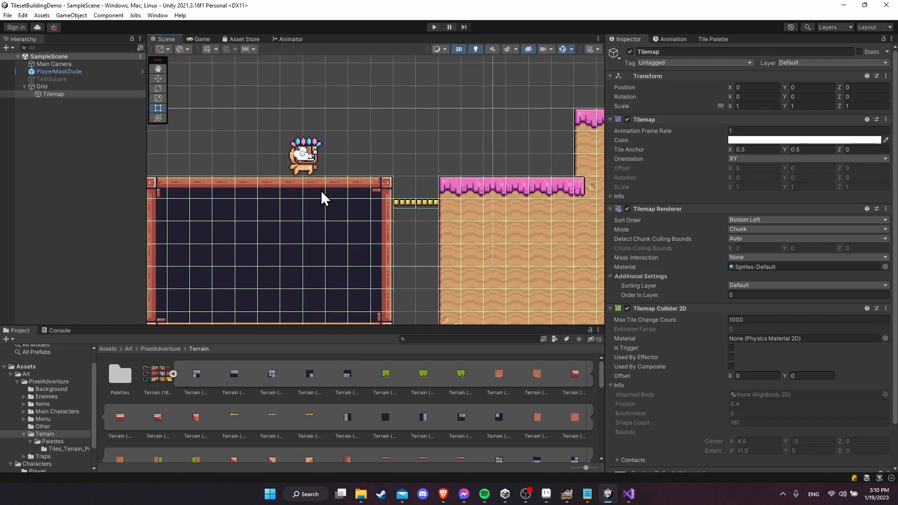
pyautogui.moveTo(370, 194); pyautogui.dragTo(319, 172, button='middle')
pyautogui.scroll(2, 298, 177)
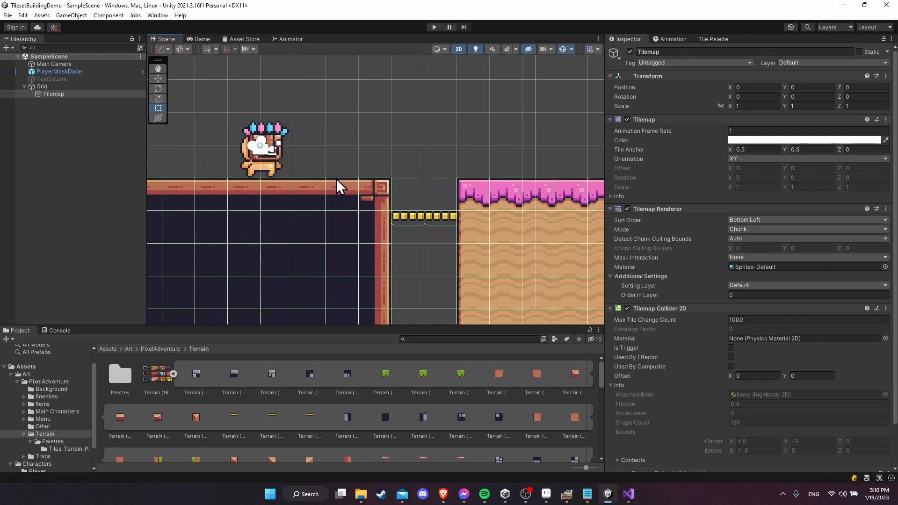
# Step: Play-test the scene by walking and jumping the player along the wooden frame's top edge, and stop play mode
pyautogui.moveTo(361, 191); pyautogui.dragTo(351, 190, button='middle')
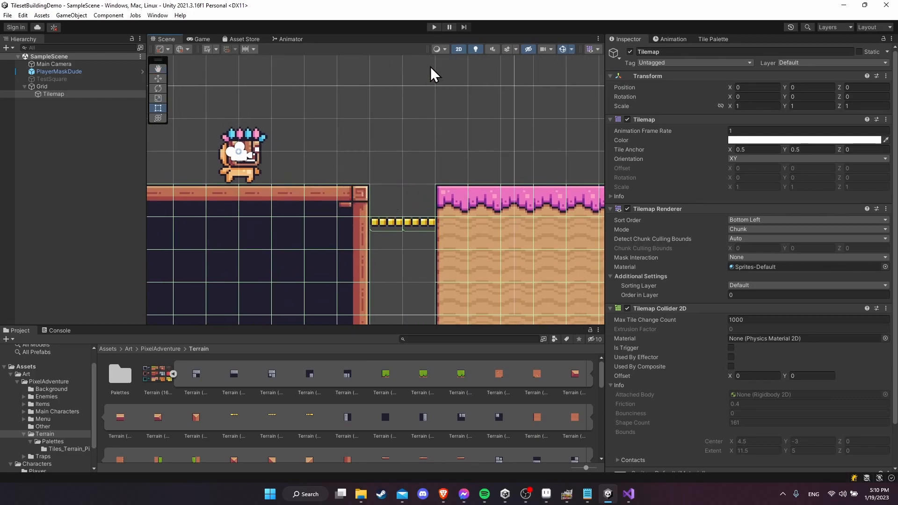
pyautogui.click(433, 27)
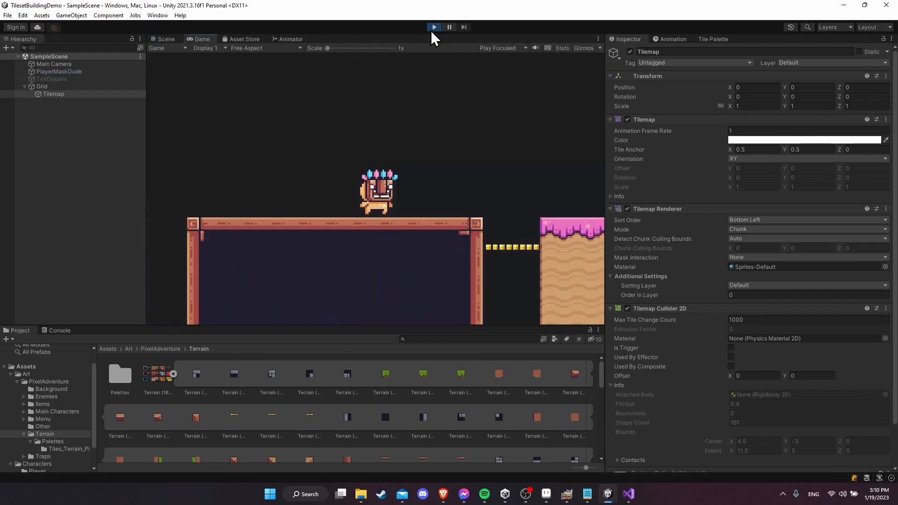
pyautogui.press('Left')
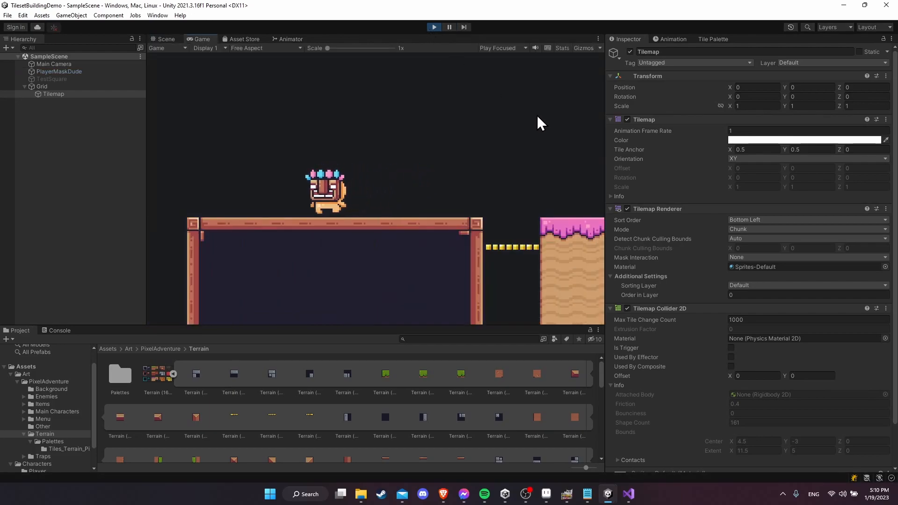
pyautogui.press('Right')
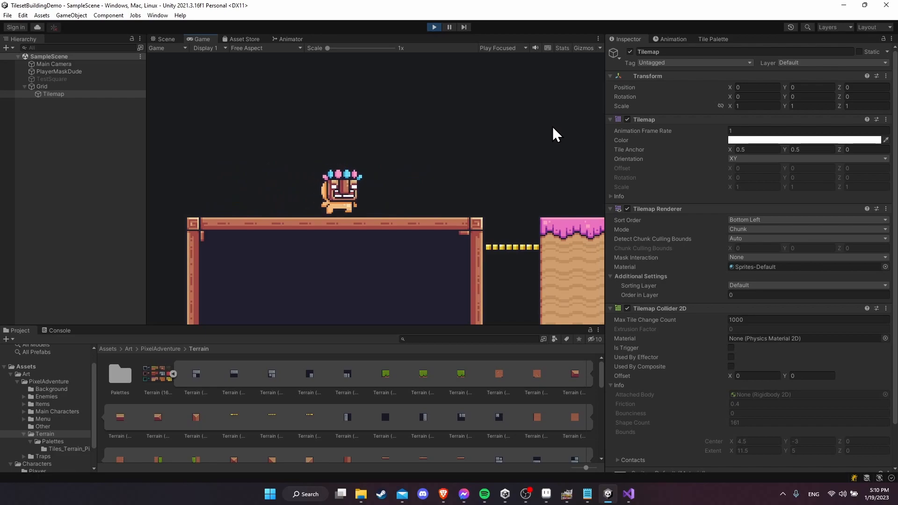
pyautogui.press('space')
pyautogui.press('Left')
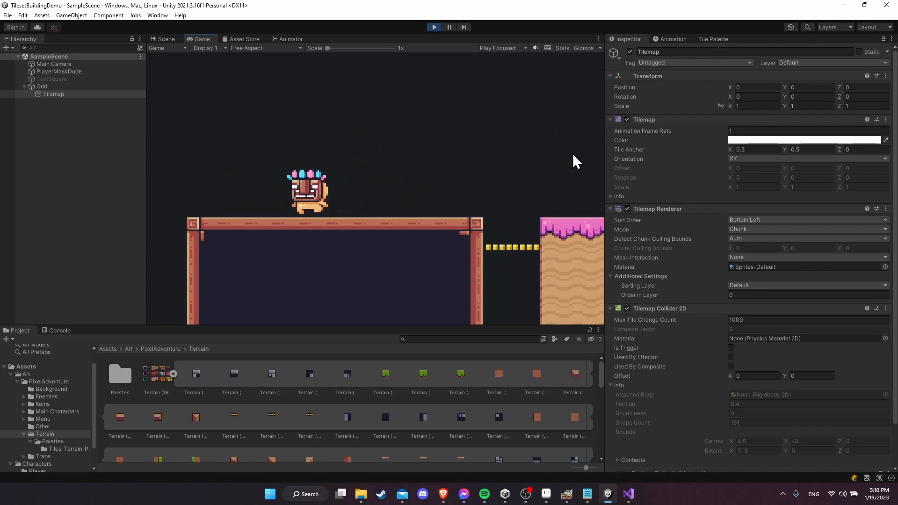
pyautogui.press('Right')
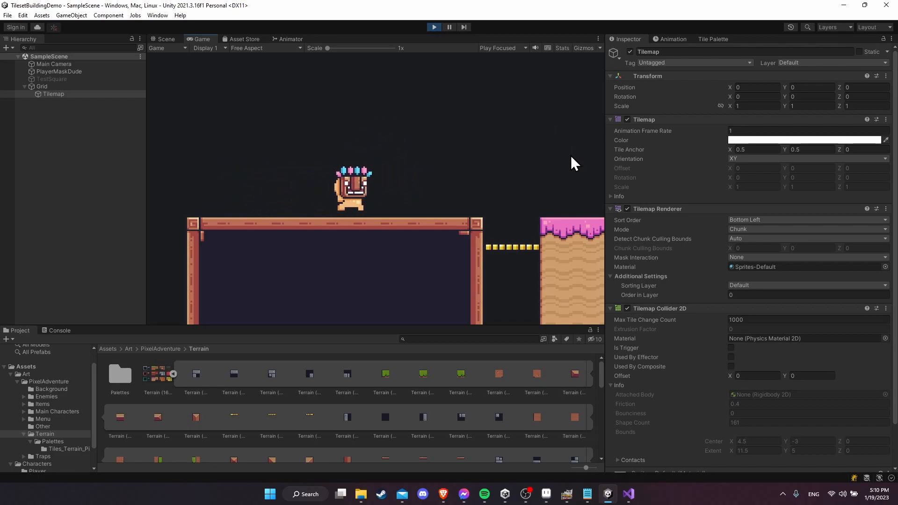
pyautogui.press('Left')
pyautogui.press('Right')
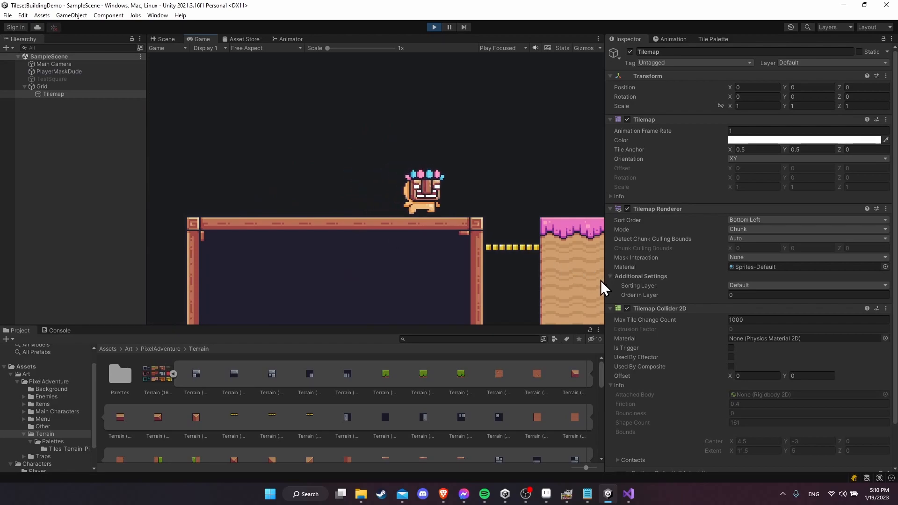
pyautogui.press('space')
pyautogui.press('Left')
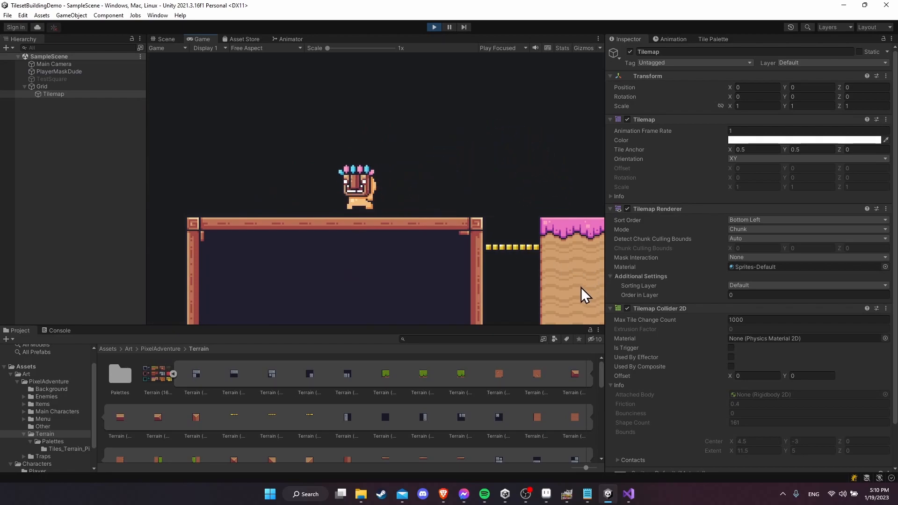
pyautogui.press('Right')
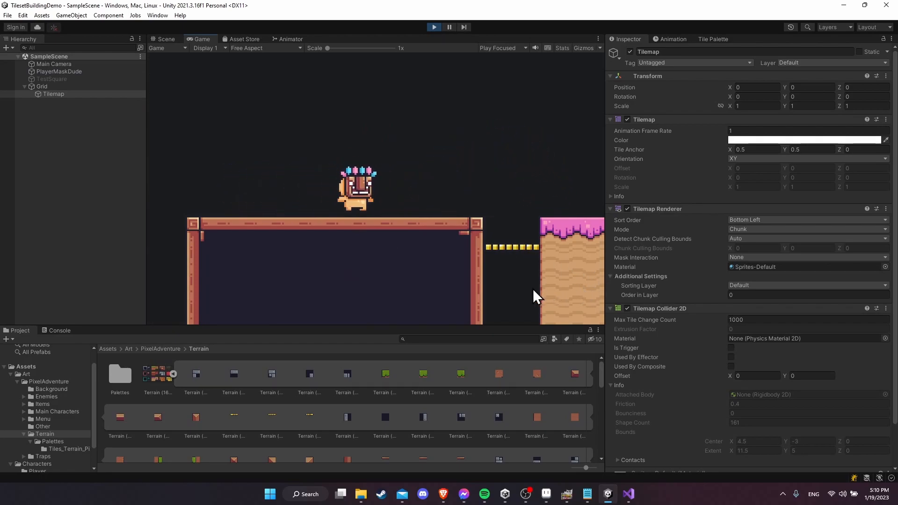
pyautogui.press('Left')
pyautogui.press('Right')
pyautogui.press('Left')
pyautogui.press('Right')
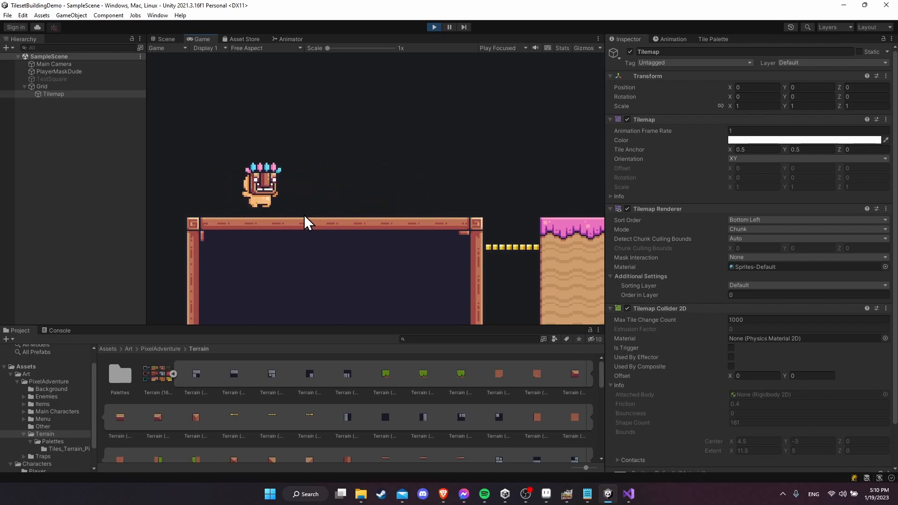
pyautogui.click(433, 27)
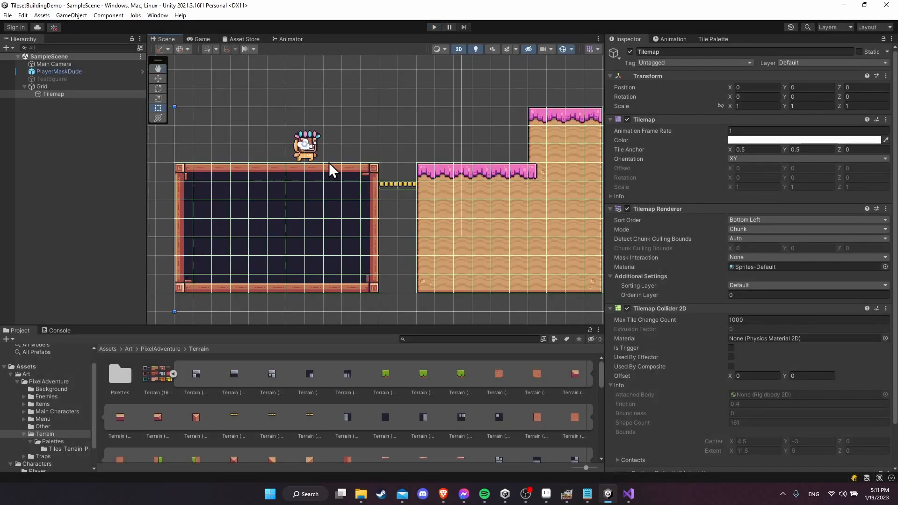
# Step: Add a Composite Collider 2D component to the Tilemap object
pyautogui.scroll(-3, 676, 332)
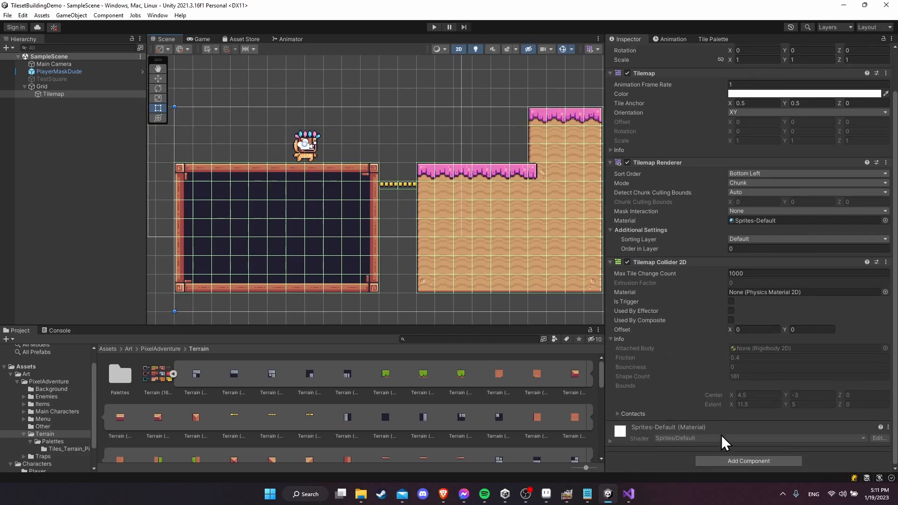
pyautogui.click(737, 461)
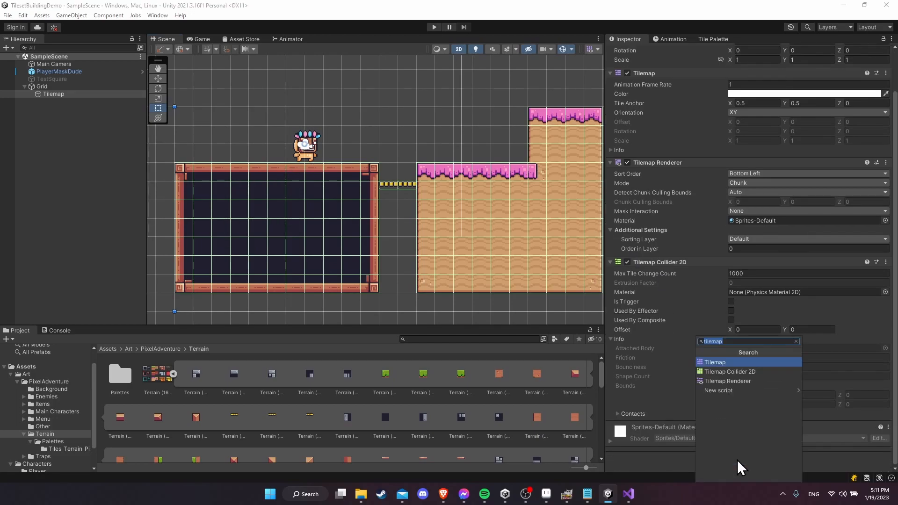
pyautogui.press('BackSpace')
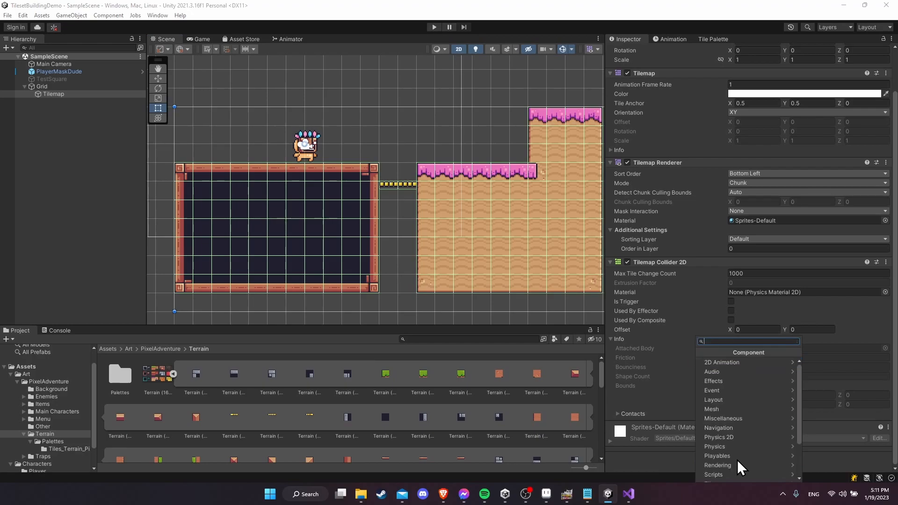
pyautogui.write('collider')
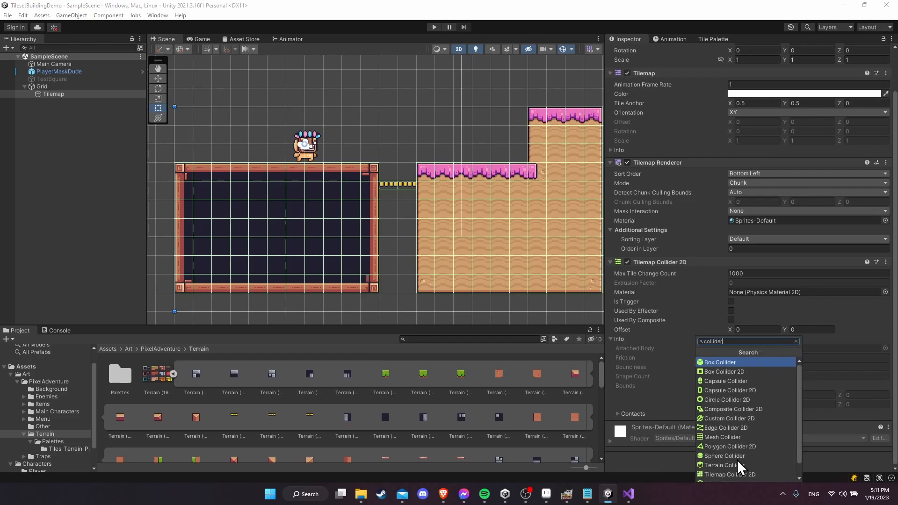
pyautogui.scroll(-1, 737, 456)
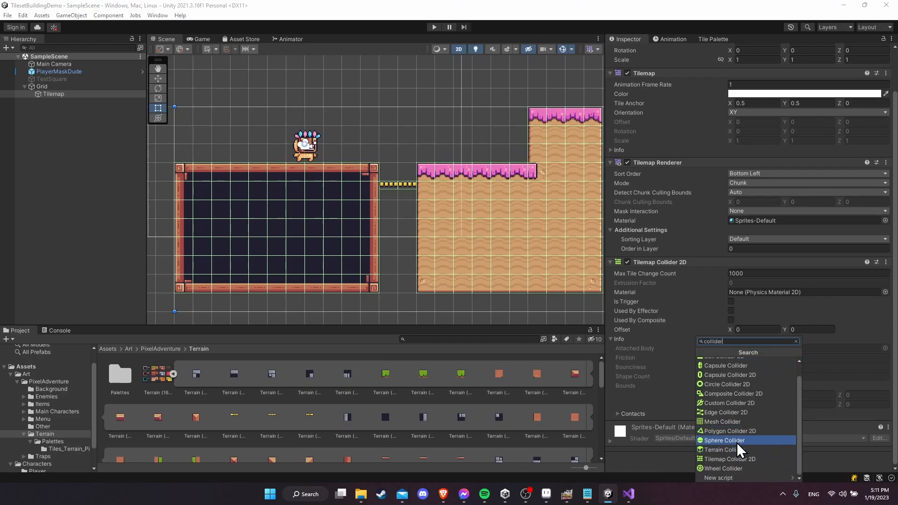
pyautogui.click(748, 395)
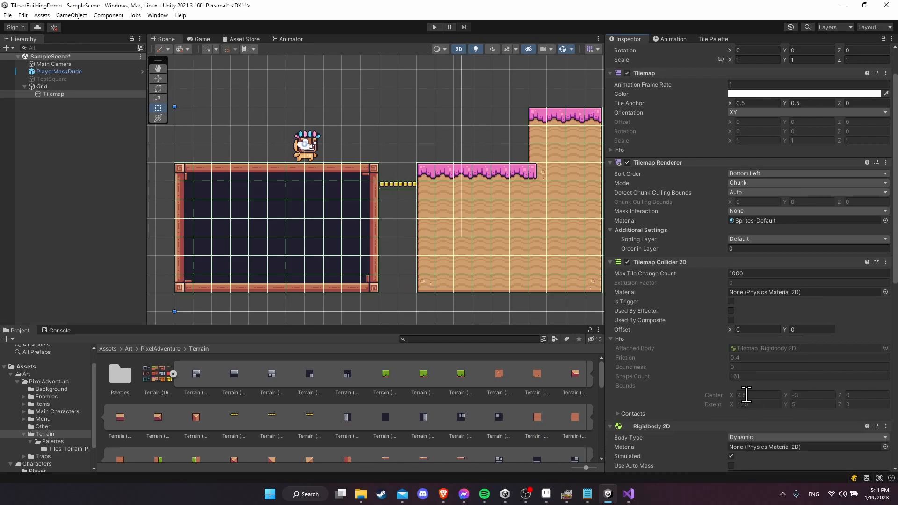
# Step: Set the Body Type of the Tilemap's Rigidbody 2D to Static
pyautogui.scroll(-6, 719, 399)
pyautogui.scroll(-3, 673, 261)
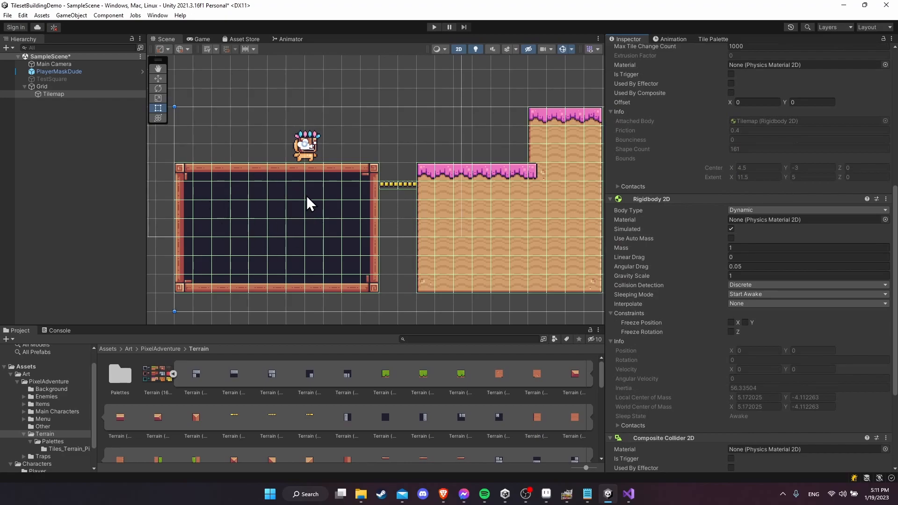
pyautogui.click(738, 209)
pyautogui.click(748, 241)
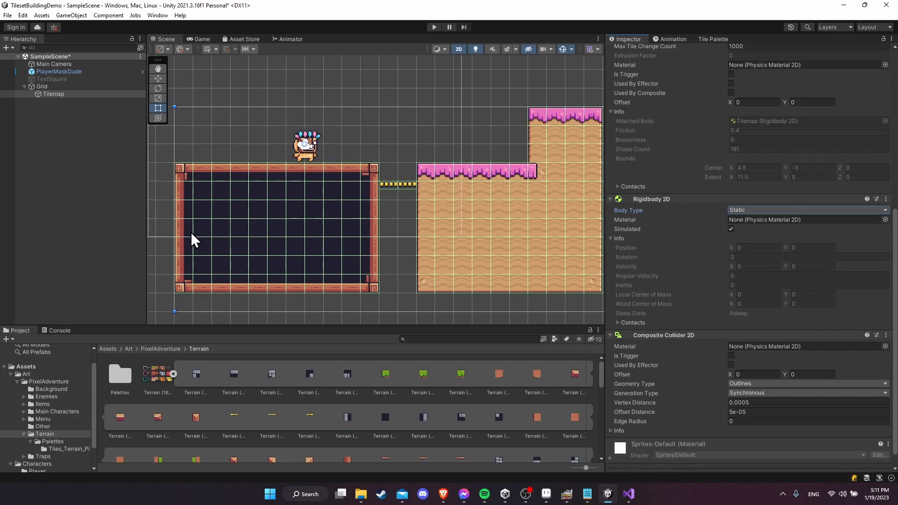
# Step: Enable Used By Composite on the Tilemap Collider 2D, check the merged collider outlines around the terrain, and save the scene
pyautogui.scroll(5, 690, 271)
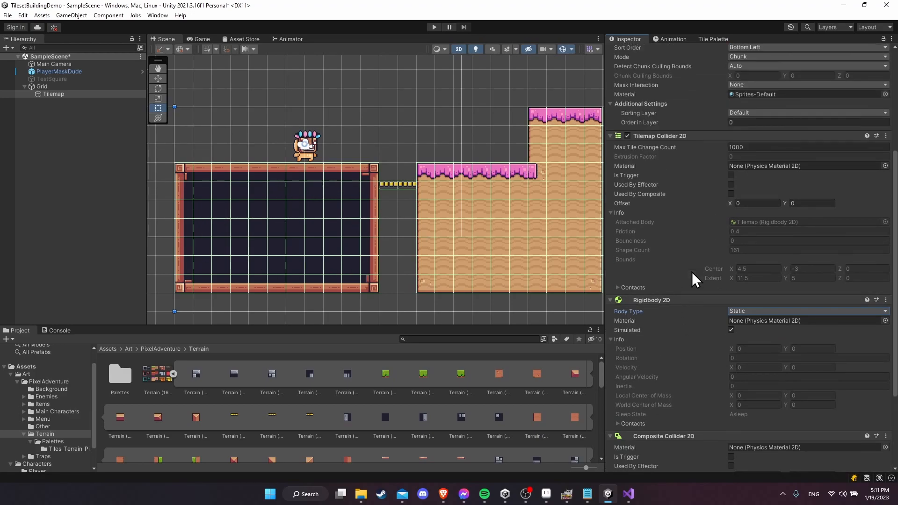
pyautogui.click(730, 195)
pyautogui.moveTo(422, 263); pyautogui.dragTo(407, 267, button='middle')
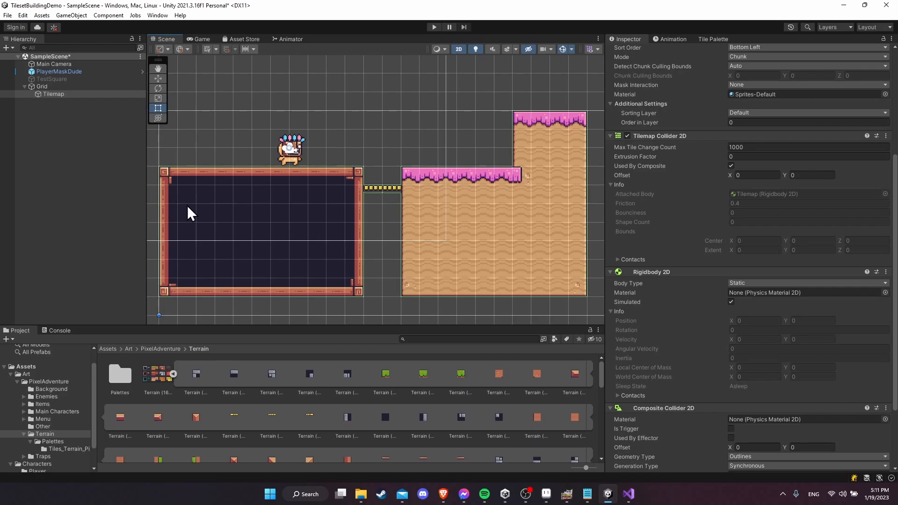
pyautogui.moveTo(271, 184); pyautogui.dragTo(393, 200, button='middle')
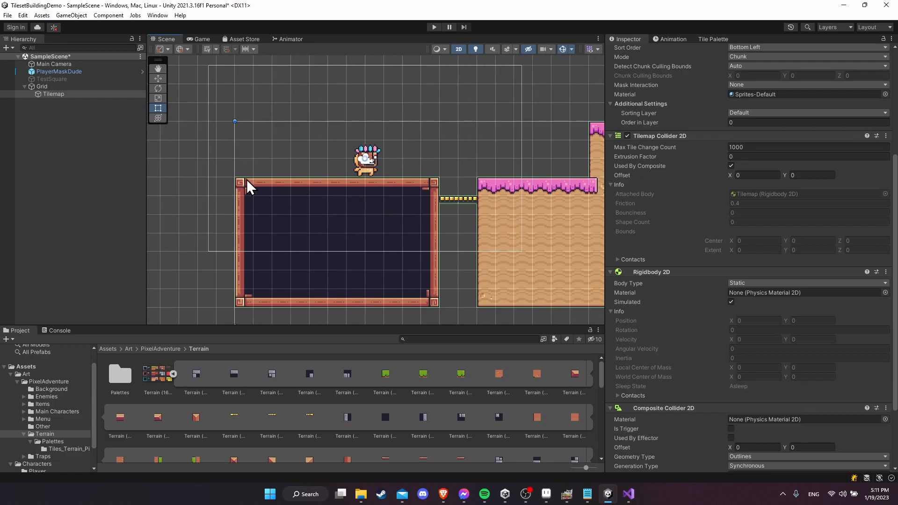
pyautogui.moveTo(459, 210); pyautogui.dragTo(399, 205, button='middle')
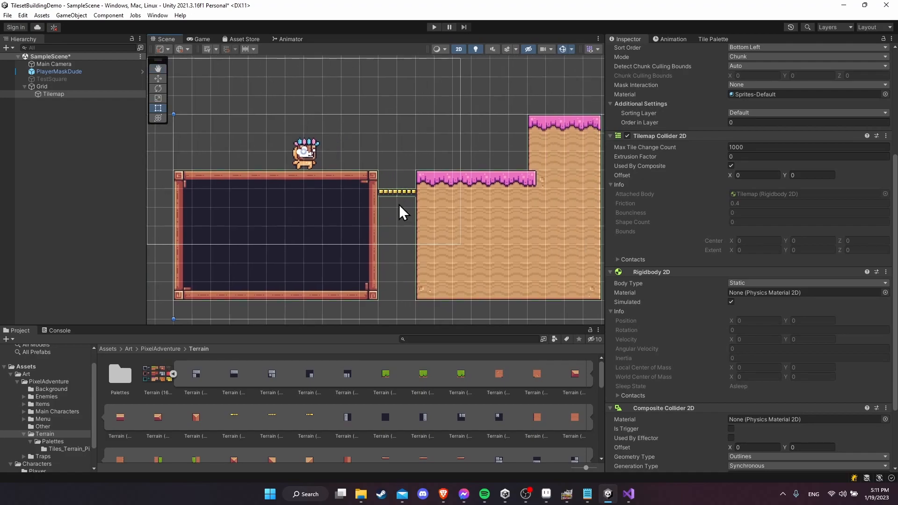
pyautogui.moveTo(524, 215); pyautogui.dragTo(497, 208, button='middle')
pyautogui.hotkey('ctrl', 's')
# Step: Play-test walking the player back and forth on the tilemap with its composite collider, and stop play mode
pyautogui.scroll(-3, 714, 259)
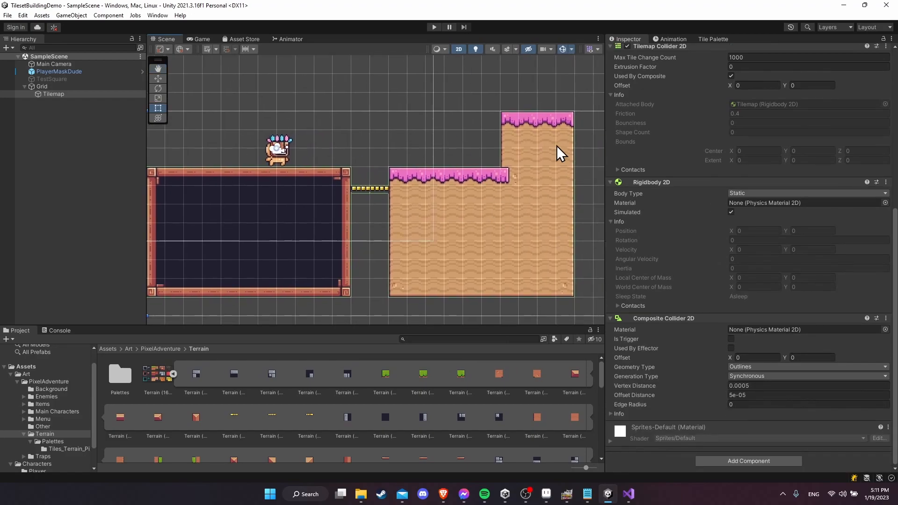
pyautogui.click(434, 27)
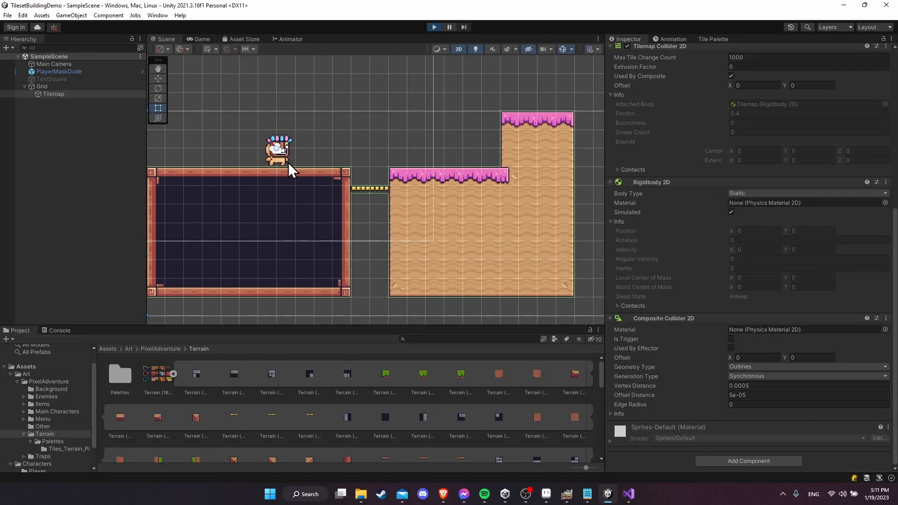
pyautogui.press('a')
pyautogui.press('d')
pyautogui.press('d')
pyautogui.press('a')
pyautogui.press('a')
pyautogui.press('d')
pyautogui.press('a')
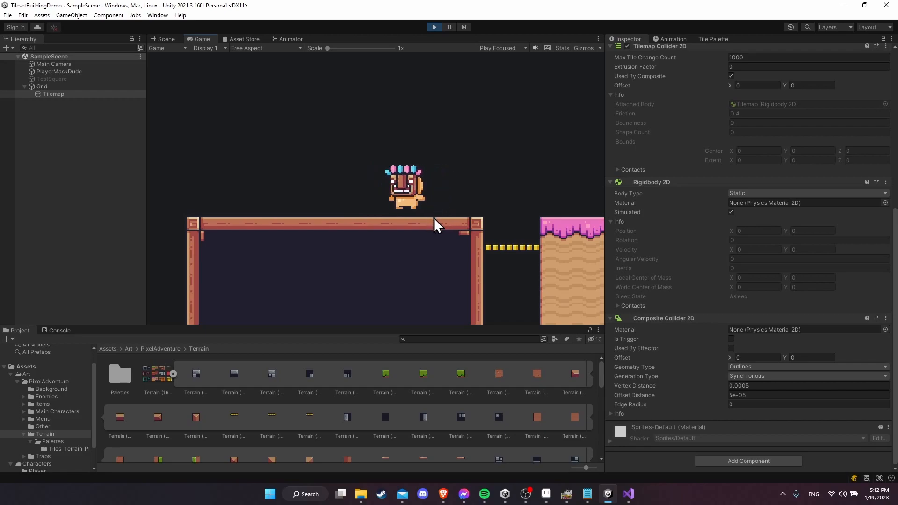
pyautogui.click(433, 25)
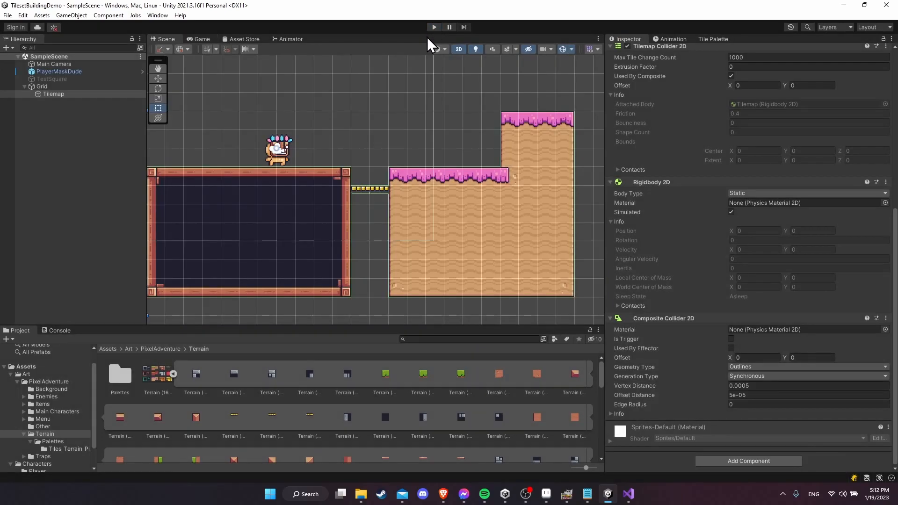
# Step: Open the PlayerMaskDude prefab and raise its Capsule Collider 2D's bottom edge slightly, making the collider about 1.33 high
pyautogui.click(105, 71)
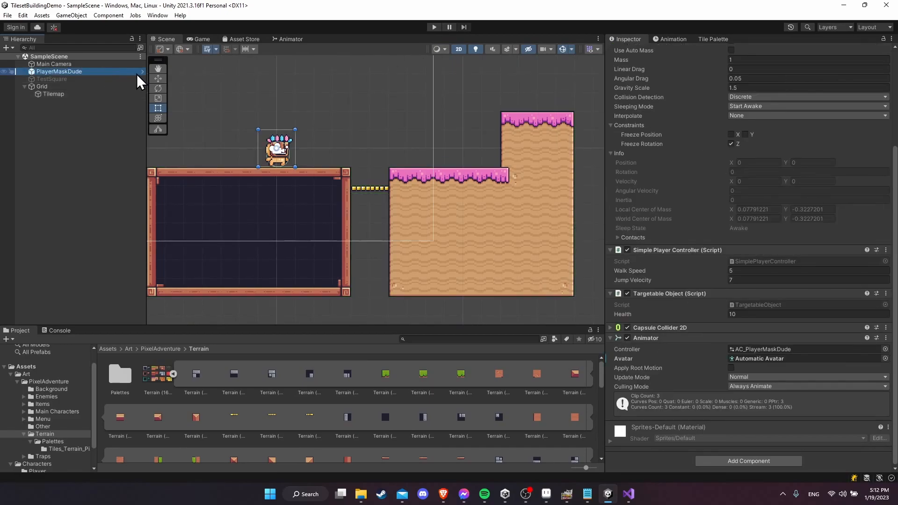
pyautogui.click(142, 71)
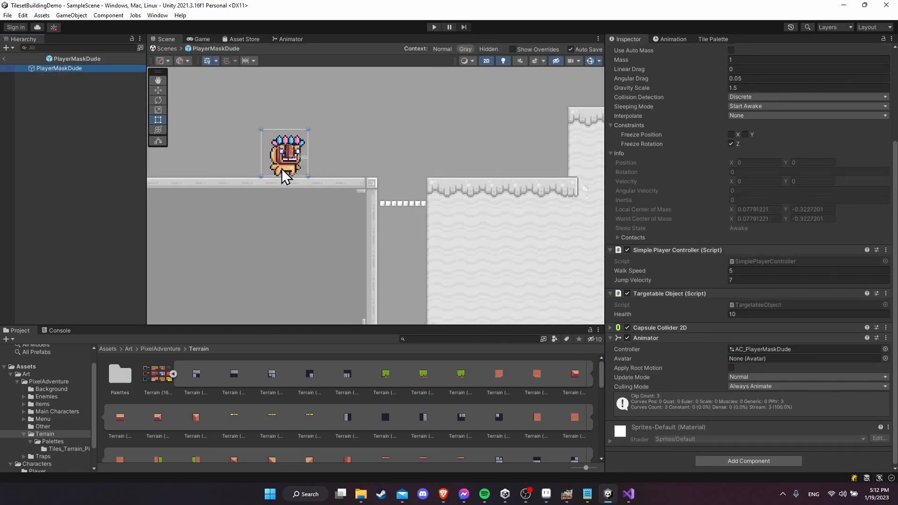
pyautogui.scroll(5, 287, 174)
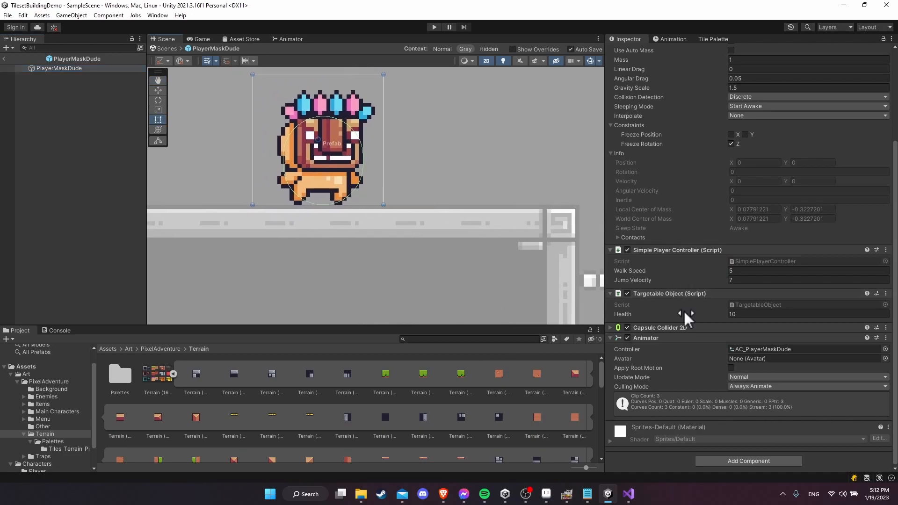
pyautogui.click(610, 327)
pyautogui.click(734, 340)
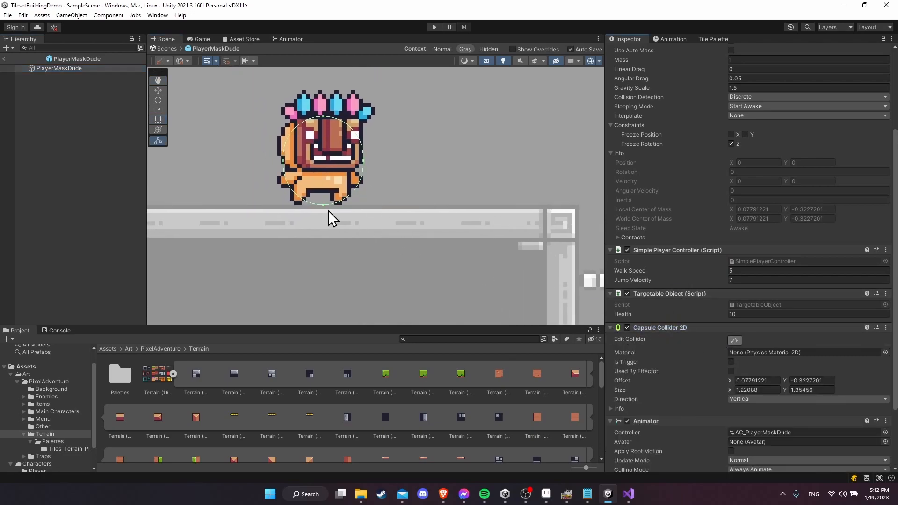
pyautogui.moveTo(325, 206); pyautogui.dragTo(324, 204)
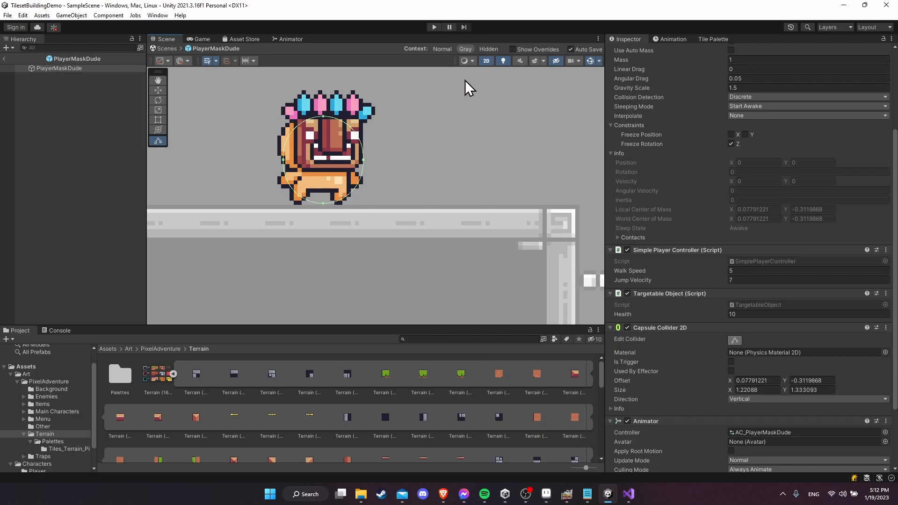
# Step: Play-test the adjusted capsule collider and examine its bottom edge against the player's feet
pyautogui.click(435, 28)
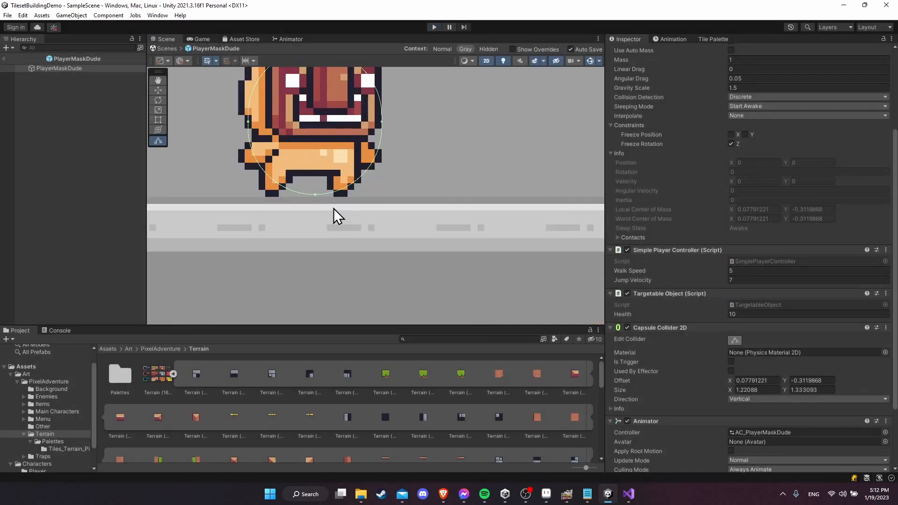
pyautogui.scroll(3, 334, 209)
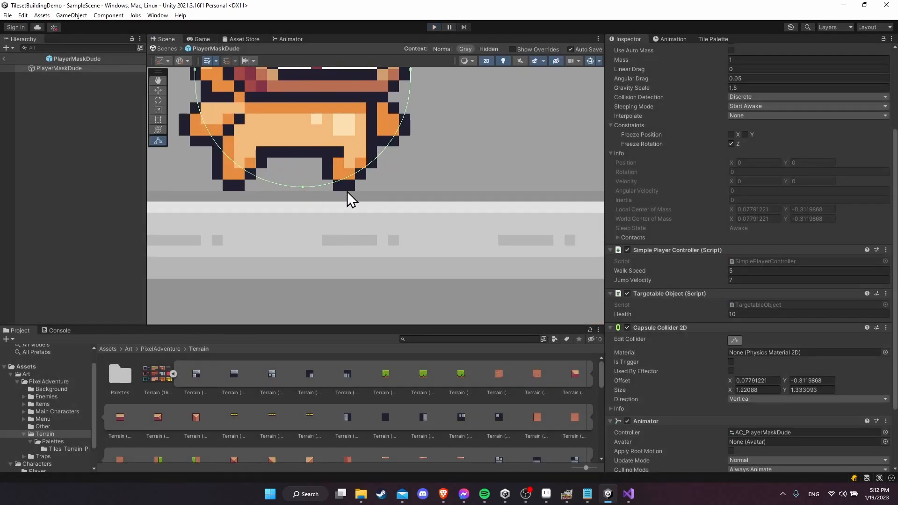
pyautogui.scroll(-6, 349, 192)
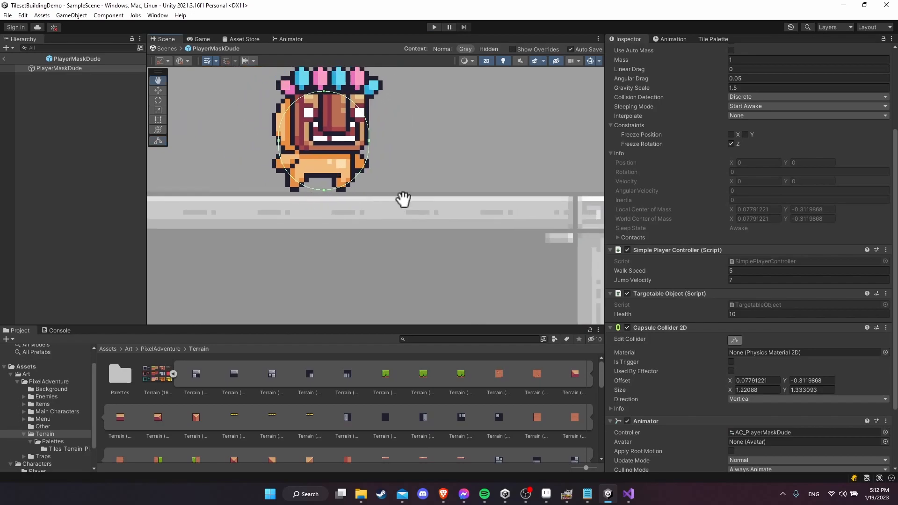
# Step: Leave prefab editing, return to the scene, and open the PixelAdventure Background art folder
pyautogui.scroll(-1, 403, 199)
pyautogui.click(4, 58)
pyautogui.doubleClick(42, 86)
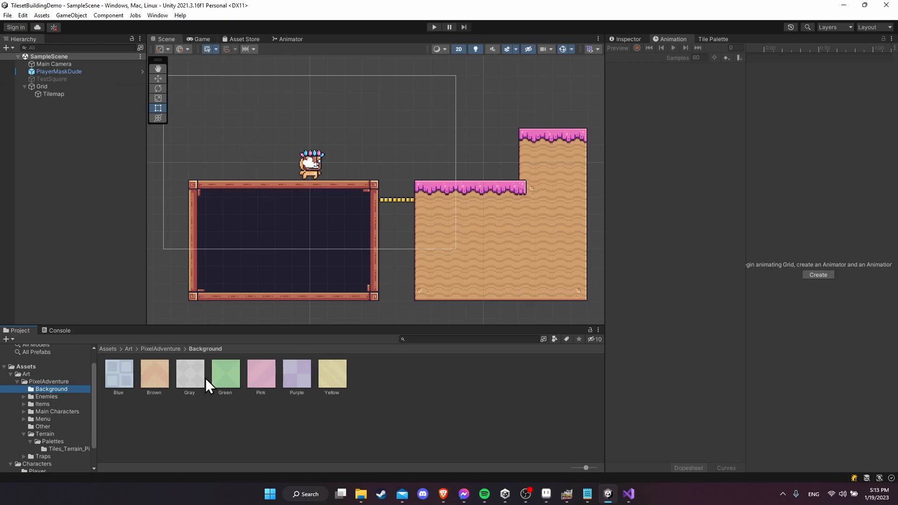
pyautogui.scroll(2, 343, 184)
pyautogui.scroll(-1, 286, 160)
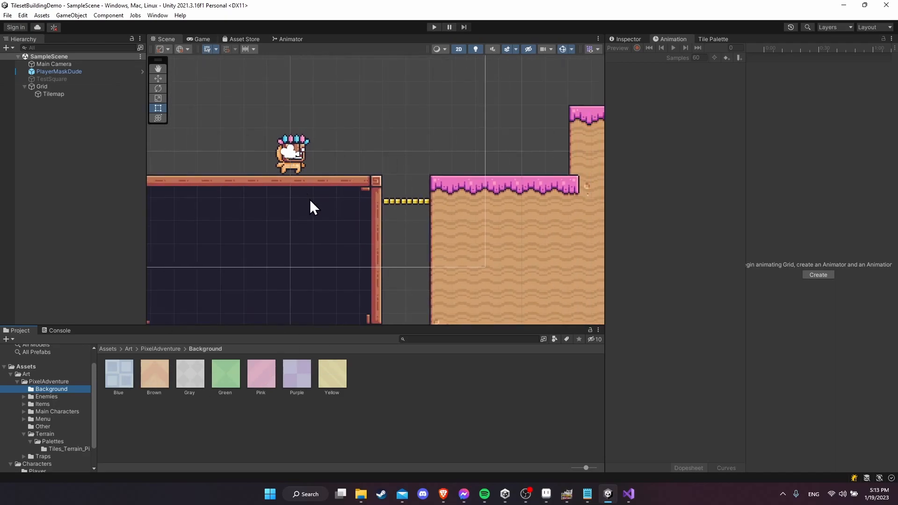
pyautogui.scroll(-2, 341, 206)
# Step: Change the Main Camera's background color to a lighter dark slate shade
pyautogui.click(54, 64)
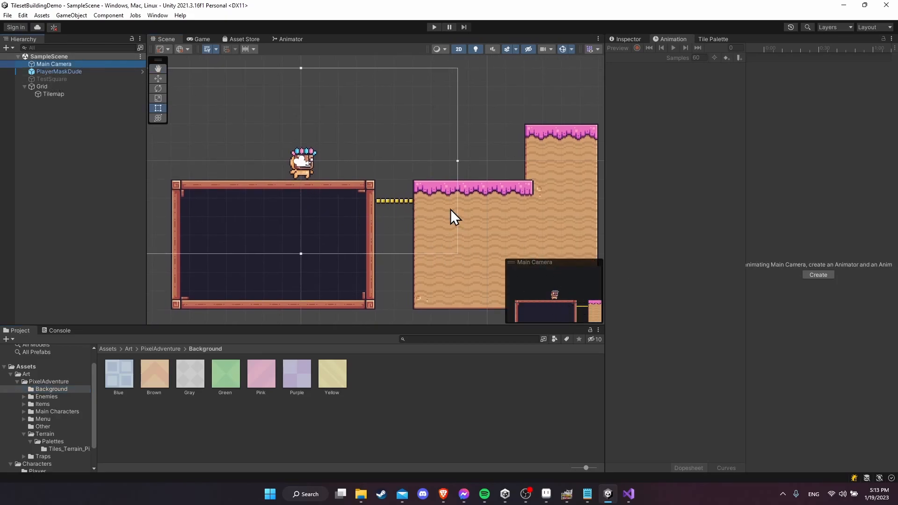
pyautogui.click(638, 40)
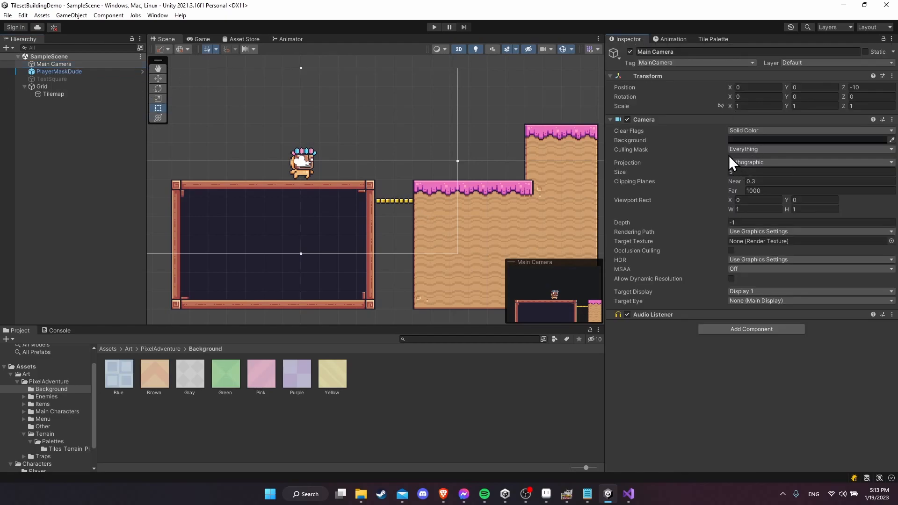
pyautogui.click(748, 139)
pyautogui.moveTo(795, 209); pyautogui.dragTo(785, 226)
pyautogui.click(874, 373)
# Step: Examine the Blue, Brown, Gray, Green, Pink, Purple and Yellow background images alongside the terrain tile palette
pyautogui.click(706, 41)
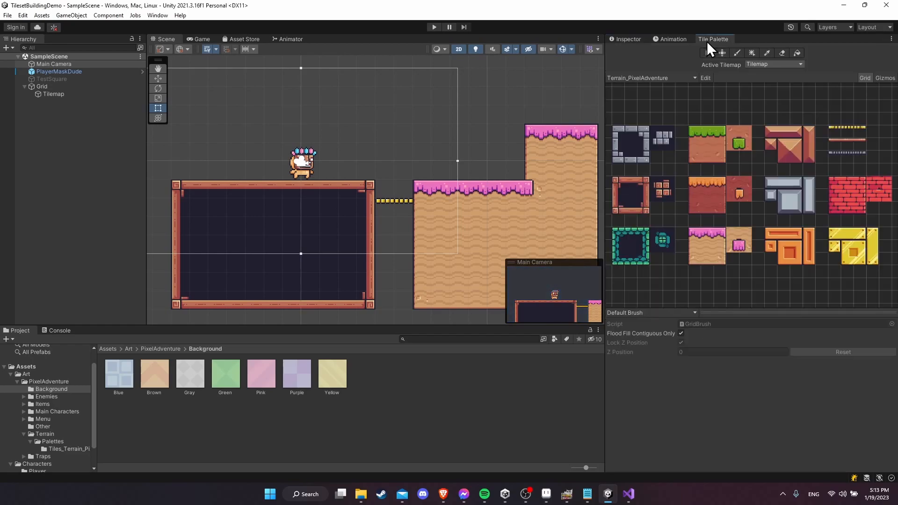
pyautogui.click(130, 368)
pyautogui.click(150, 377)
pyautogui.click(192, 373)
pyautogui.click(215, 376)
pyautogui.click(271, 379)
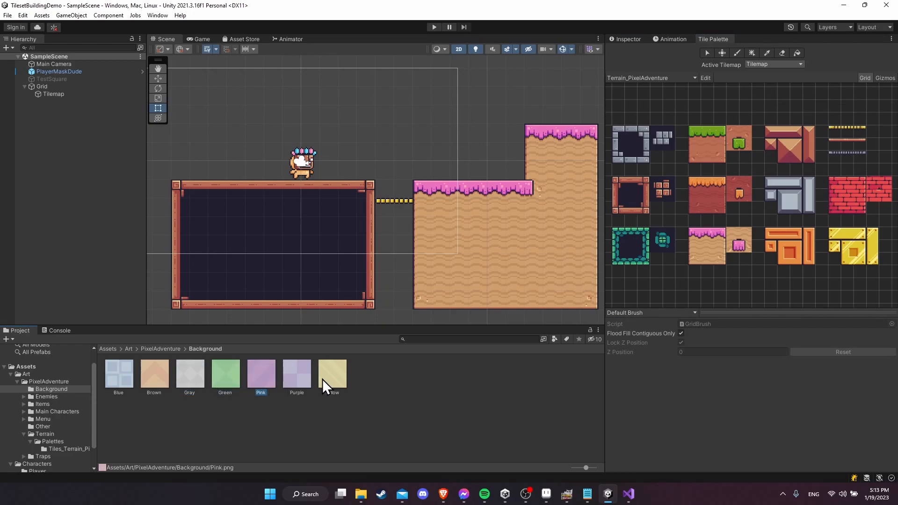
pyautogui.click(305, 377)
pyautogui.click(325, 374)
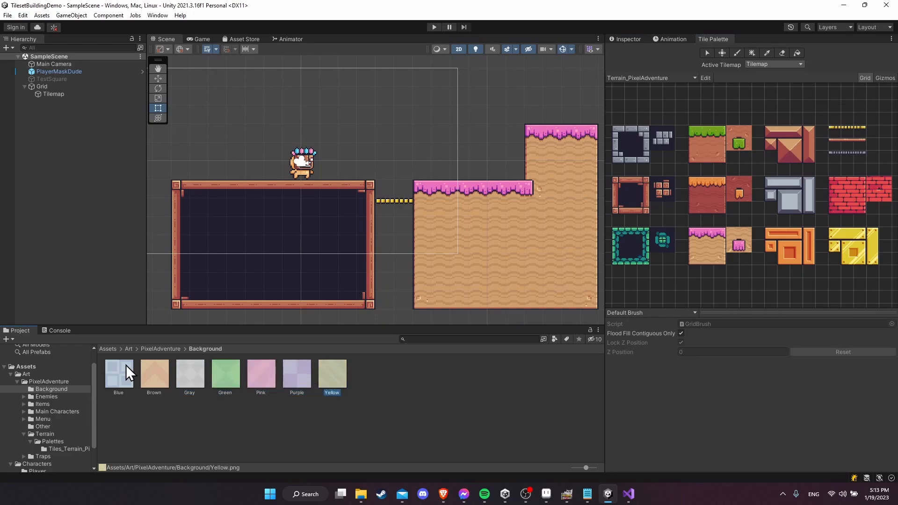
# Step: Create a 2D square sprite object in the scene and try to assign the Blue background image as its sprite
pyautogui.rightClick(51, 139)
pyautogui.moveTo(84, 260)
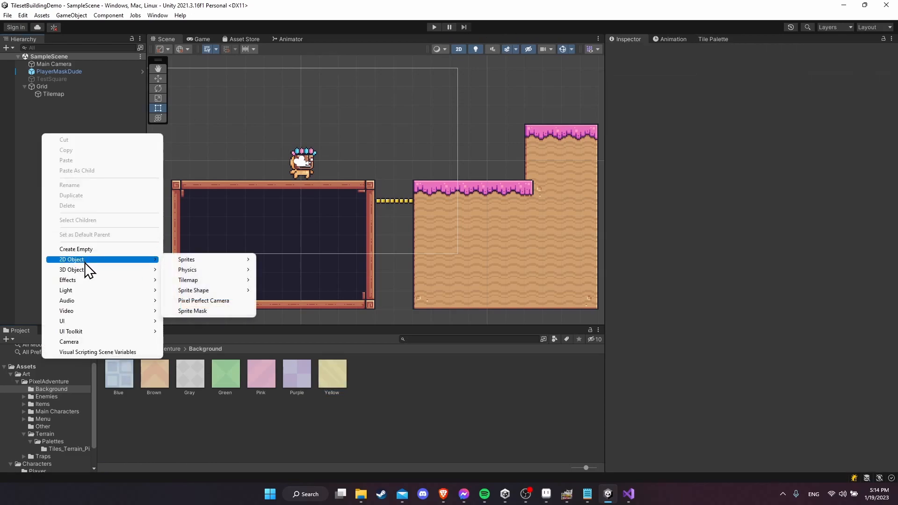
pyautogui.moveTo(208, 260)
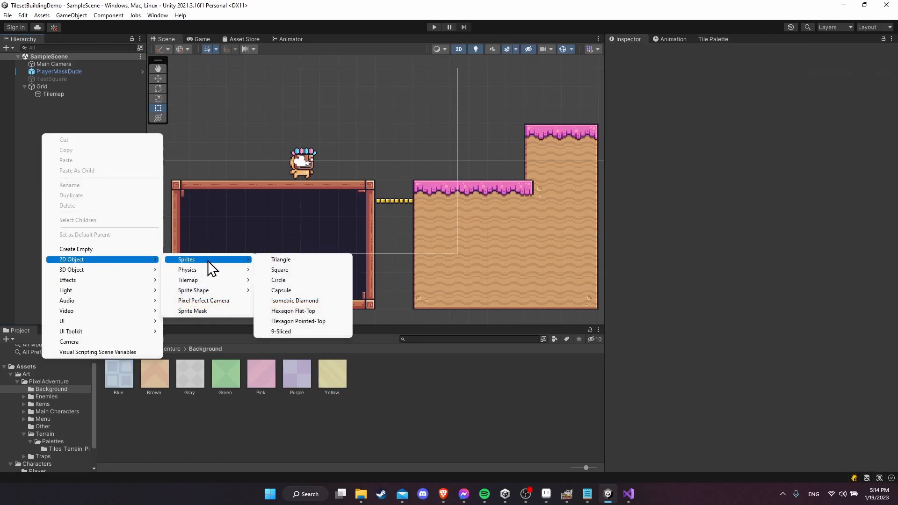
pyautogui.click(278, 270)
pyautogui.click(613, 119)
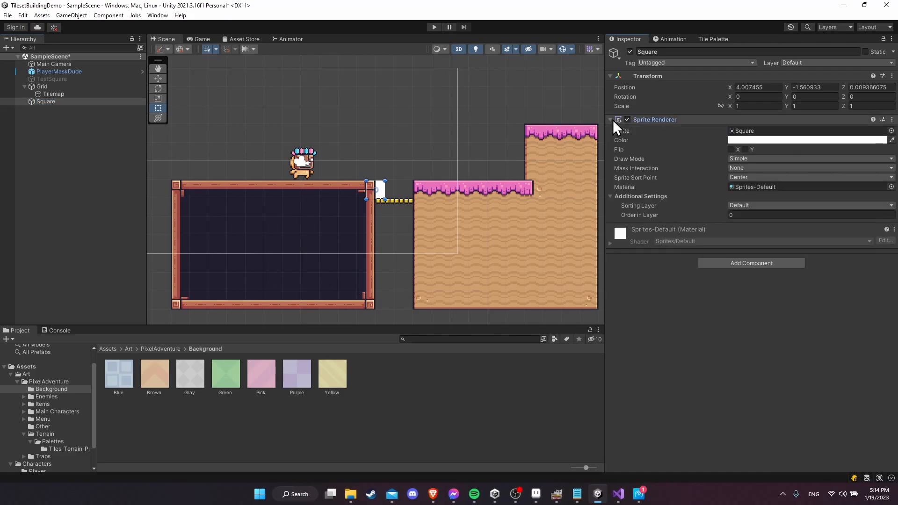
pyautogui.moveTo(119, 377); pyautogui.dragTo(766, 132)
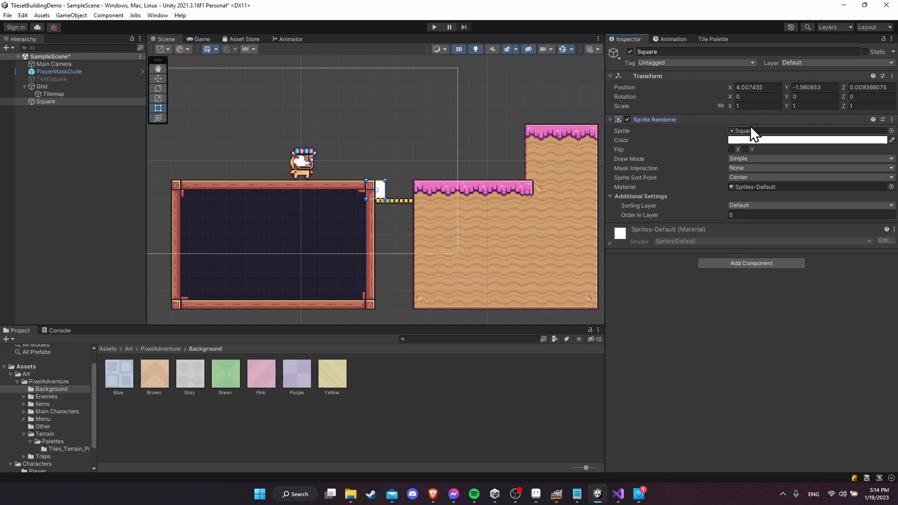
# Step: Set the sprite mode of all seven background textures to Single and apply the import settings
pyautogui.click(125, 374)
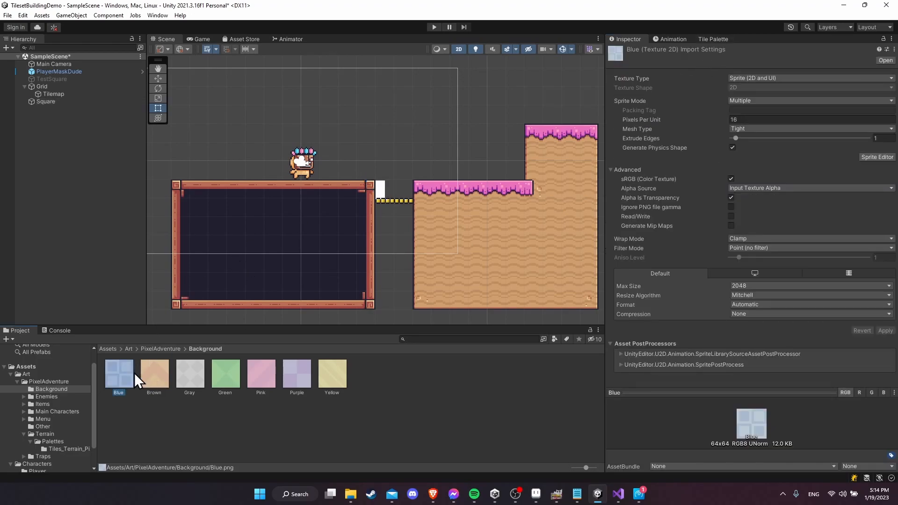
pyautogui.keyDown('shift'); pyautogui.click(331, 377); pyautogui.keyUp('shift')
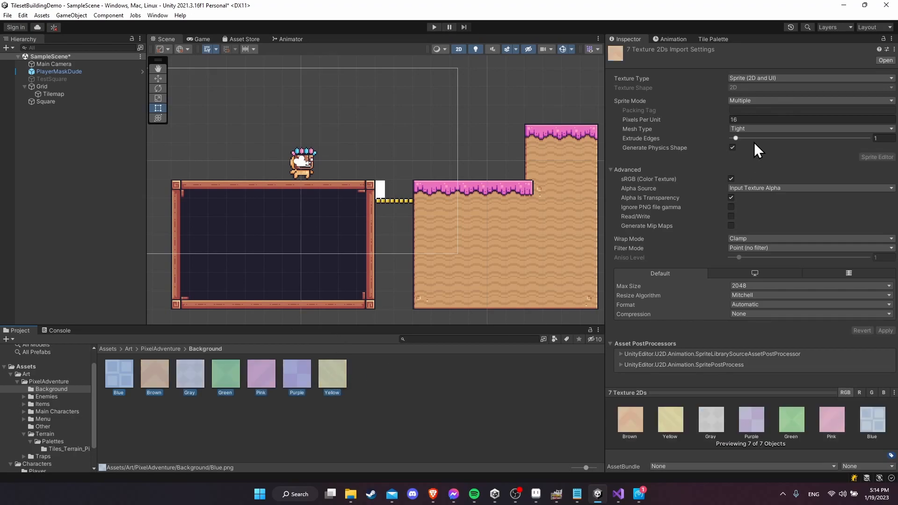
pyautogui.click(756, 101)
pyautogui.click(760, 110)
pyautogui.click(886, 340)
# Step: Assign the Blue sprite to the Square at a scale of 4 in X and Y, with draw mode Tiled
pyautogui.click(32, 100)
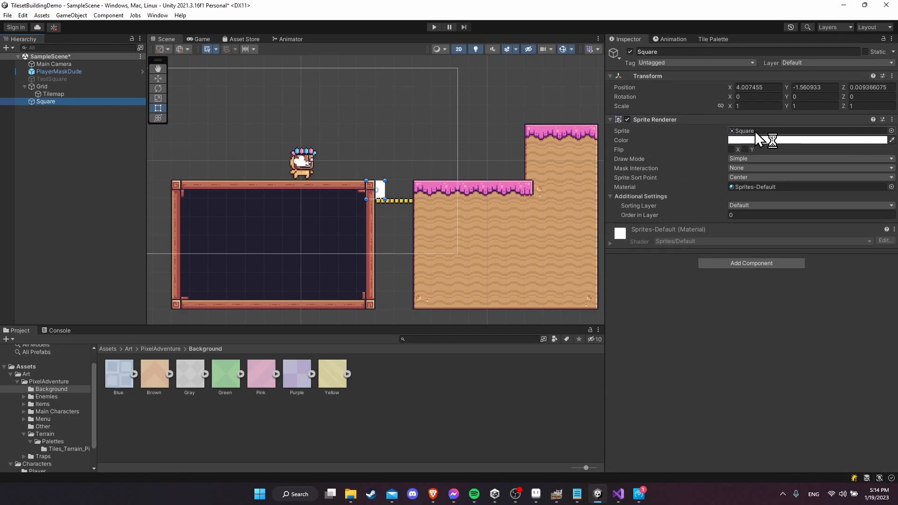
pyautogui.moveTo(116, 379); pyautogui.dragTo(769, 133)
pyautogui.click(734, 159)
pyautogui.click(751, 185)
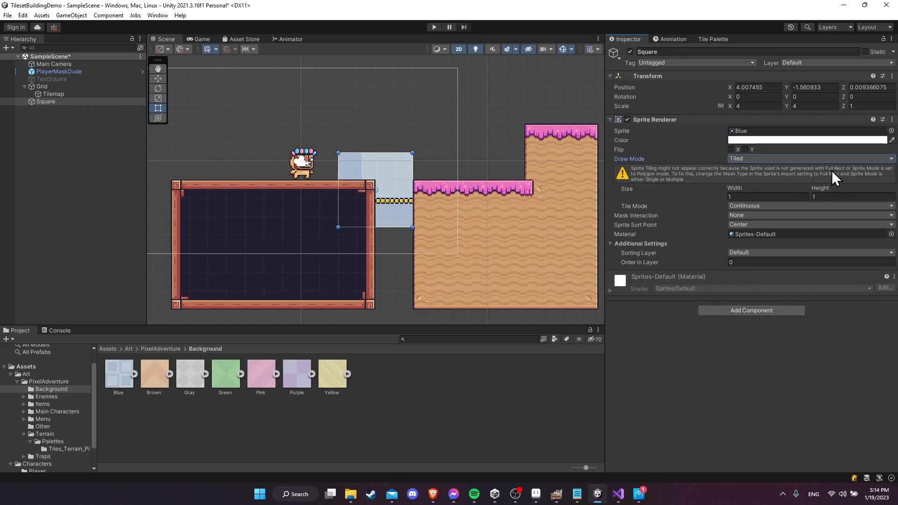
# Step: Set the mesh type of all seven background textures to Full Rect, apply it, and save the scene
pyautogui.click(123, 374)
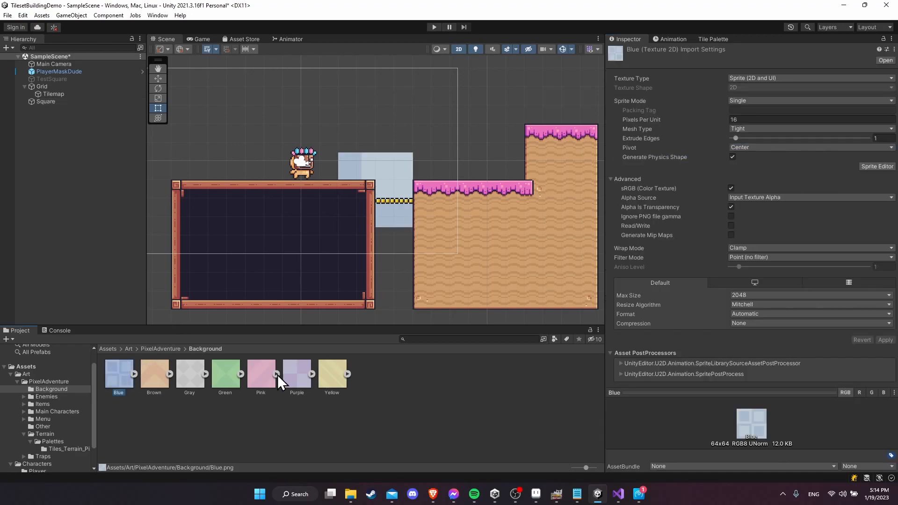
pyautogui.keyDown('shift'); pyautogui.click(333, 374); pyautogui.keyUp('shift')
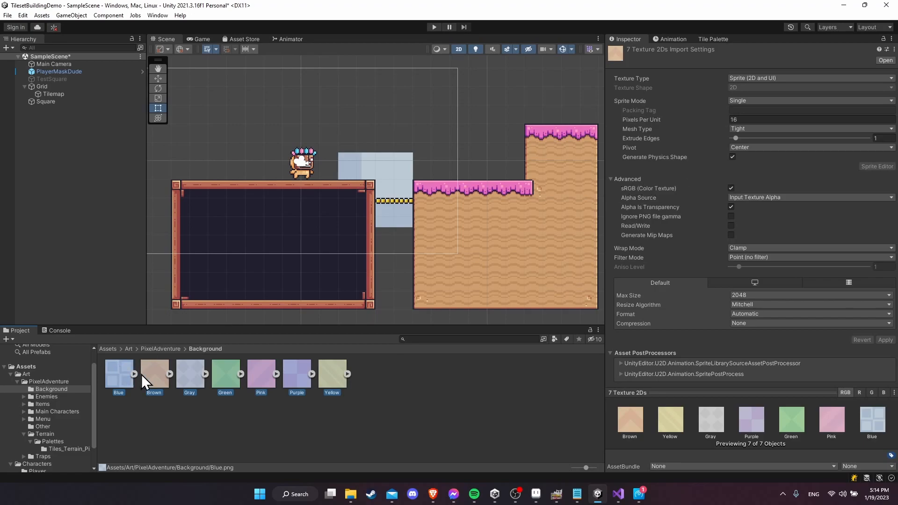
pyautogui.click(748, 130)
pyautogui.click(757, 139)
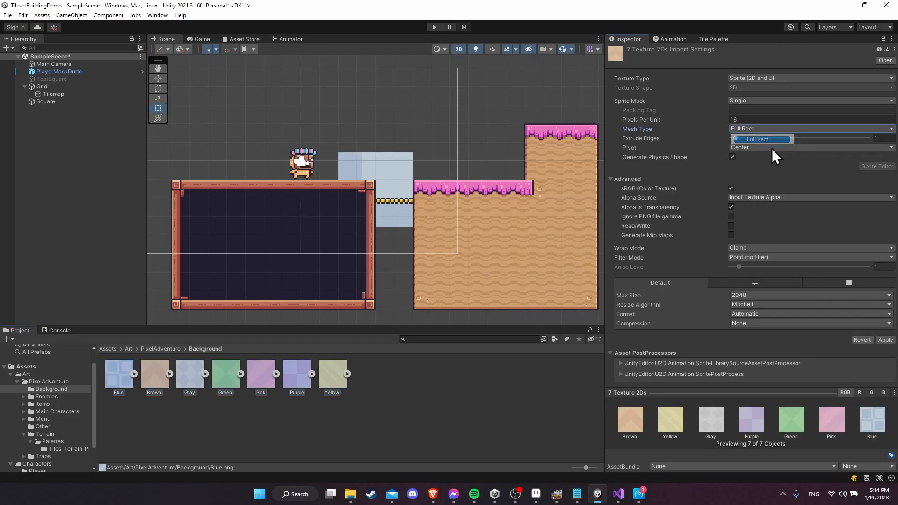
pyautogui.click(882, 340)
pyautogui.click(374, 384)
pyautogui.hotkey('ctrl', 's')
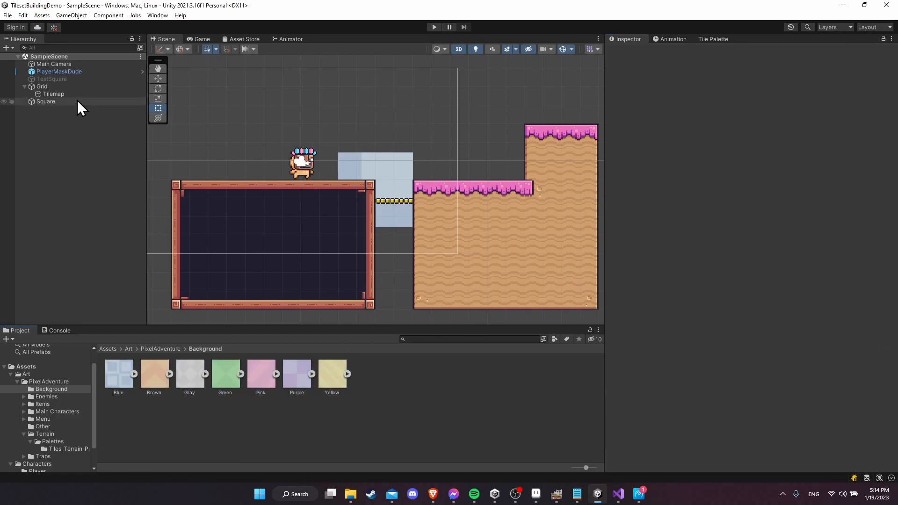
# Step: Set the Square's tiled size to 50 wide and 50 high, keeping the Continuous tile mode
pyautogui.click(75, 100)
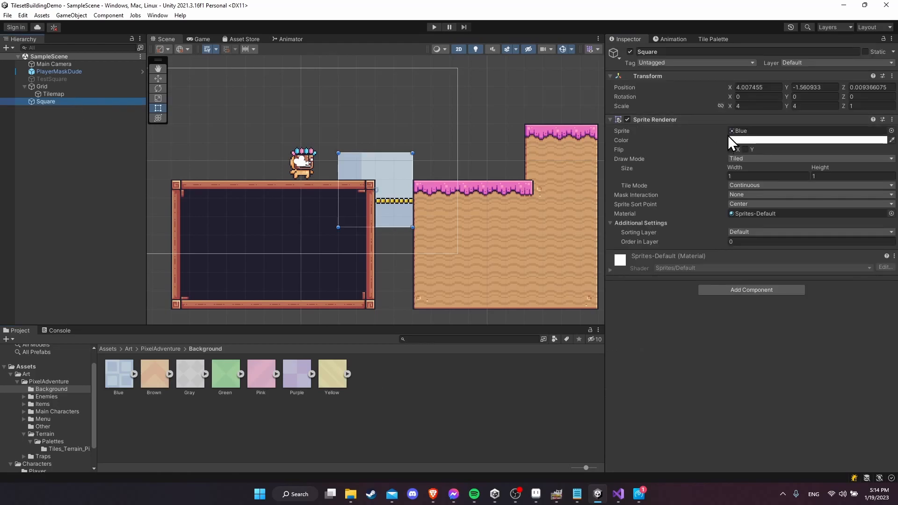
pyautogui.scroll(-2, 402, 143)
pyautogui.click(744, 176)
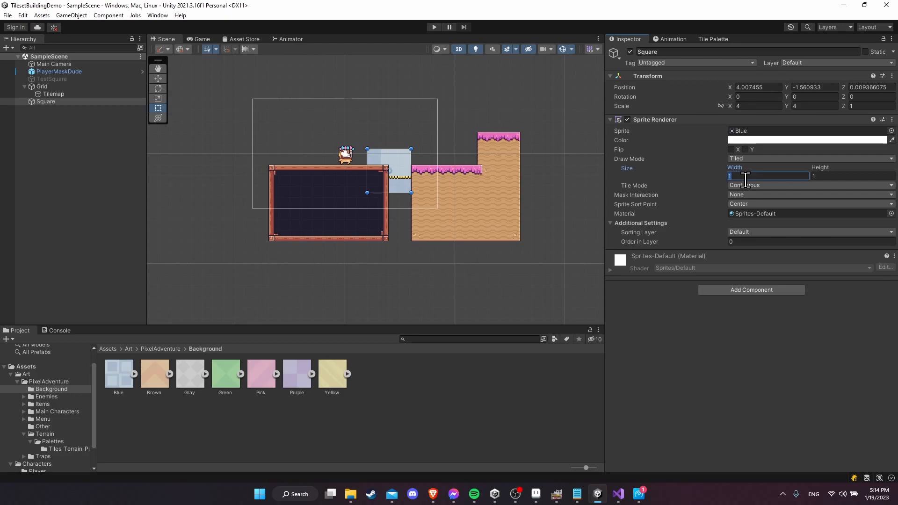
pyautogui.write('50')
pyautogui.press('Tab')
pyautogui.write('50')
pyautogui.click(746, 185)
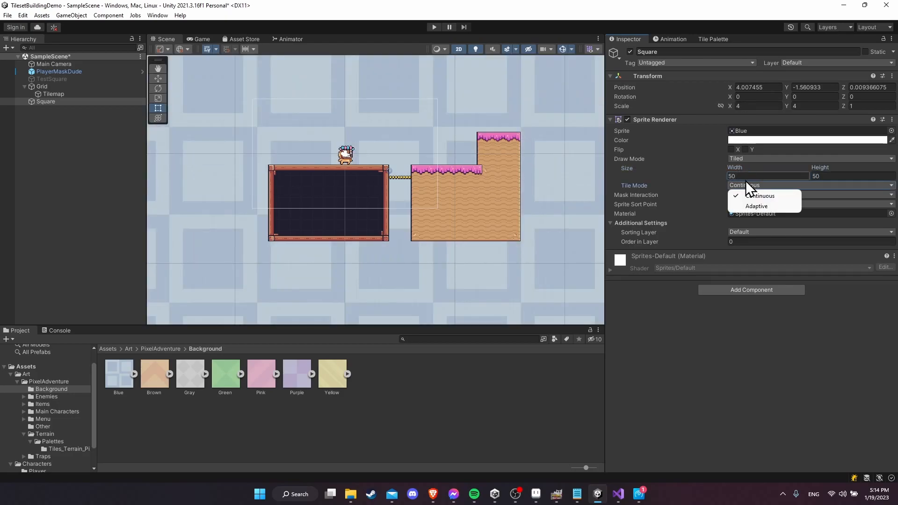
pyautogui.click(758, 196)
# Step: Set the Square's scale to 1 in X and Y and save the scene
pyautogui.scroll(-3, 475, 147)
pyautogui.click(769, 105)
pyautogui.write('1')
pyautogui.press('Return')
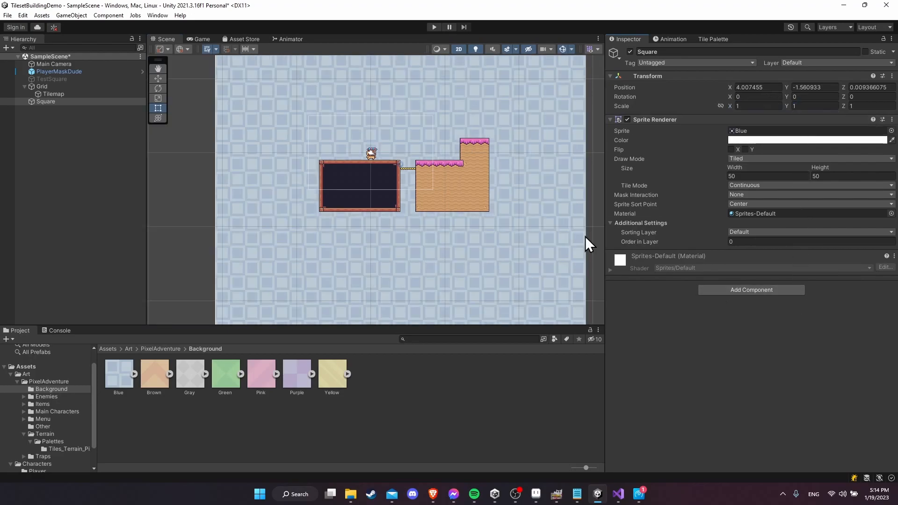
pyautogui.scroll(3, 405, 132)
pyautogui.scroll(5, 369, 144)
pyautogui.hotkey('ctrl', 's')
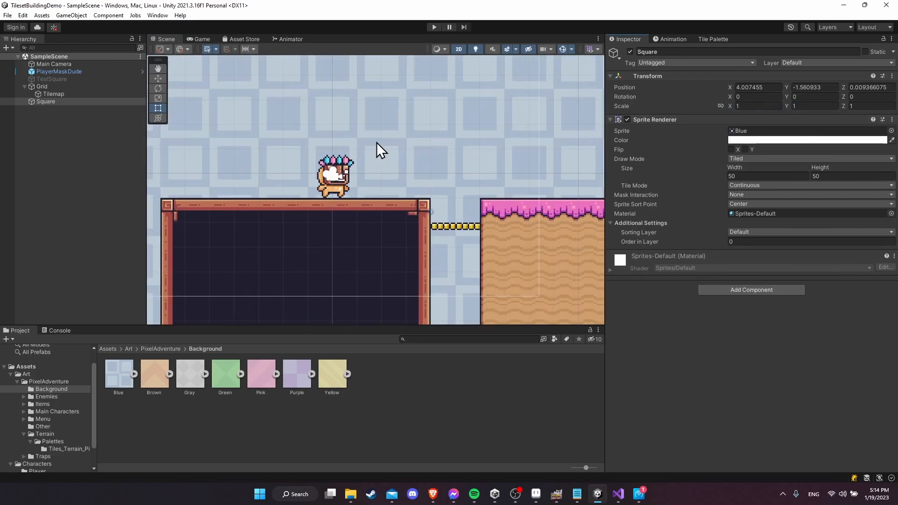
# Step: Play-test walking and jumping in front of the tiled blue background, and stop play mode
pyautogui.click(434, 27)
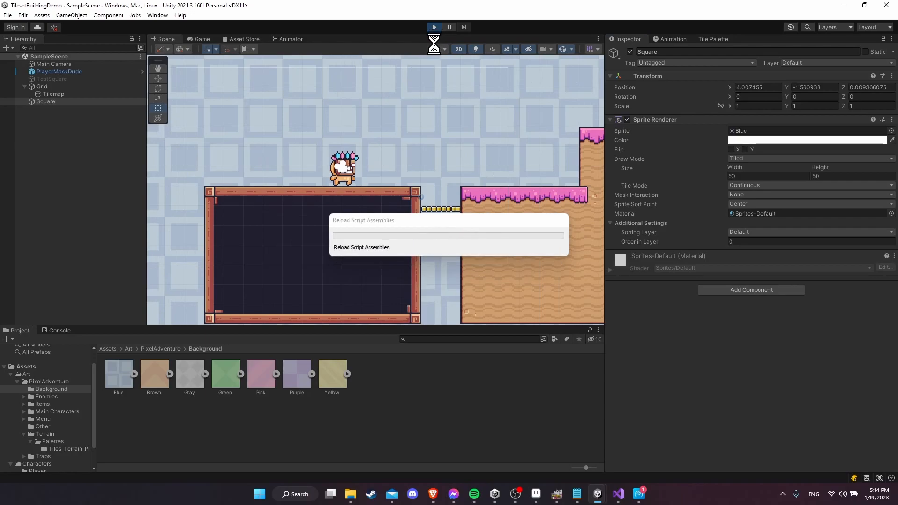
pyautogui.press('d')
pyautogui.press('a')
pyautogui.press('space')
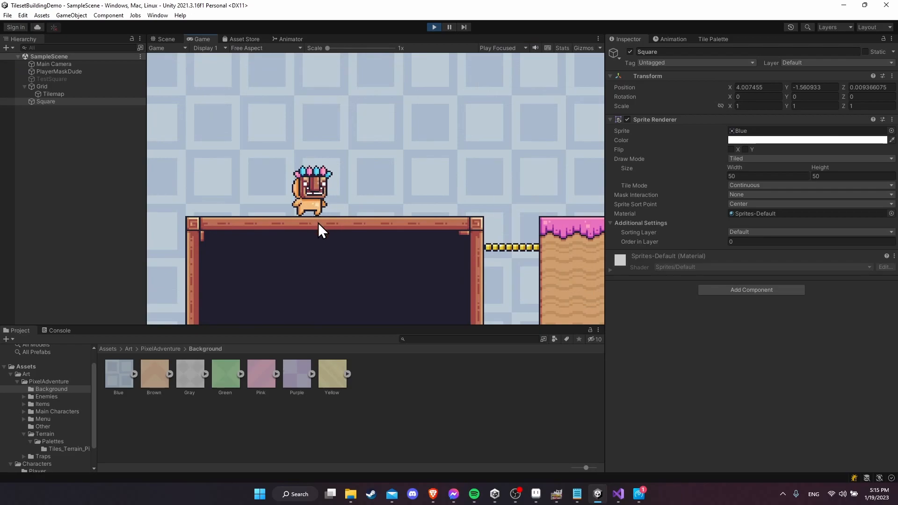
pyautogui.press('d')
pyautogui.press('space')
pyautogui.press('a')
pyautogui.press('d')
pyautogui.press('a')
pyautogui.hotkey('ctrl', 'p')
# Step: Delete the Square background object from the scene
pyautogui.scroll(-5, 467, 196)
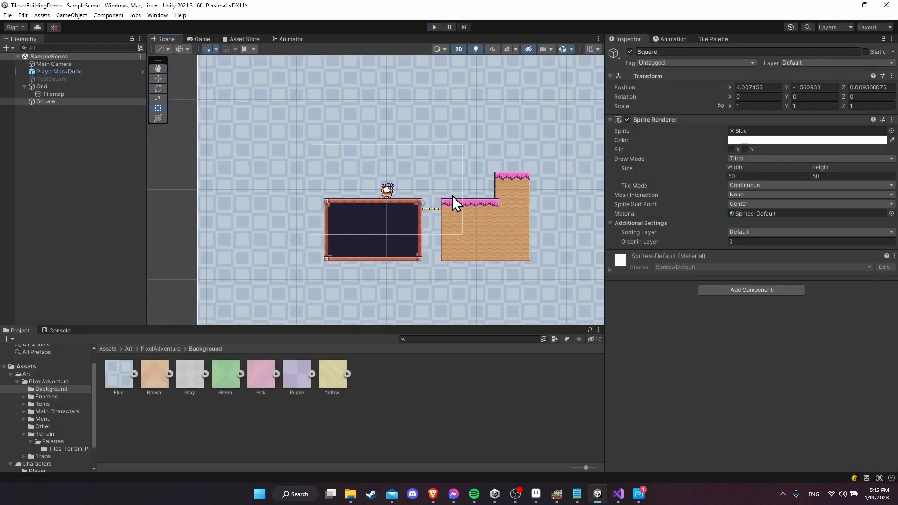
pyautogui.moveTo(439, 196); pyautogui.dragTo(435, 196, button='middle')
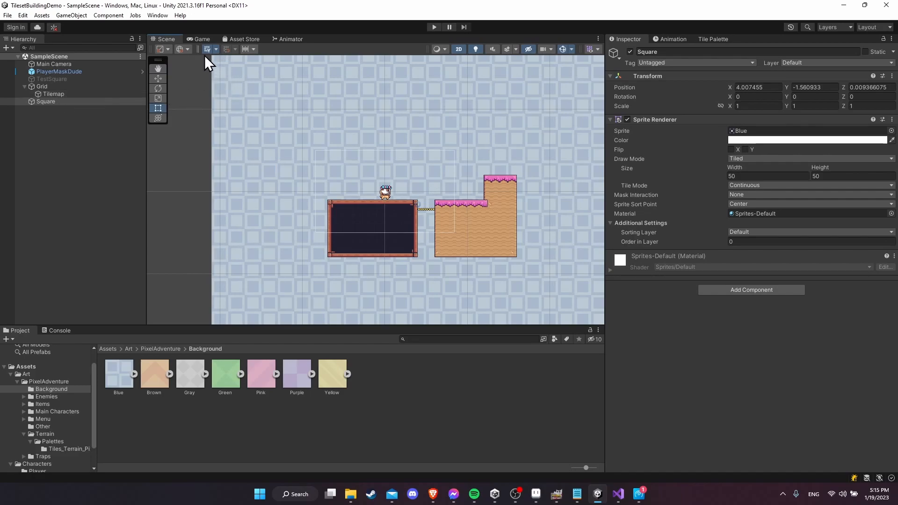
pyautogui.scroll(-2, 501, 182)
pyautogui.moveTo(501, 182); pyautogui.dragTo(469, 184, button='middle')
pyautogui.rightClick(97, 103)
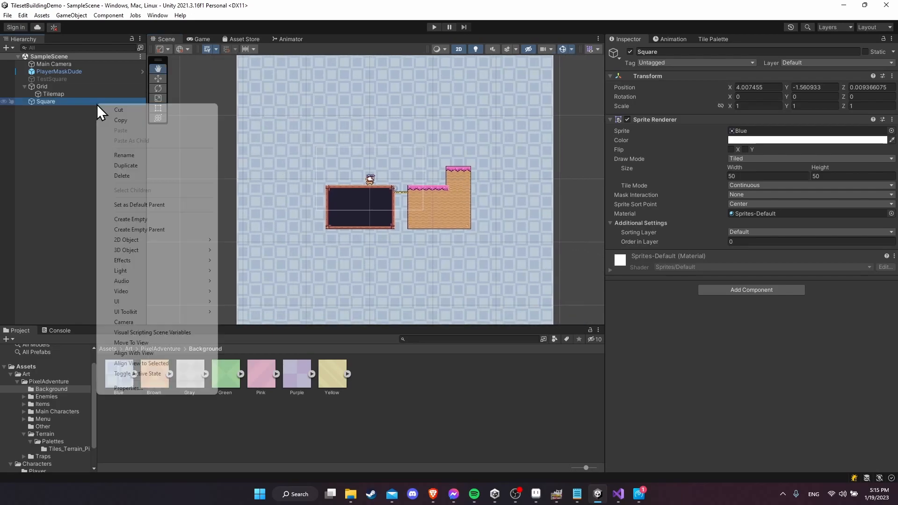
pyautogui.click(131, 175)
# Step: Add a second rectangular tilemap under the Grid object
pyautogui.click(69, 88)
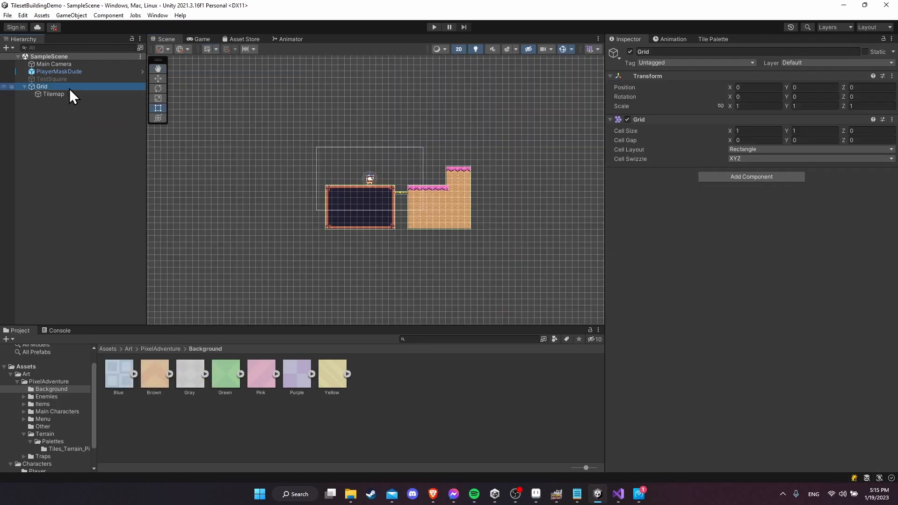
pyautogui.rightClick(69, 89)
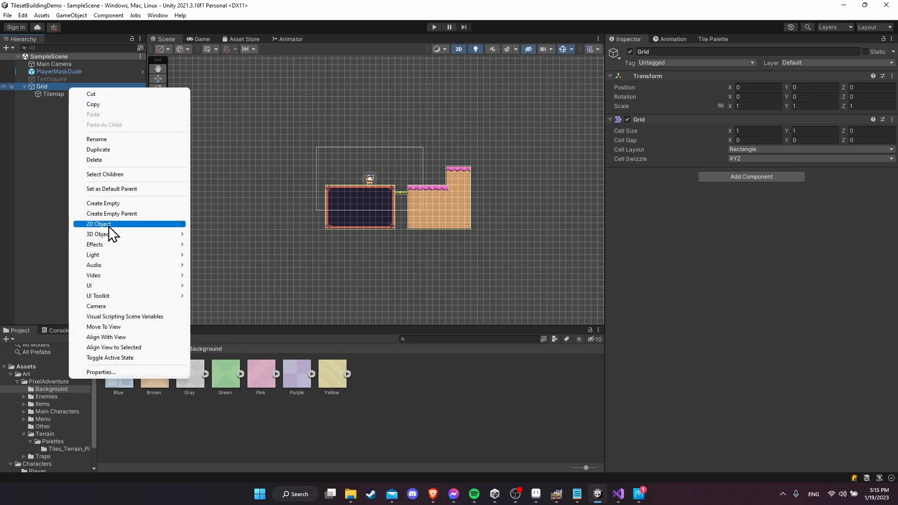
pyautogui.moveTo(135, 224)
pyautogui.moveTo(230, 242)
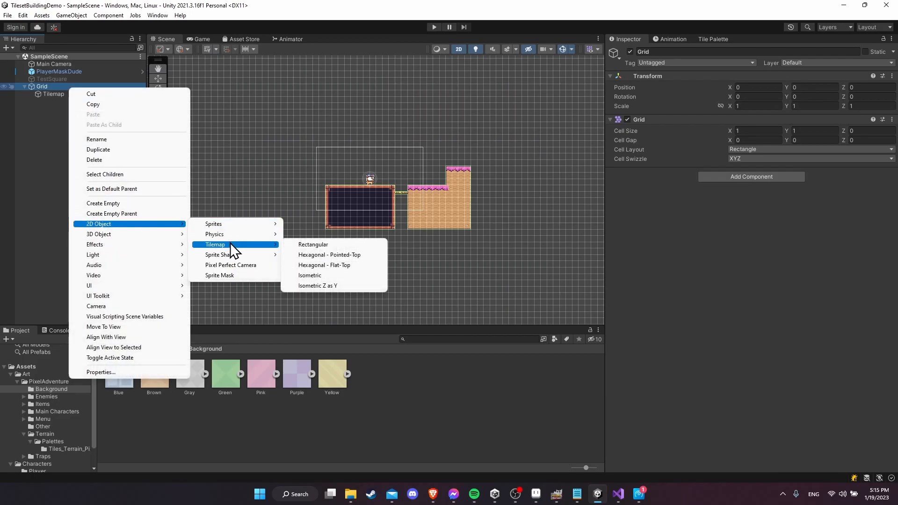
pyautogui.click(312, 245)
# Step: Bring up the Tile Palette to work on palettes for the new tilemap
pyautogui.click(712, 39)
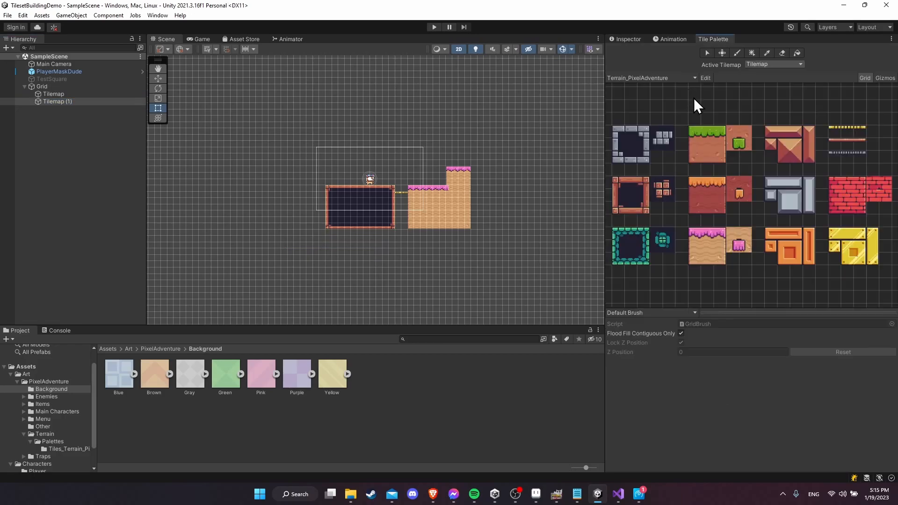
pyautogui.click(117, 374)
pyautogui.keyDown('shift'); pyautogui.click(332, 374); pyautogui.keyUp('shift')
pyautogui.moveTo(296, 376); pyautogui.dragTo(695, 97)
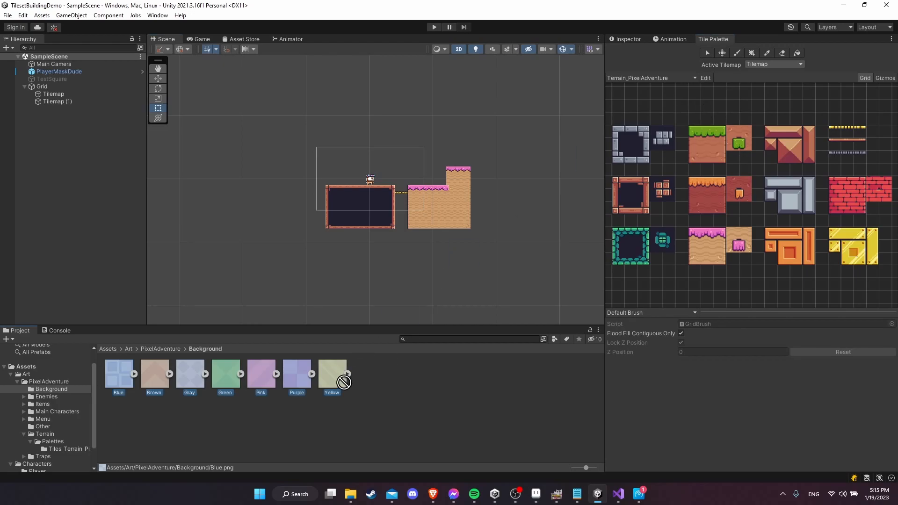
# Step: Start creating a new rectangular tile palette named Background
pyautogui.click(688, 75)
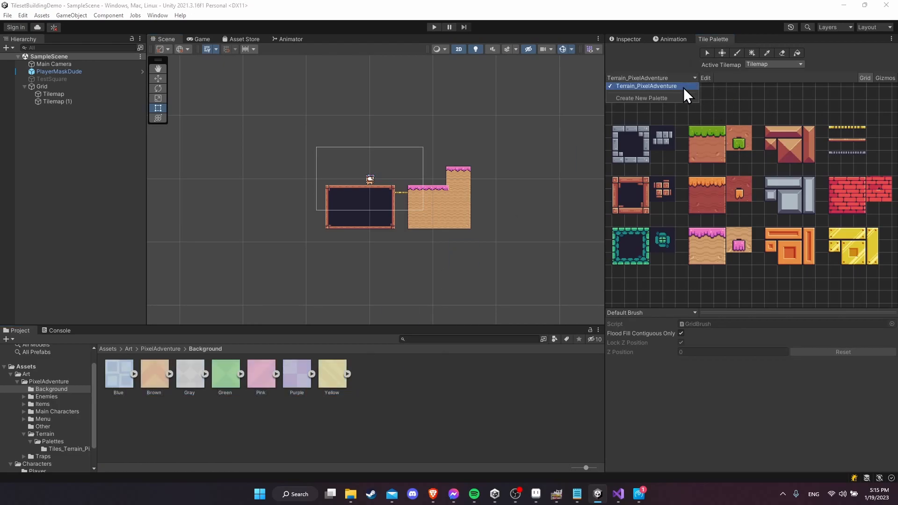
pyautogui.click(683, 100)
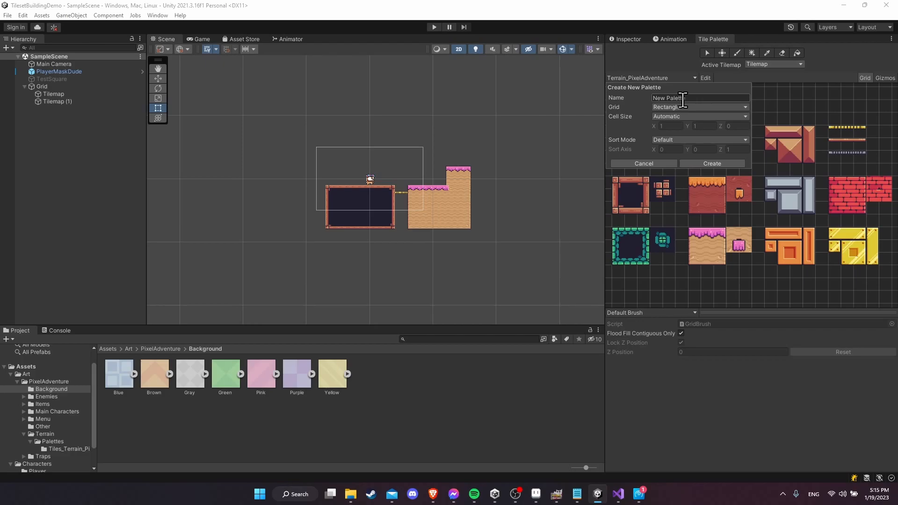
pyautogui.write('Background')
pyautogui.click(725, 162)
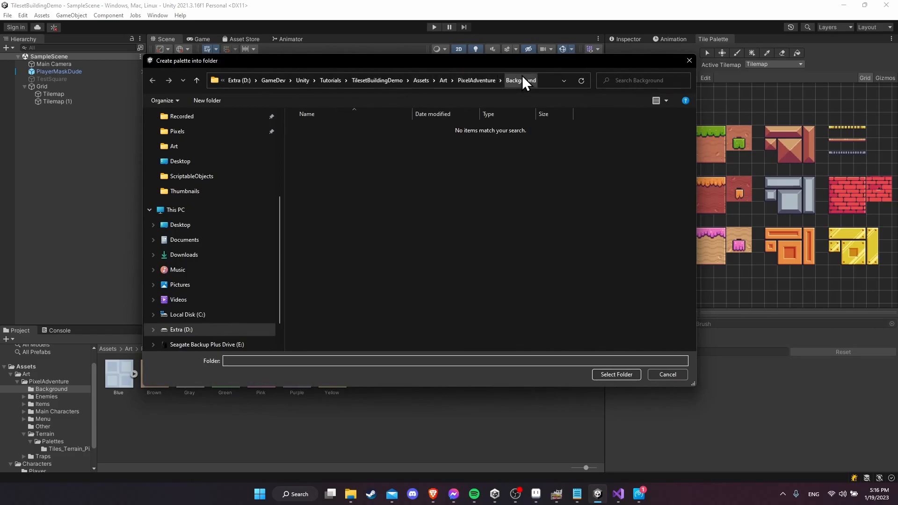
# Step: Create a Palettes folder inside PixelAdventure's Background folder and save the new palette in it
pyautogui.rightClick(388, 150)
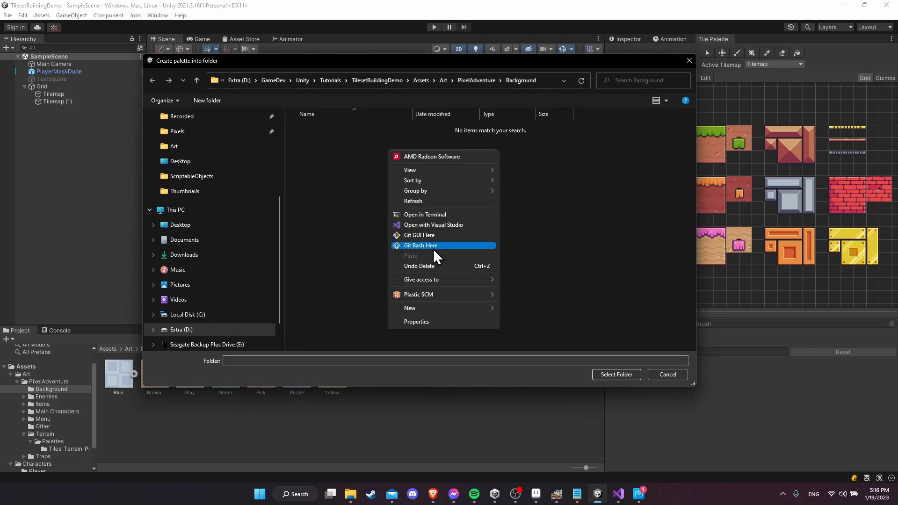
pyautogui.moveTo(452, 308)
pyautogui.click(538, 310)
pyautogui.write('Palettes')
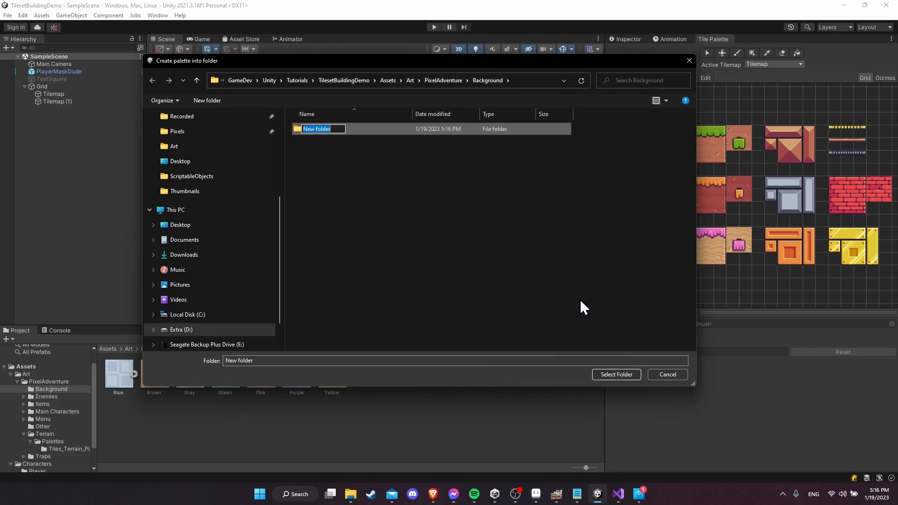
pyautogui.press('Return')
pyautogui.press('Return')
pyautogui.click(604, 369)
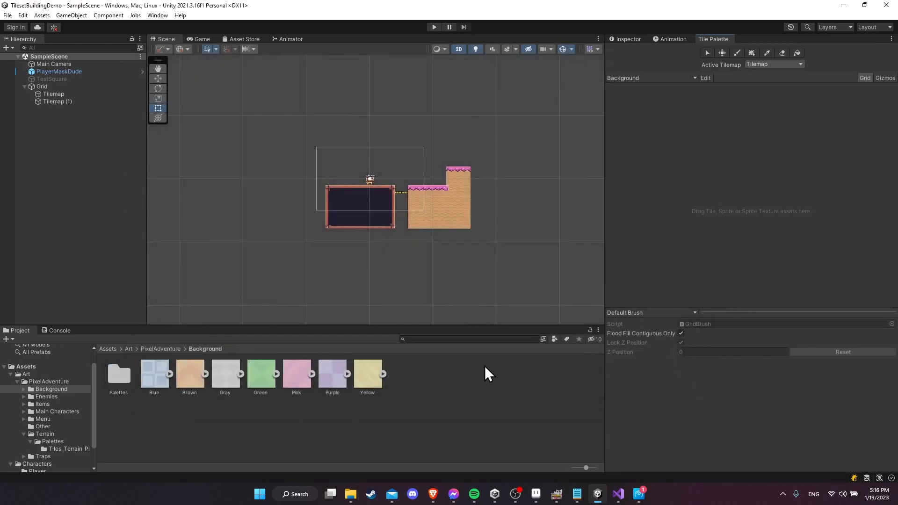
# Step: Create a Tiles_Background folder inside the Background art's Palettes folder
pyautogui.doubleClick(121, 375)
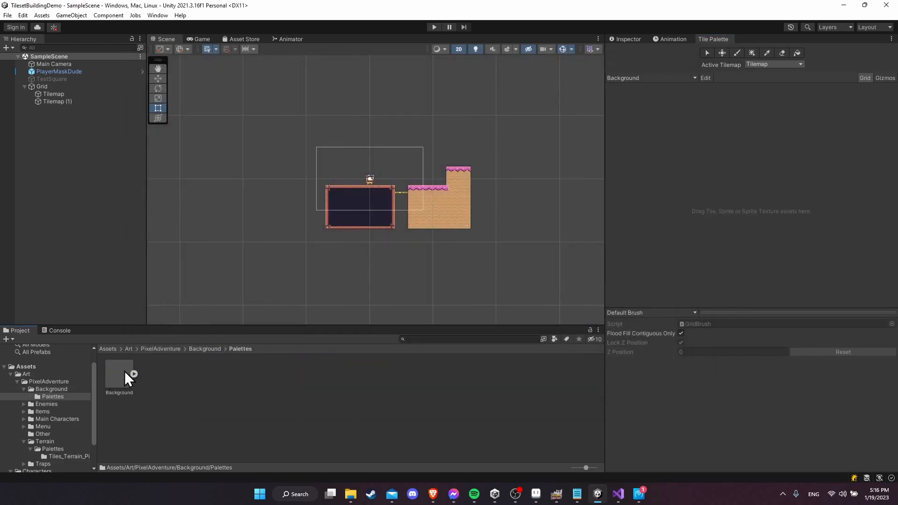
pyautogui.rightClick(147, 374)
pyautogui.moveTo(193, 124)
pyautogui.click(324, 61)
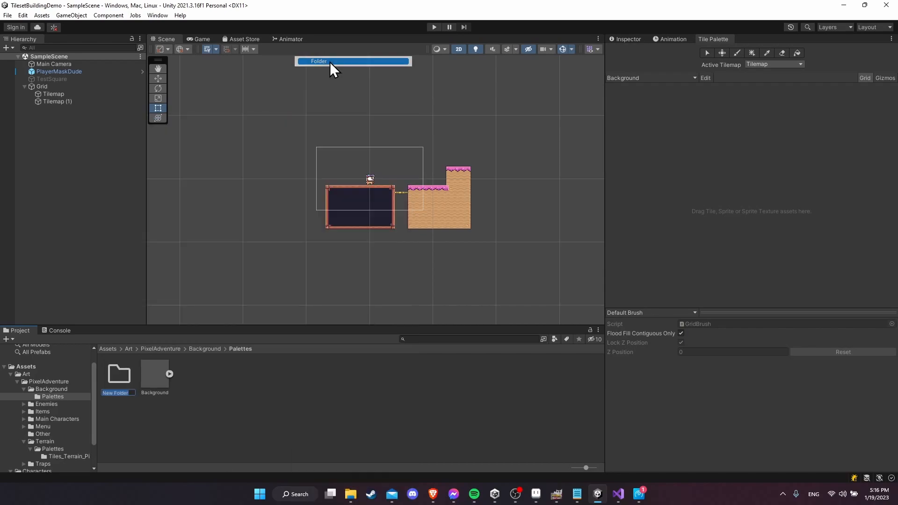
pyautogui.write('Tile')
pyautogui.write('s_Background')
pyautogui.press('Return')
# Step: Add all seven background textures, Blue through Yellow, to the Background palette, generating their tiles into the Tiles_Background folder
pyautogui.click(205, 349)
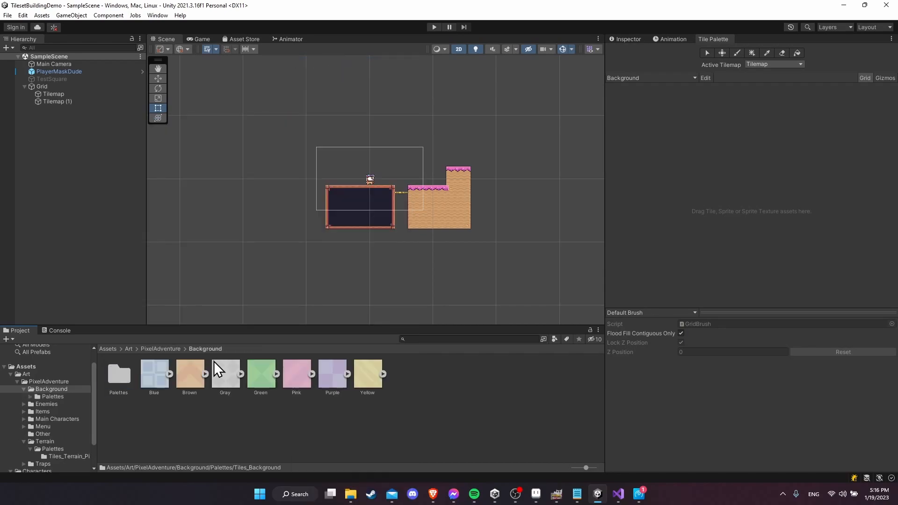
pyautogui.click(154, 415)
pyautogui.moveTo(169, 381); pyautogui.dragTo(694, 131)
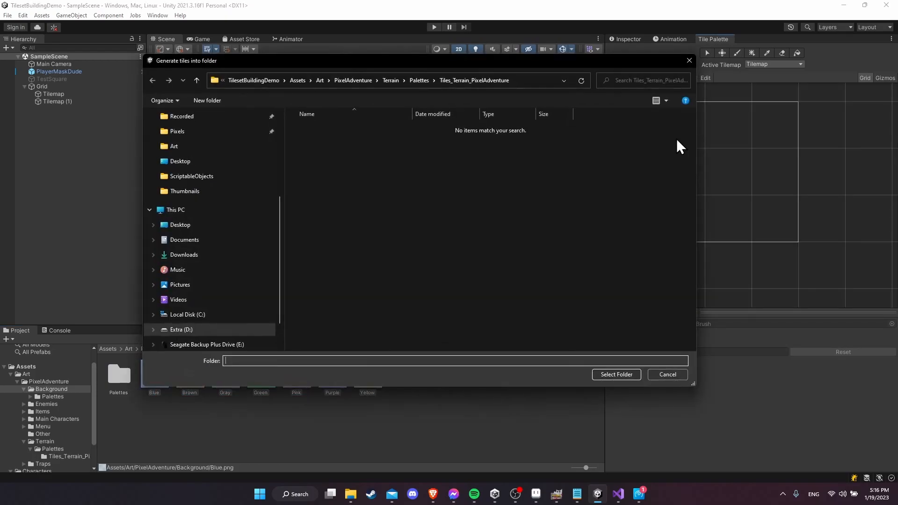
pyautogui.click(320, 80)
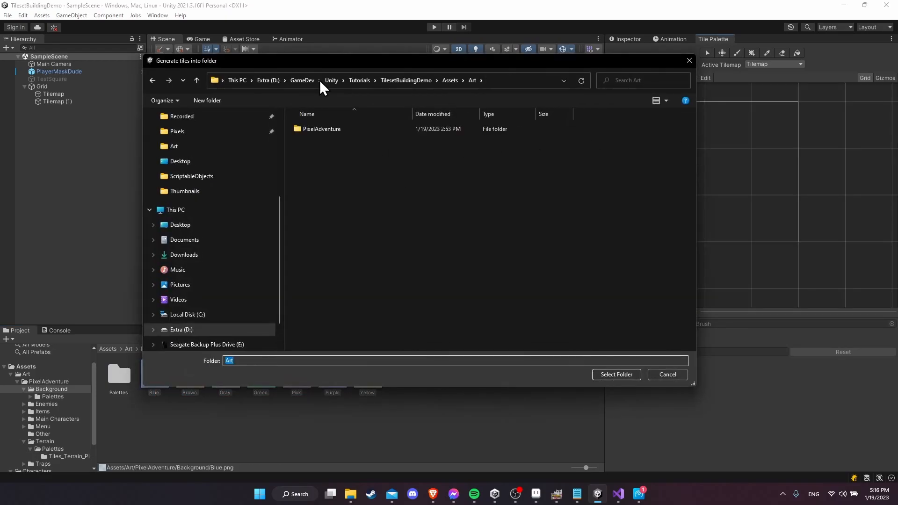
pyautogui.doubleClick(352, 132)
pyautogui.click(369, 130)
pyautogui.doubleClick(358, 132)
pyautogui.doubleClick(358, 131)
pyautogui.click(358, 131)
pyautogui.doubleClick(358, 131)
pyautogui.click(621, 374)
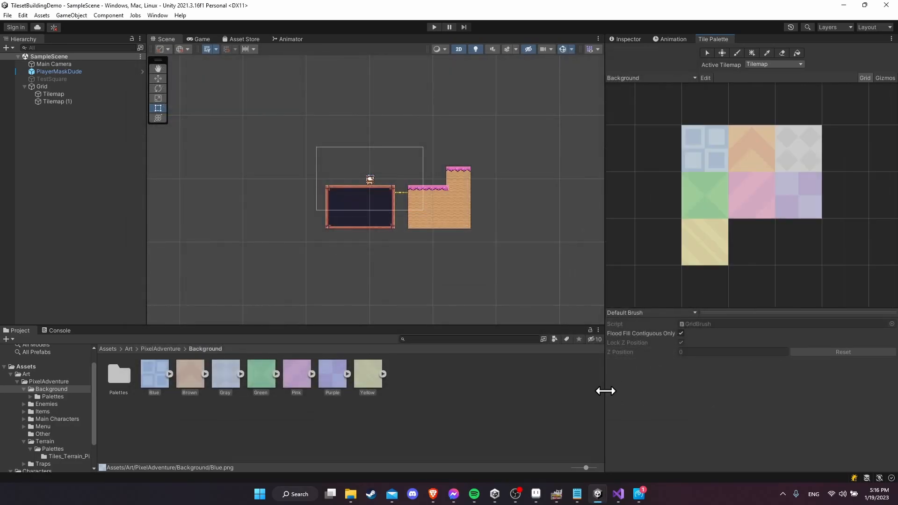
# Step: Rename the second tilemap Background and the original tilemap Foreground
pyautogui.scroll(2, 421, 168)
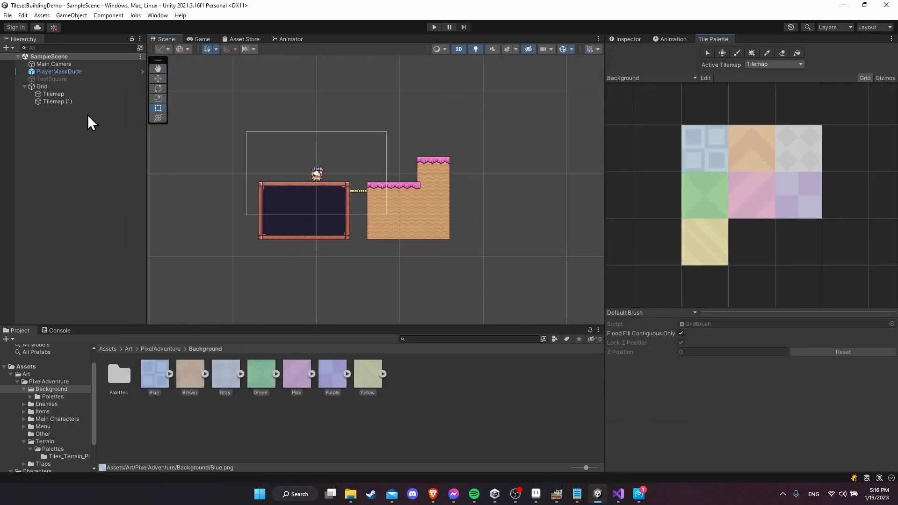
pyautogui.click(77, 102)
pyautogui.press('F2')
pyautogui.write('Background')
pyautogui.press('Return')
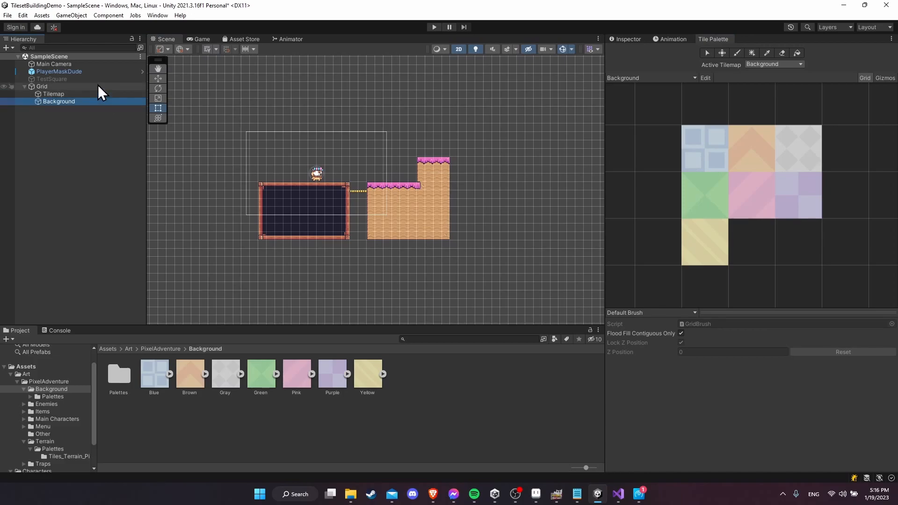
pyautogui.click(104, 94)
pyautogui.press('F2')
pyautogui.write('Foreground')
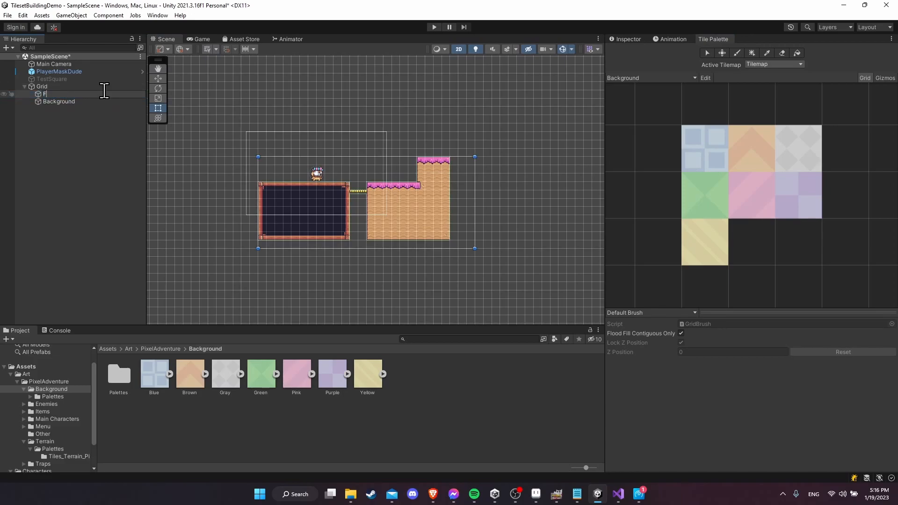
pyautogui.press('Return')
# Step: Make Background the active tilemap and pick the blue tile for the paintbrush
pyautogui.doubleClick(79, 101)
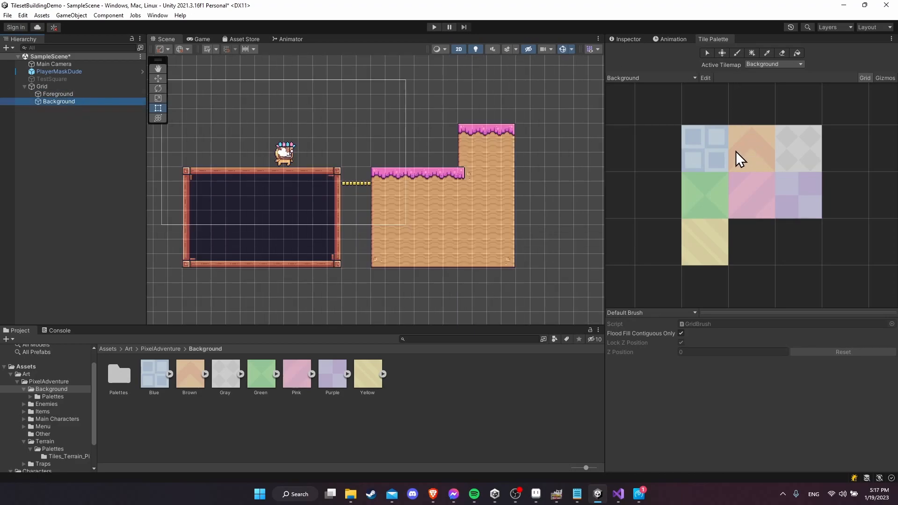
pyautogui.click(711, 152)
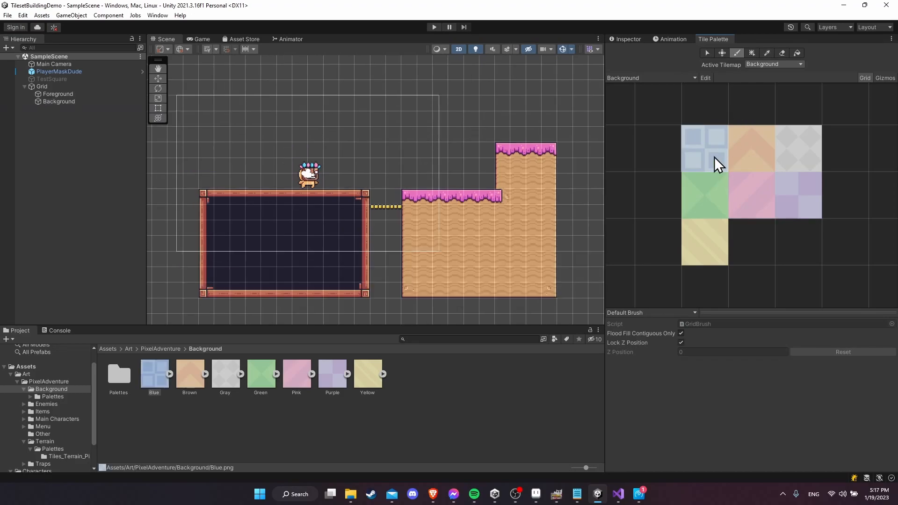
# Step: Try to paint blue tiles freehand above the terrain, and undo the painting
pyautogui.moveTo(258, 138)
pyautogui.mouseDown()
pyautogui.moveTo(251, 116)
pyautogui.moveTo(440, 105)
pyautogui.moveTo(517, 114)
pyautogui.moveTo(246, 116)
pyautogui.moveTo(335, 136)
pyautogui.mouseUp()
pyautogui.moveTo(335, 135); pyautogui.dragTo(333, 169, button='middle')
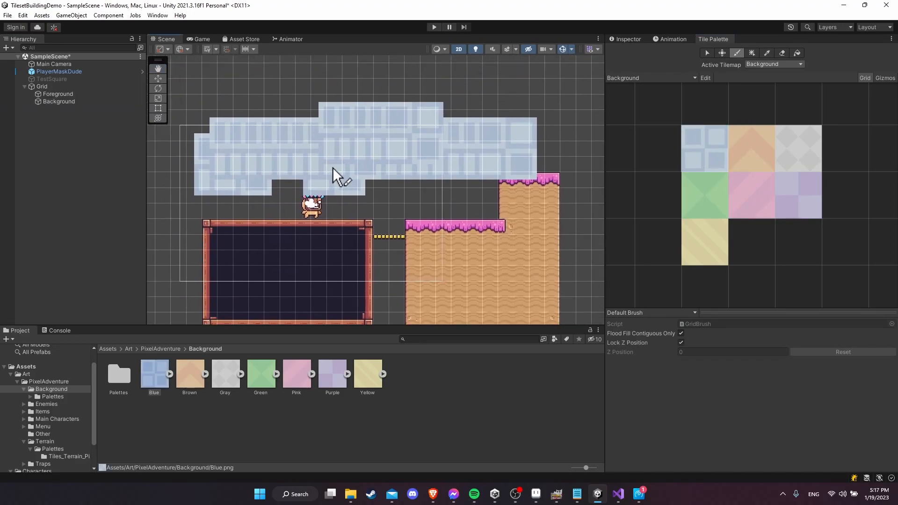
pyautogui.hotkey('ctrl', 'z')
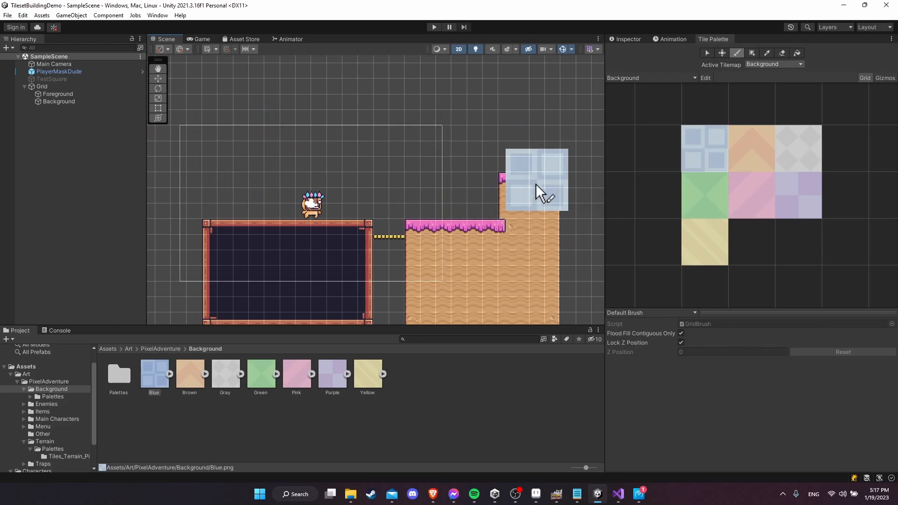
# Step: Check the Blue texture's import settings, then set Pixels Per Unit to 64 for all seven background textures and apply
pyautogui.click(150, 363)
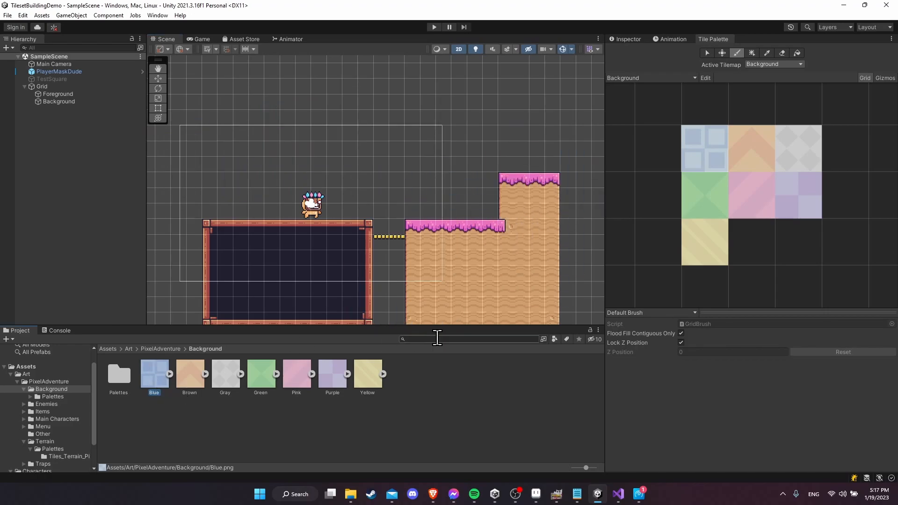
pyautogui.click(628, 38)
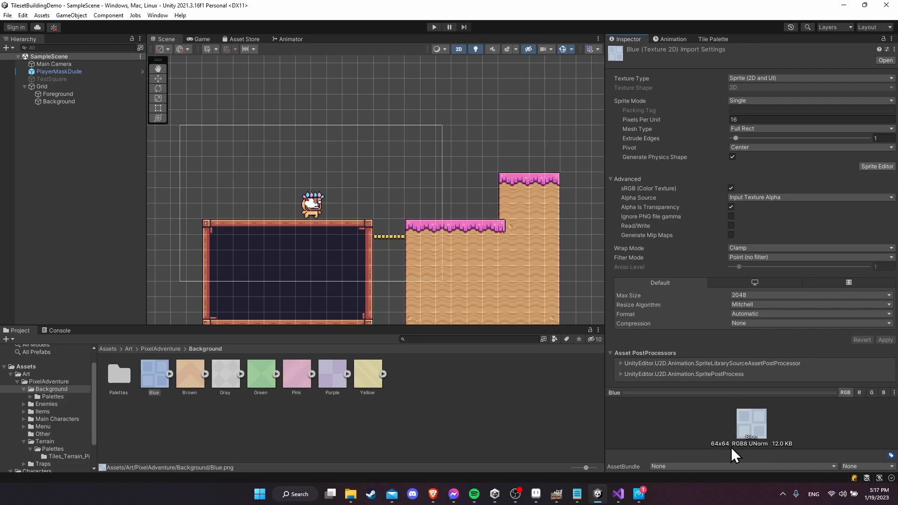
pyautogui.click(156, 395)
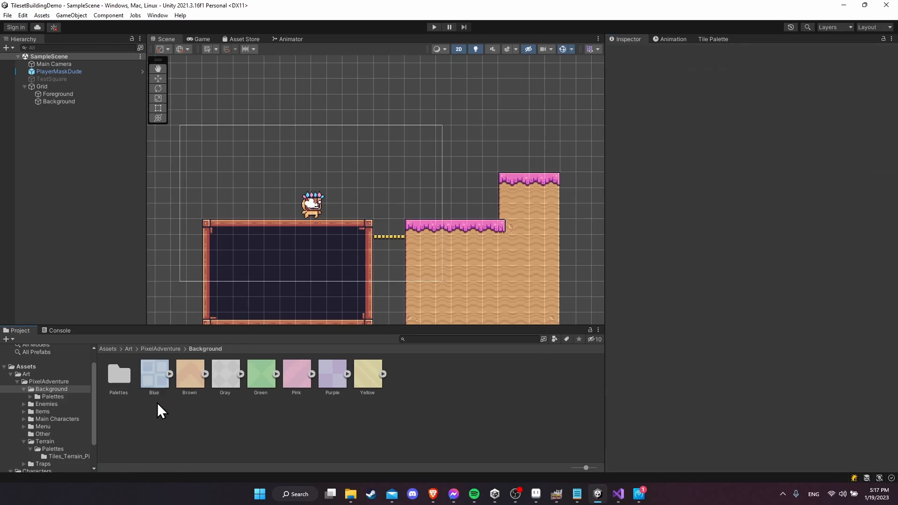
pyautogui.keyDown('shift'); pyautogui.click(366, 374); pyautogui.keyUp('shift')
pyautogui.click(758, 119)
pyautogui.write('64')
pyautogui.click(885, 340)
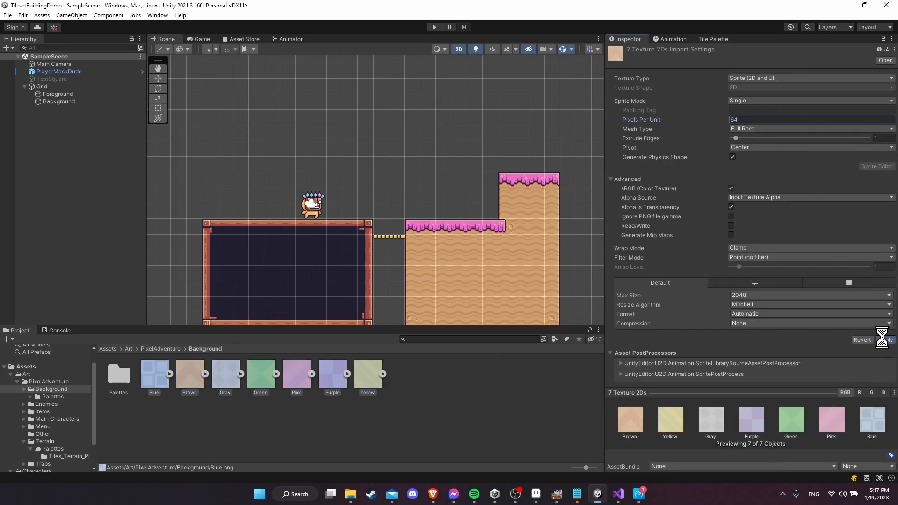
# Step: Return to the Tile Palette and paint a few rows of blue tiles above the terrain on the Background tilemap
pyautogui.click(707, 39)
pyautogui.scroll(5, 717, 180)
pyautogui.moveTo(770, 215); pyautogui.dragTo(721, 197, button='middle')
pyautogui.scroll(6, 758, 210)
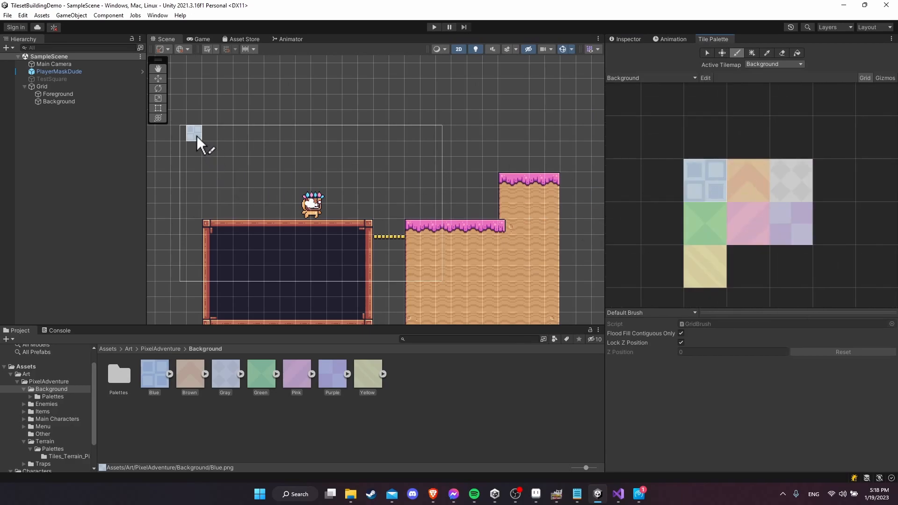
pyautogui.moveTo(197, 136); pyautogui.dragTo(458, 132)
pyautogui.moveTo(531, 144); pyautogui.dragTo(257, 157)
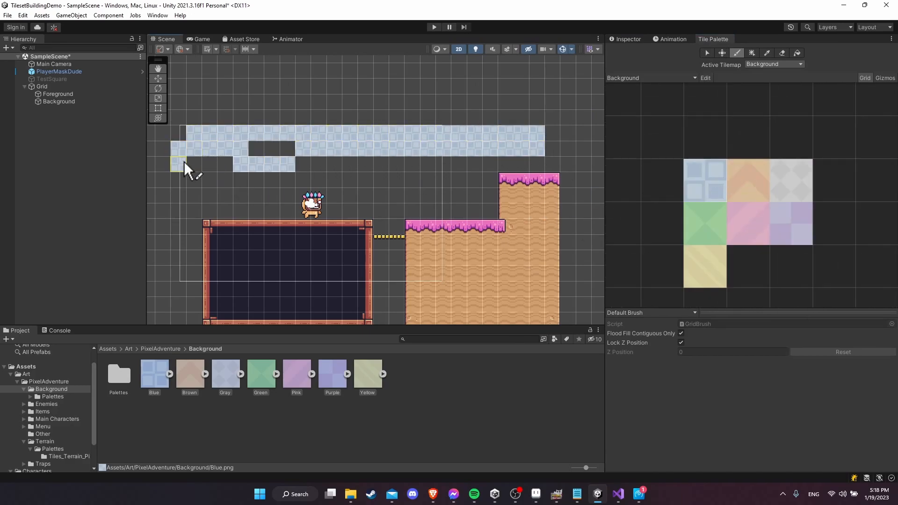
pyautogui.moveTo(182, 161); pyautogui.dragTo(220, 148)
pyautogui.scroll(-3, 406, 168)
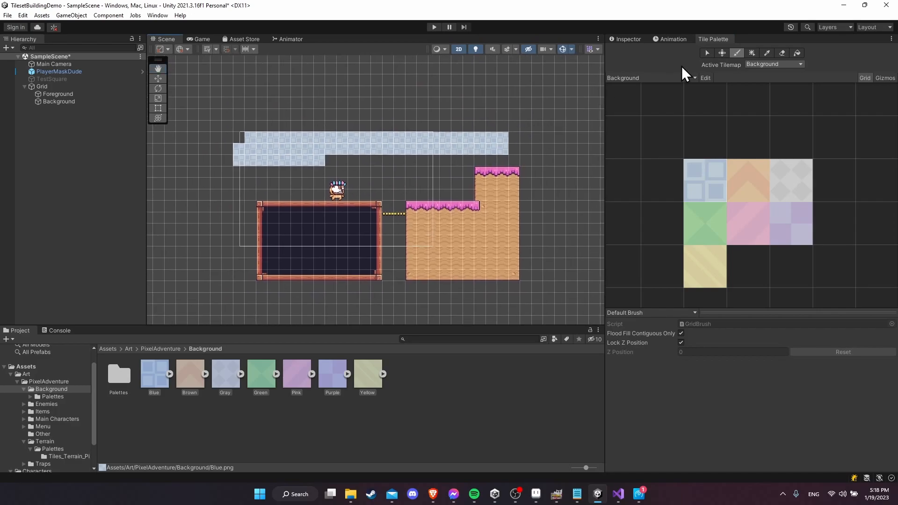
# Step: Box-fill a large rectangle covering the whole level with the blue tile on the Background tilemap, and save the scene
pyautogui.click(751, 53)
pyautogui.moveTo(188, 84); pyautogui.dragTo(580, 296)
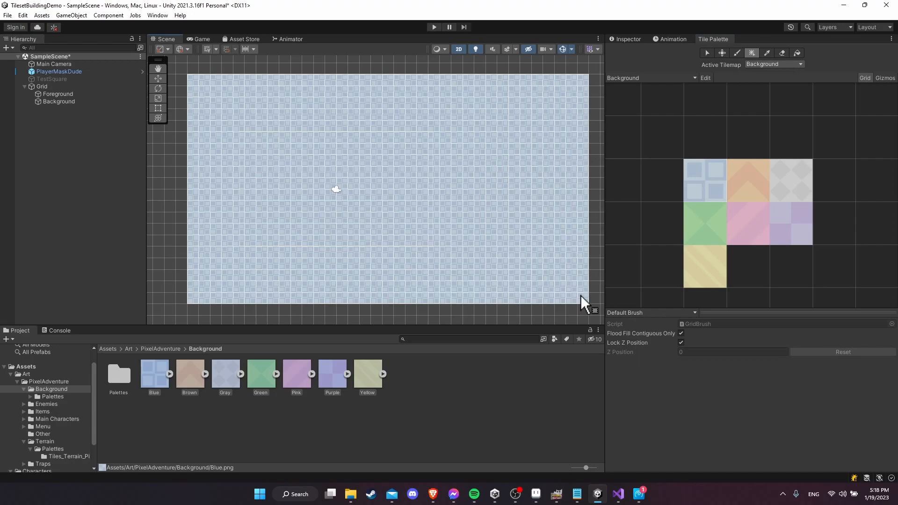
pyautogui.moveTo(561, 302); pyautogui.dragTo(501, 274, button='middle')
pyautogui.scroll(-1, 501, 274)
pyautogui.hotkey('ctrl', 's')
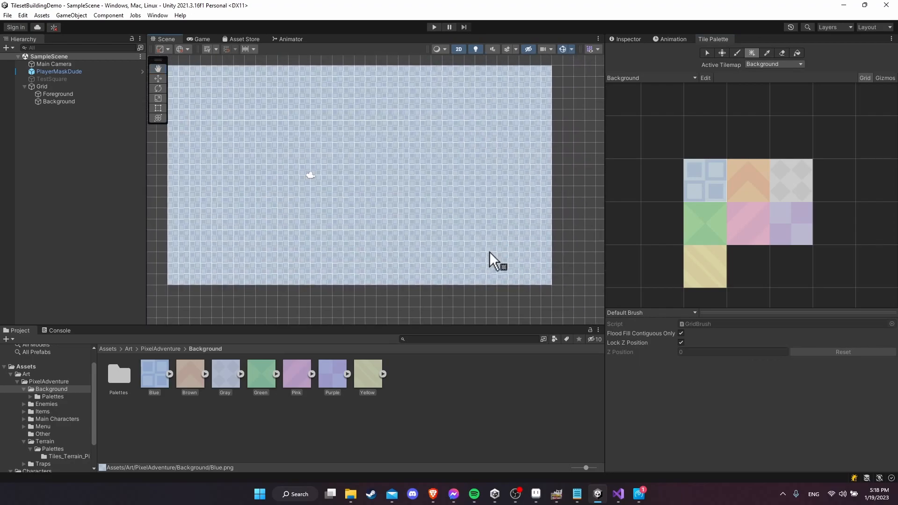
pyautogui.scroll(3, 388, 187)
pyautogui.scroll(3, 332, 212)
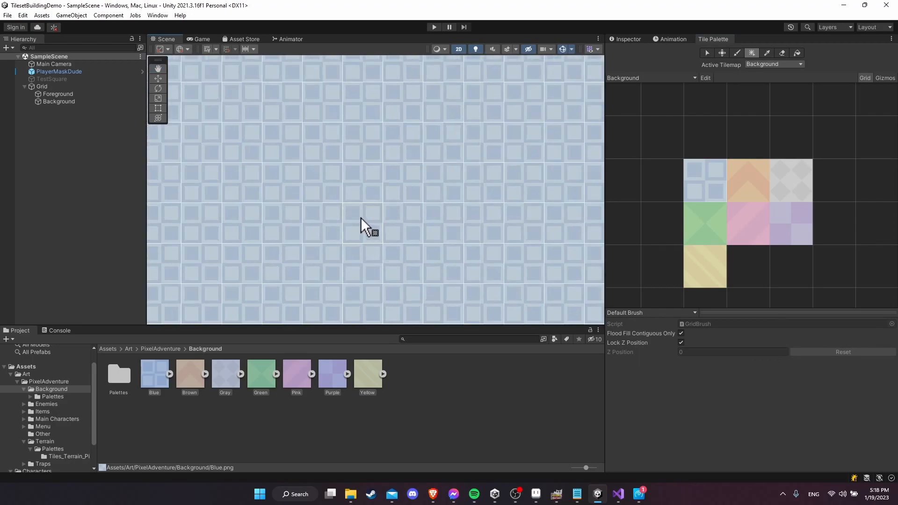
pyautogui.scroll(-5, 374, 234)
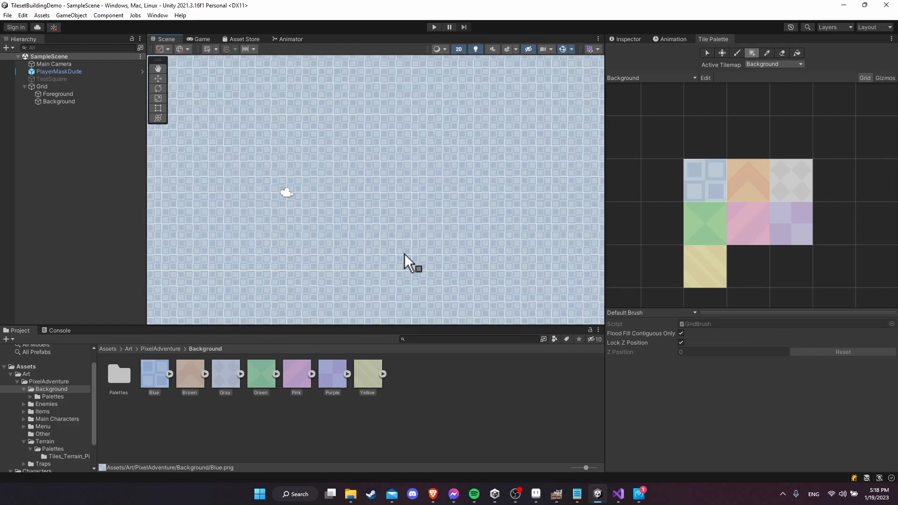
pyautogui.moveTo(428, 240); pyautogui.dragTo(438, 262, button='middle')
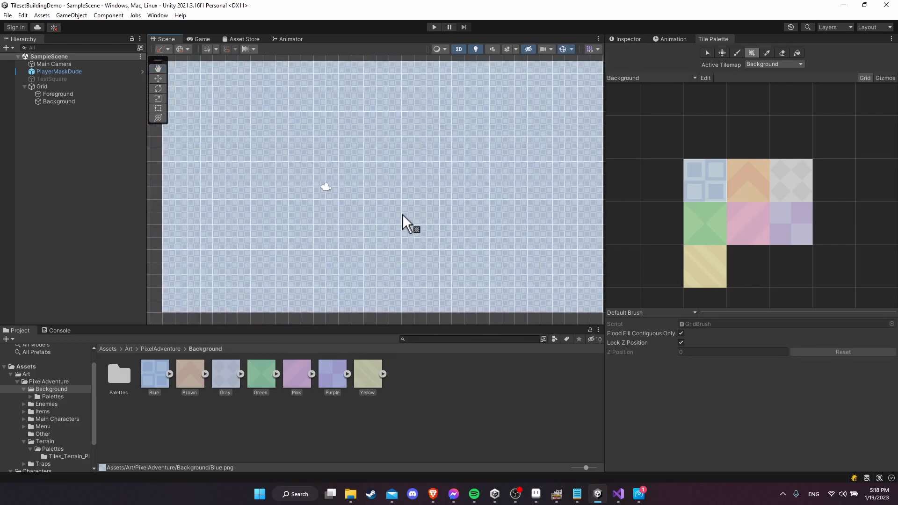
# Step: Set the Background tilemap's Order in Layer to -1 in its Tilemap Renderer, and save the scene
pyautogui.moveTo(82, 102)
pyautogui.mouseDown()
pyautogui.moveTo(73, 119)
pyautogui.moveTo(79, 92)
pyautogui.mouseUp()
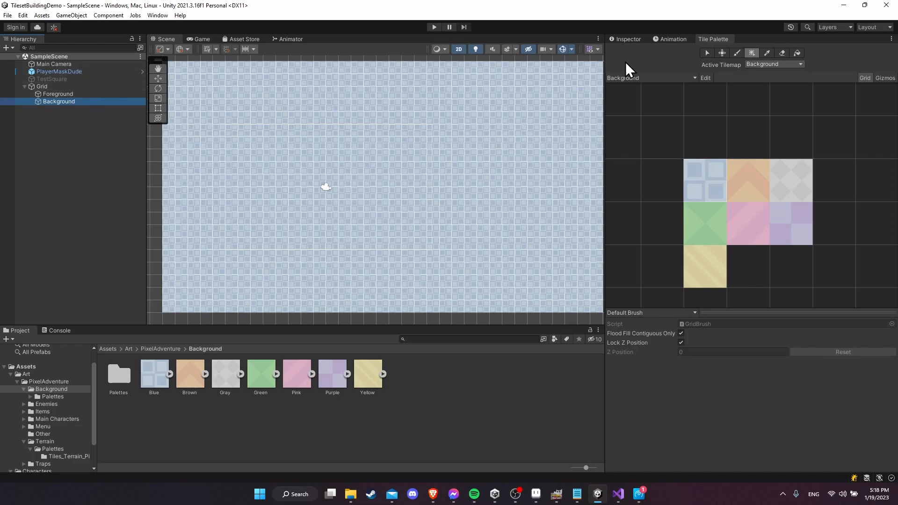
pyautogui.click(42, 103)
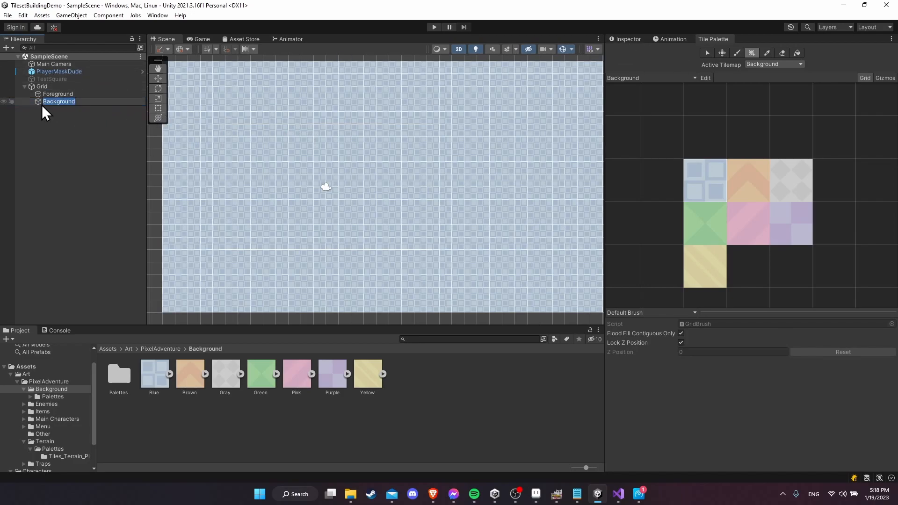
pyautogui.press('Escape')
pyautogui.click(625, 38)
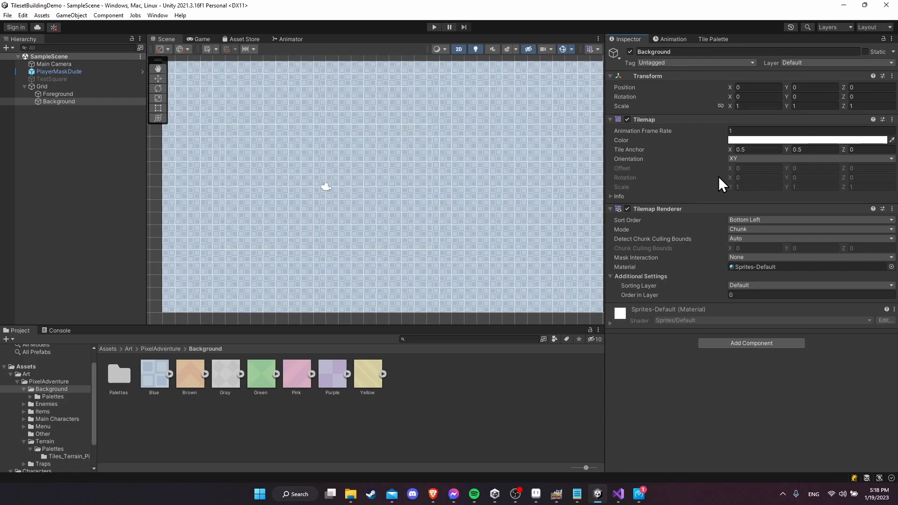
pyautogui.click(661, 294)
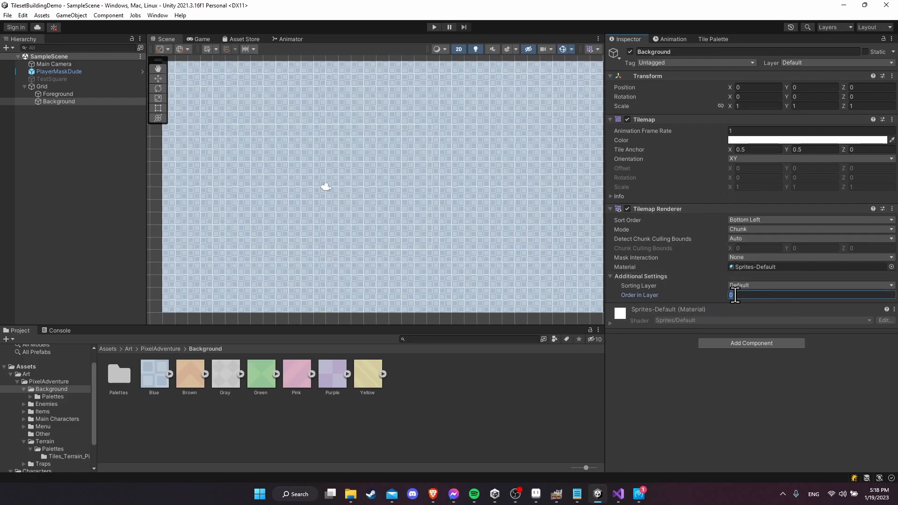
pyautogui.write('-1')
pyautogui.hotkey('ctrl', 's')
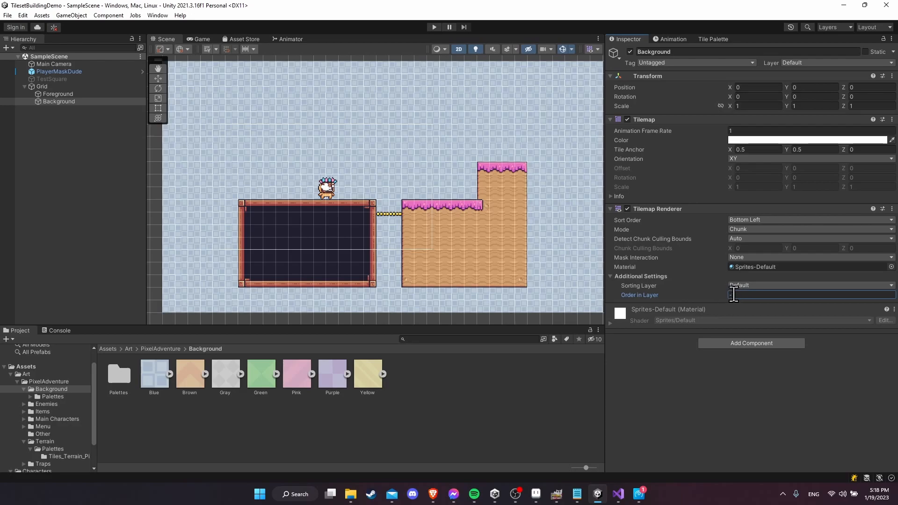
# Step: Try out a new sorting layer by moving it above and below Default, and remove it again
pyautogui.click(734, 284)
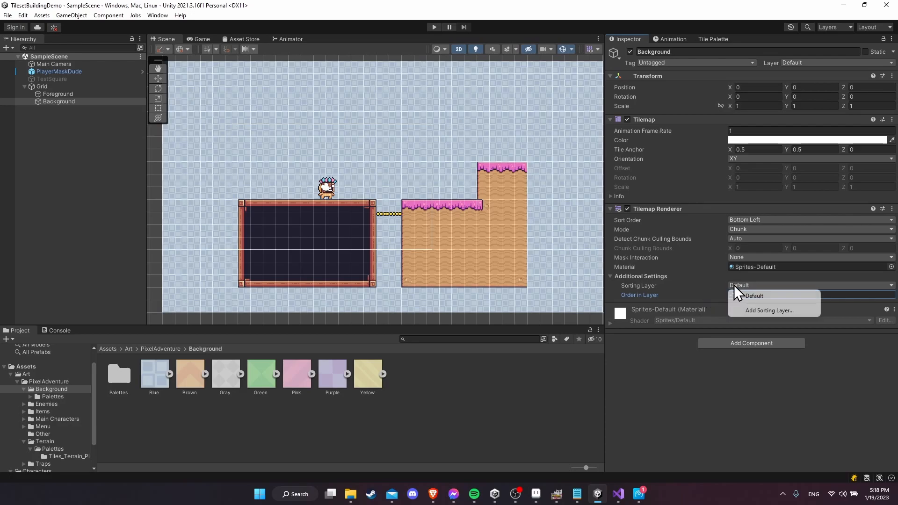
pyautogui.click(758, 311)
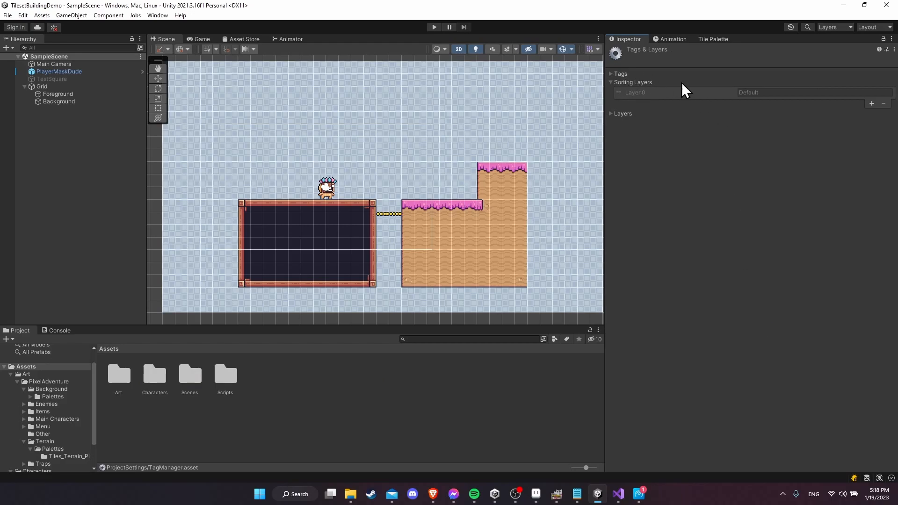
pyautogui.click(872, 104)
pyautogui.moveTo(720, 107); pyautogui.dragTo(646, 90)
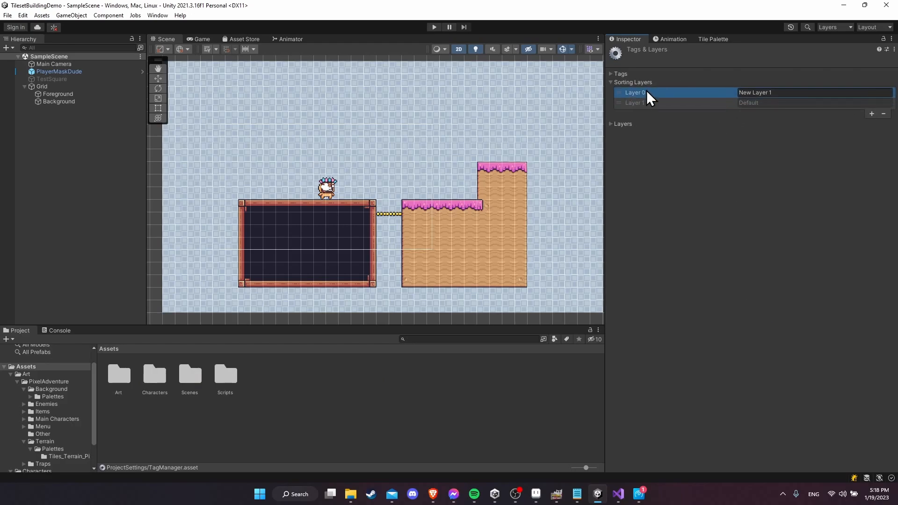
pyautogui.moveTo(723, 91); pyautogui.dragTo(730, 107)
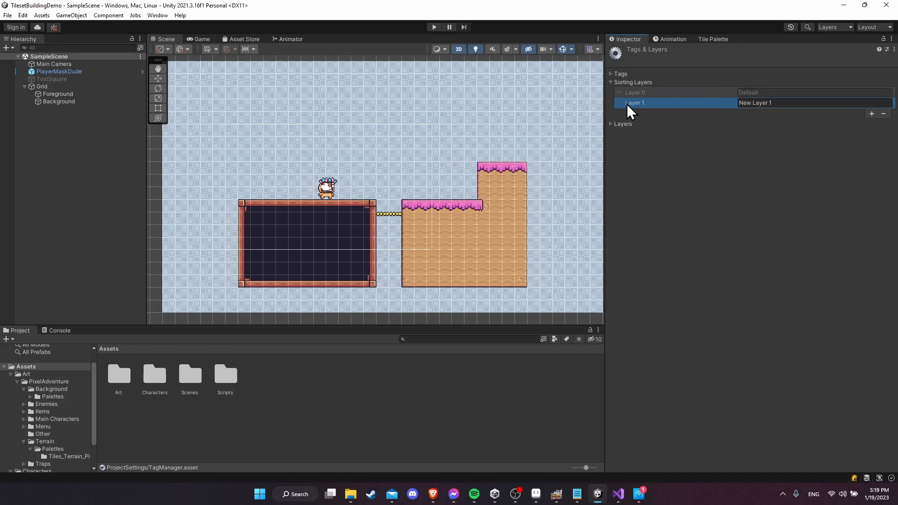
pyautogui.click(883, 114)
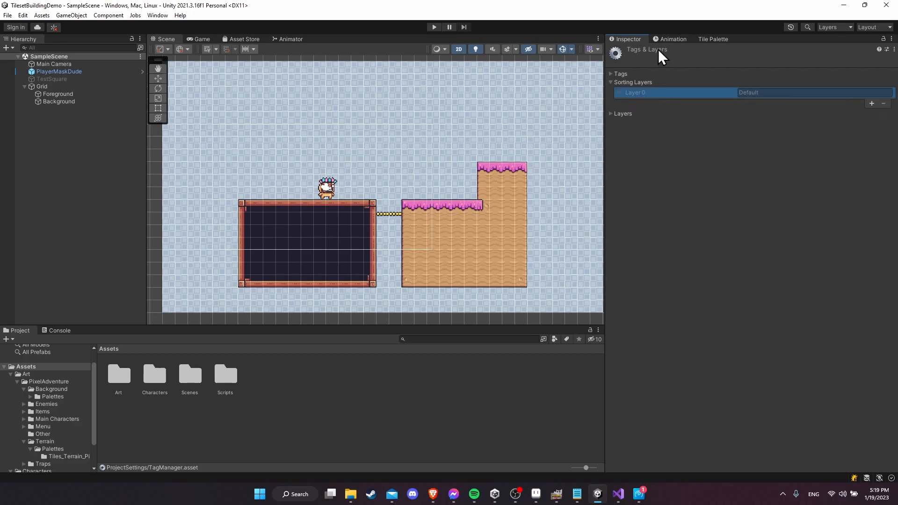
# Step: Compare the sorting layer and Order in Layer settings of Background, Foreground and PlayerMaskDude, and inspect the layering in the scene
pyautogui.click(75, 100)
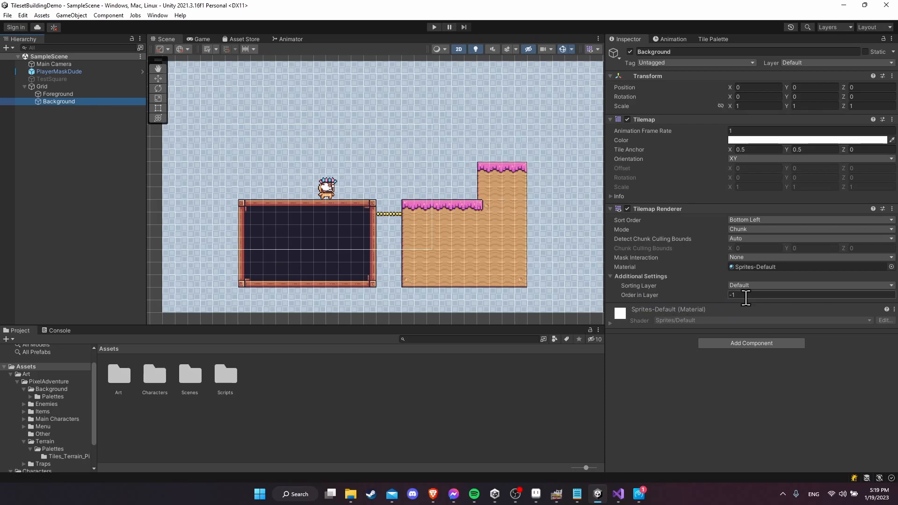
pyautogui.click(62, 96)
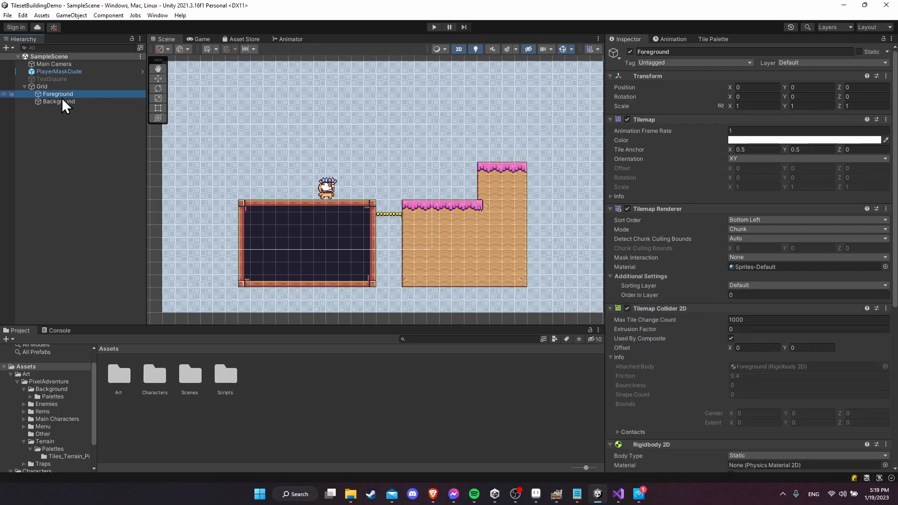
pyautogui.scroll(-4, 679, 256)
pyautogui.click(59, 71)
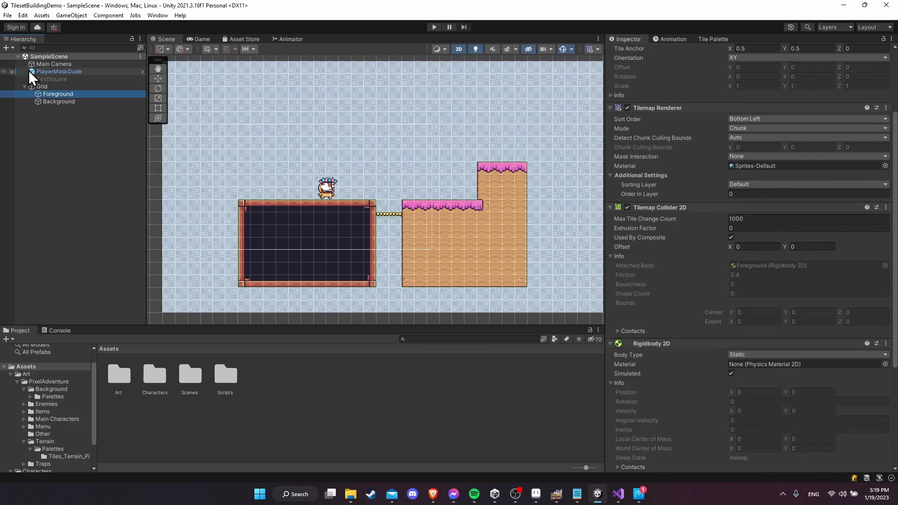
pyautogui.scroll(-8, 700, 242)
pyautogui.scroll(11, 699, 242)
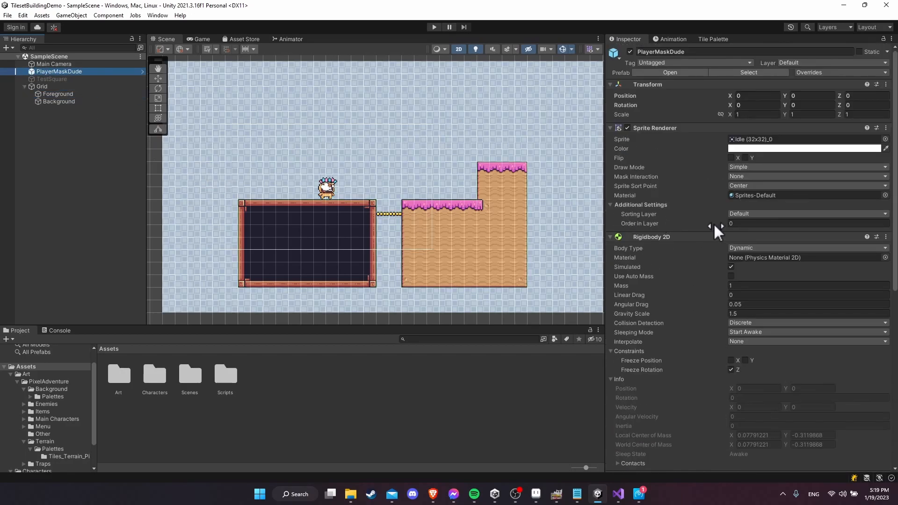
pyautogui.scroll(2, 352, 224)
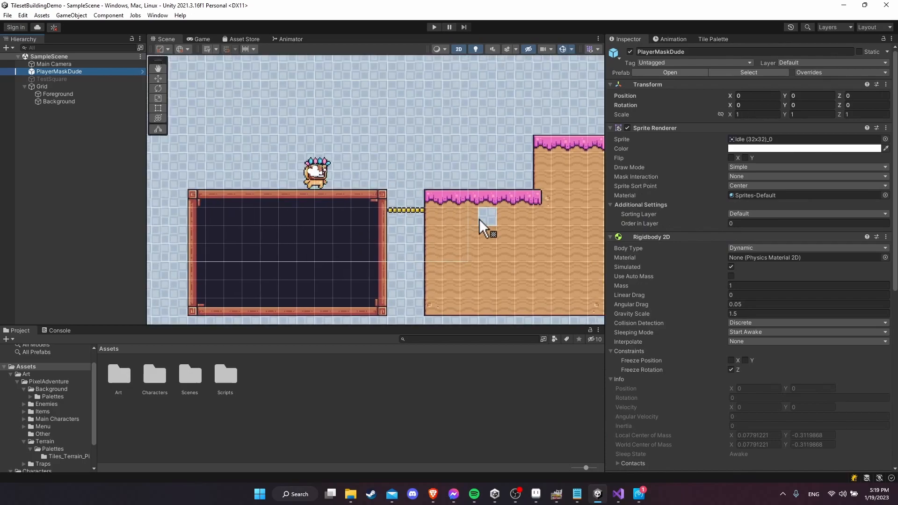
pyautogui.moveTo(353, 207); pyautogui.dragTo(333, 202, button='middle')
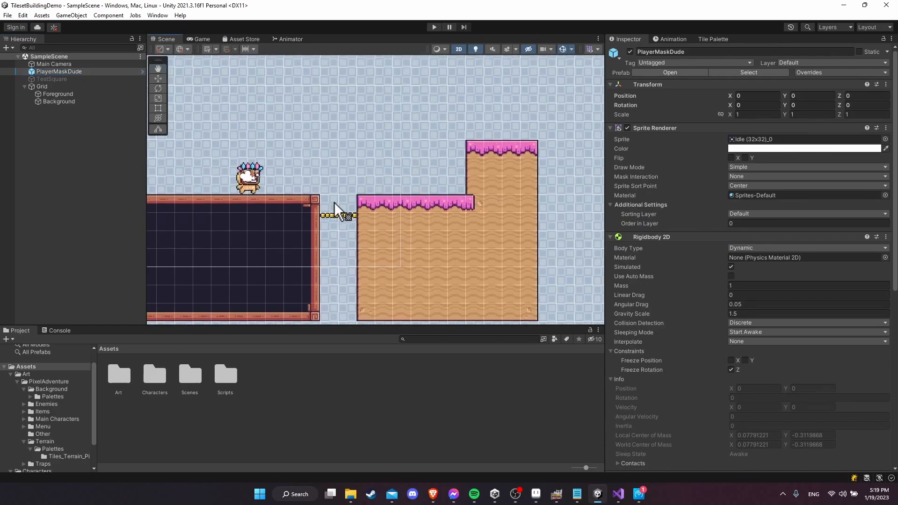
pyautogui.moveTo(302, 176); pyautogui.dragTo(375, 182, button='middle')
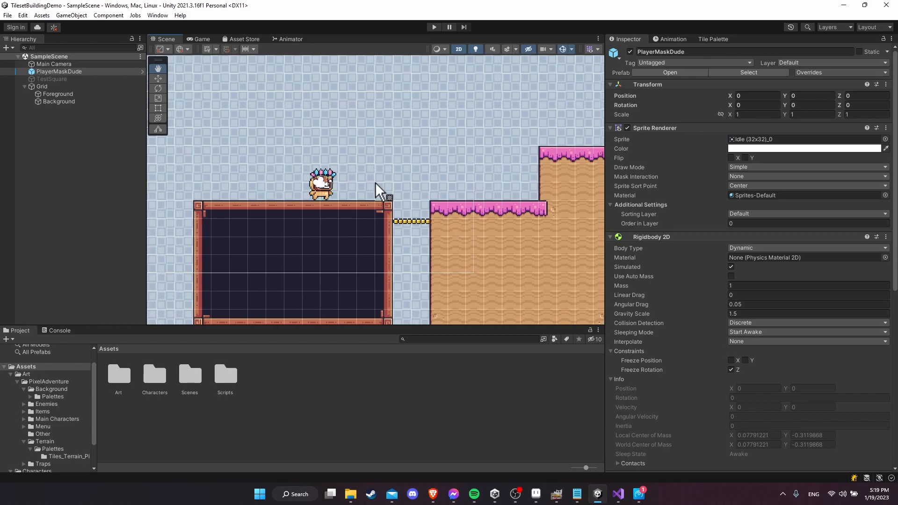
pyautogui.moveTo(415, 220); pyautogui.dragTo(411, 208, button='middle')
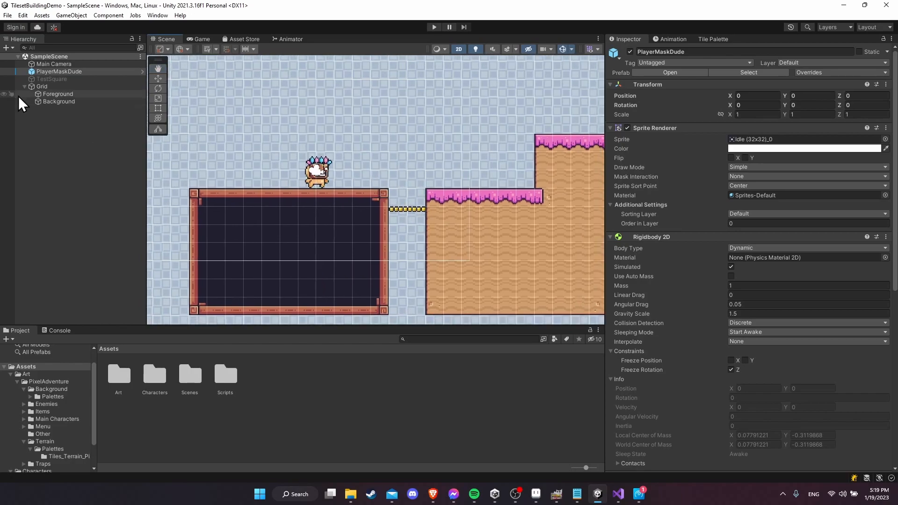
# Step: Set the Sprite Renderer's Order in Layer to 1 in the PlayerMaskDude prefab and return to the scene
pyautogui.click(142, 71)
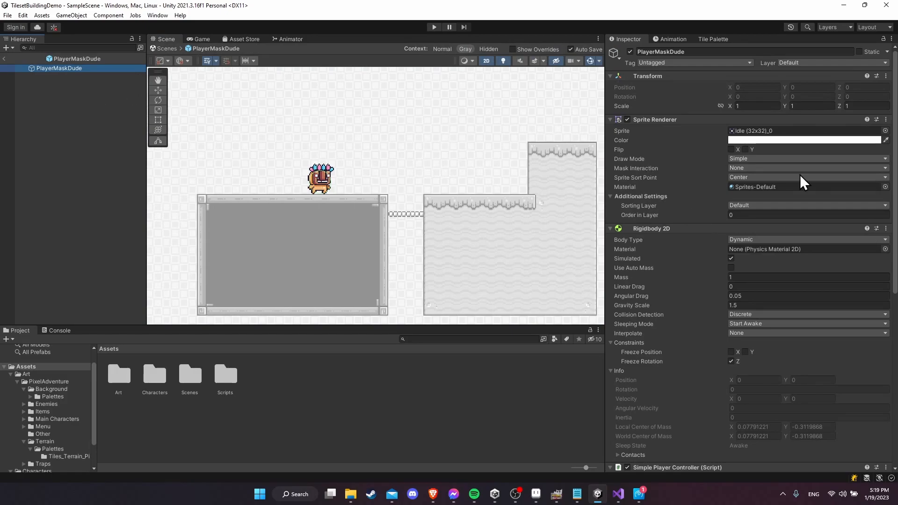
pyautogui.click(735, 215)
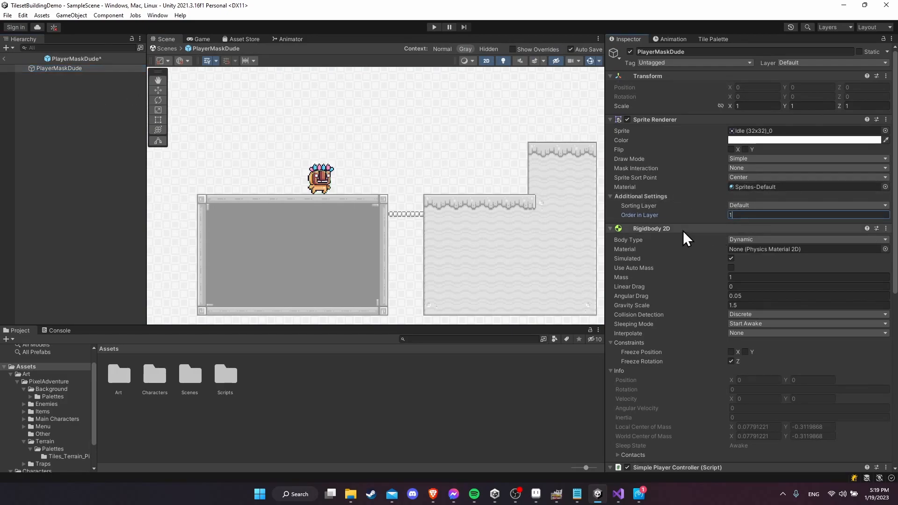
pyautogui.click(335, 391)
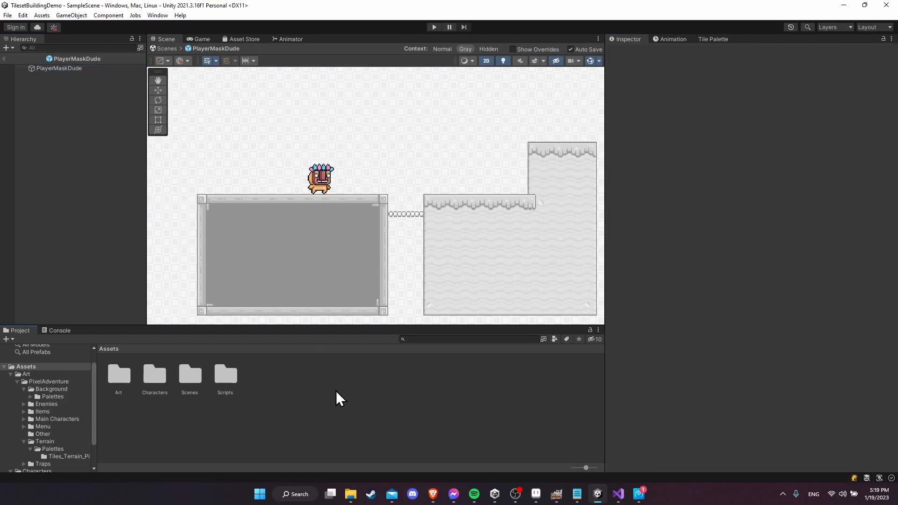
pyautogui.click(10, 58)
pyautogui.moveTo(597, 203); pyautogui.dragTo(541, 191, button='middle')
pyautogui.moveTo(390, 201); pyautogui.dragTo(426, 180, button='middle')
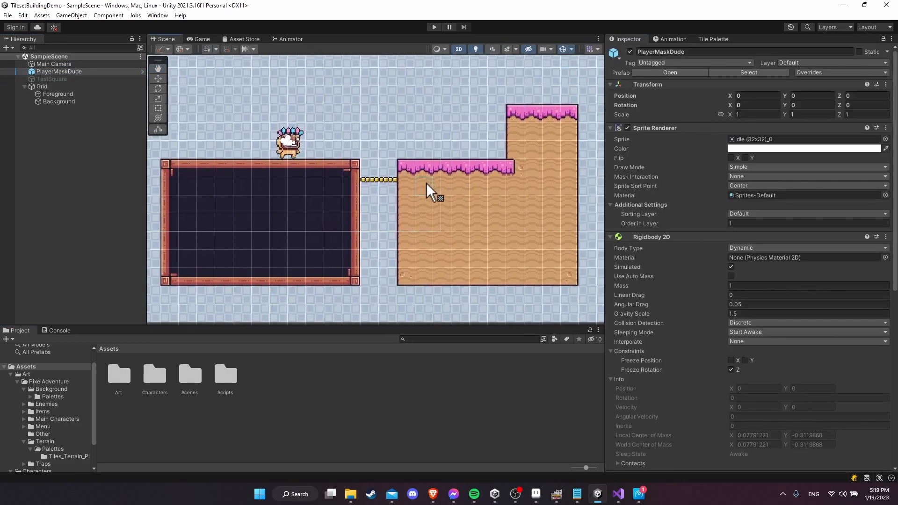
pyautogui.moveTo(397, 211); pyautogui.dragTo(410, 220, button='middle')
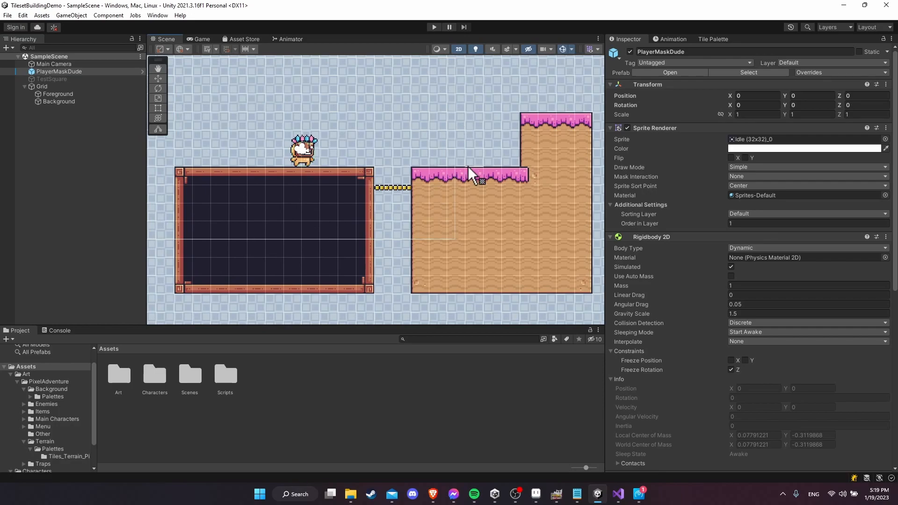
# Step: Box-fill a wide rectangle of the Background tilemap with the blue squares tile, extending well beyond the existing platforms
pyautogui.click(57, 94)
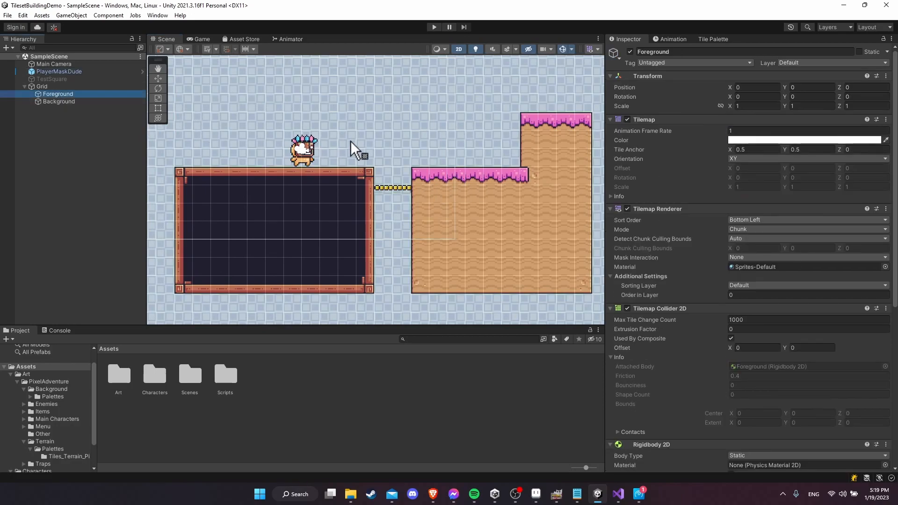
pyautogui.moveTo(405, 175); pyautogui.dragTo(395, 163, button='middle')
pyautogui.click(53, 102)
pyautogui.scroll(-5, 474, 164)
pyautogui.moveTo(474, 164); pyautogui.dragTo(407, 158, button='middle')
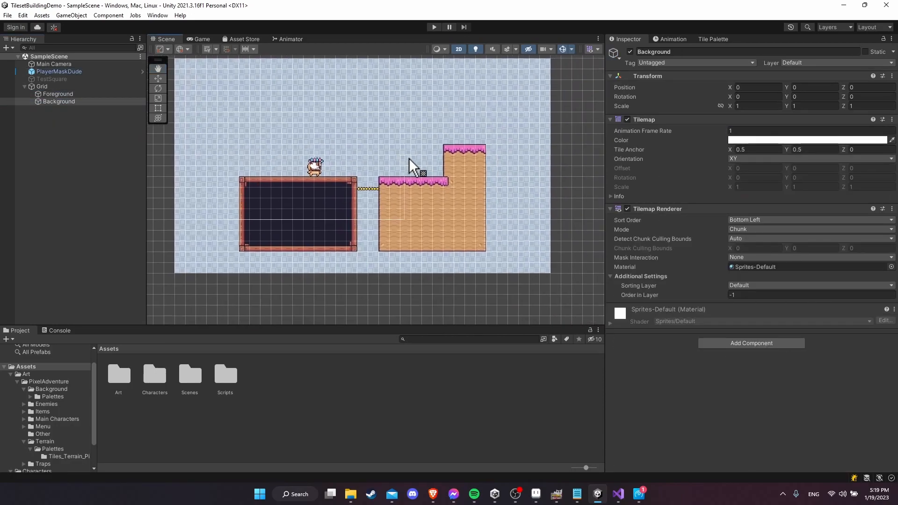
pyautogui.scroll(-6, 281, 166)
pyautogui.click(703, 38)
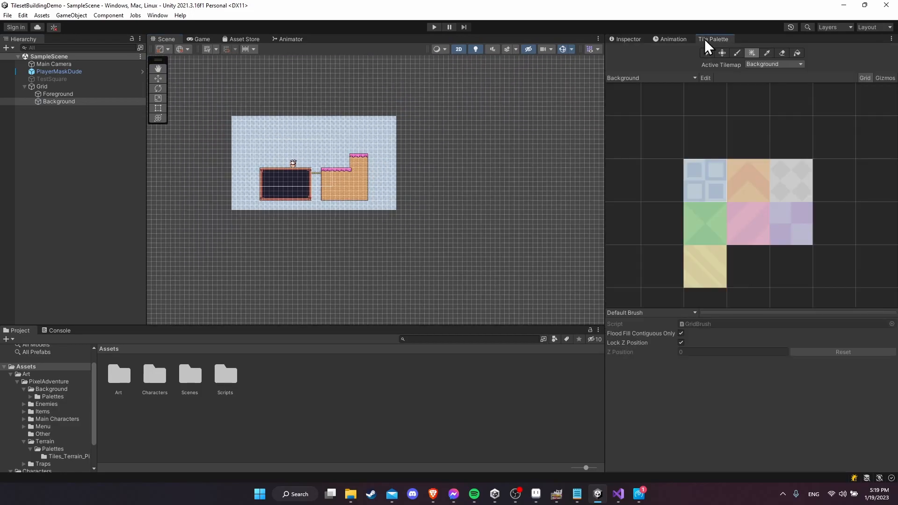
pyautogui.click(757, 51)
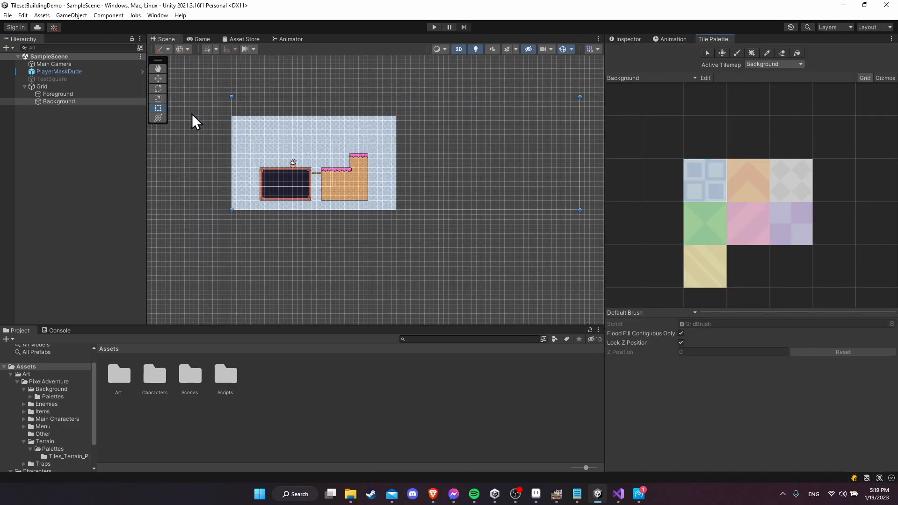
pyautogui.scroll(-1, 192, 113)
pyautogui.click(751, 53)
pyautogui.moveTo(172, 105); pyautogui.dragTo(596, 222)
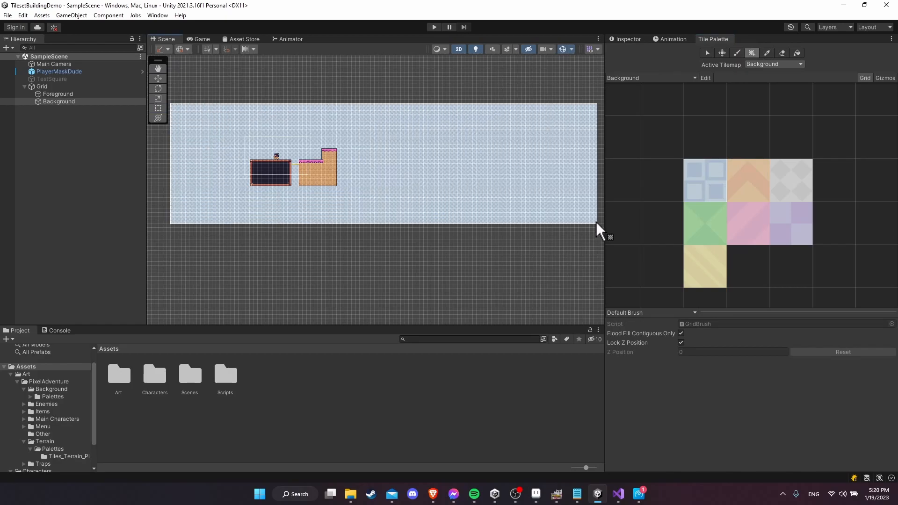
pyautogui.scroll(-3, 402, 155)
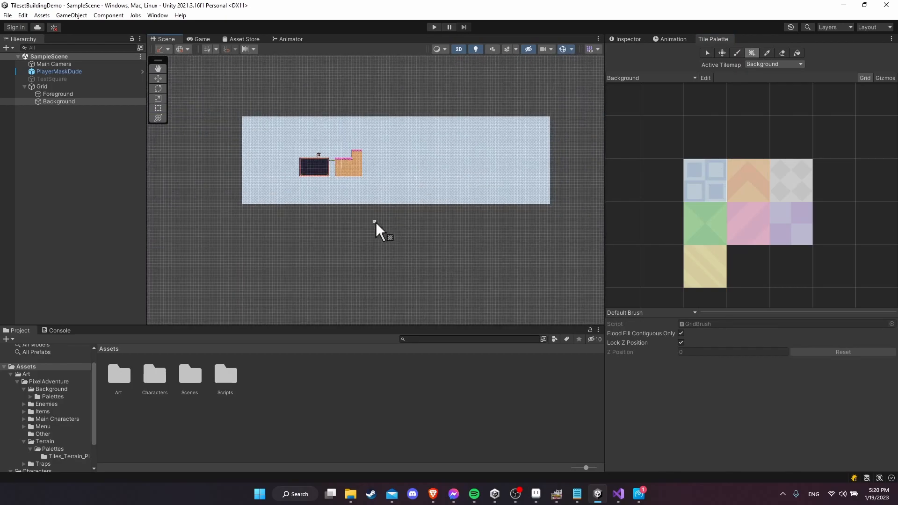
pyautogui.moveTo(400, 209); pyautogui.dragTo(378, 156, button='middle')
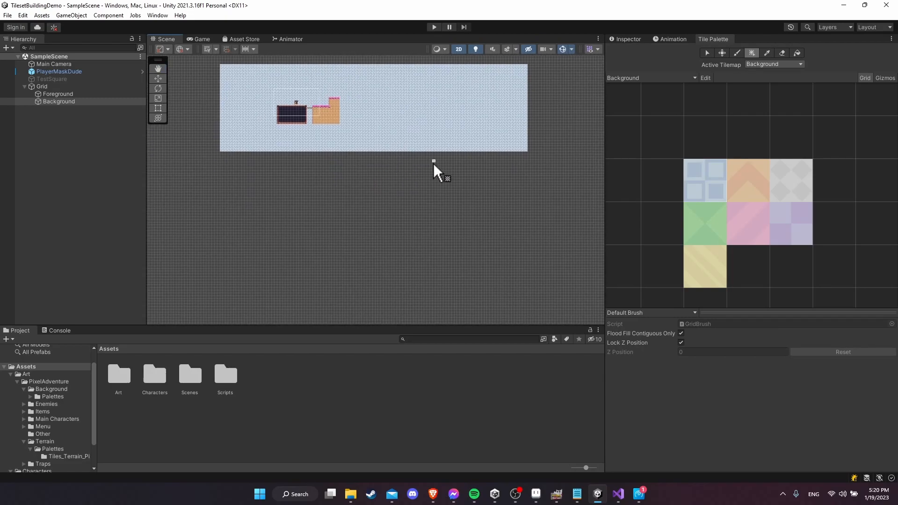
pyautogui.scroll(2, 369, 140)
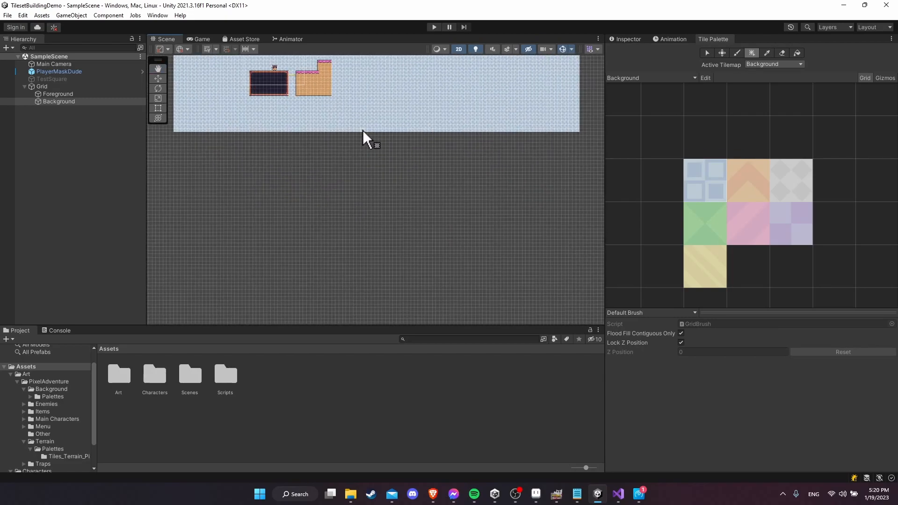
# Step: Run the game and walk and jump the character between the wooden platform and the pink-topped ground
pyautogui.click(81, 65)
pyautogui.click(434, 28)
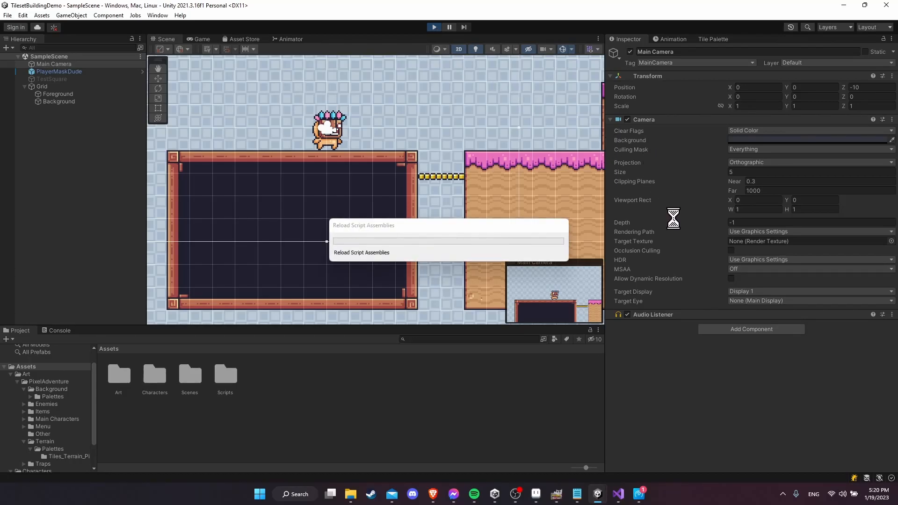
pyautogui.press('a')
pyautogui.press('d')
pyautogui.press('space')
pyautogui.press('a')
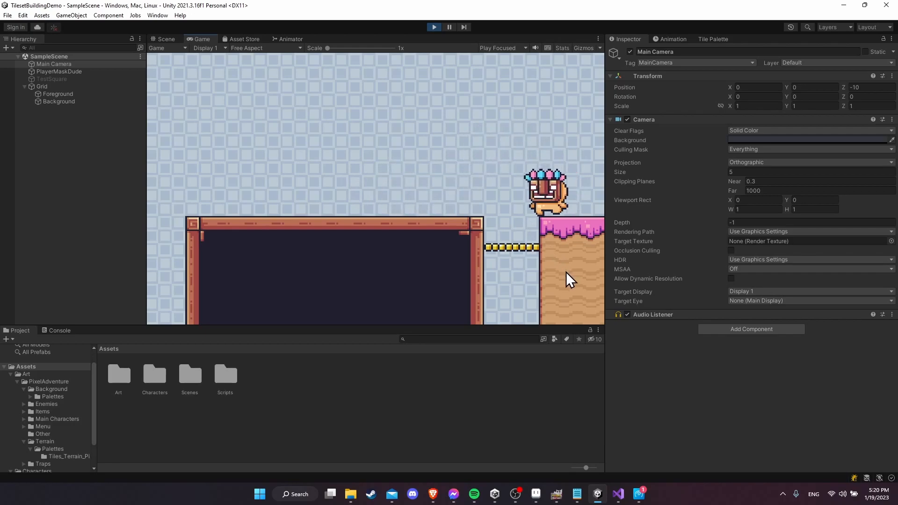
pyautogui.press('d')
pyautogui.press('a')
pyautogui.press('space')
pyautogui.press('a')
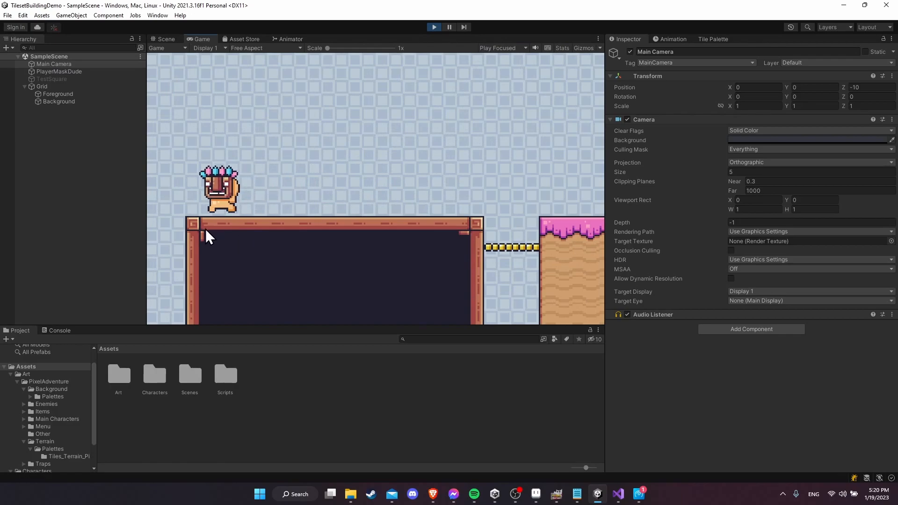
# Step: Test how the character stands at the wooden platform's outer corner and stop play mode
pyautogui.press('space')
pyautogui.press('d')
pyautogui.press('a')
pyautogui.press('d')
pyautogui.press('a')
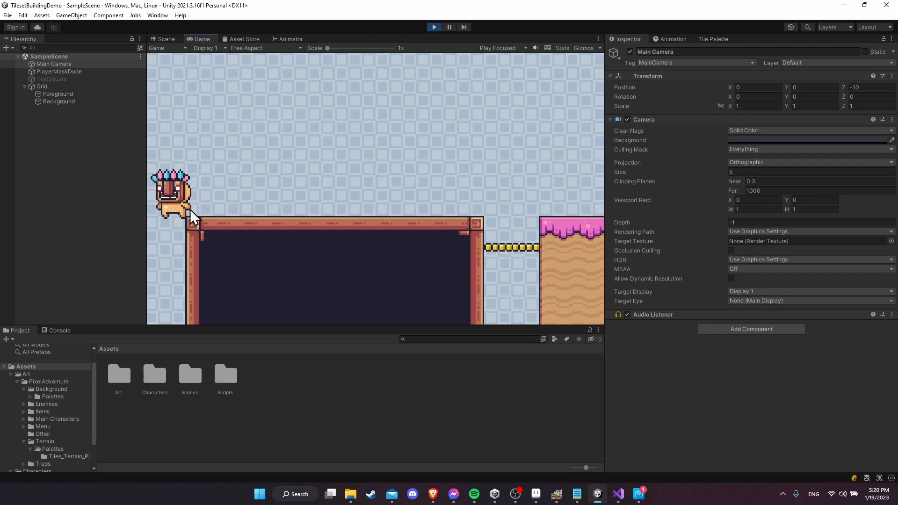
pyautogui.press('d')
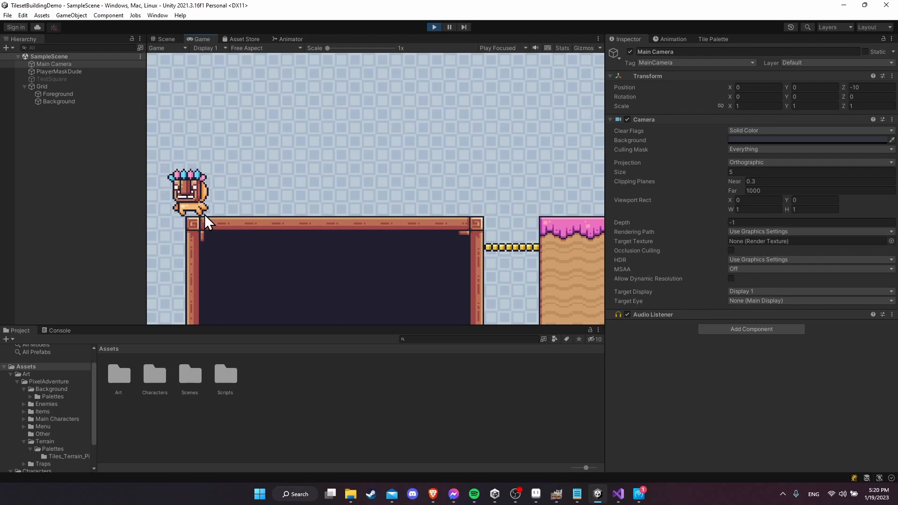
pyautogui.press('d')
pyautogui.press('space')
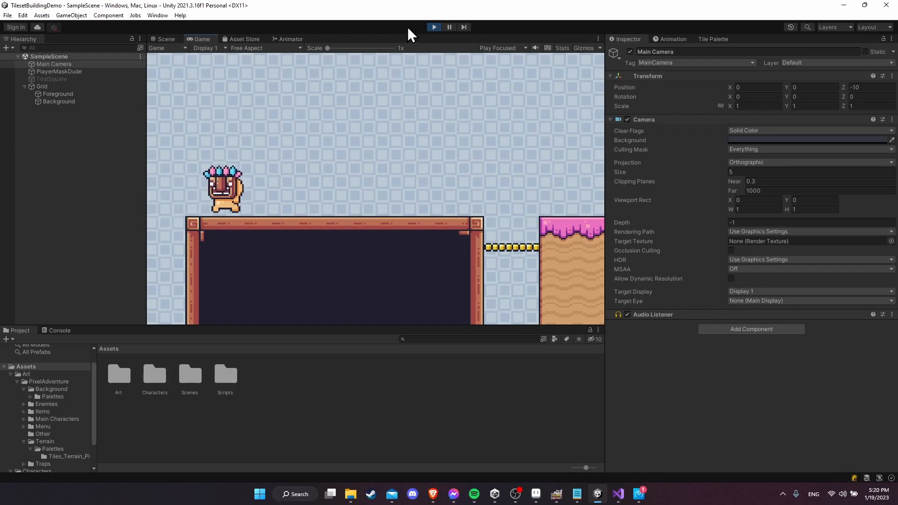
pyautogui.click(434, 27)
# Step: Review PlayerMaskDude's components down to its Capsule Collider 2D and Animator, and collapse the Grid object
pyautogui.click(56, 72)
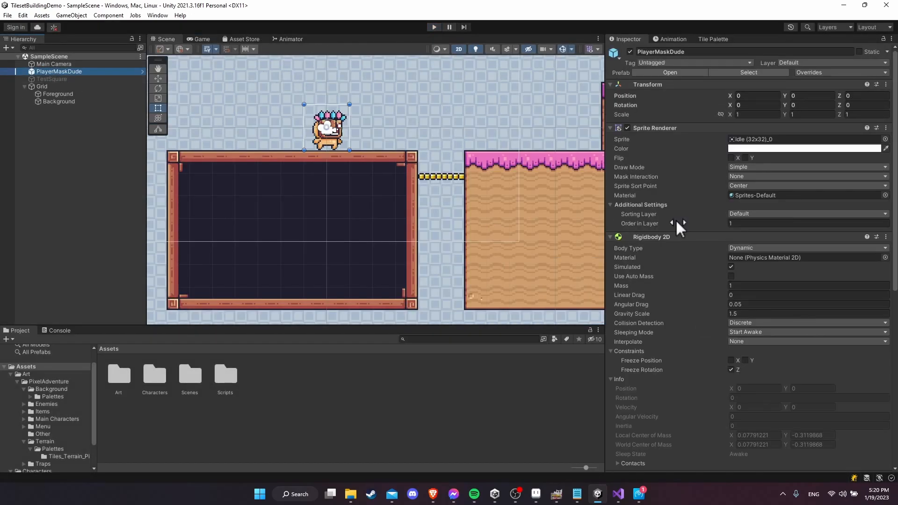
pyautogui.scroll(-10, 676, 224)
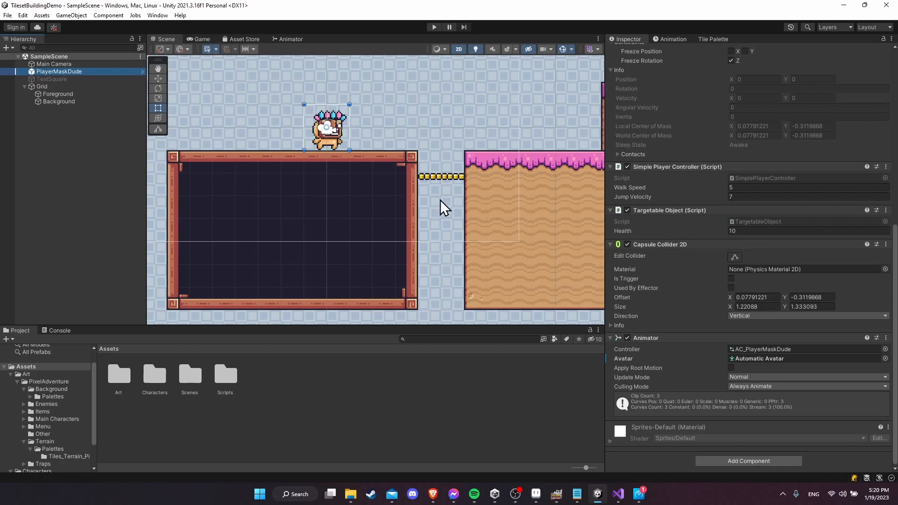
pyautogui.moveTo(425, 169); pyautogui.dragTo(430, 170, button='middle')
pyautogui.scroll(-1, 482, 142)
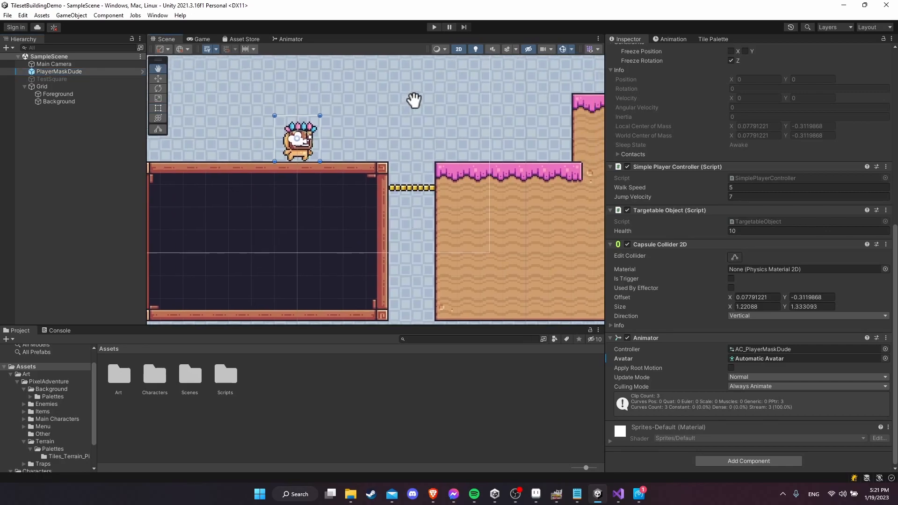
pyautogui.click(712, 39)
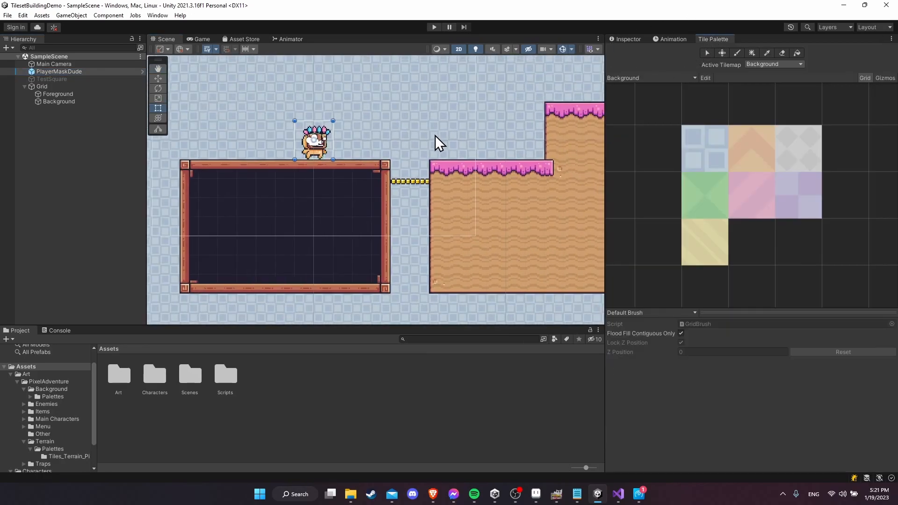
pyautogui.scroll(-1, 421, 148)
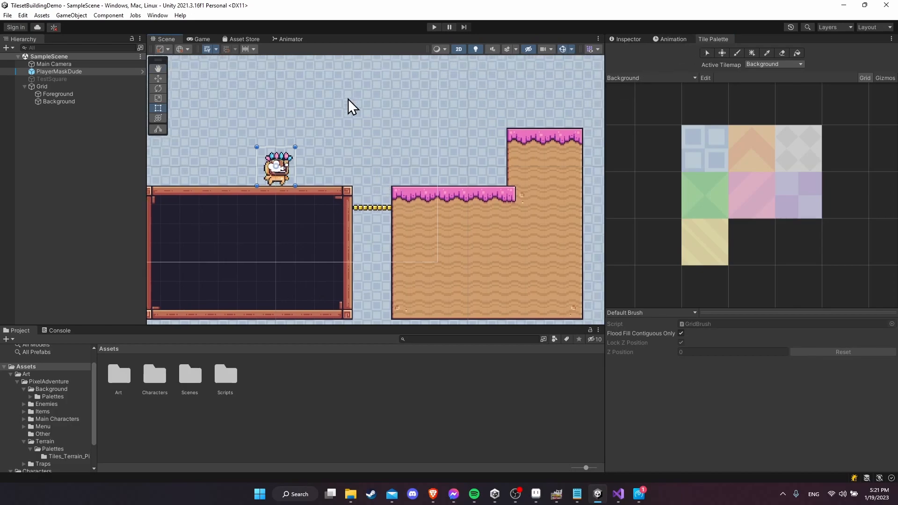
pyautogui.click(24, 86)
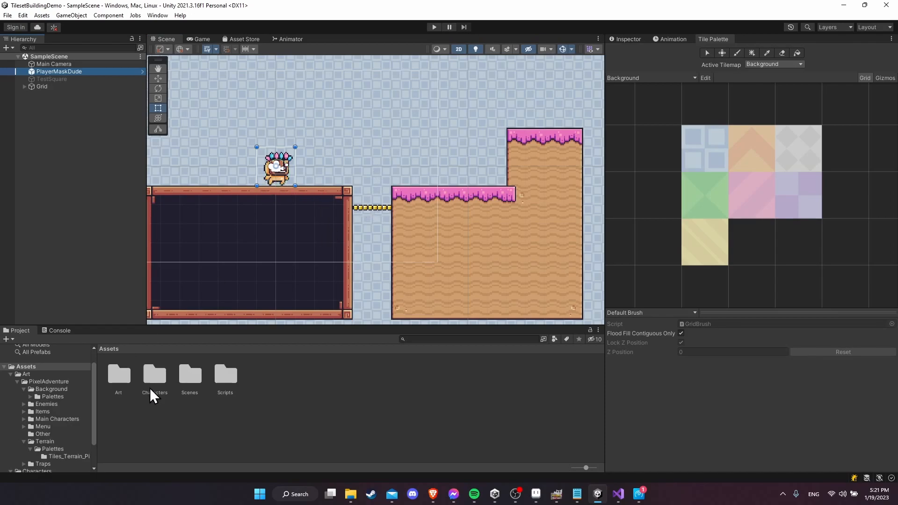
# Step: Open the Spikes folder inside PixelAdventure's Traps assets and display the import settings of its Idle texture
pyautogui.scroll(-3, 46, 434)
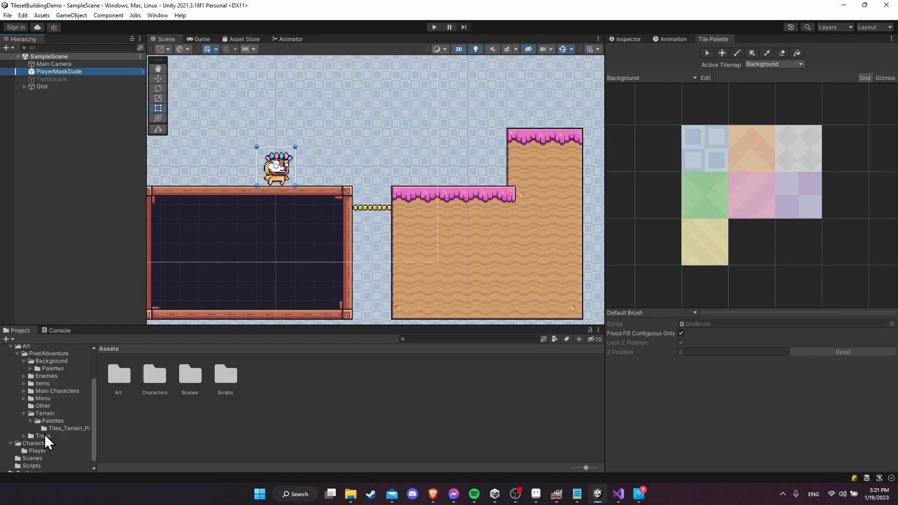
pyautogui.click(46, 436)
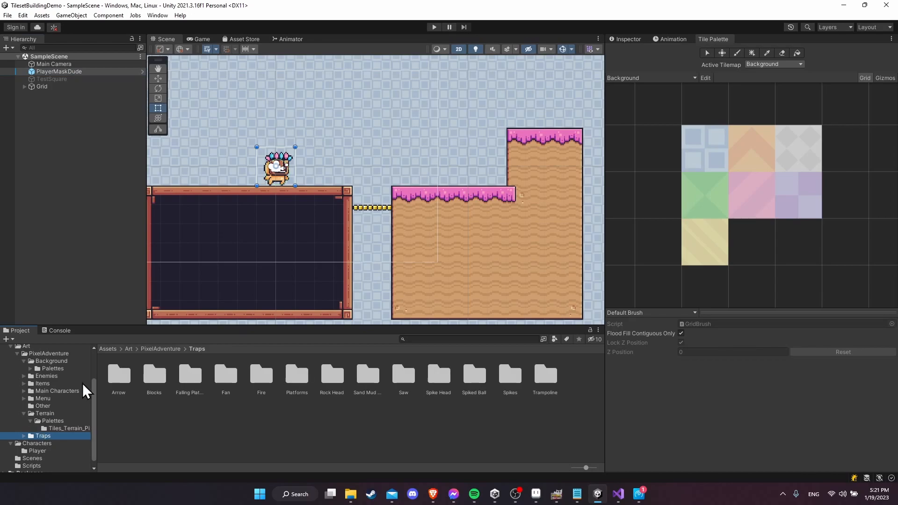
pyautogui.doubleClick(517, 373)
pyautogui.moveTo(121, 372); pyautogui.dragTo(461, 179)
pyautogui.moveTo(374, 150); pyautogui.dragTo(119, 375)
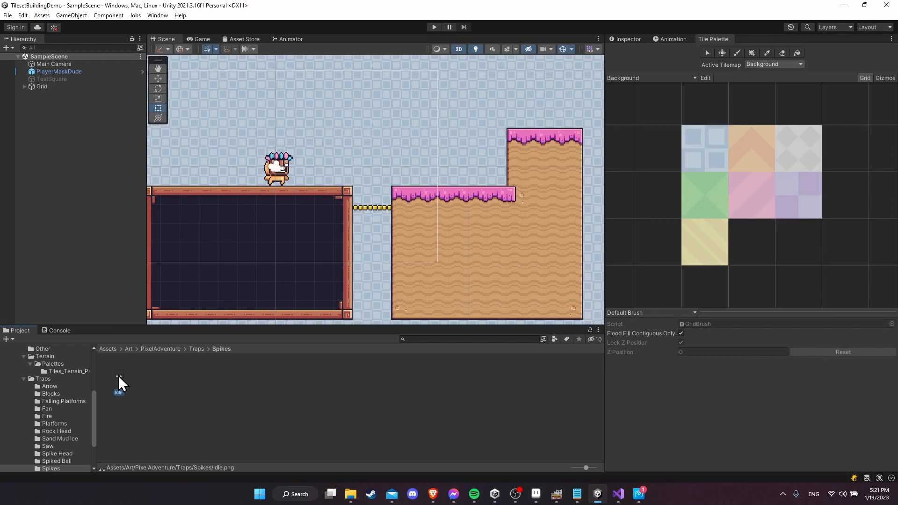
pyautogui.click(641, 38)
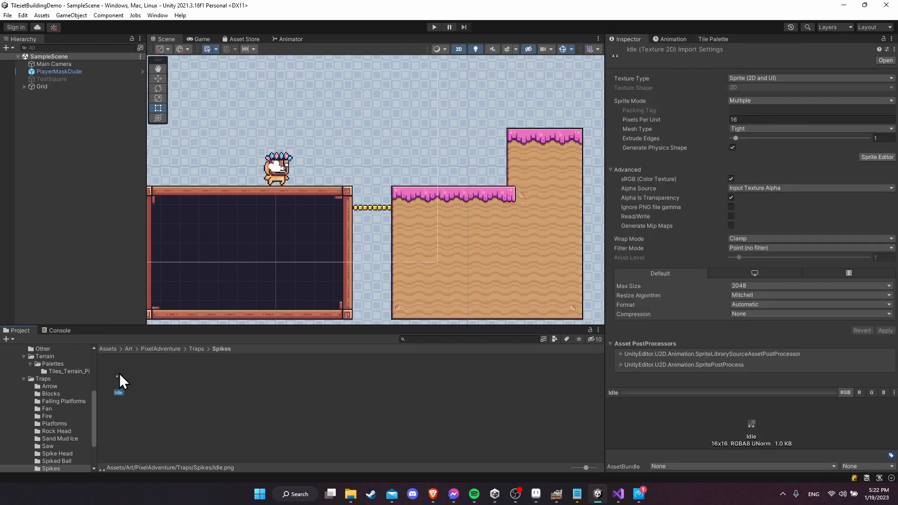
pyautogui.click(751, 97)
pyautogui.click(759, 112)
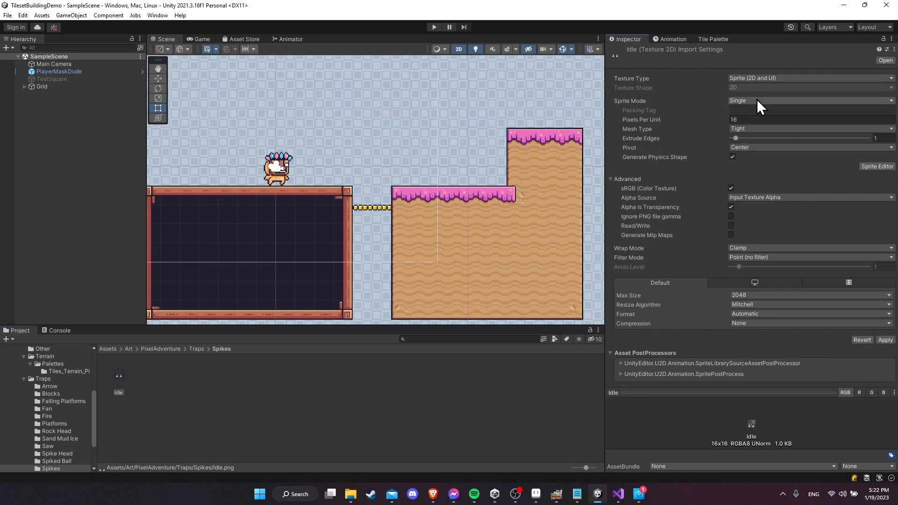
pyautogui.click(756, 100)
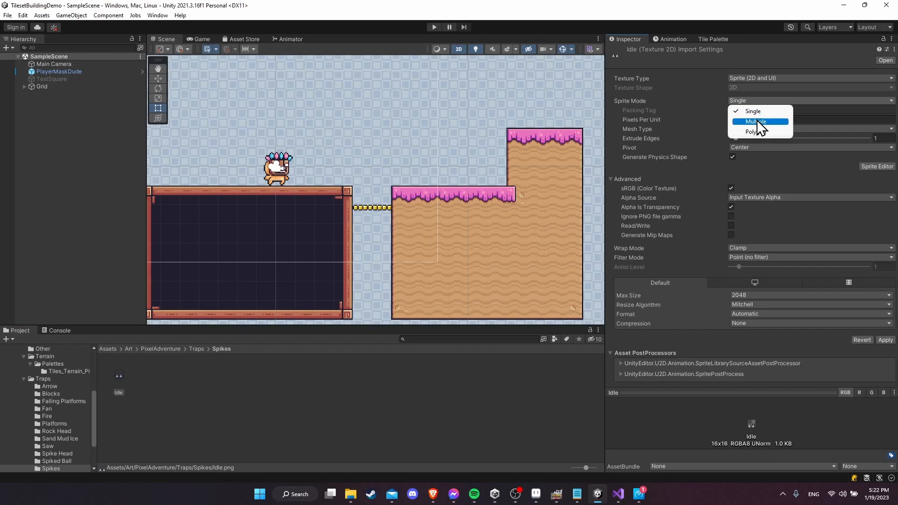
pyautogui.click(756, 121)
# Step: Slice the Idle spikes texture in the Sprite Editor by a 16 × 16 pixel cell size and apply the slicing
pyautogui.click(878, 157)
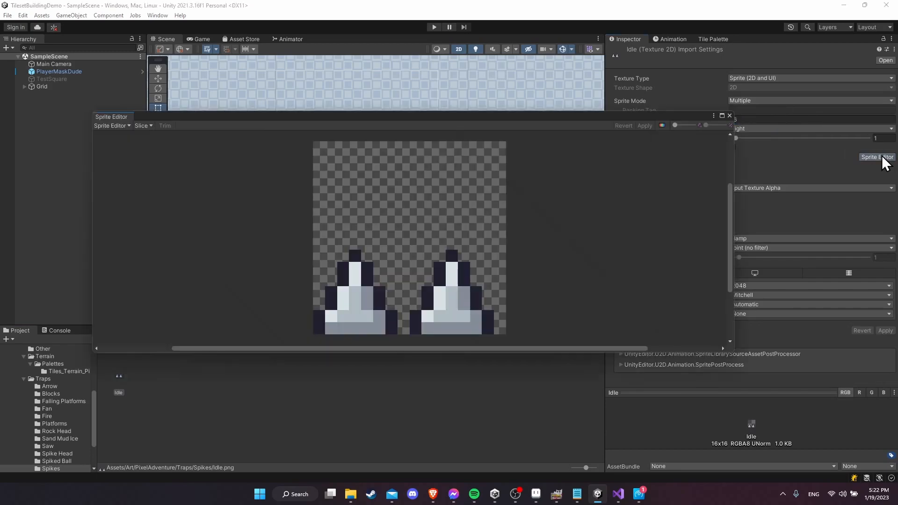
pyautogui.click(143, 125)
pyautogui.click(211, 144)
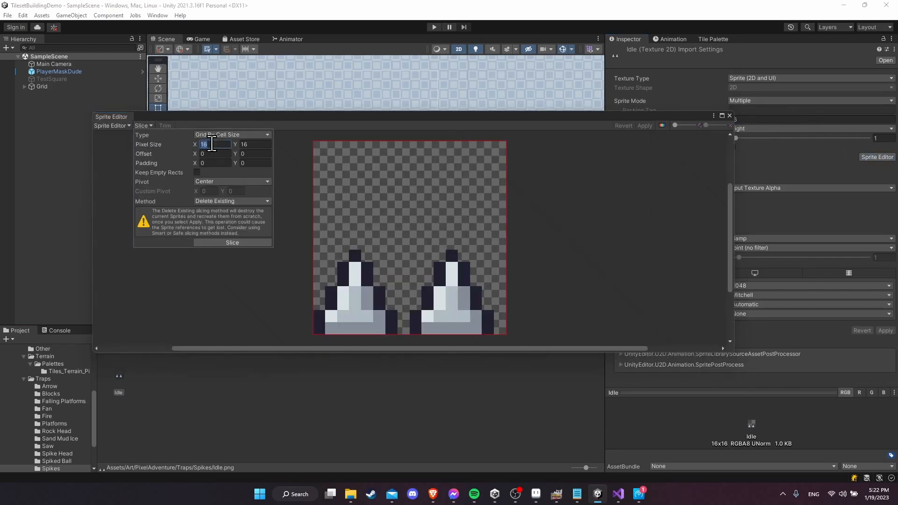
pyautogui.click(247, 243)
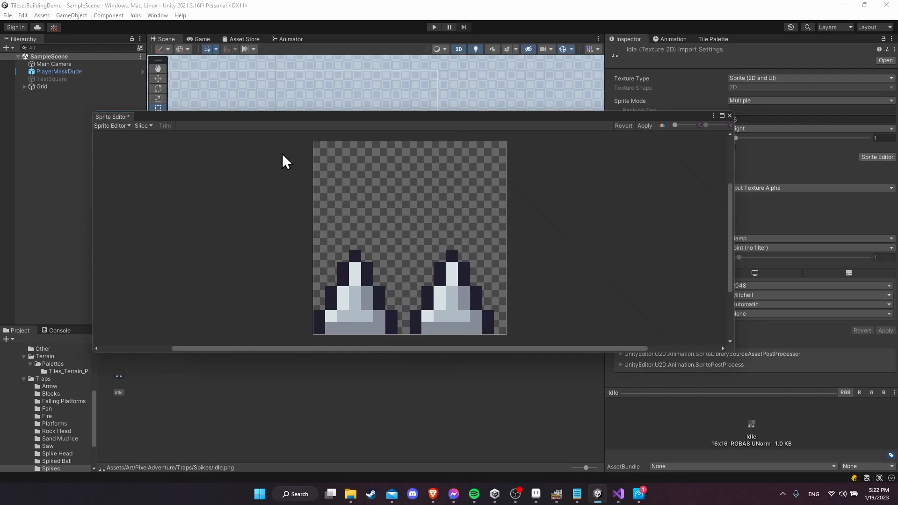
pyautogui.click(391, 249)
pyautogui.click(644, 125)
pyautogui.click(728, 115)
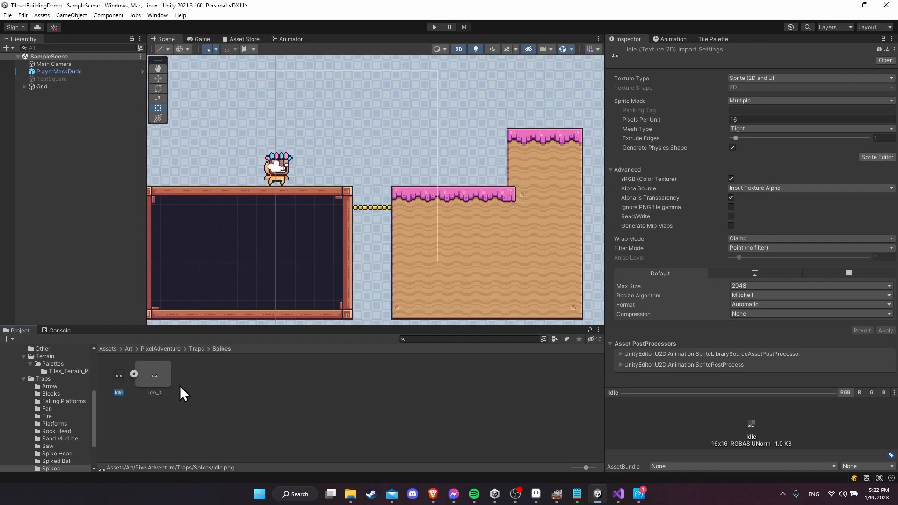
# Step: Add the sliced Idle_0 spikes sprite from the Spikes folder to the scene as a new root object
pyautogui.click(179, 400)
pyautogui.click(134, 374)
pyautogui.click(134, 374)
pyautogui.moveTo(154, 376); pyautogui.dragTo(54, 133)
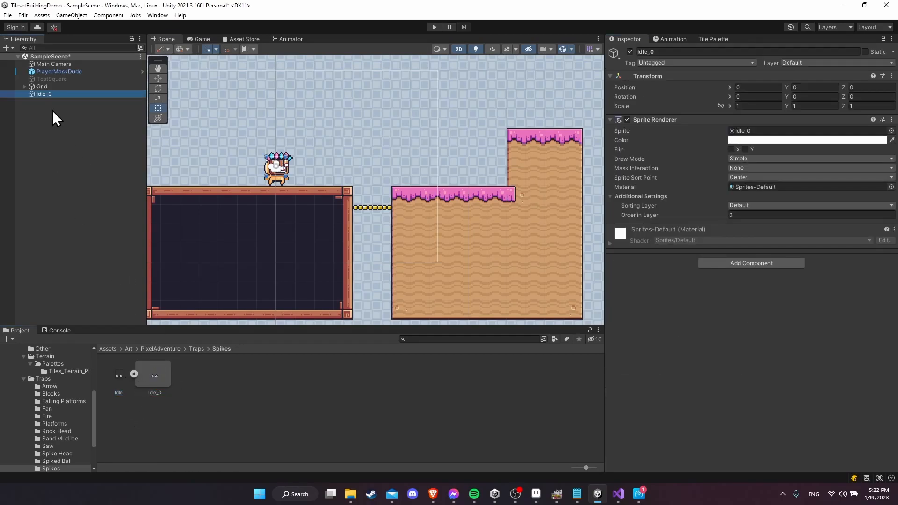
# Step: Move the Idle_0 spikes object horizontally to the right of the player, at an X position of about 2.07
pyautogui.doubleClick(60, 94)
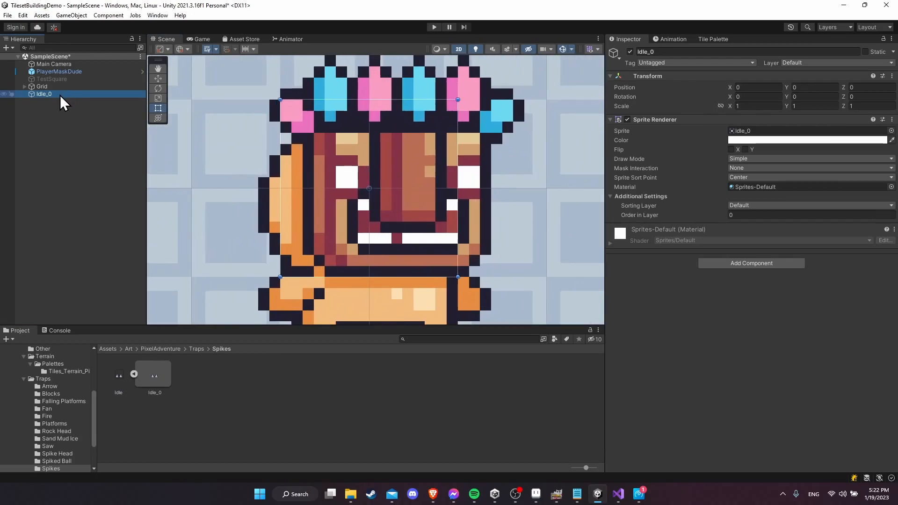
pyautogui.press('w')
pyautogui.scroll(-10, 379, 226)
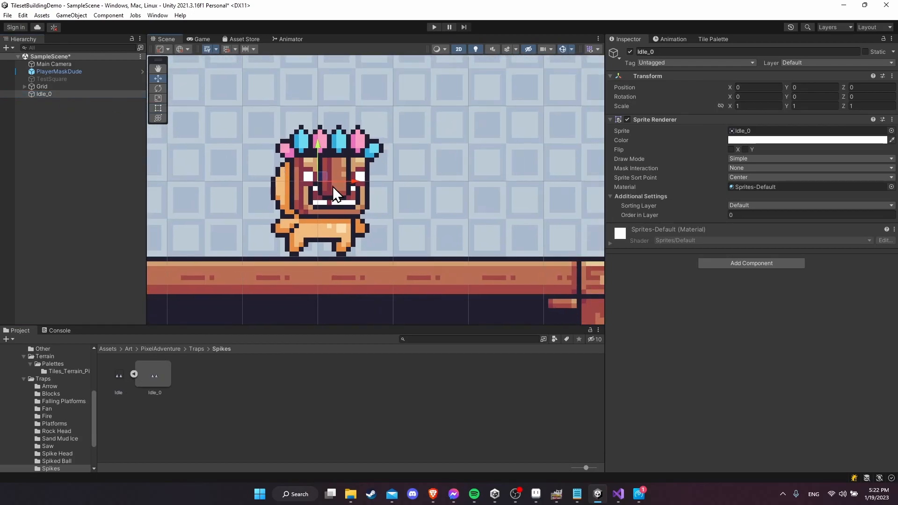
pyautogui.moveTo(361, 181); pyautogui.dragTo(494, 182)
pyautogui.moveTo(518, 208); pyautogui.dragTo(425, 206, button='middle')
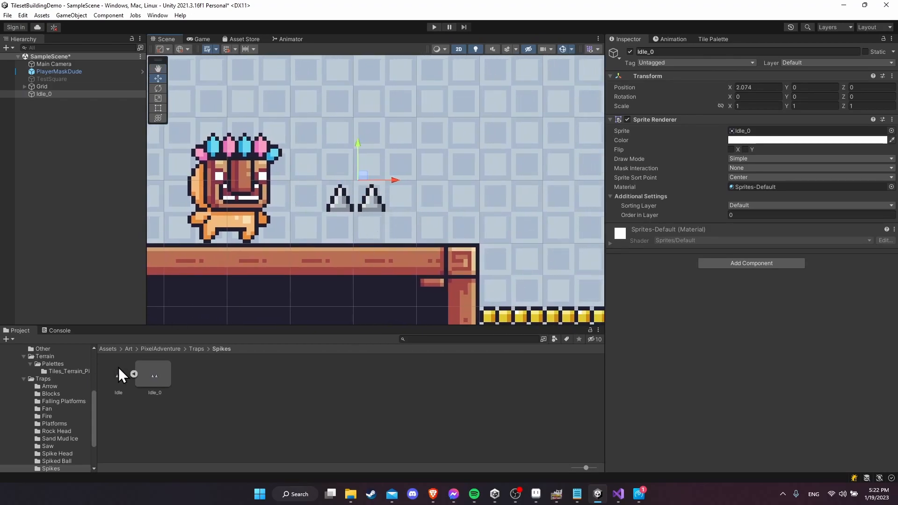
# Step: Create a new folder named Traps directly in the project's Assets folder
pyautogui.click(32, 381)
pyautogui.click(21, 378)
pyautogui.click(23, 407)
pyautogui.click(18, 362)
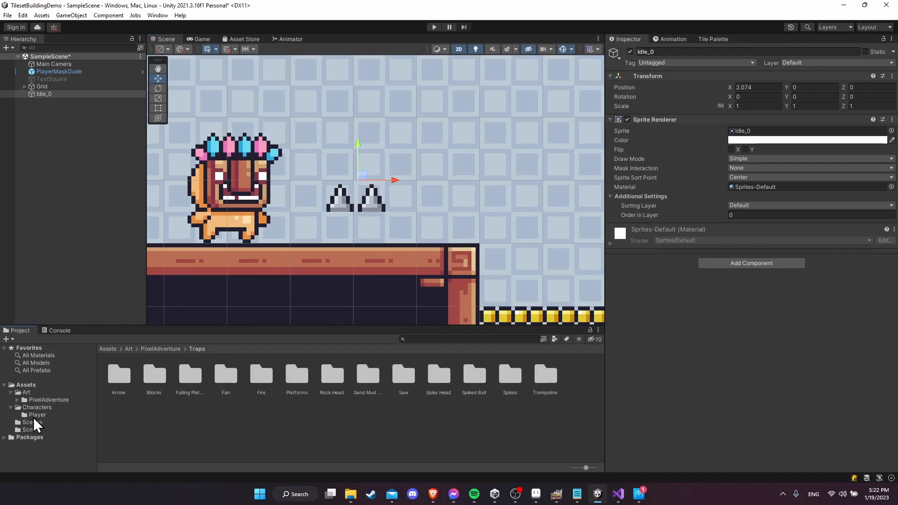
pyautogui.click(29, 385)
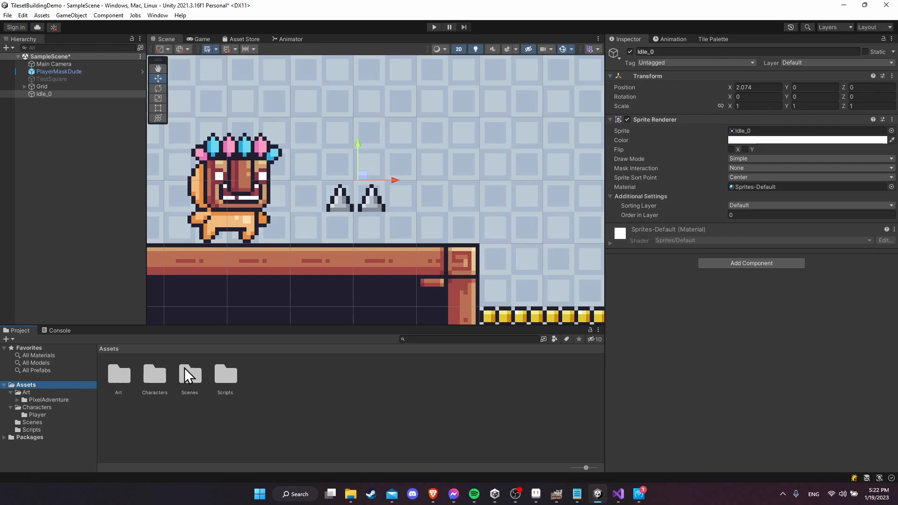
pyautogui.rightClick(269, 383)
pyautogui.moveTo(370, 123)
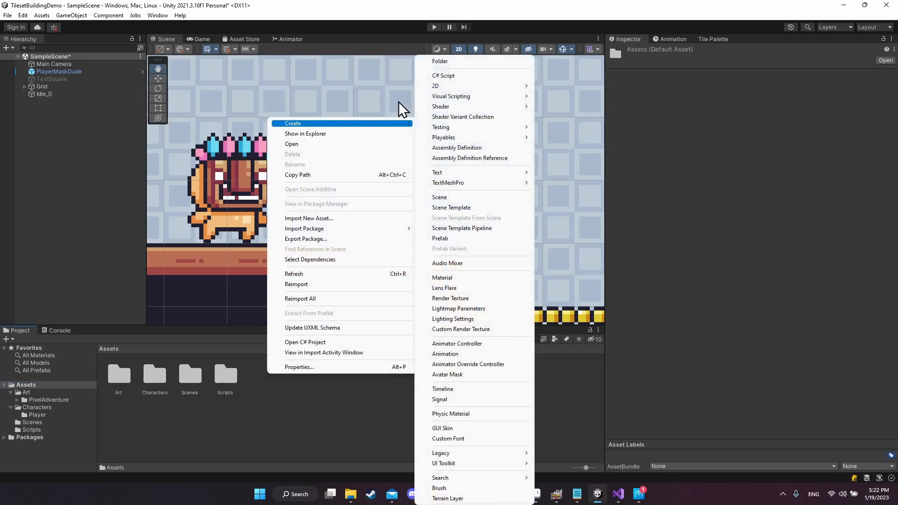
pyautogui.click(482, 62)
pyautogui.write('Traps')
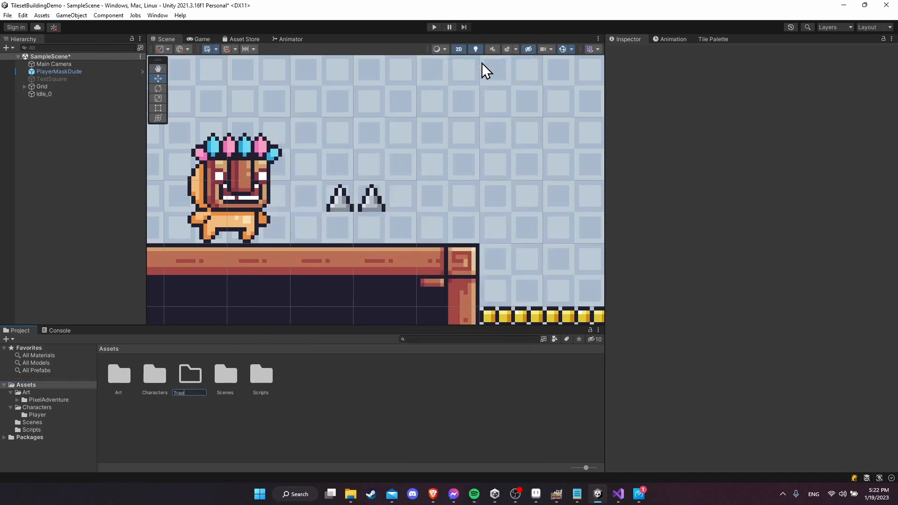
pyautogui.press('Return')
# Step: Rename the Idle_0 object in the scene as SpikeTrap
pyautogui.click(63, 93)
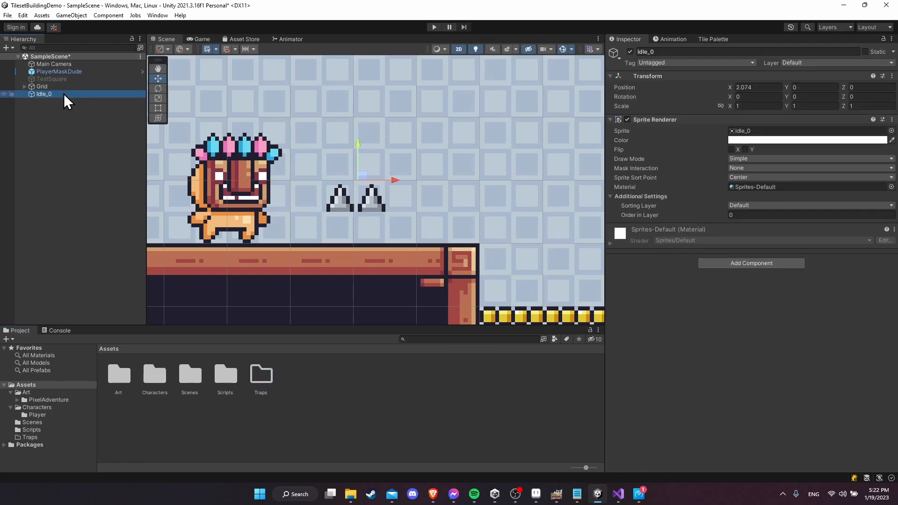
pyautogui.press('F2')
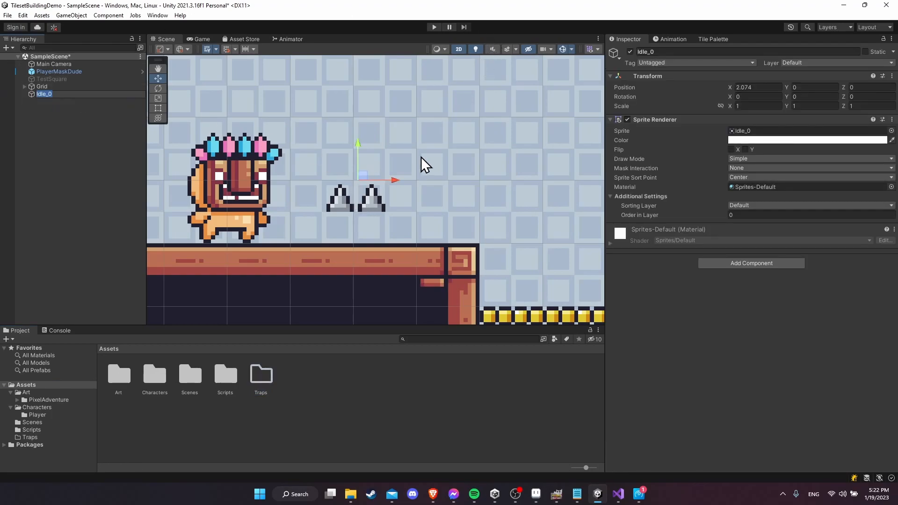
pyautogui.write('SpikeTrap')
pyautogui.press('Return')
# Step: Make a prefab of the SpikeTrap object in the new Traps folder and save the scene
pyautogui.doubleClick(260, 374)
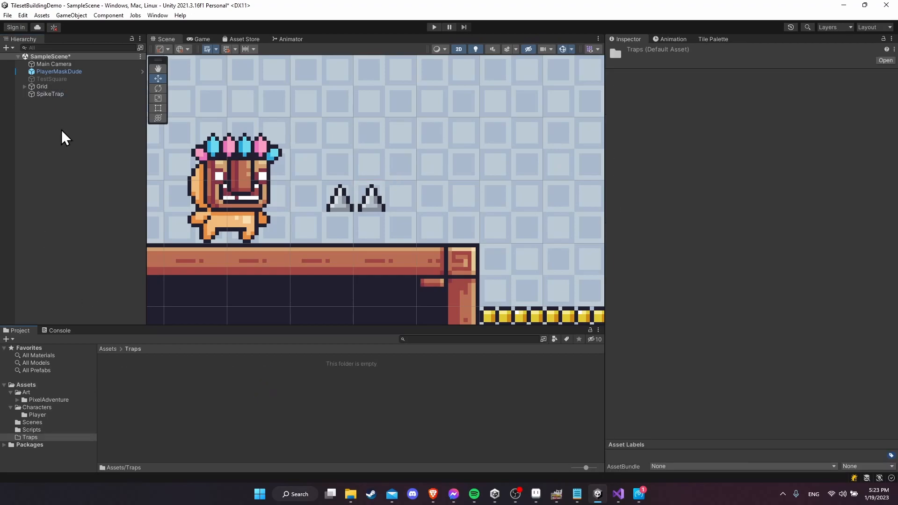
pyautogui.moveTo(56, 95); pyautogui.dragTo(166, 403)
pyautogui.hotkey('ctrl', 's')
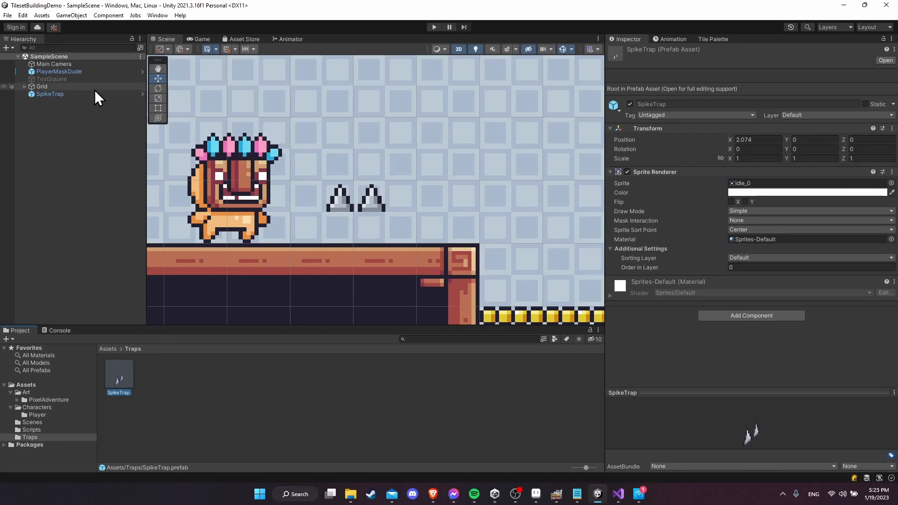
# Step: Open the SpikeTrap prefab for editing and add a Box Collider 2D component to it
pyautogui.click(94, 93)
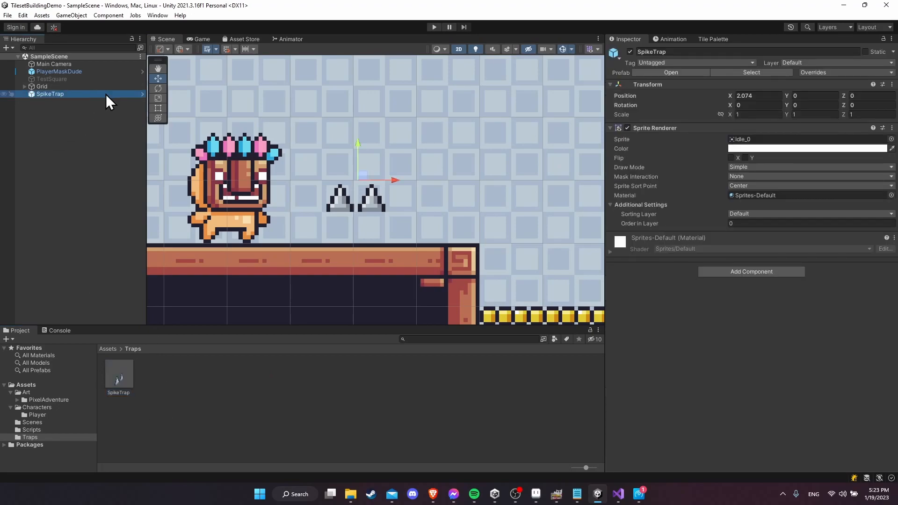
pyautogui.click(143, 93)
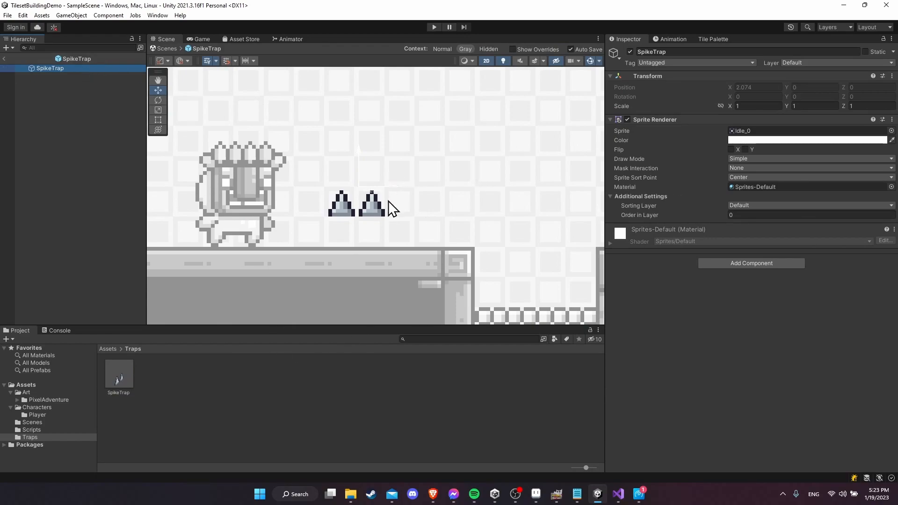
pyautogui.scroll(-2, 387, 201)
pyautogui.moveTo(393, 202); pyautogui.dragTo(364, 216, button='middle')
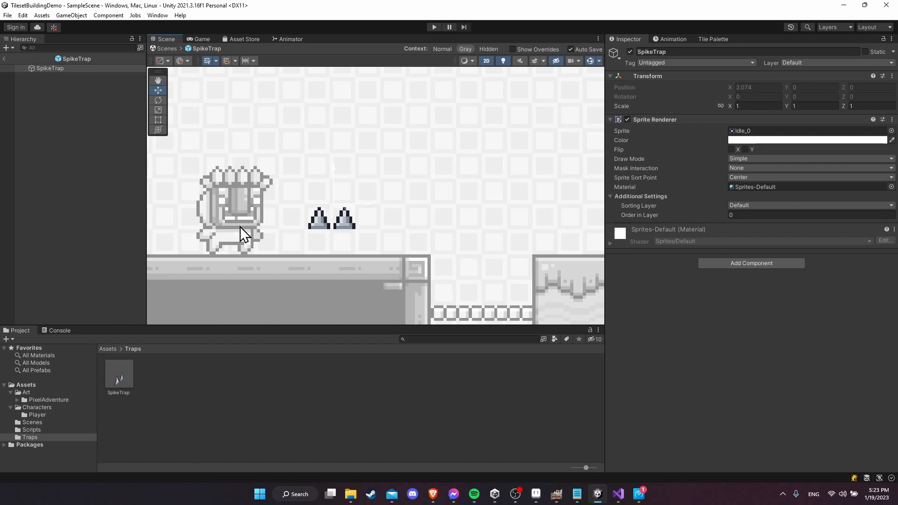
pyautogui.click(769, 267)
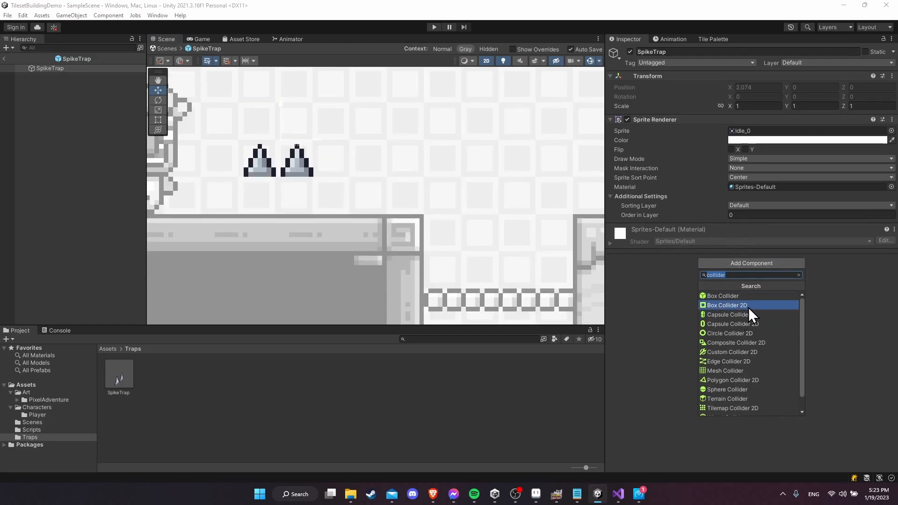
pyautogui.click(748, 306)
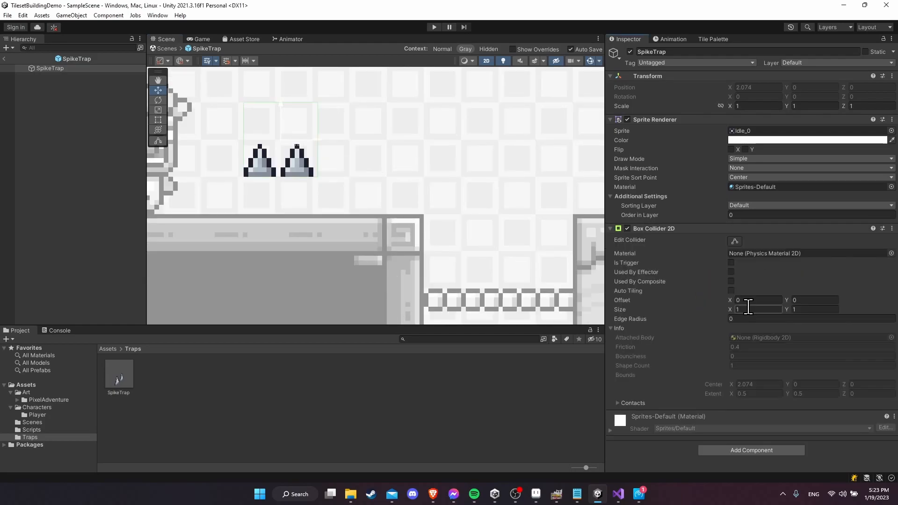
# Step: Set the SpikeTrap prefab's Y scale to 2
pyautogui.scroll(4, 330, 166)
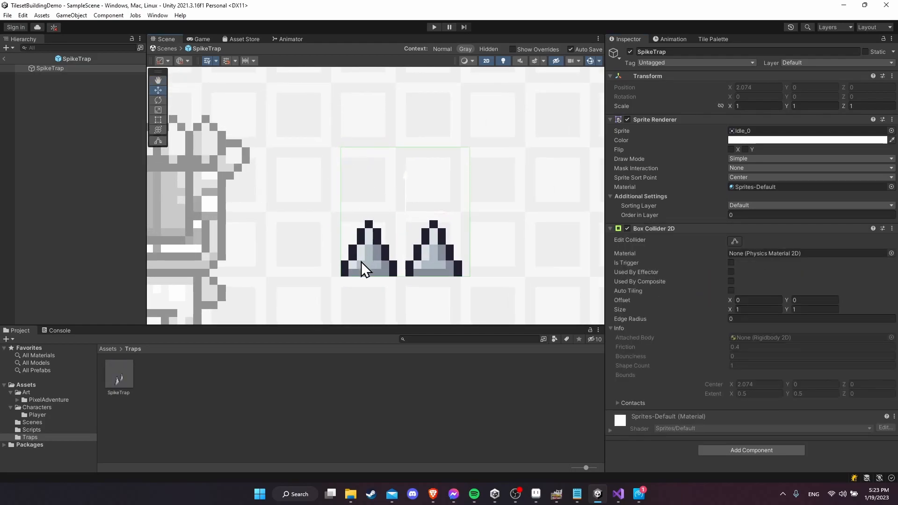
pyautogui.scroll(-6, 402, 151)
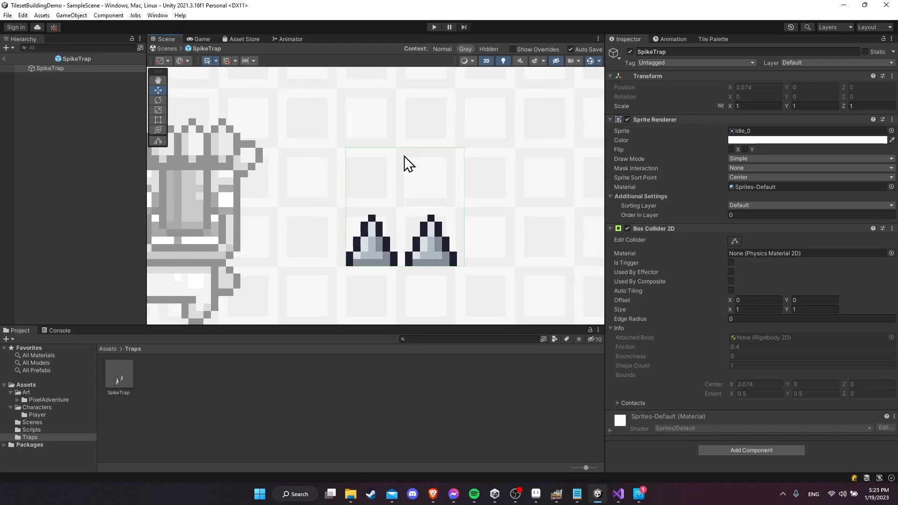
pyautogui.moveTo(450, 212); pyautogui.dragTo(262, 136, button='middle')
pyautogui.scroll(-2, 327, 194)
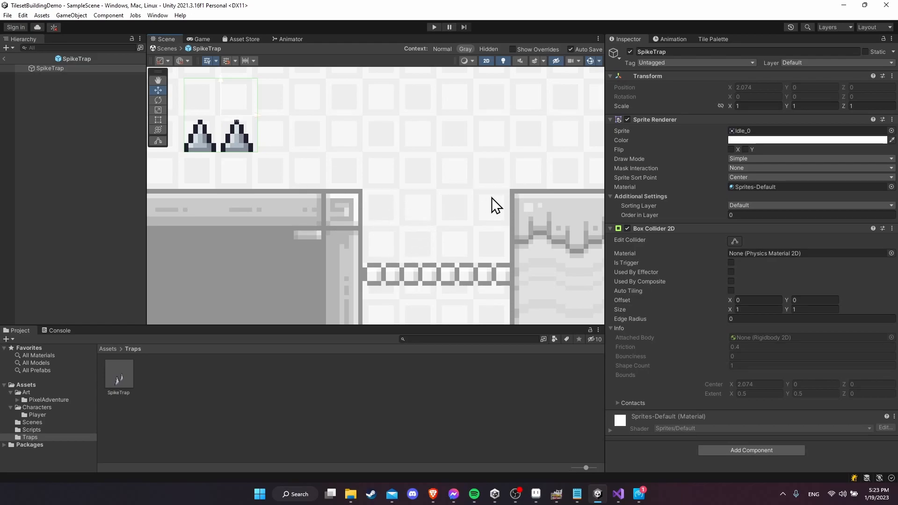
pyautogui.moveTo(396, 197); pyautogui.dragTo(454, 231, button='middle')
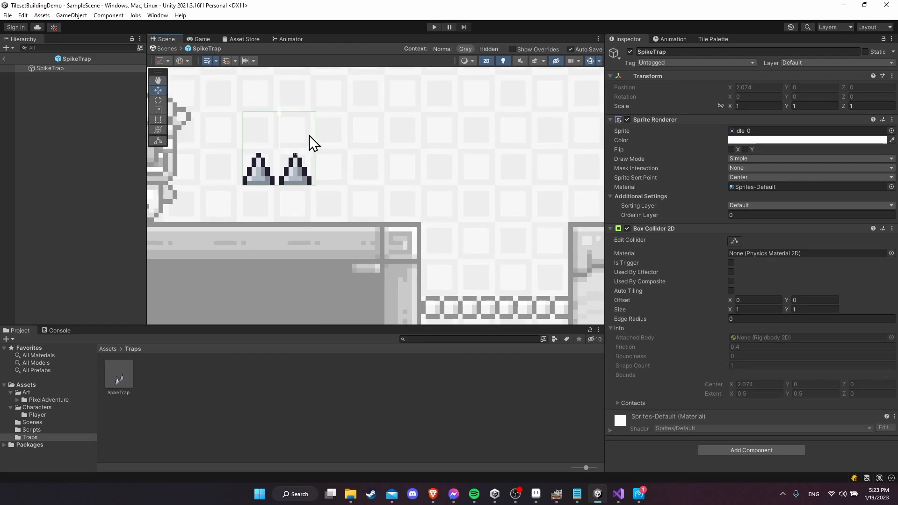
pyautogui.moveTo(310, 135); pyautogui.dragTo(354, 142, button='middle')
pyautogui.click(799, 107)
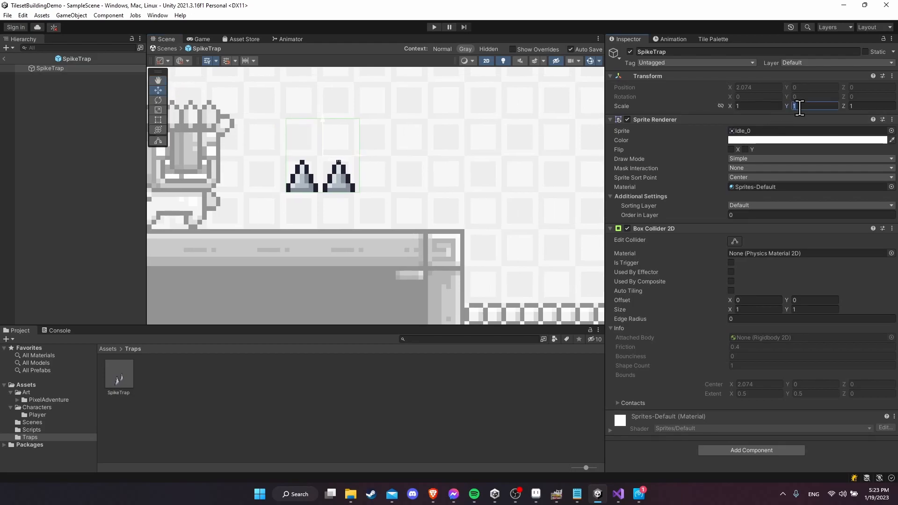
pyautogui.write('2')
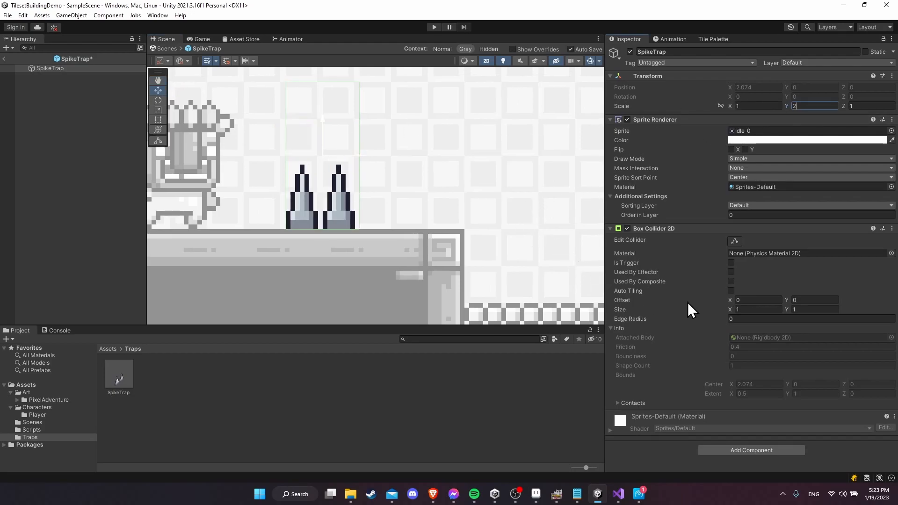
pyautogui.click(659, 301)
# Step: Set the Box Collider 2D's Y size to 0.5 and its Y offset to -0.25
pyautogui.click(802, 310)
pyautogui.write('0.5')
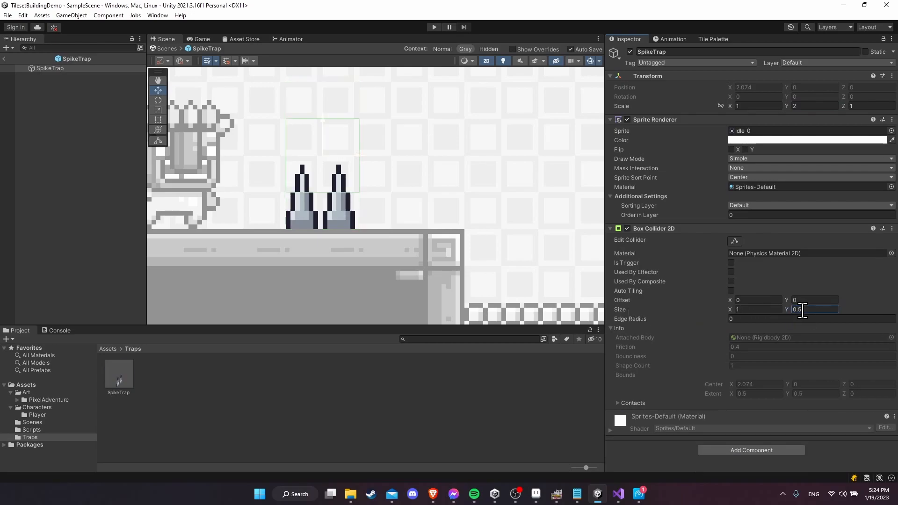
pyautogui.click(328, 150)
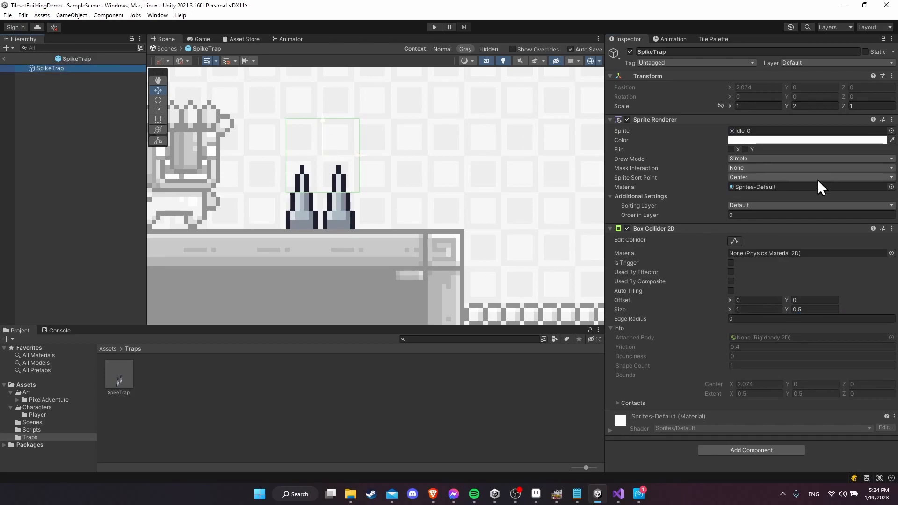
pyautogui.click(819, 299)
pyautogui.write('-0.25')
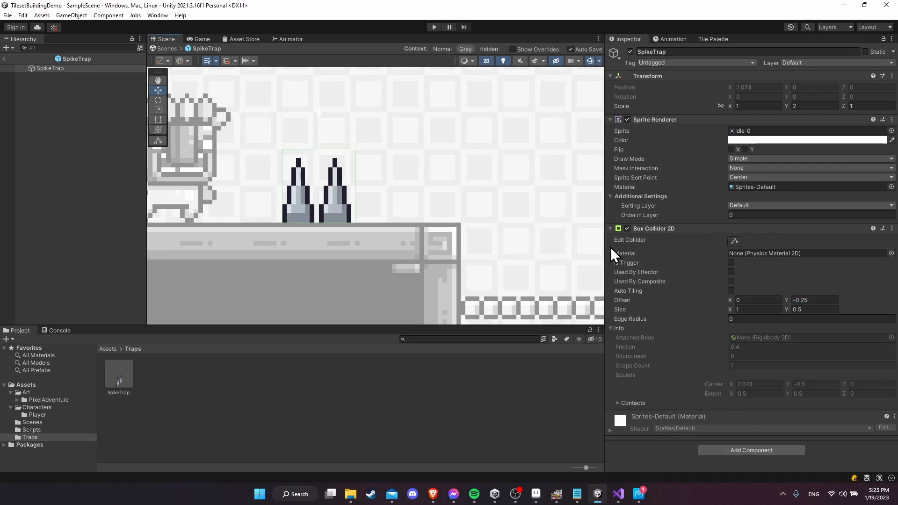
# Step: Add a Rigidbody 2D component to the SpikeTrap prefab and set its body type to Static
pyautogui.click(753, 449)
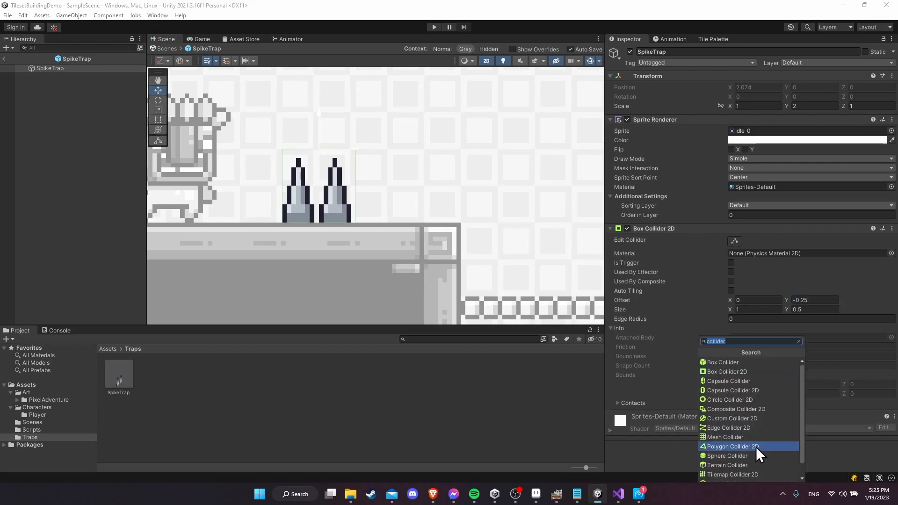
pyautogui.write('rig')
pyautogui.press('Down')
pyautogui.press('Down')
pyautogui.press('Return')
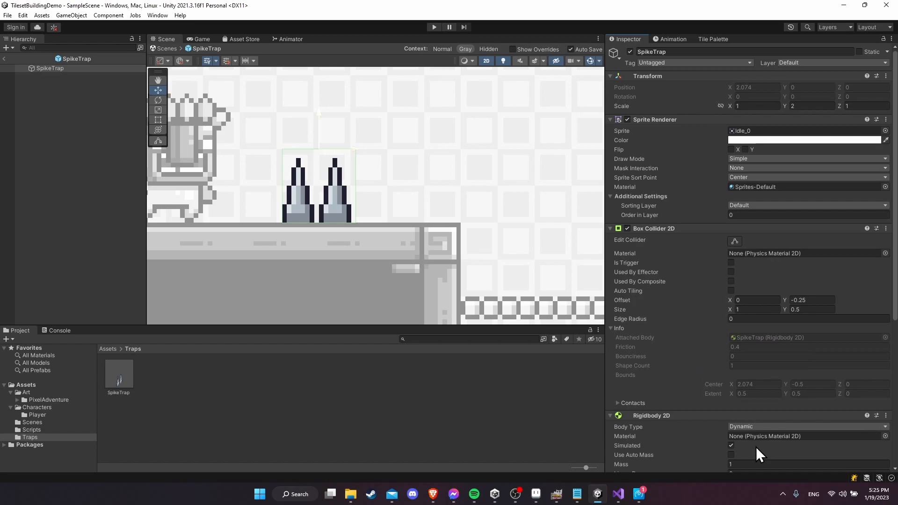
pyautogui.scroll(-2, 713, 425)
pyautogui.scroll(-2, 714, 425)
pyautogui.click(744, 302)
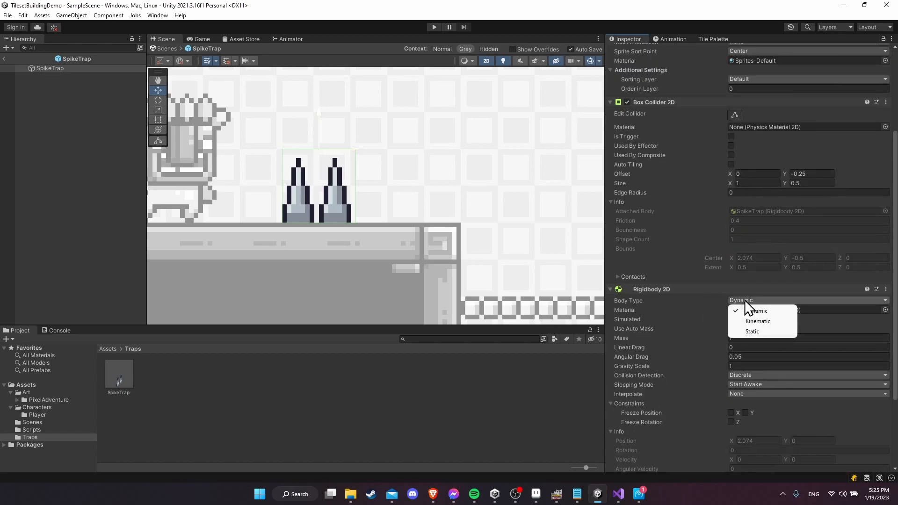
pyautogui.click(755, 332)
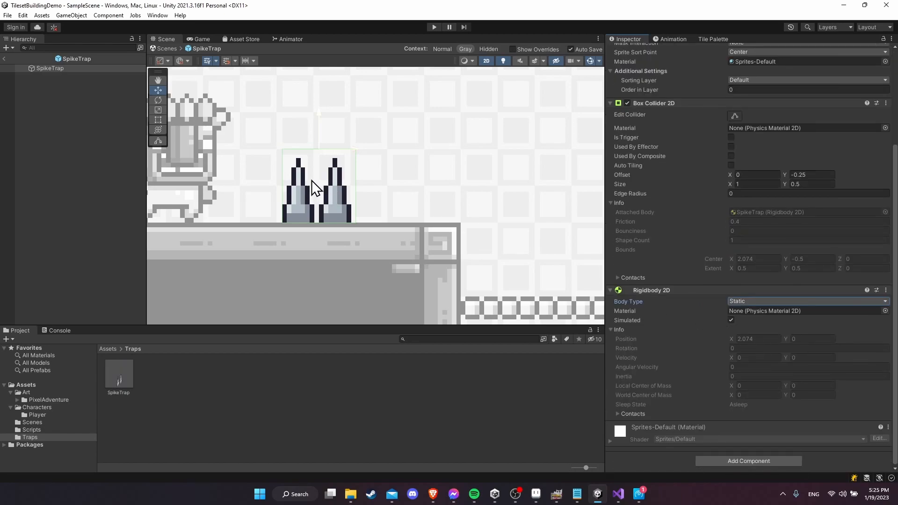
# Step: Collapse the Rigidbody 2D and Box Collider 2D components and return from the SpikeTrap prefab to SampleScene
pyautogui.click(613, 291)
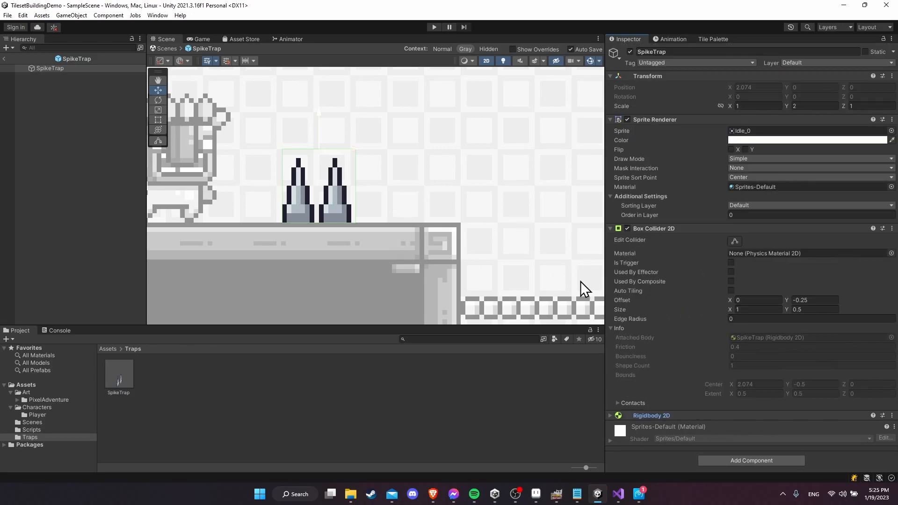
pyautogui.scroll(-1, 602, 187)
pyautogui.click(610, 229)
pyautogui.scroll(-1, 496, 201)
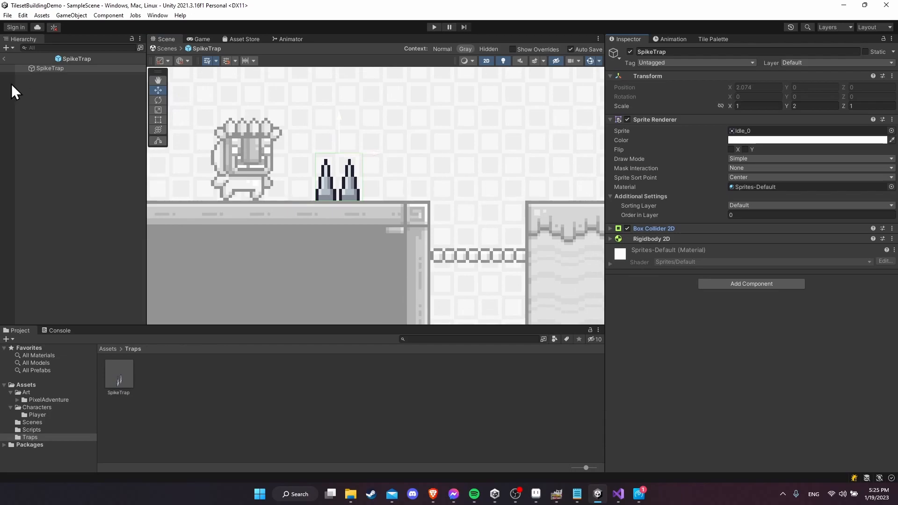
pyautogui.click(3, 59)
pyautogui.press('f')
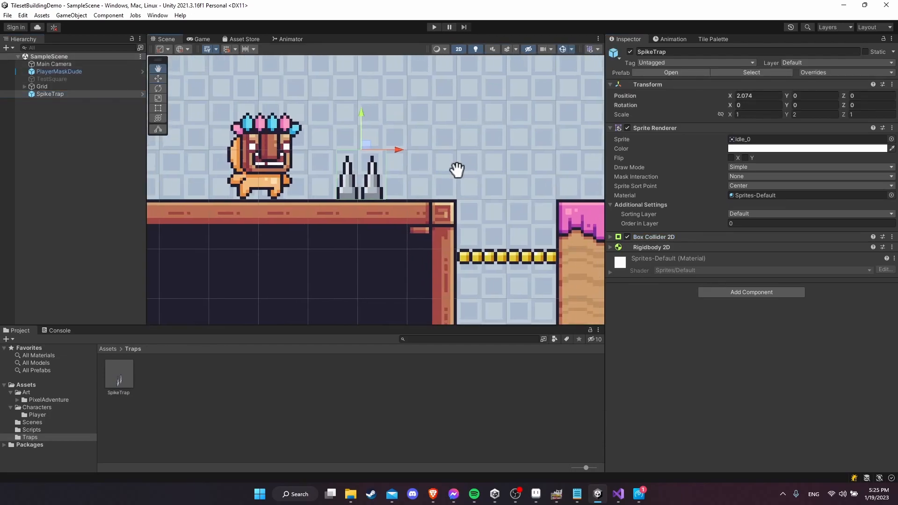
# Step: Play-test the scene by moving and jumping the player across the SpikeTrap in both directions, and stop play mode
pyautogui.click(434, 27)
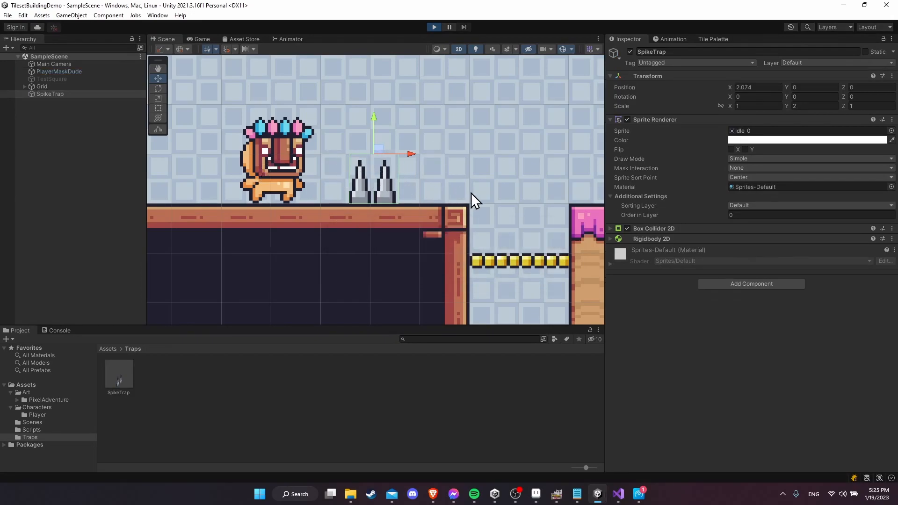
pyautogui.press('d')
pyautogui.press('space')
pyautogui.press('space')
pyautogui.press('d')
pyautogui.press('d')
pyautogui.press('a')
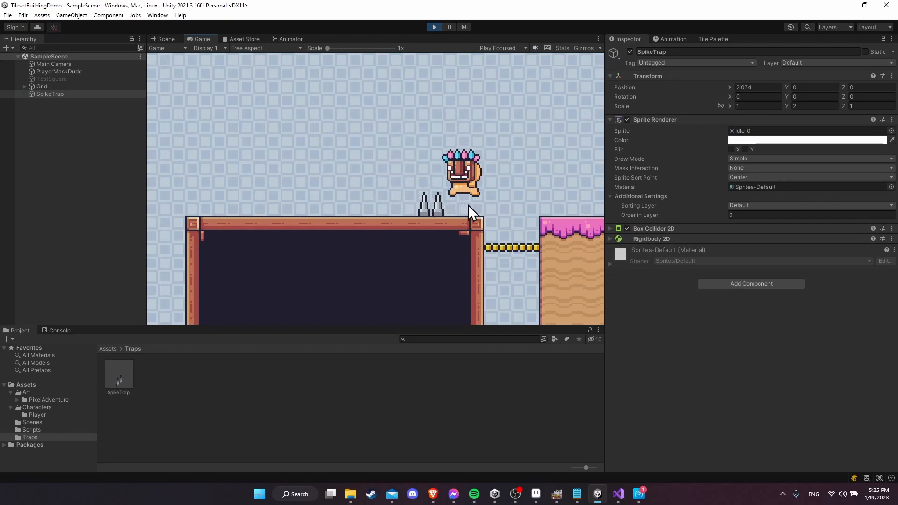
pyautogui.press('a')
pyautogui.press('space')
pyautogui.press('space')
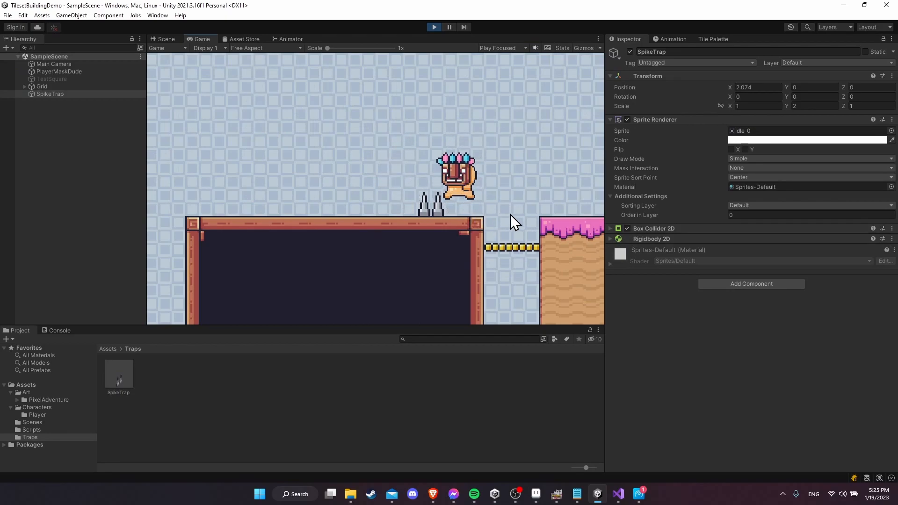
pyautogui.press('a')
pyautogui.press('space')
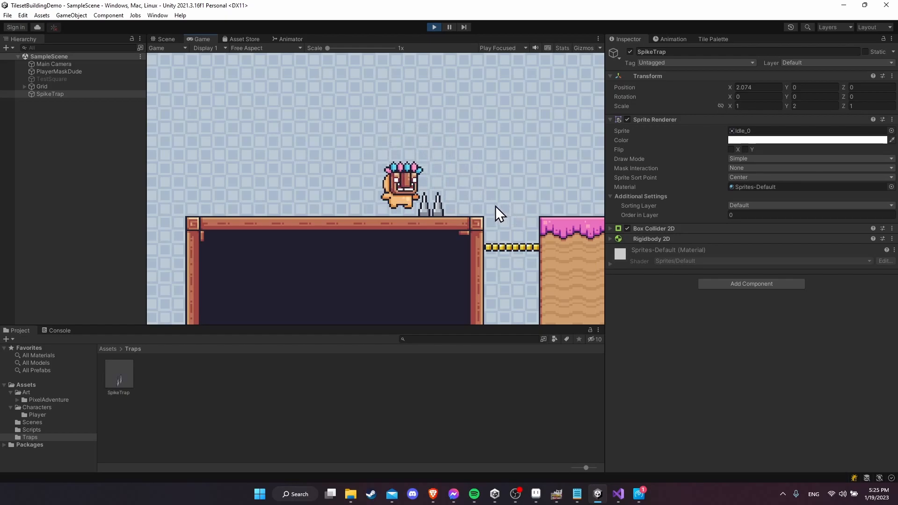
pyautogui.click(433, 27)
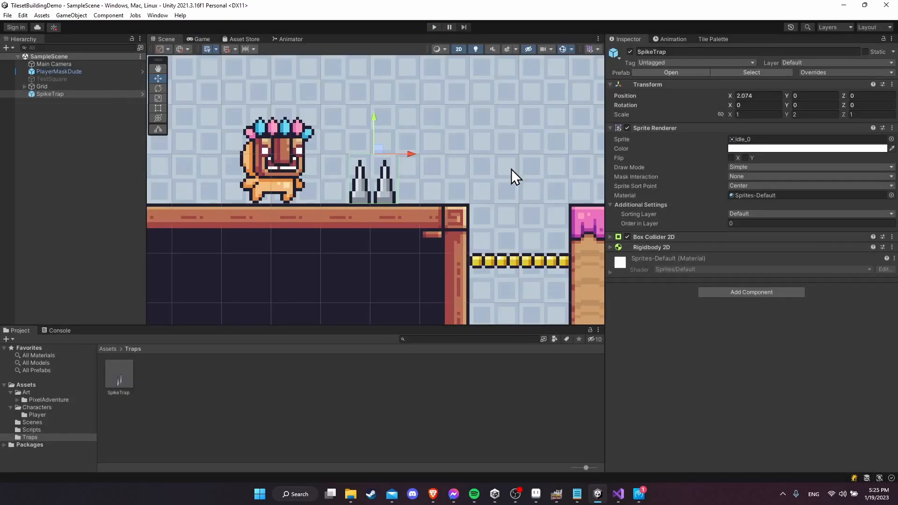
# Step: Select PlayerMaskDude, switch to Visual Studio, and examine the TargetableObject script's class declaration, _health field and Start method
pyautogui.click(60, 71)
pyautogui.scroll(-3, 690, 314)
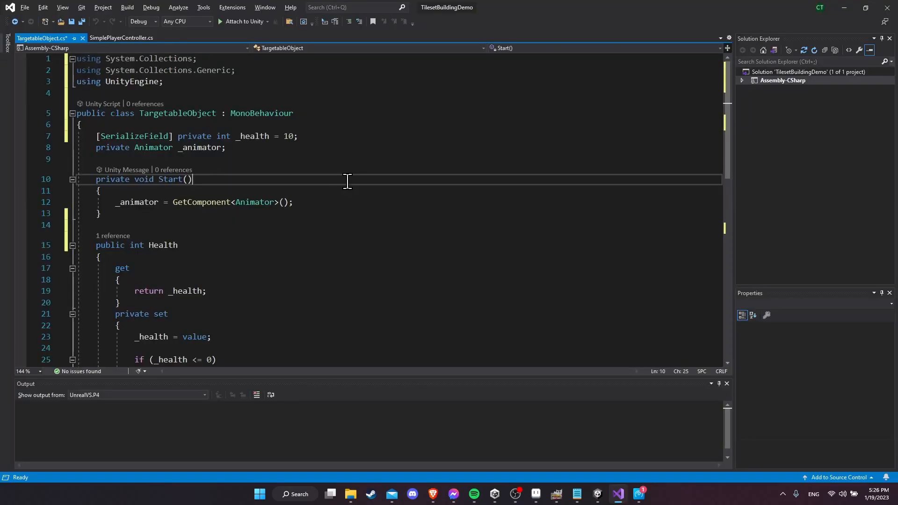
pyautogui.click(357, 113)
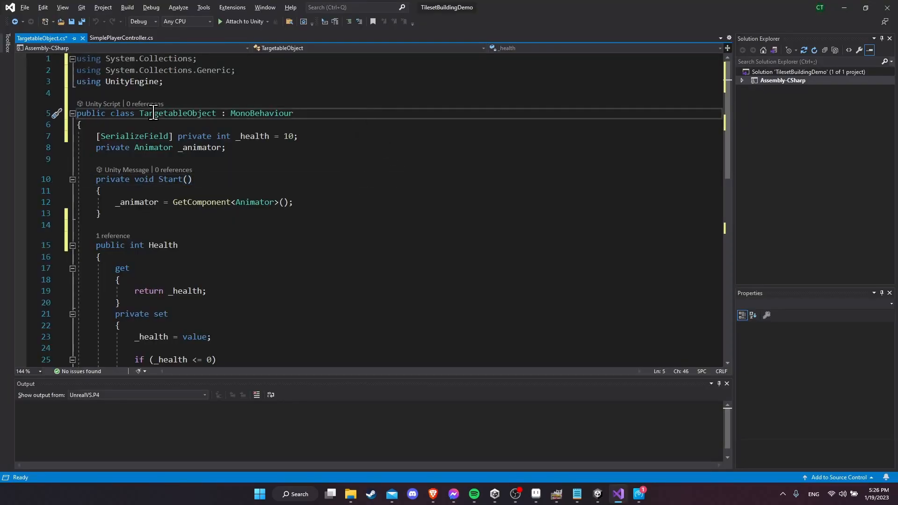
pyautogui.moveTo(138, 114); pyautogui.dragTo(219, 114)
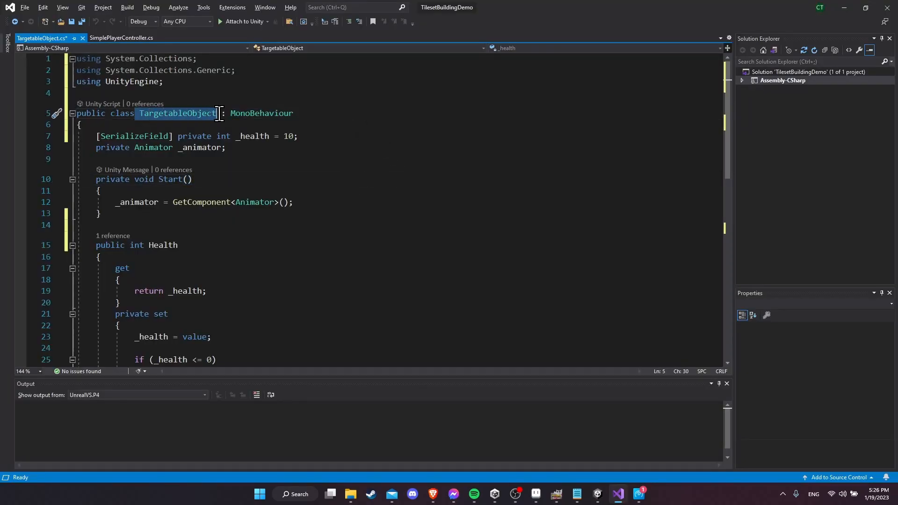
pyautogui.click(310, 136)
pyautogui.scroll(-1, 219, 139)
pyautogui.scroll(-2, 236, 134)
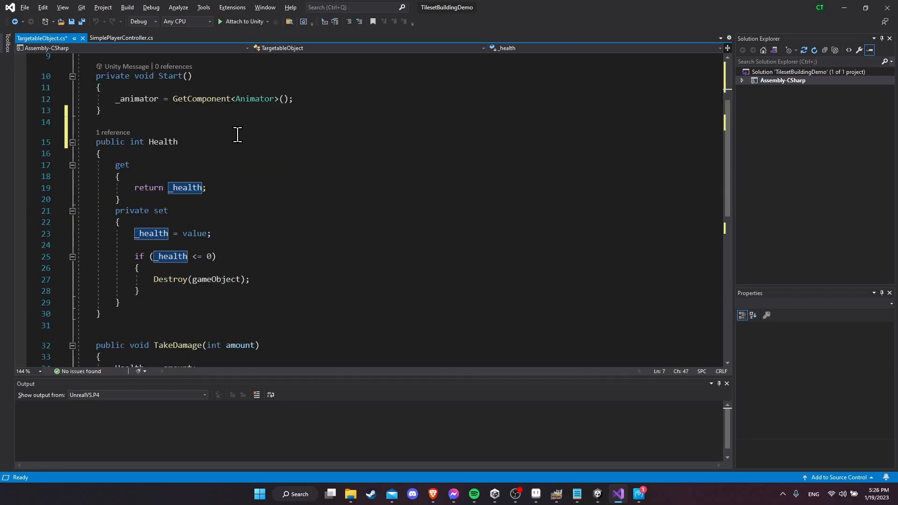
pyautogui.scroll(-1, 145, 154)
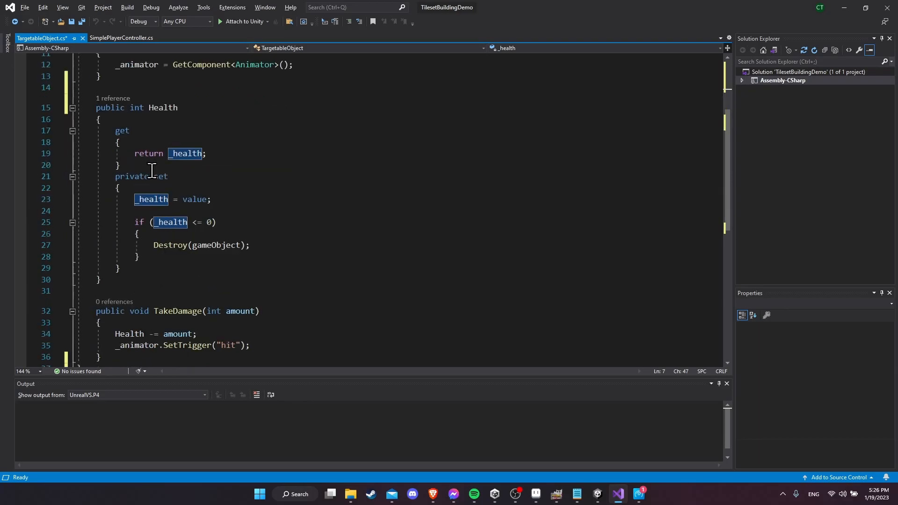
# Step: Examine the Health property's setter, including the value assignment, the zero-or-less check and the Destroy call
pyautogui.moveTo(134, 199); pyautogui.dragTo(218, 198)
pyautogui.click(190, 210)
pyautogui.moveTo(155, 222); pyautogui.dragTo(214, 222)
pyautogui.click(180, 222)
pyautogui.click(228, 222)
pyautogui.moveTo(149, 245); pyautogui.dragTo(267, 245)
pyautogui.click(267, 245)
pyautogui.scroll(-1, 266, 245)
pyautogui.press('Up')
pyautogui.press('Up')
pyautogui.press('Up')
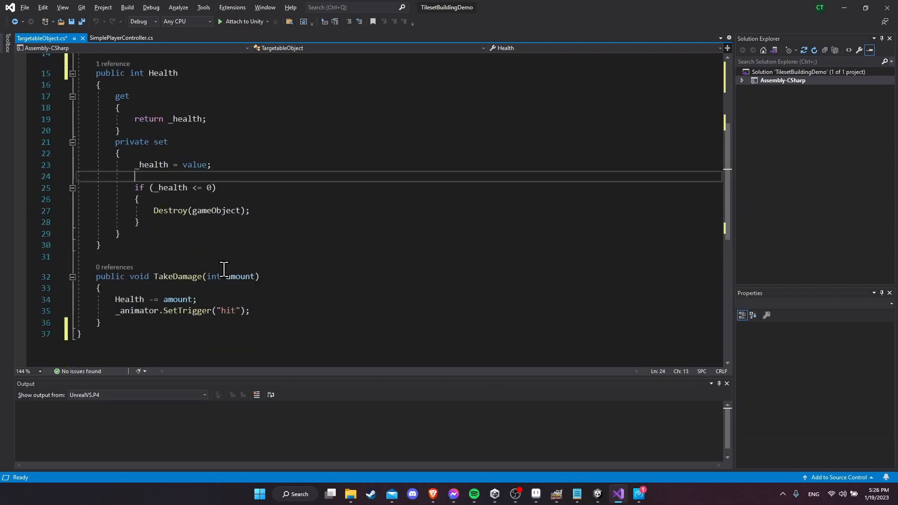
# Step: Review the TakeDamage method's health subtraction and "hit" trigger call, and save the TargetableObject script
pyautogui.moveTo(96, 276); pyautogui.dragTo(274, 321)
pyautogui.click(258, 276)
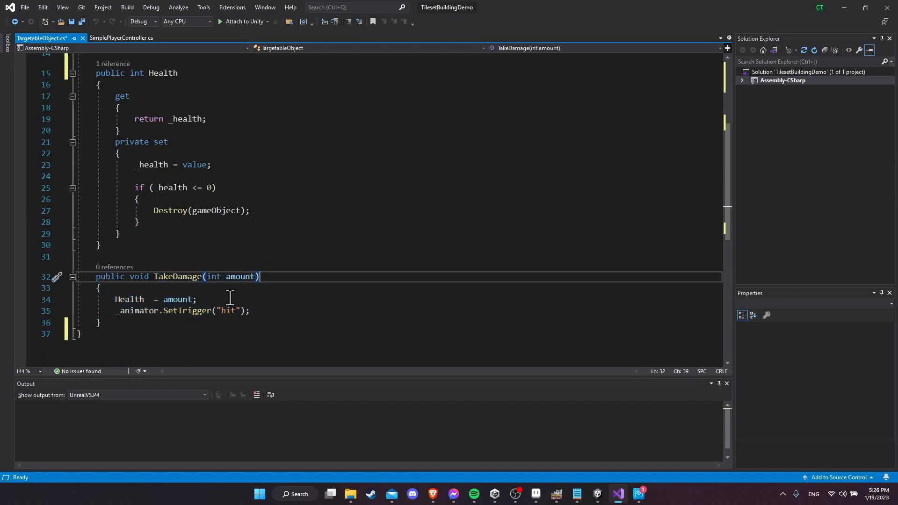
pyautogui.scroll(-1, 232, 299)
pyautogui.moveTo(115, 265); pyautogui.dragTo(200, 265)
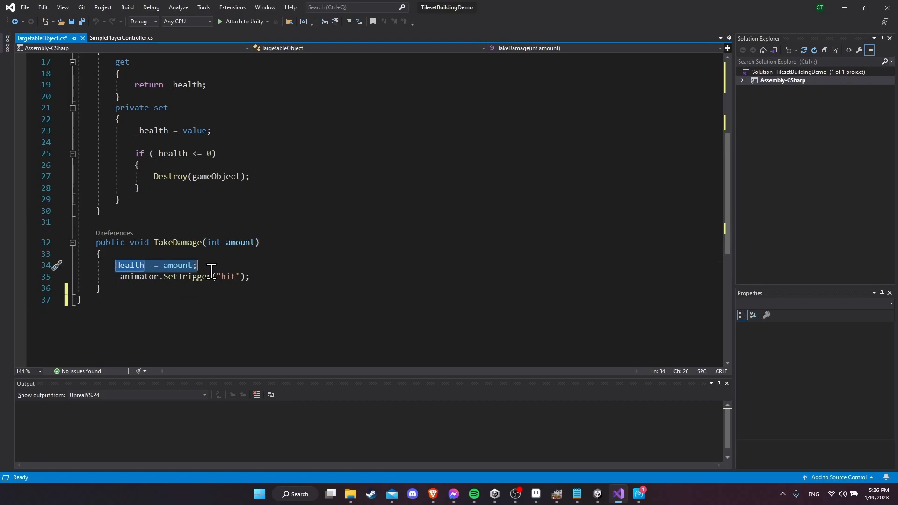
pyautogui.moveTo(115, 277); pyautogui.dragTo(258, 276)
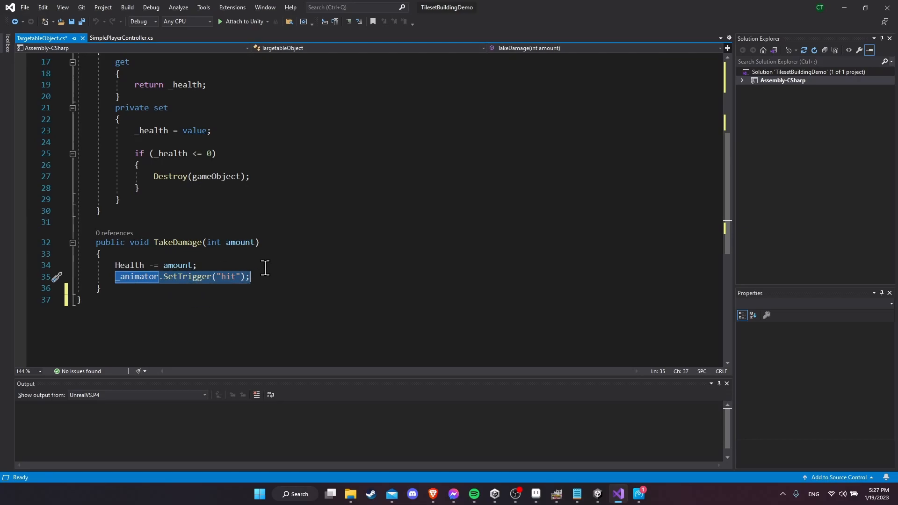
pyautogui.scroll(2, 254, 268)
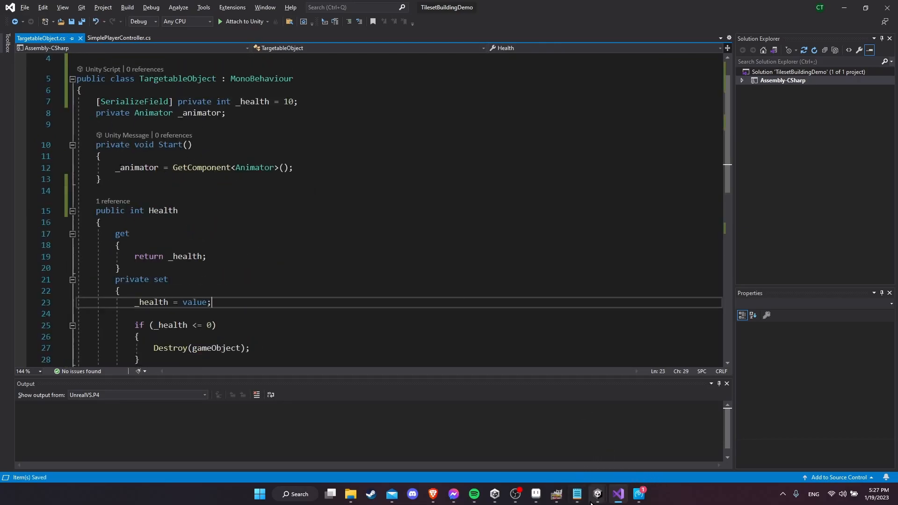
# Step: Switch to Unity, open the SpikeTrap prefab, and add a new script component named DamageOnCollision
pyautogui.click(597, 494)
pyautogui.click(143, 96)
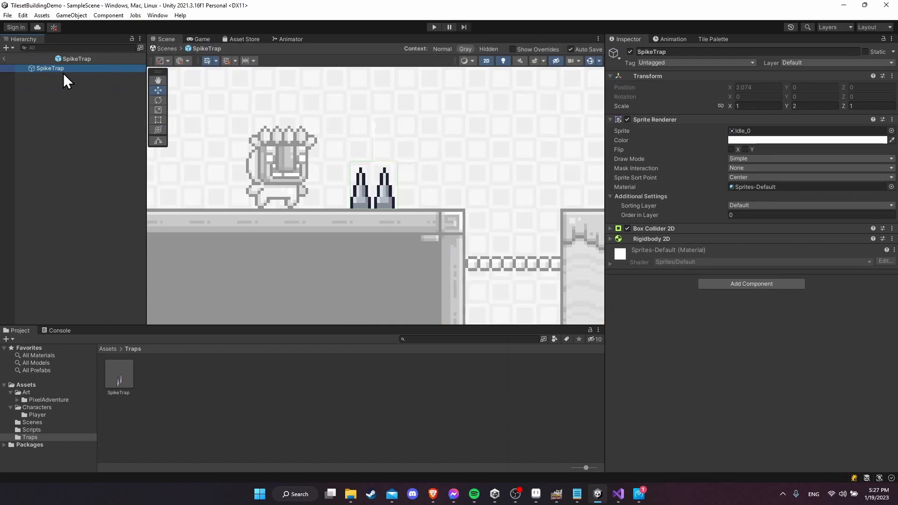
pyautogui.click(732, 284)
pyautogui.write('DamageO')
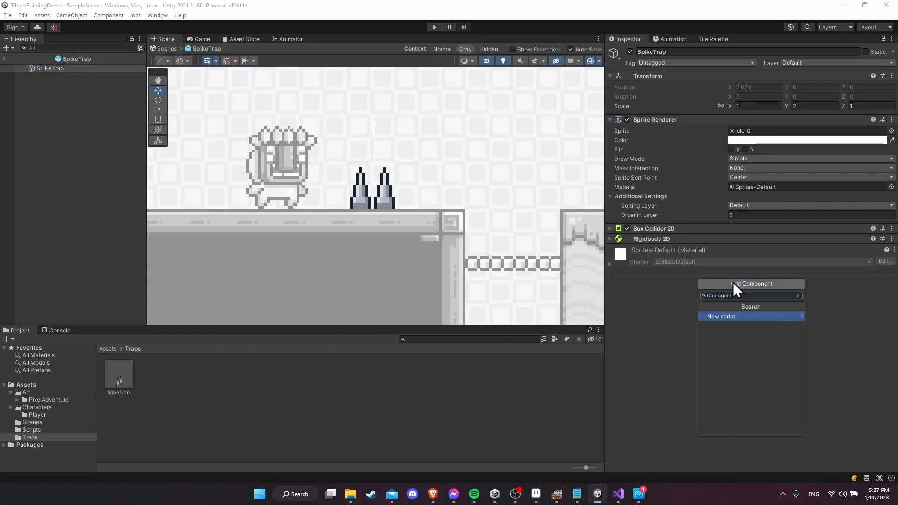
pyautogui.write('nCollision')
pyautogui.press('Return')
pyautogui.press('Return')
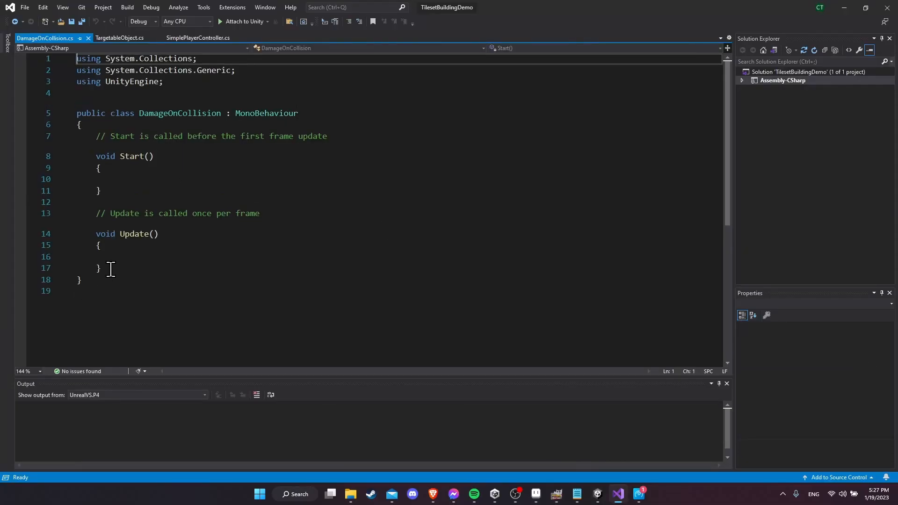
# Step: Replace the default Start and Update methods in DamageOnCollision with "[field: SerializeField] public int Damage { get; private set; }" and save the script
pyautogui.moveTo(101, 267); pyautogui.dragTo(96, 136)
pyautogui.press('Delete')
pyautogui.write('[')
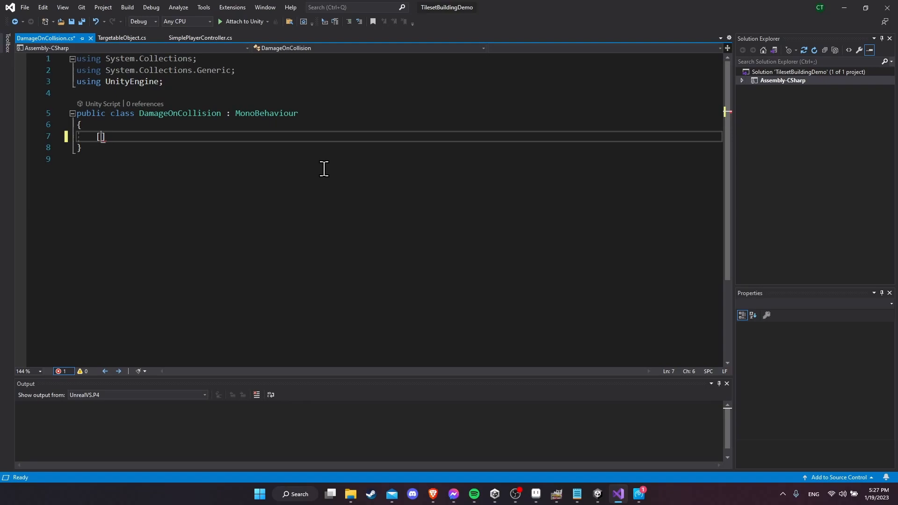
pyautogui.write('field')
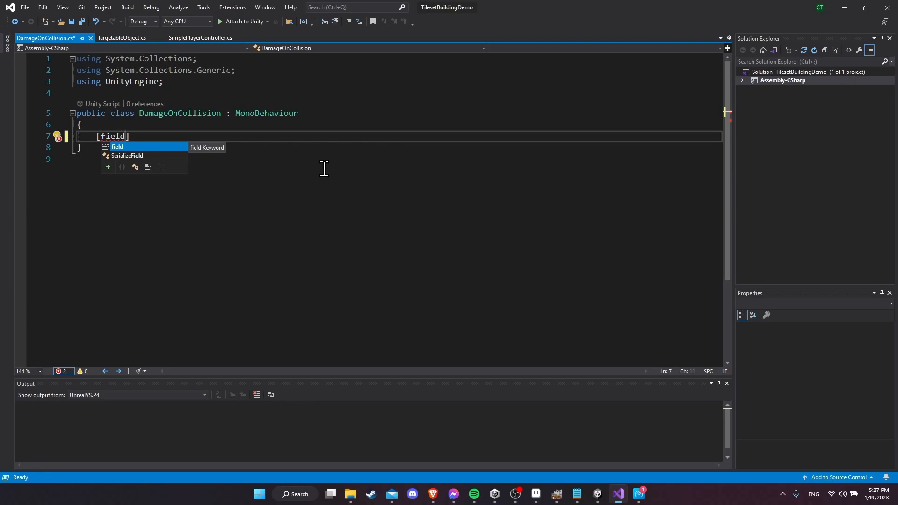
pyautogui.write(': ')
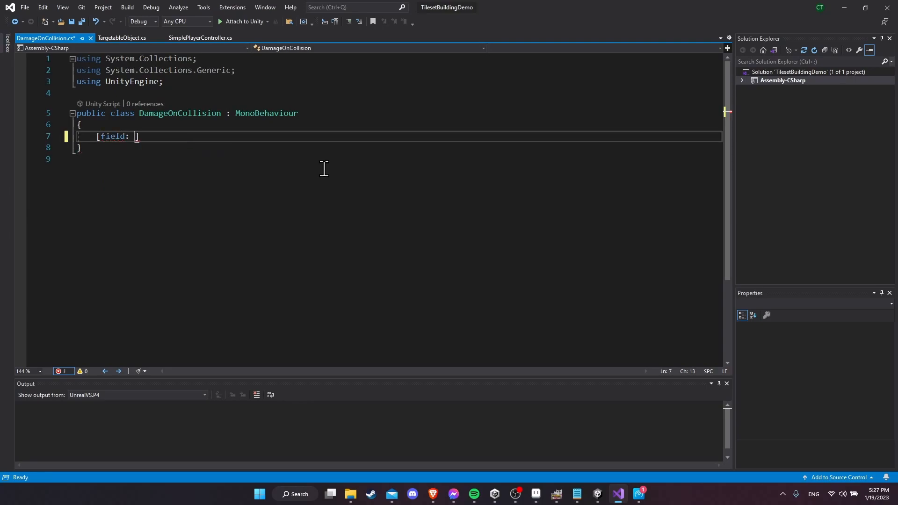
pyautogui.write('SerializeField]')
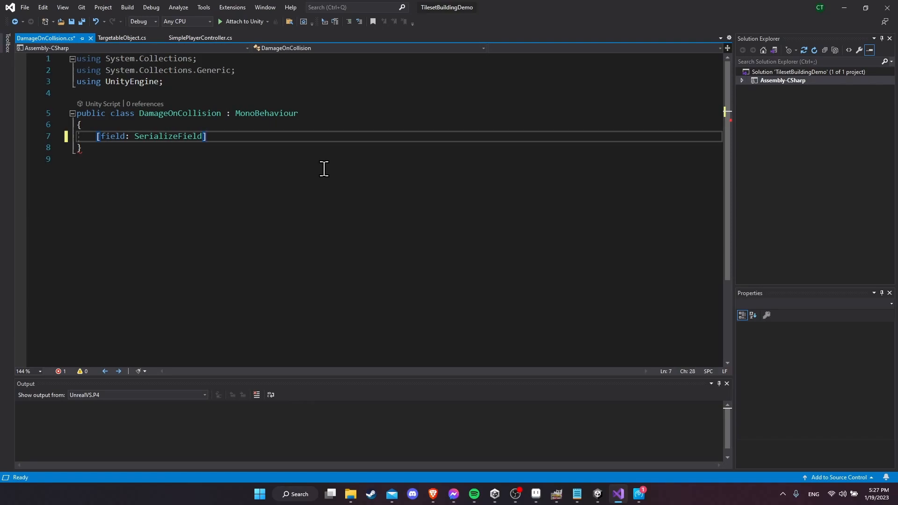
pyautogui.write('public int ')
pyautogui.write('Damage { get; pr')
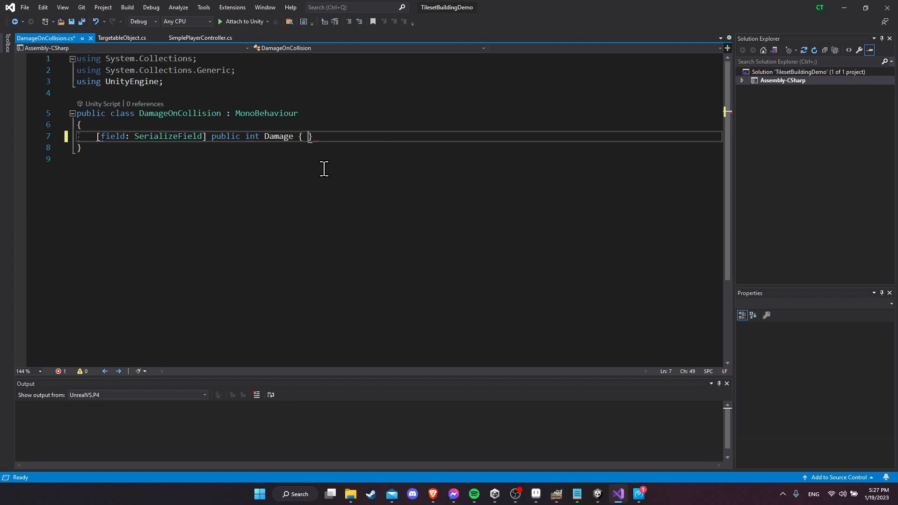
pyautogui.write('ivate set;')
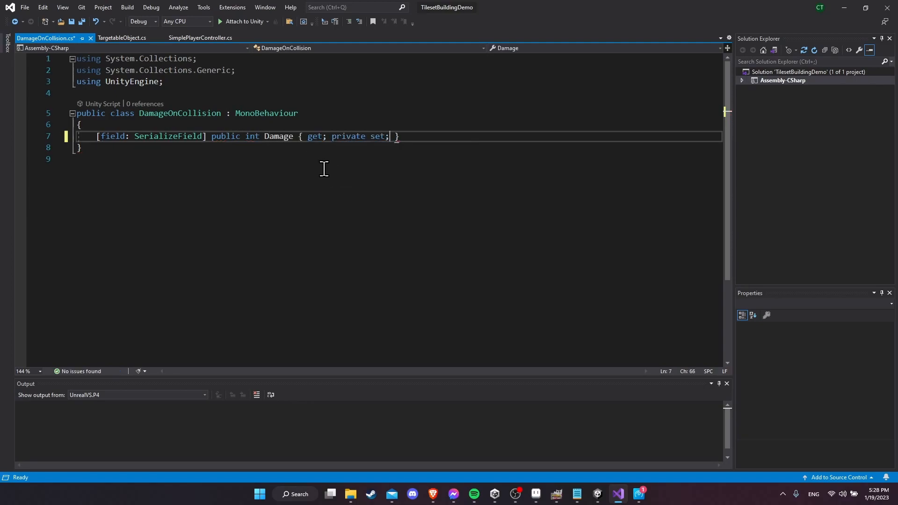
pyautogui.press('End')
pyautogui.hotkey('ctrl', 's')
# Step: Examine the Damage property's field: SerializeField attribute, public access, int type, getter and private setter
pyautogui.moveTo(97, 145); pyautogui.dragTo(129, 146)
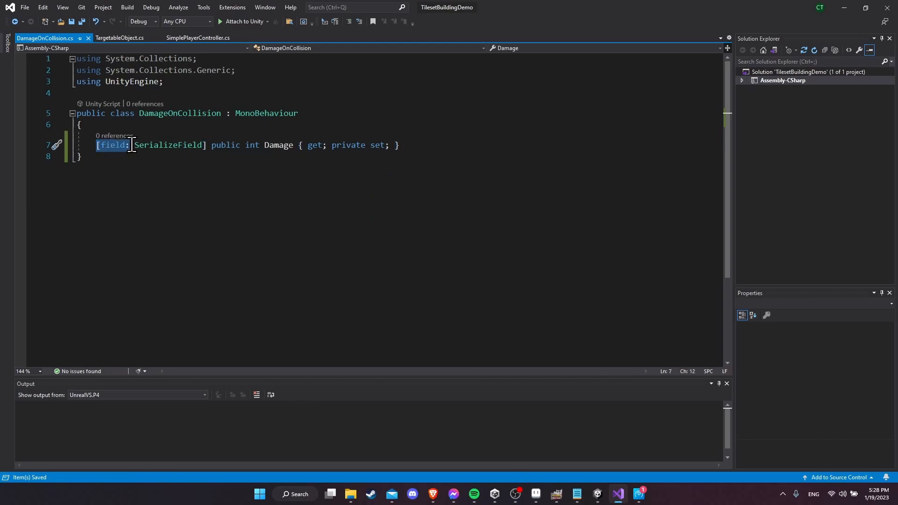
pyautogui.doubleClick(136, 145)
pyautogui.click(165, 145)
pyautogui.moveTo(212, 145); pyautogui.dragTo(243, 145)
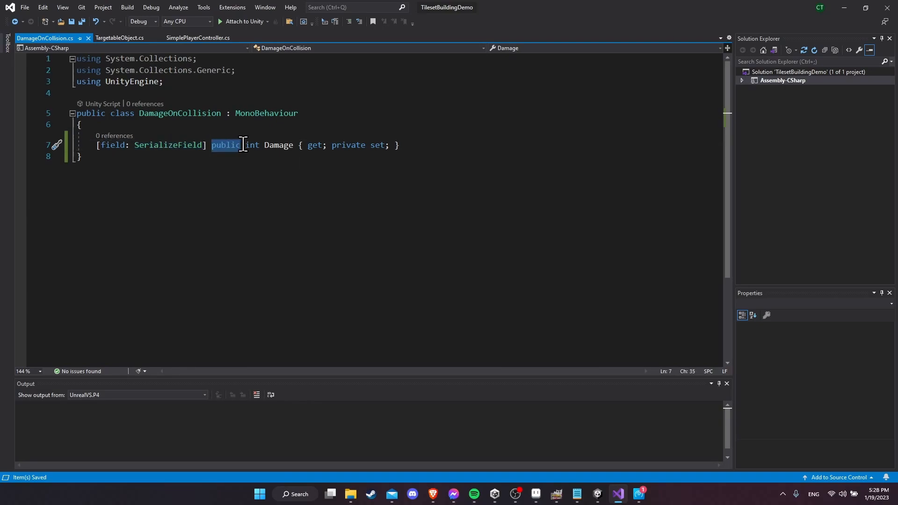
pyautogui.doubleClick(279, 145)
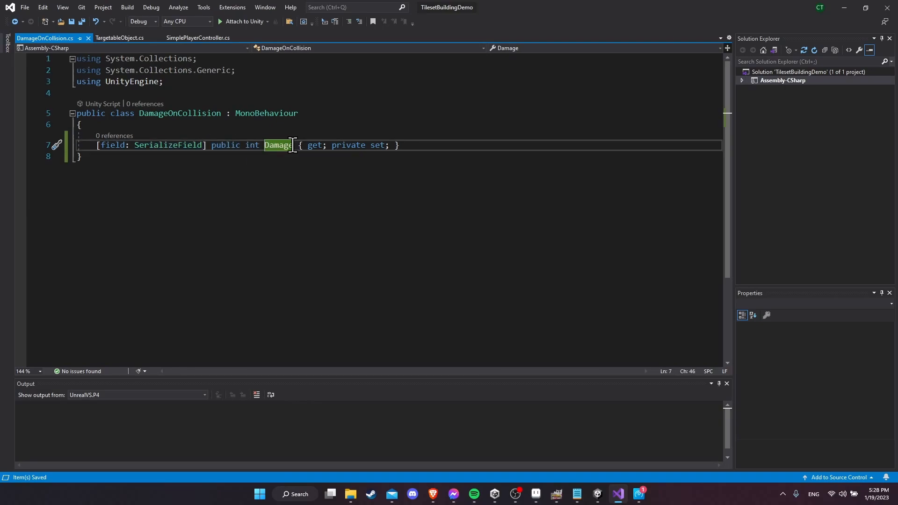
pyautogui.doubleClick(252, 145)
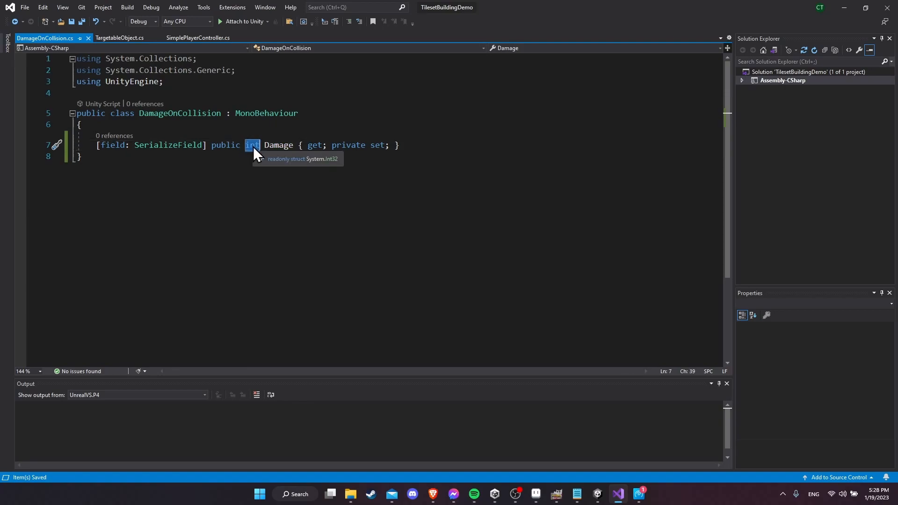
pyautogui.doubleClick(318, 145)
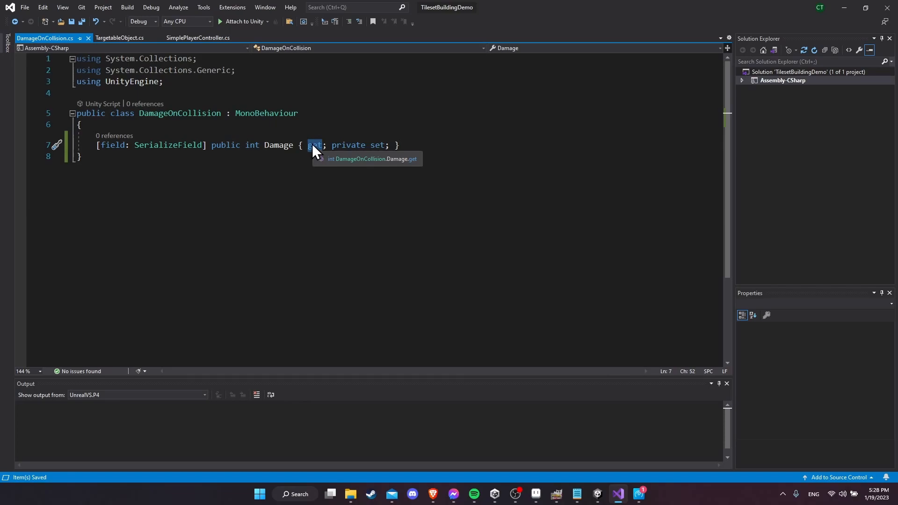
pyautogui.moveTo(332, 145); pyautogui.dragTo(385, 145)
pyautogui.click(358, 145)
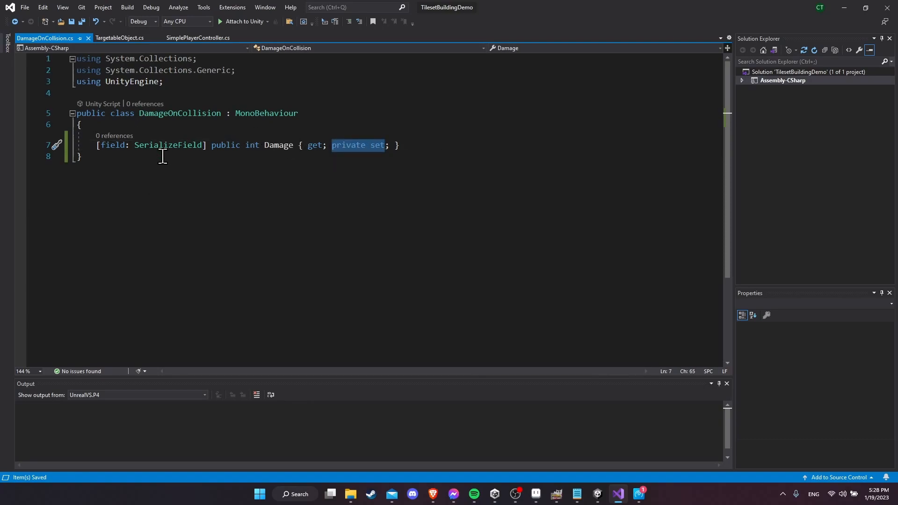
pyautogui.click(188, 145)
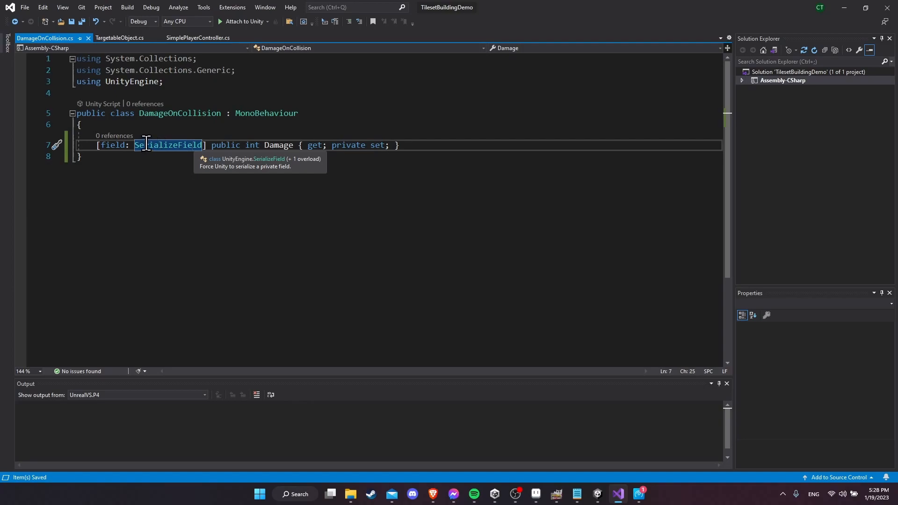
# Step: Add a private void OnCollisionEnter2D(Collision2D collision) method below the Damage property
pyautogui.click(415, 144)
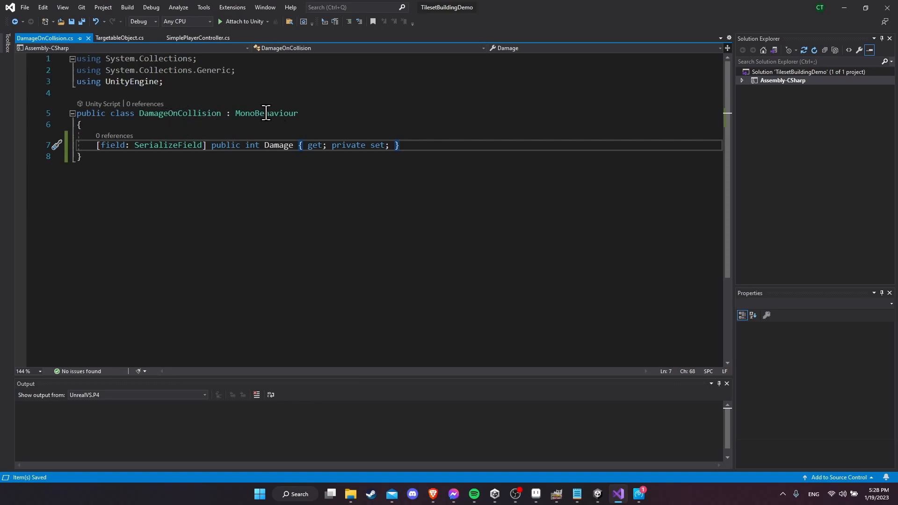
pyautogui.press('Return')
pyautogui.press('Return')
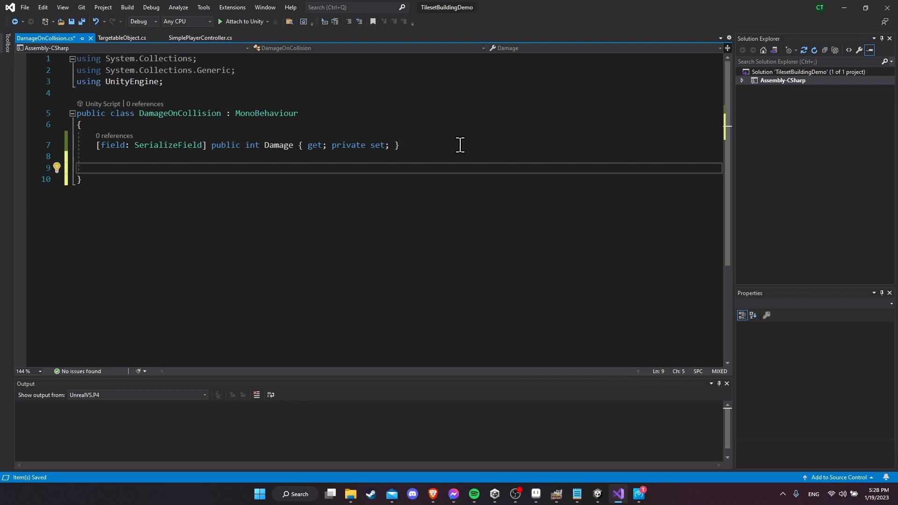
pyautogui.write('OnCollision')
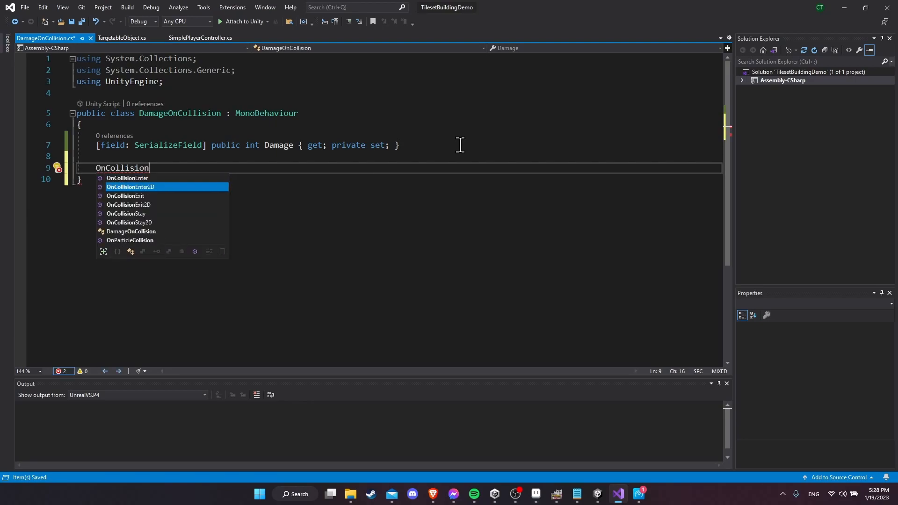
pyautogui.press('Tab')
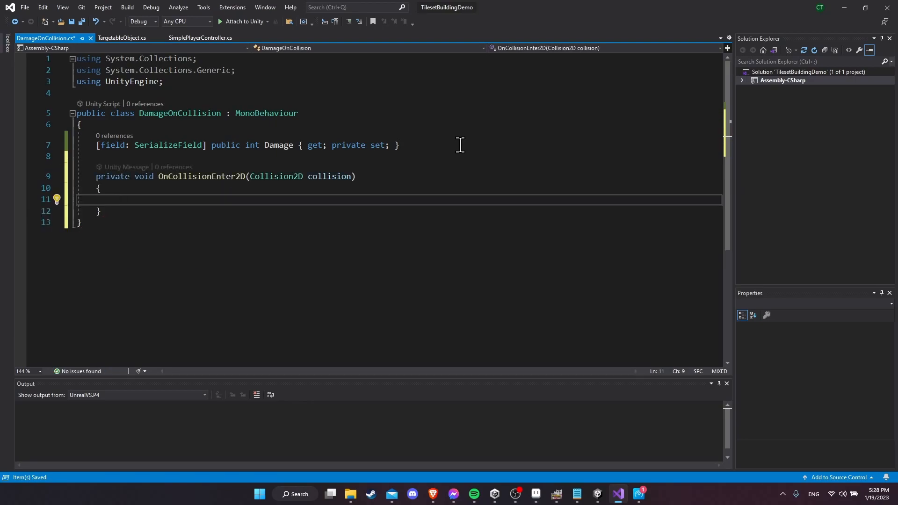
# Step: In OnCollisionEnter2D, declare "TargetableObject targetableObject = collision.gameObject.GetComponent<TargetableObject>();"
pyautogui.hotkey('ctrl', 'x')
pyautogui.hotkey('ctrl', 's')
pyautogui.press('Up')
pyautogui.press('Return')
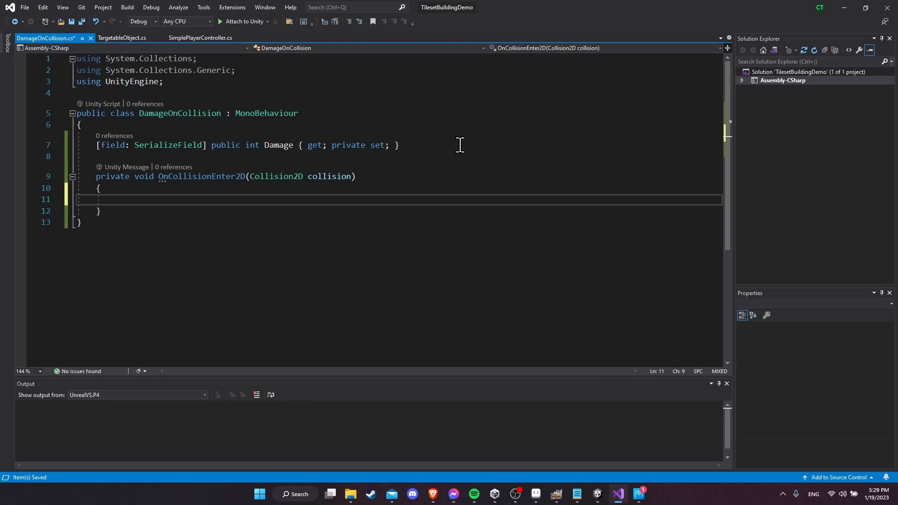
pyautogui.write('TargetableObject')
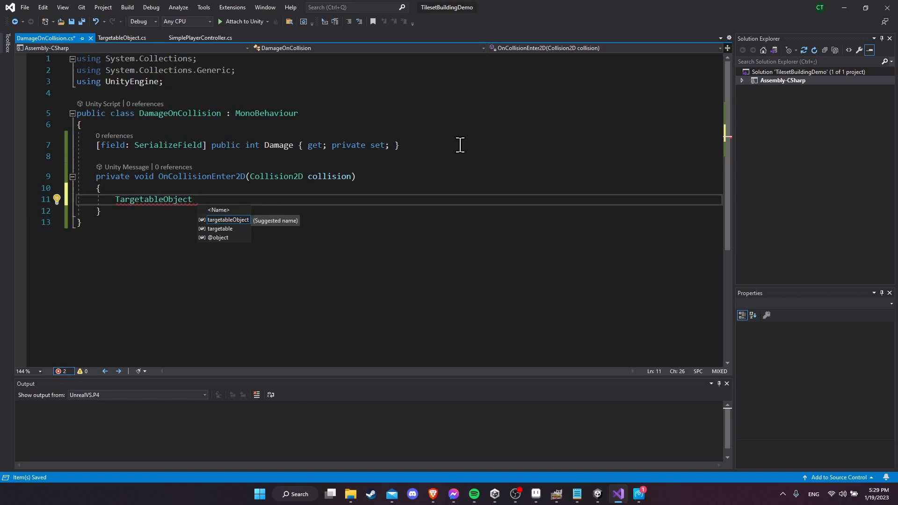
pyautogui.write(' targetableTarget')
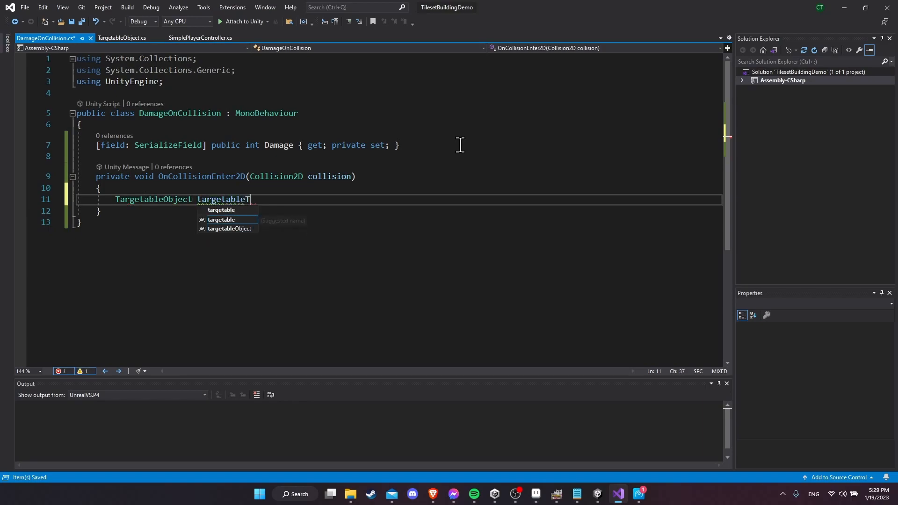
pyautogui.press('BackSpace')
pyautogui.press('BackSpace')
pyautogui.press('BackSpace')
pyautogui.press('BackSpace')
pyautogui.press('BackSpace')
pyautogui.press('BackSpace')
pyautogui.write('Object ')
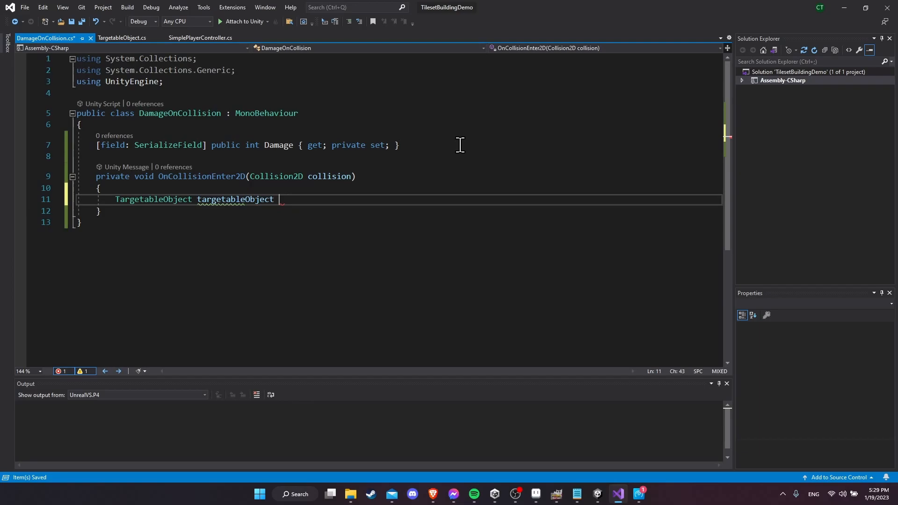
pyautogui.write('= collis')
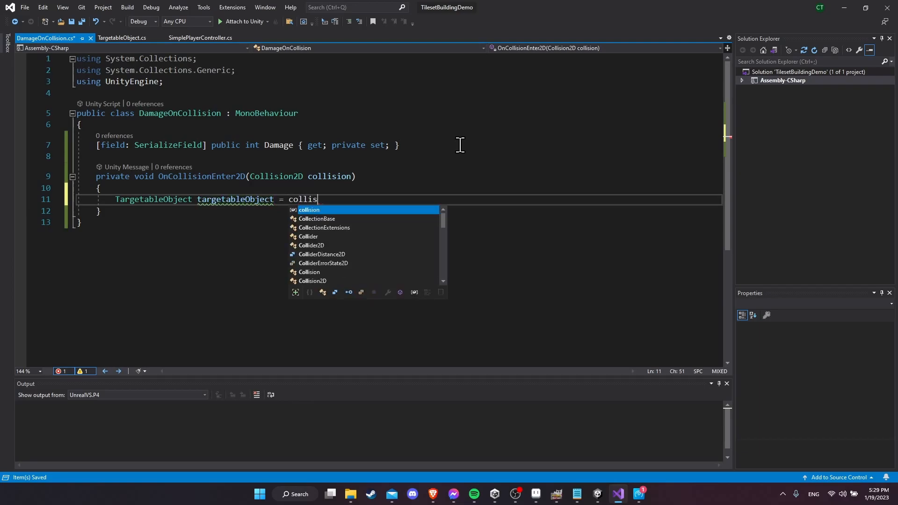
pyautogui.write('ion.gameObject.Ge')
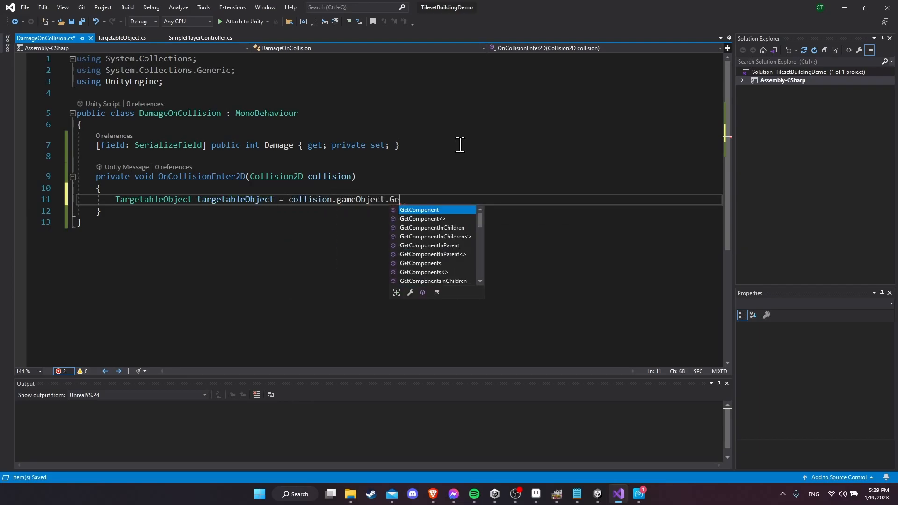
pyautogui.write('tComponent<TargetableObject>(')
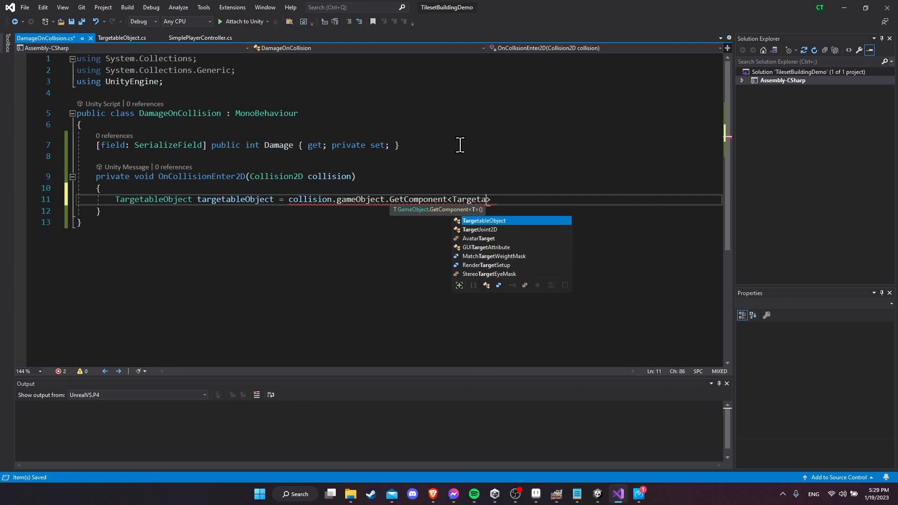
pyautogui.write(');')
# Step: Below the declaration, add an if block with the condition targetableObject != null
pyautogui.press('Return')
pyautogui.press('Return')
pyautogui.write('if(')
pyautogui.write('targetableObject')
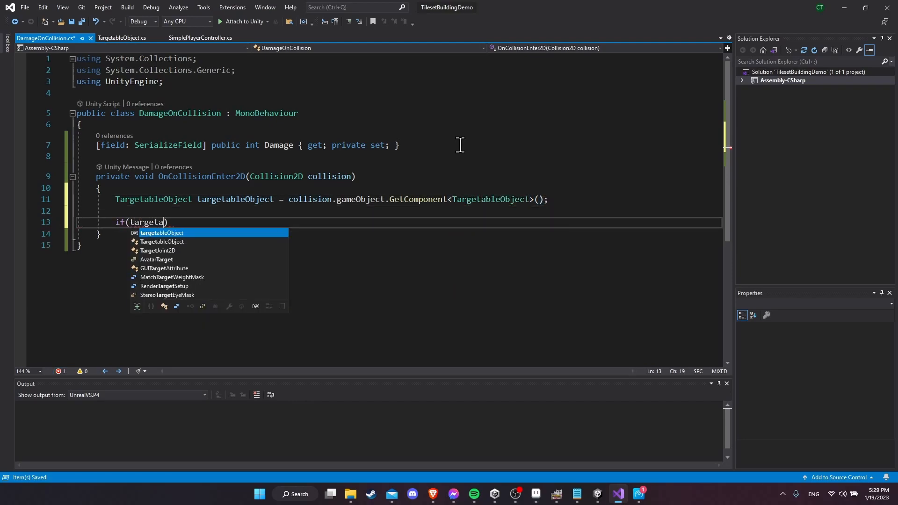
pyautogui.write(' != null) {')
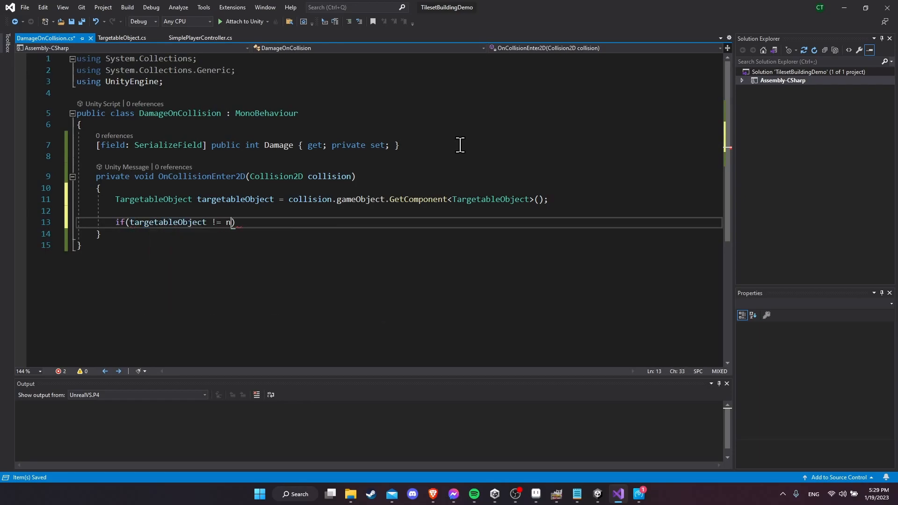
pyautogui.press('Return')
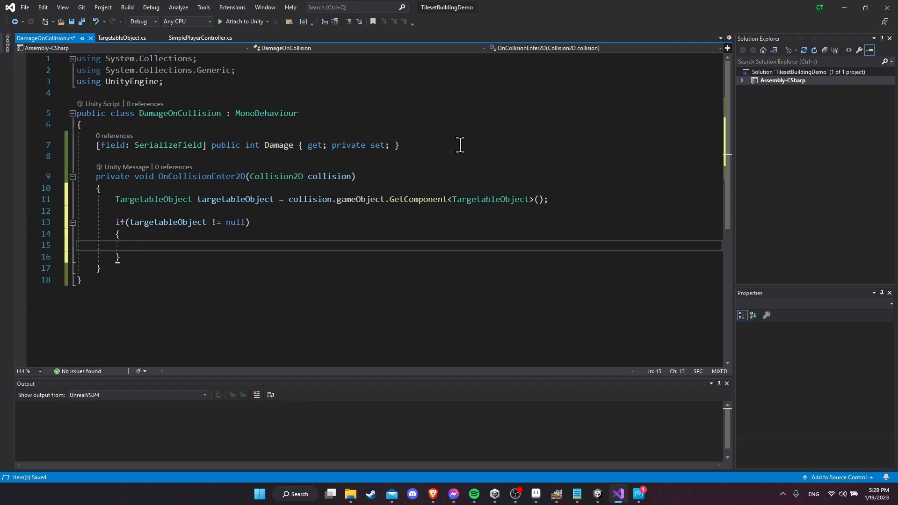
# Step: Inside the if block, call targetableObject.TakeDamage(Damage); and save the script
pyautogui.write('targetableObject.')
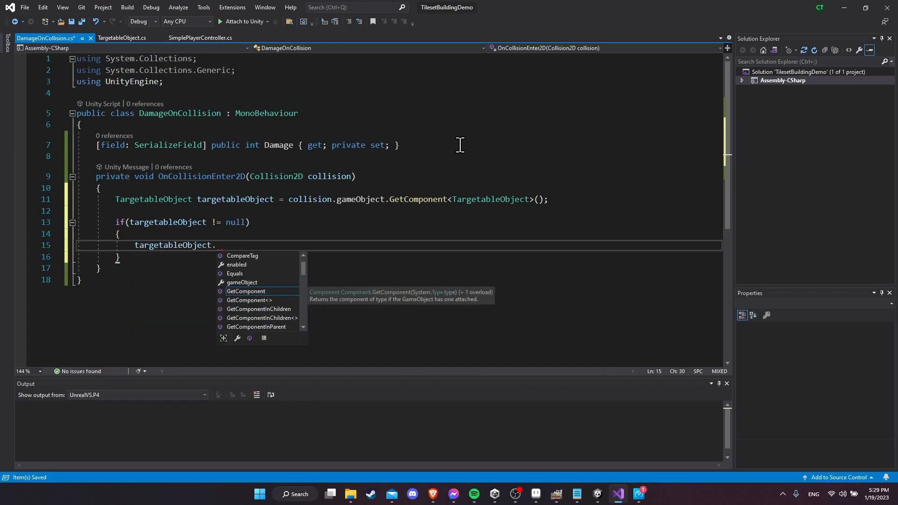
pyautogui.write('TakeDamage(D')
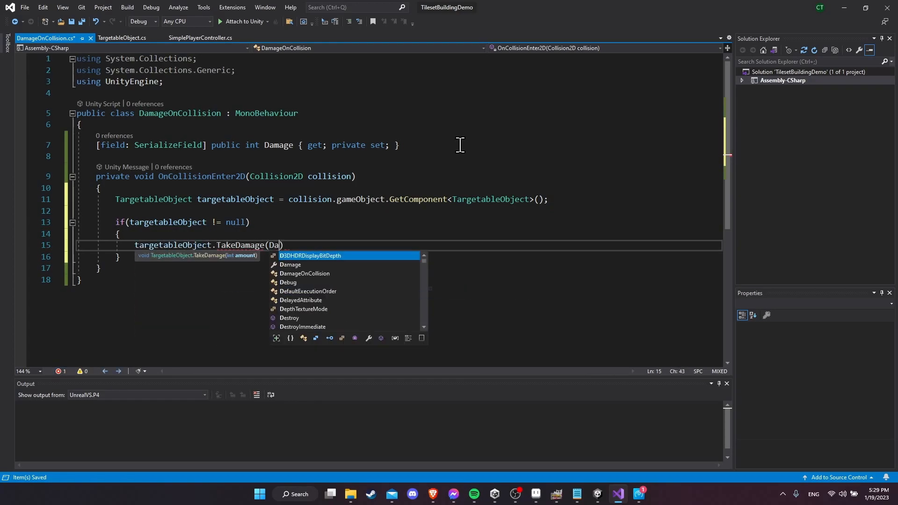
pyautogui.write('amage);')
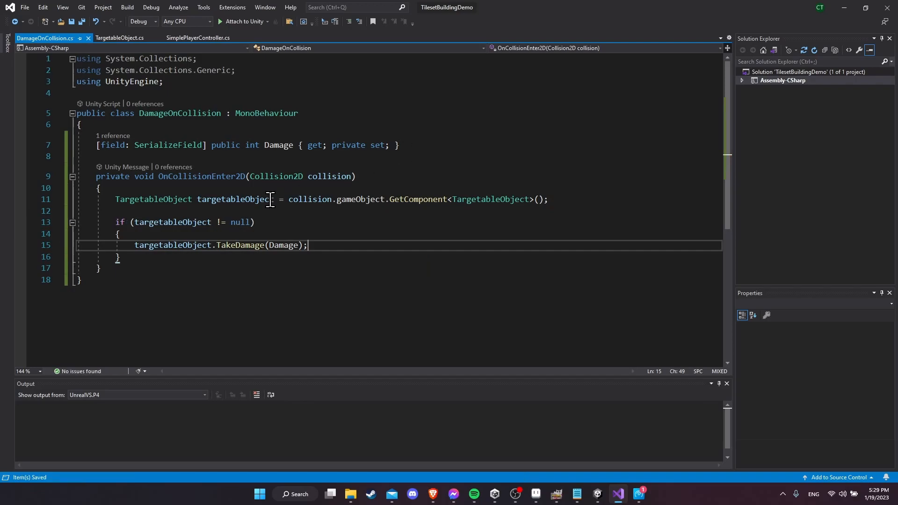
pyautogui.moveTo(235, 114); pyautogui.dragTo(241, 142)
pyautogui.click(259, 280)
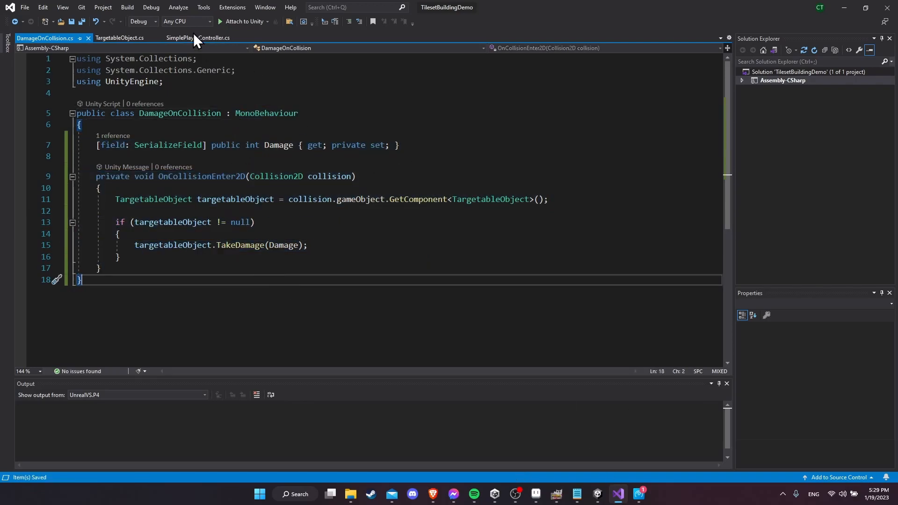
# Step: Switch to Unity and show the Console
pyautogui.click(597, 493)
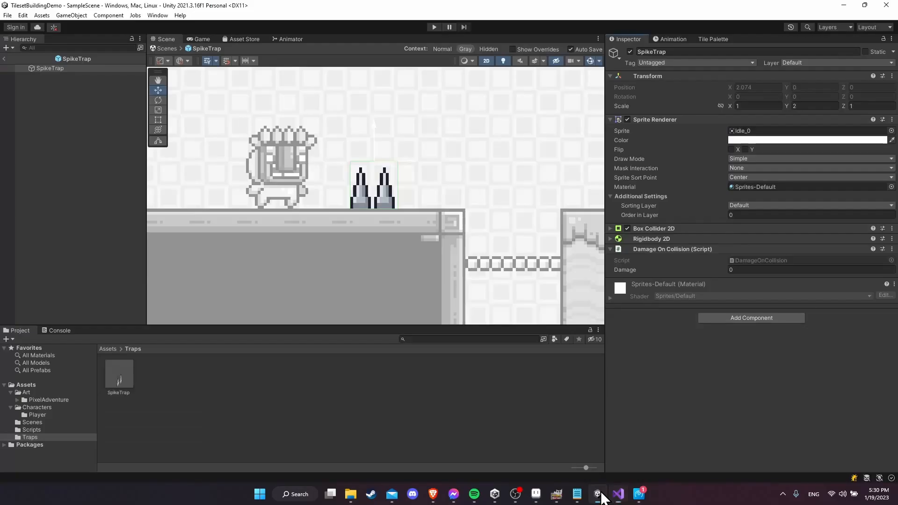
pyautogui.click(59, 330)
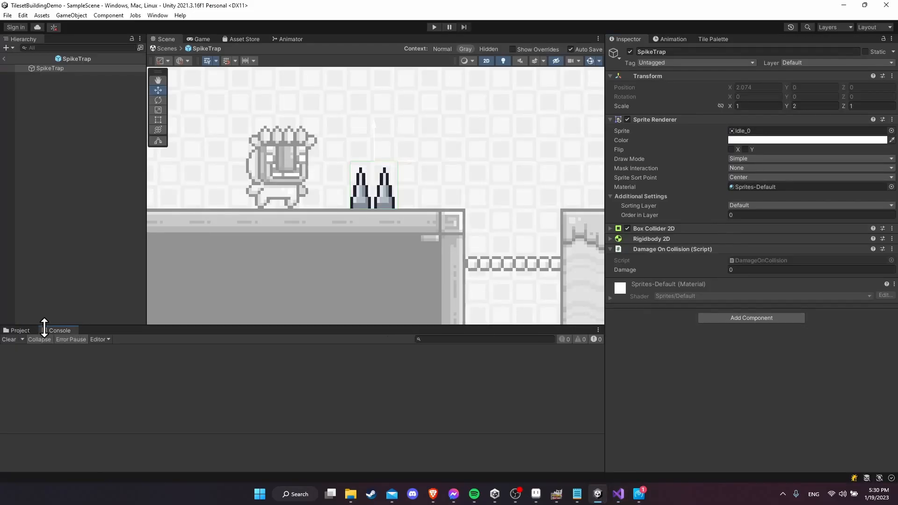
pyautogui.click(434, 27)
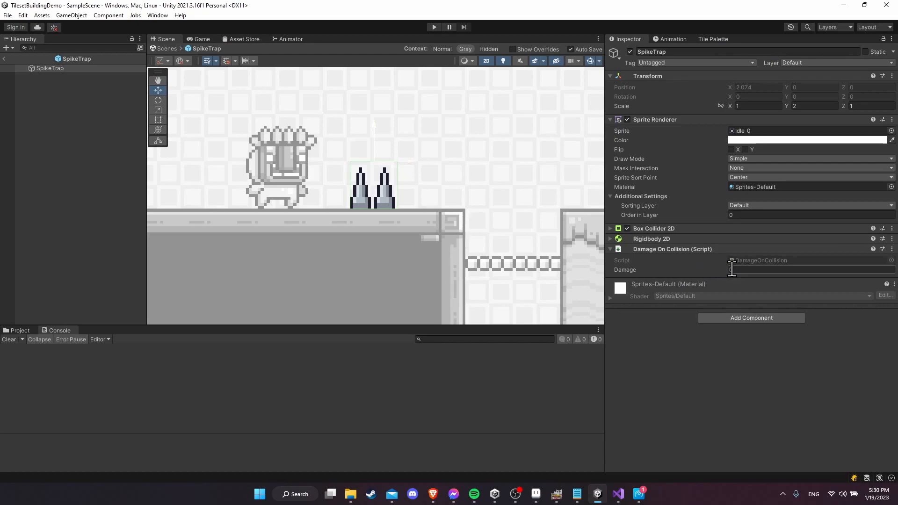
# Step: Switch to Visual Studio, give the Damage property a default value of 5, and save the script
pyautogui.hotkey('alt', 'Tab')
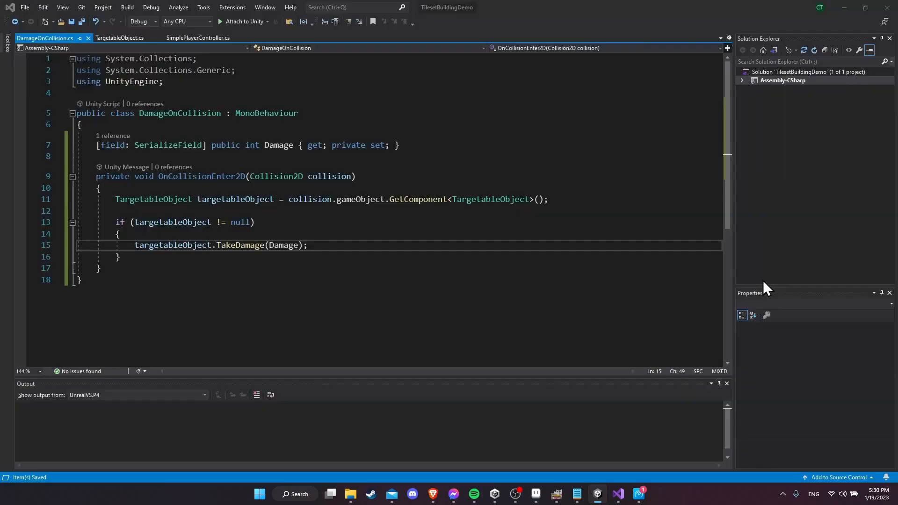
pyautogui.click(417, 145)
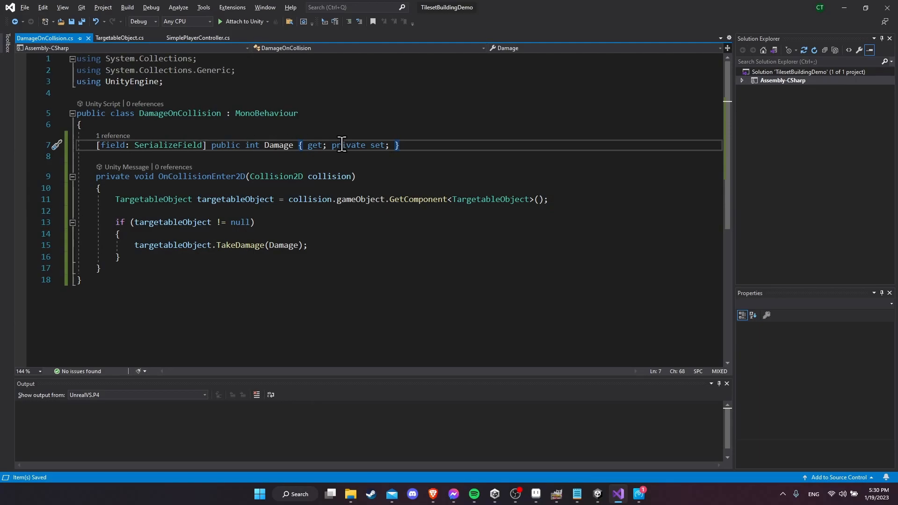
pyautogui.moveTo(162, 145)
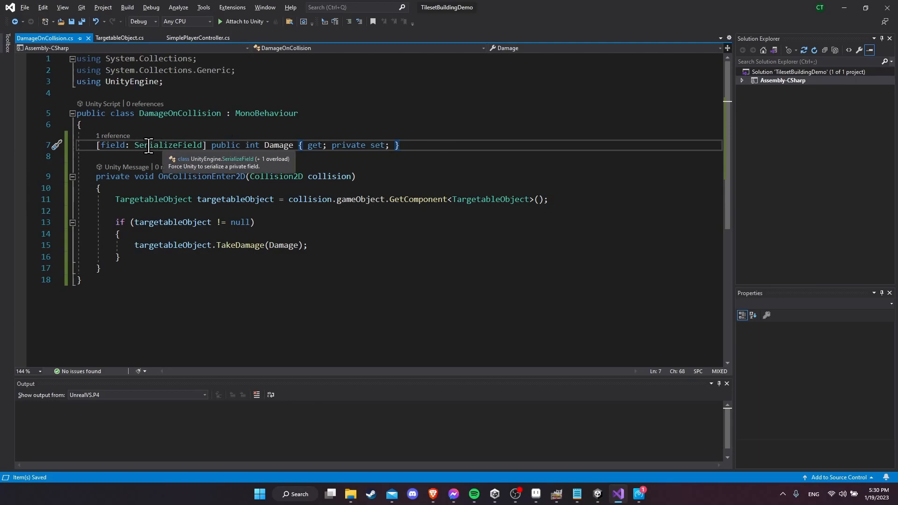
pyautogui.write('= 5')
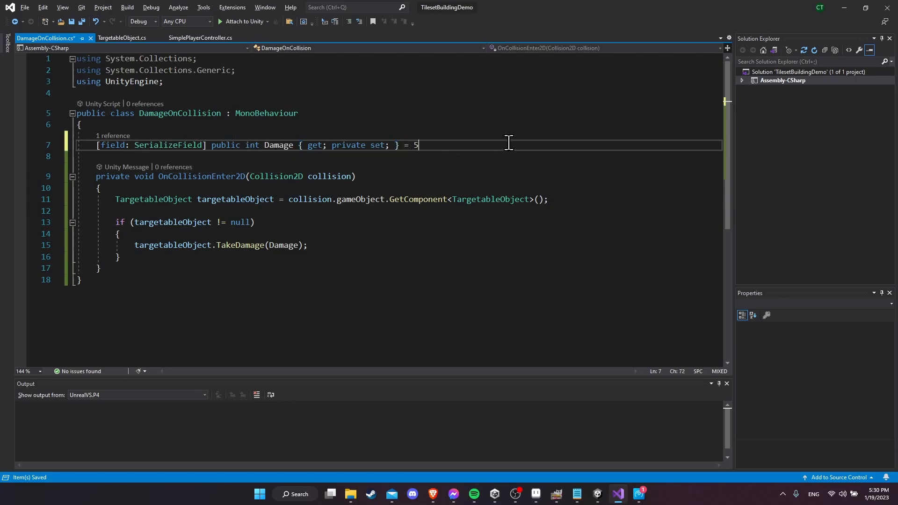
pyautogui.write(';')
pyautogui.hotkey('ctrl', 's')
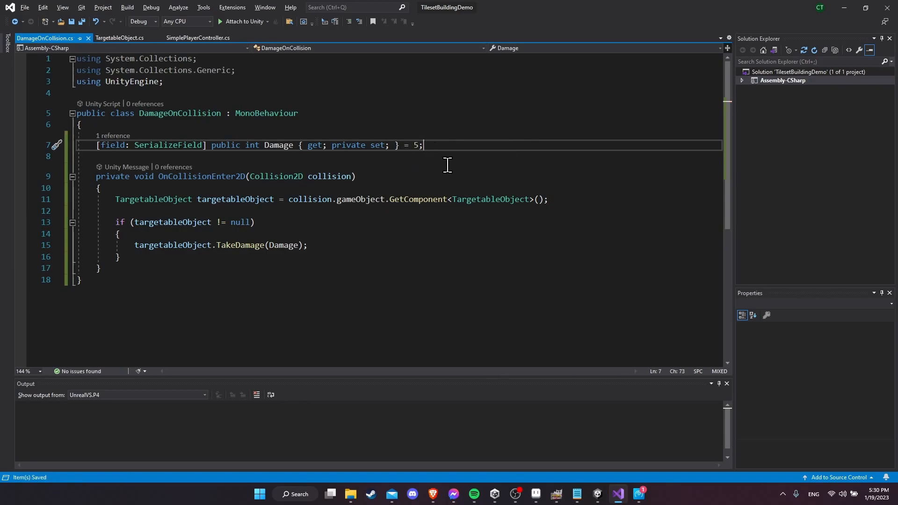
# Step: Switch to Unity and set the SpikeTrap prefab's Damage On Collision damage to 5
pyautogui.click(598, 494)
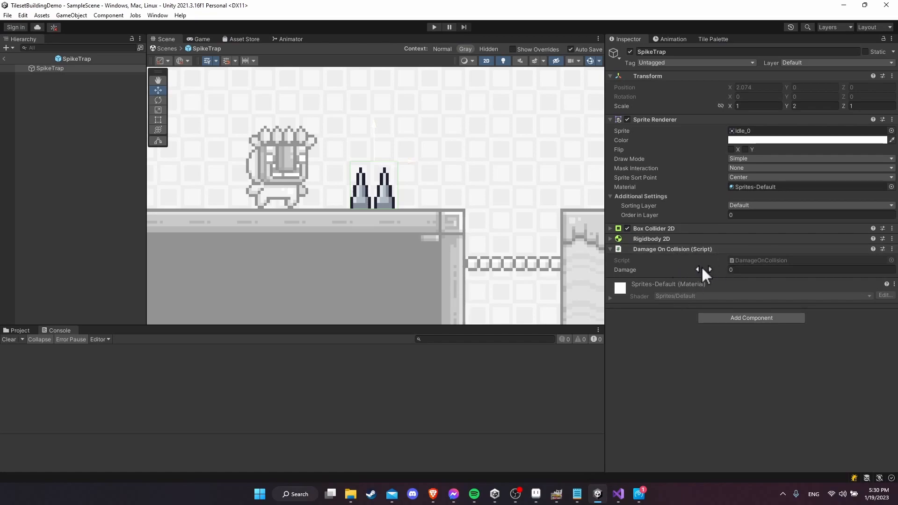
pyautogui.write('5')
pyautogui.click(822, 329)
# Step: Add a second Damage On Collision component to SpikeTrap to check its default damage, and remove that duplicate
pyautogui.click(751, 317)
pyautogui.click(745, 346)
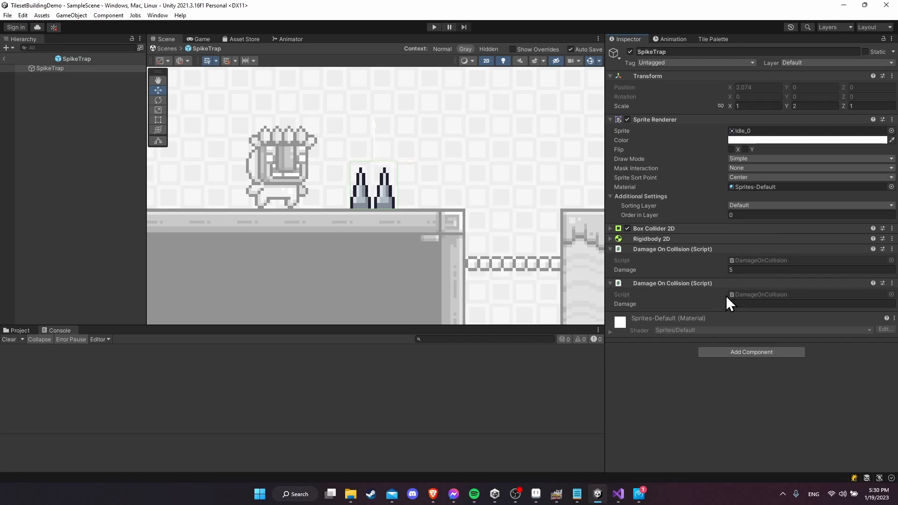
pyautogui.click(891, 283)
pyautogui.click(856, 307)
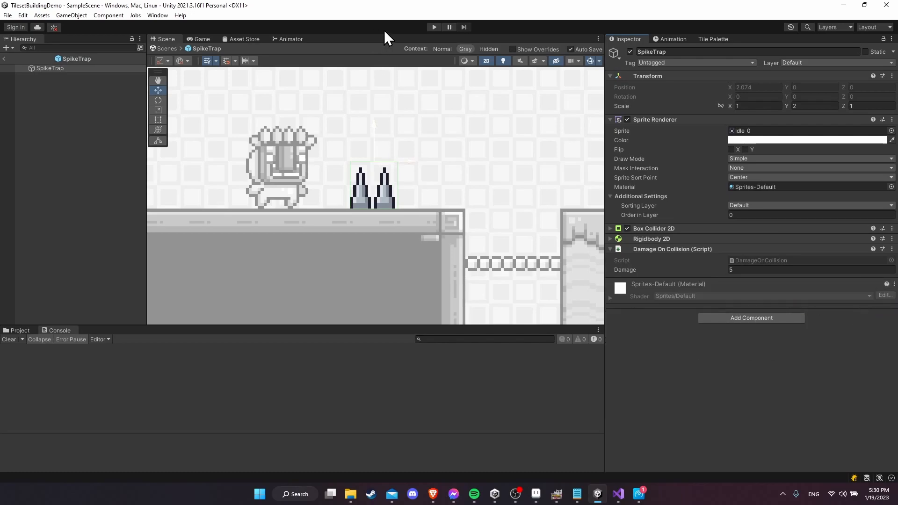
# Step: Run the game, move the player around to test the spike trap collision, and stop play mode
pyautogui.click(435, 28)
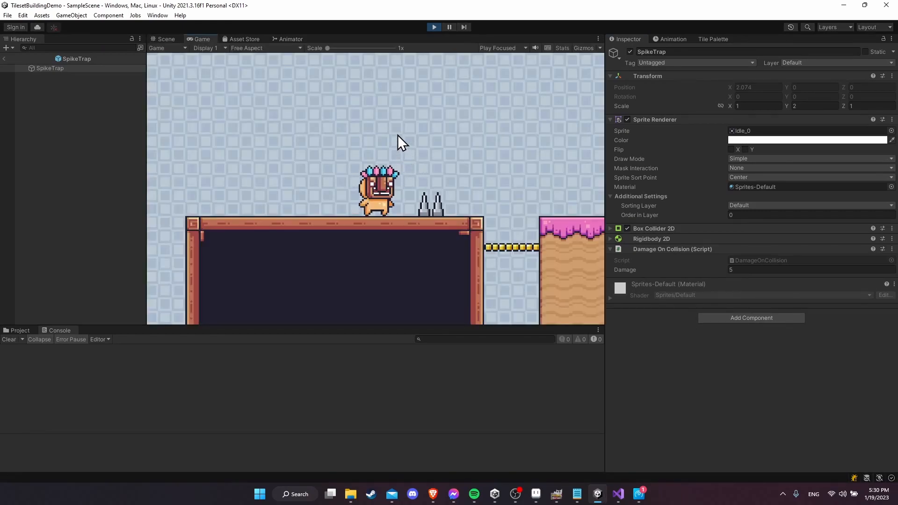
pyautogui.press('d')
pyautogui.press('a')
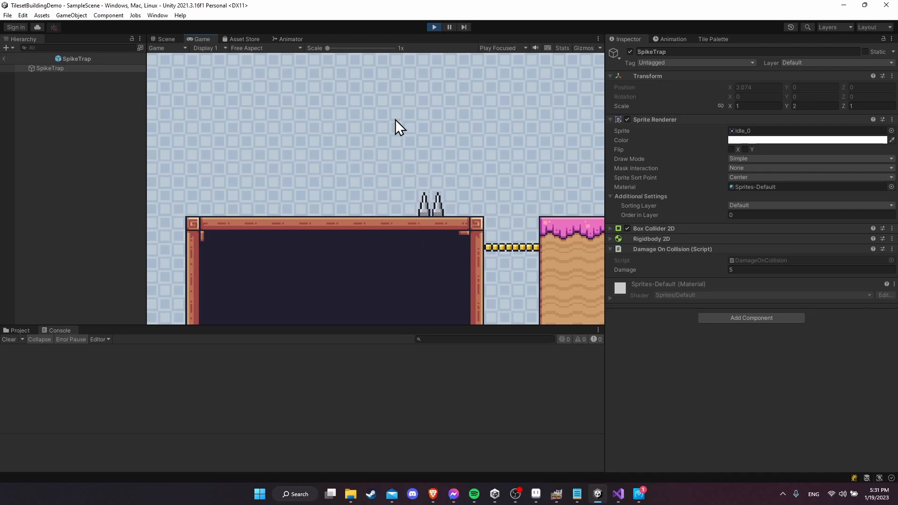
pyautogui.click(434, 27)
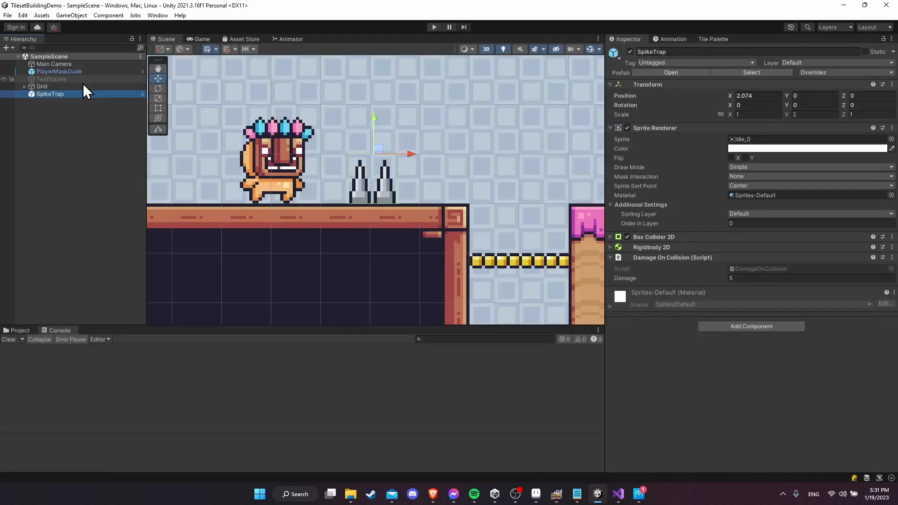
# Step: In the PlayerMaskDude prefab's animator controller, enable Has Exit Time on the hit -> idle transition with an exit time of 1
pyautogui.click(139, 72)
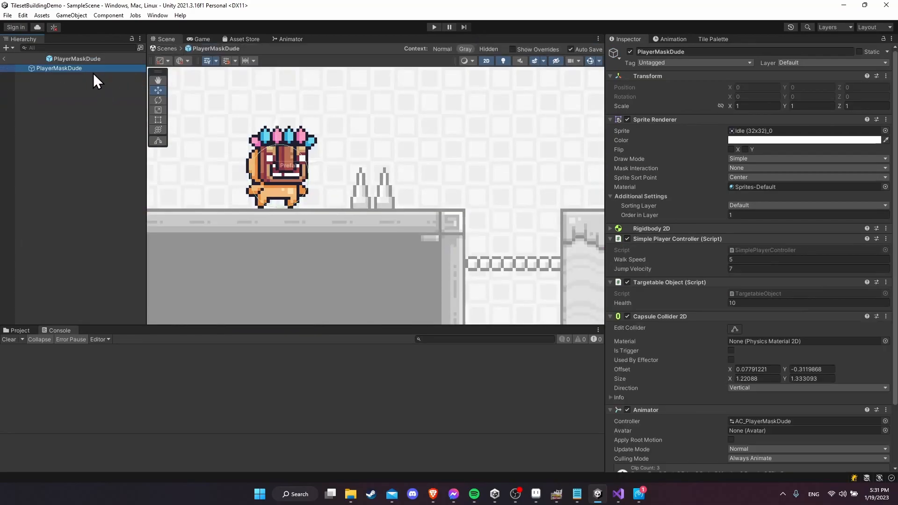
pyautogui.click(280, 37)
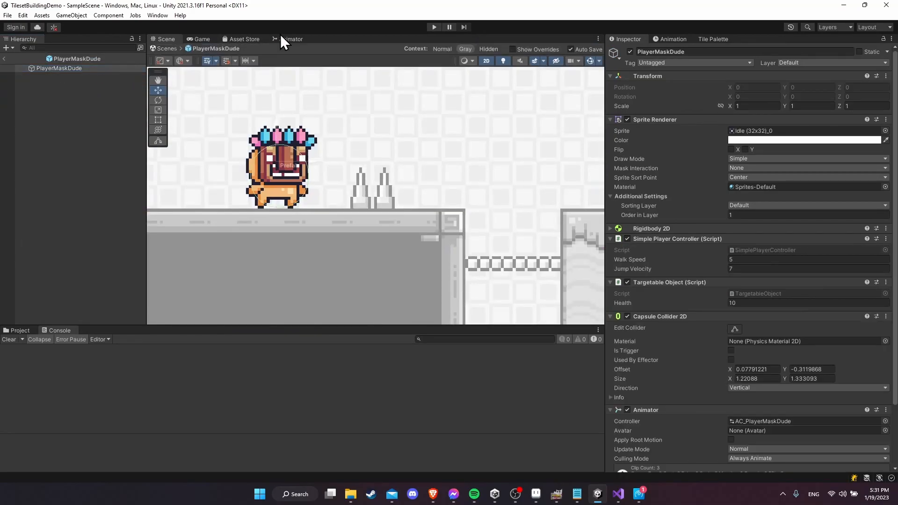
pyautogui.click(469, 157)
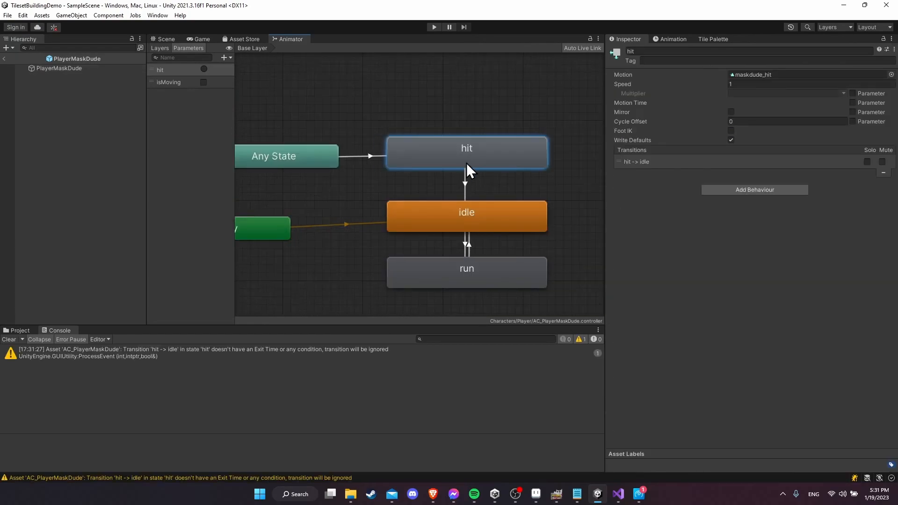
pyautogui.click(465, 184)
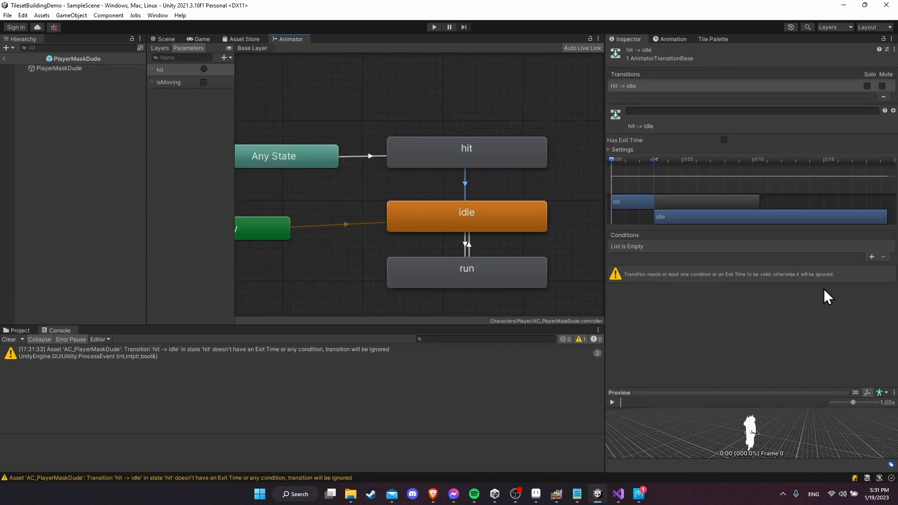
pyautogui.click(610, 149)
pyautogui.click(723, 141)
pyautogui.click(736, 159)
pyautogui.write('1')
pyautogui.press('Return')
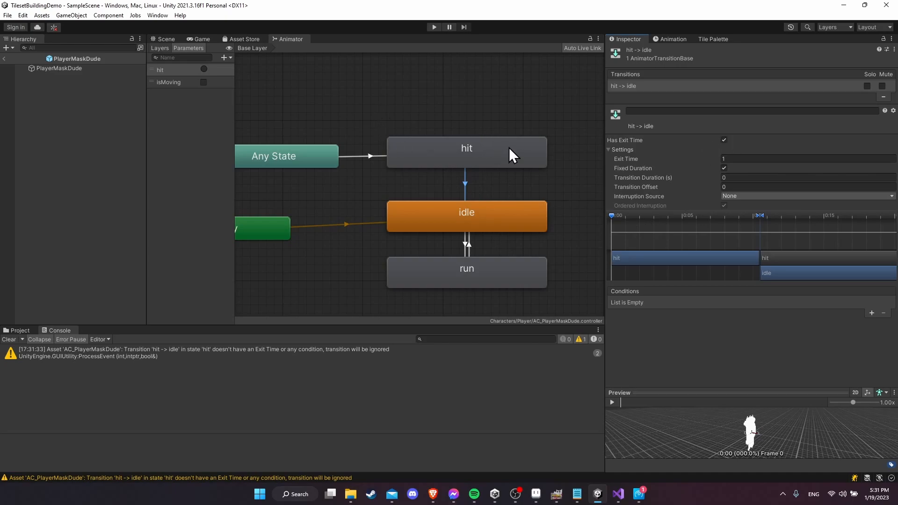
# Step: Run the game, move the player back and forth by the spike trap to test the hit animation, and stop play mode
pyautogui.click(164, 39)
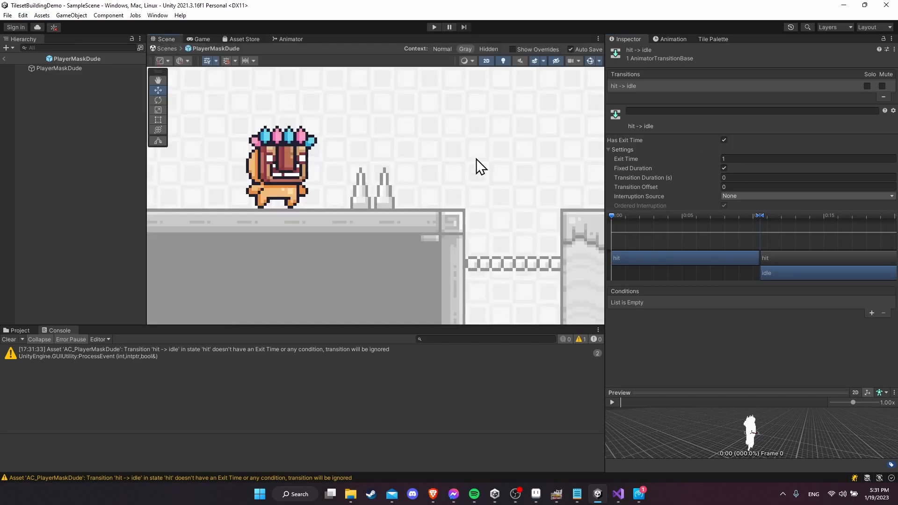
pyautogui.click(434, 27)
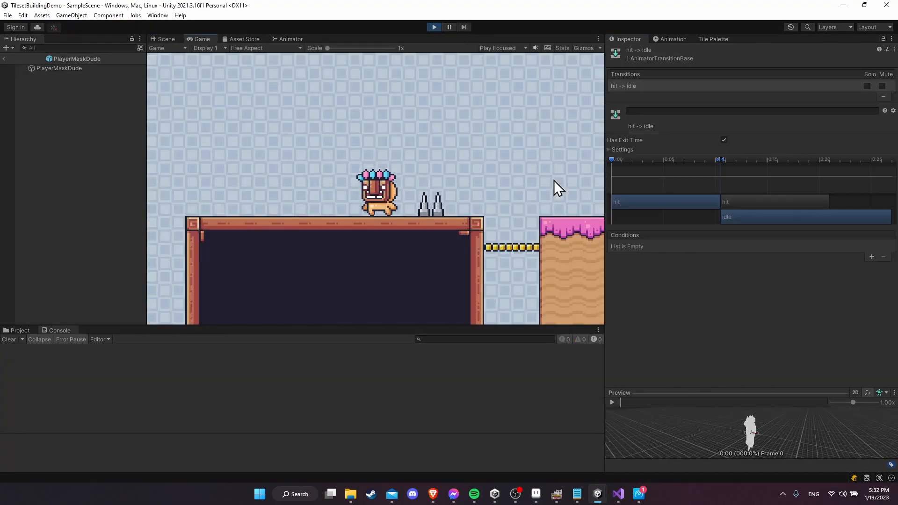
pyautogui.press('a')
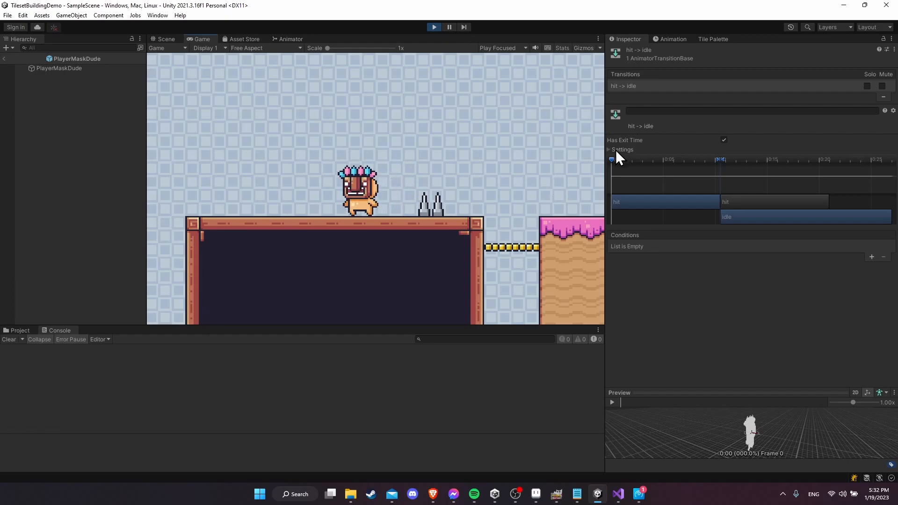
pyautogui.click(610, 149)
pyautogui.press('d')
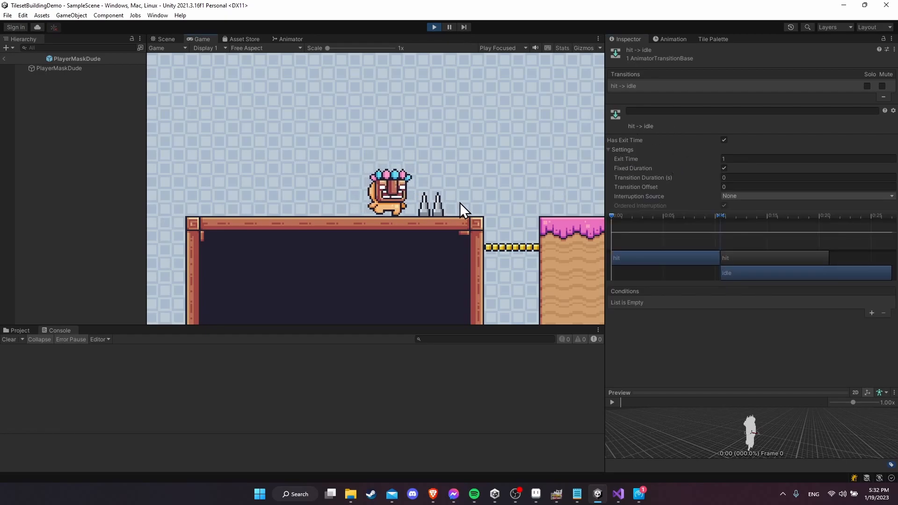
pyautogui.click(434, 27)
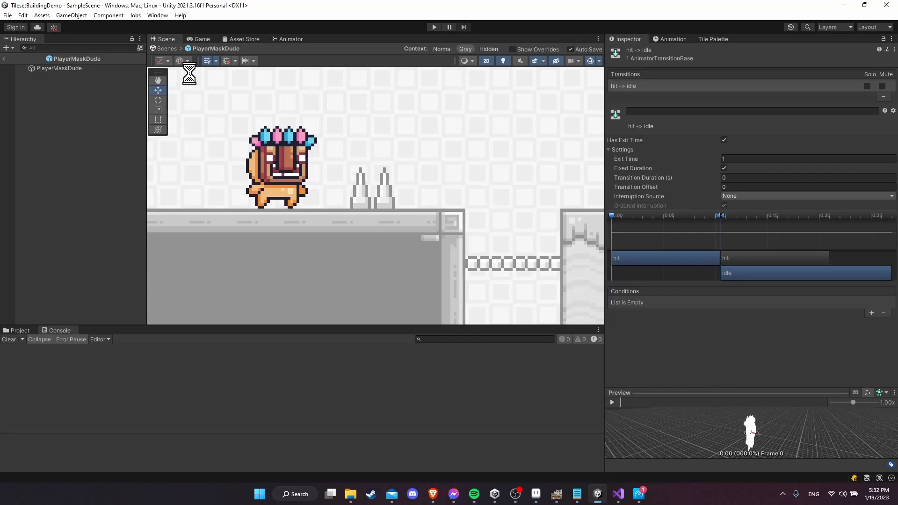
# Step: Return to SampleScene and examine the spike trap and the gap and terrain beside it
pyautogui.click(319, 161)
pyautogui.scroll(3, 318, 170)
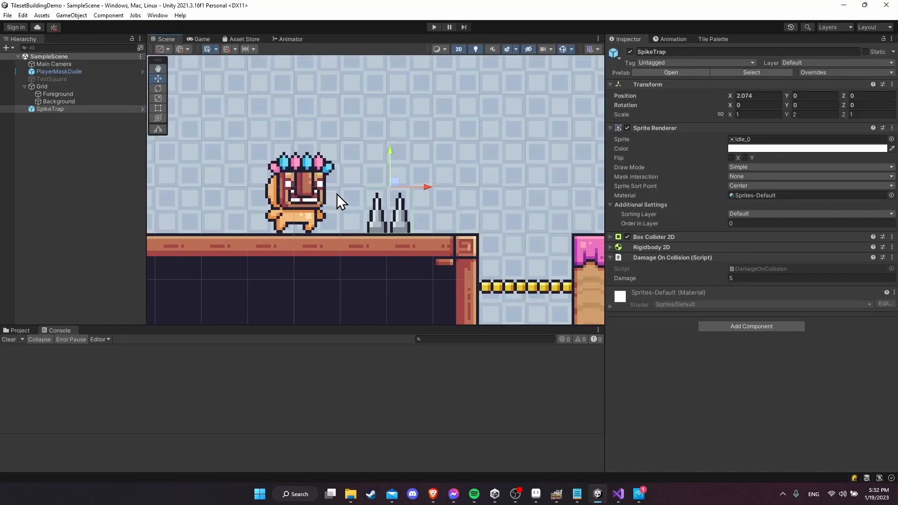
pyautogui.moveTo(413, 198); pyautogui.dragTo(371, 193, button='middle')
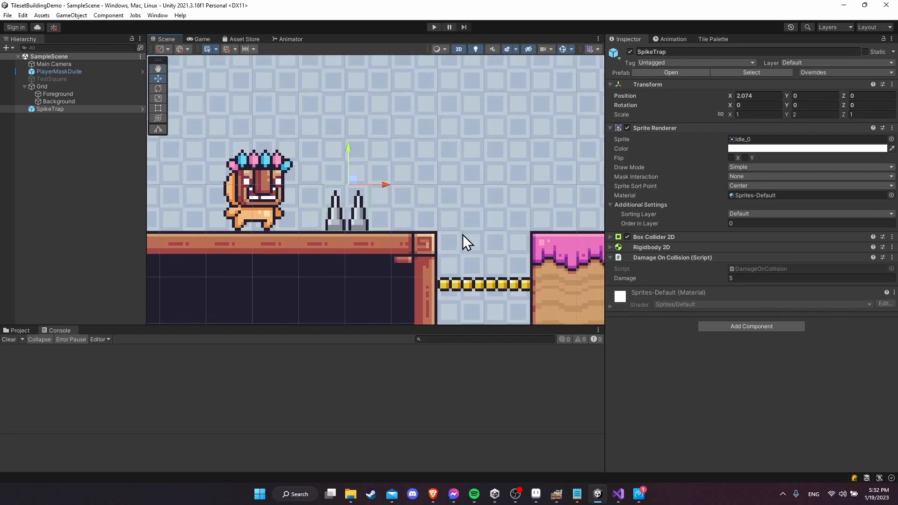
pyautogui.scroll(-2, 475, 229)
pyautogui.moveTo(476, 228); pyautogui.dragTo(392, 232, button='middle')
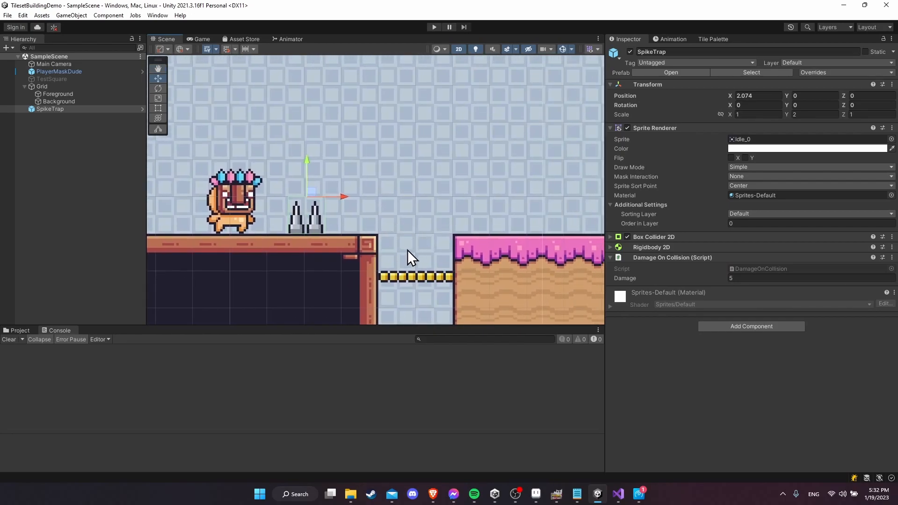
pyautogui.scroll(-2, 440, 241)
pyautogui.moveTo(448, 241); pyautogui.dragTo(393, 242, button='middle')
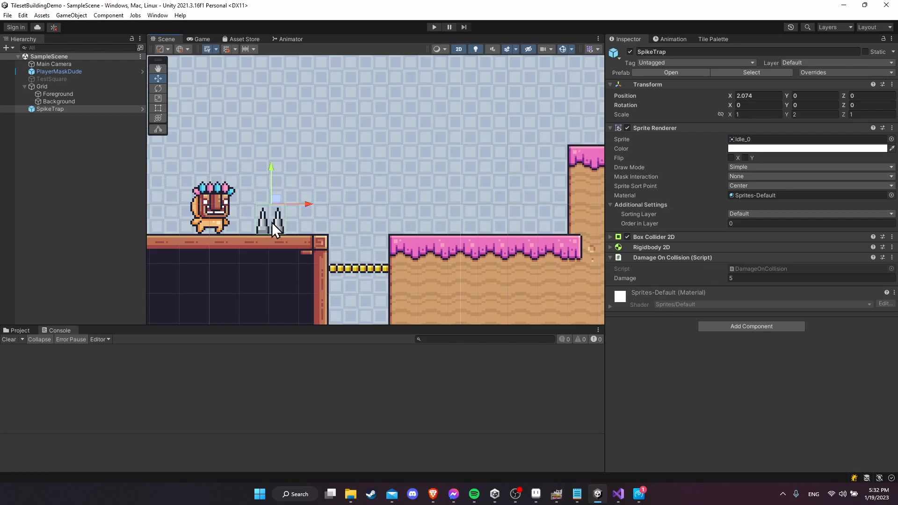
pyautogui.scroll(2, 272, 222)
pyautogui.scroll(4, 292, 209)
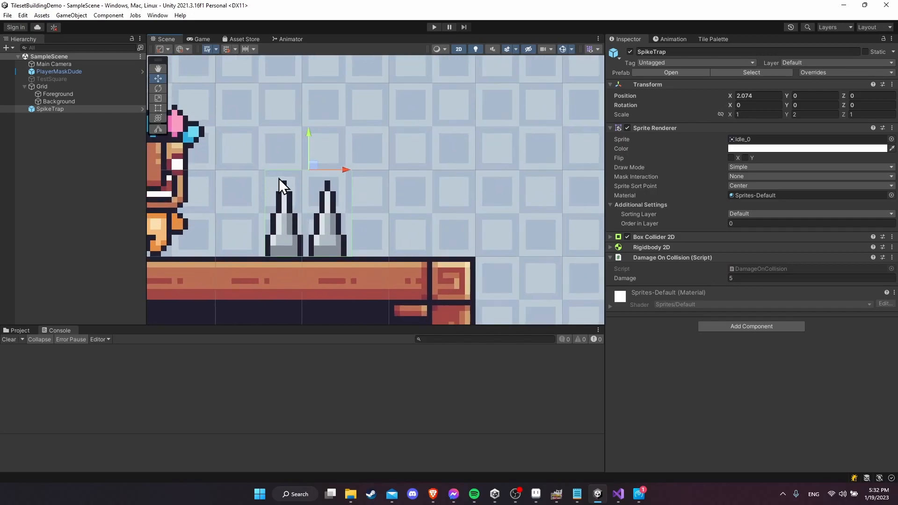
# Step: In the SpikeTrap prefab, lower the Box Collider 2D's top edge to the spike tips, making it about 0.44 high, and return to the scene
pyautogui.click(141, 110)
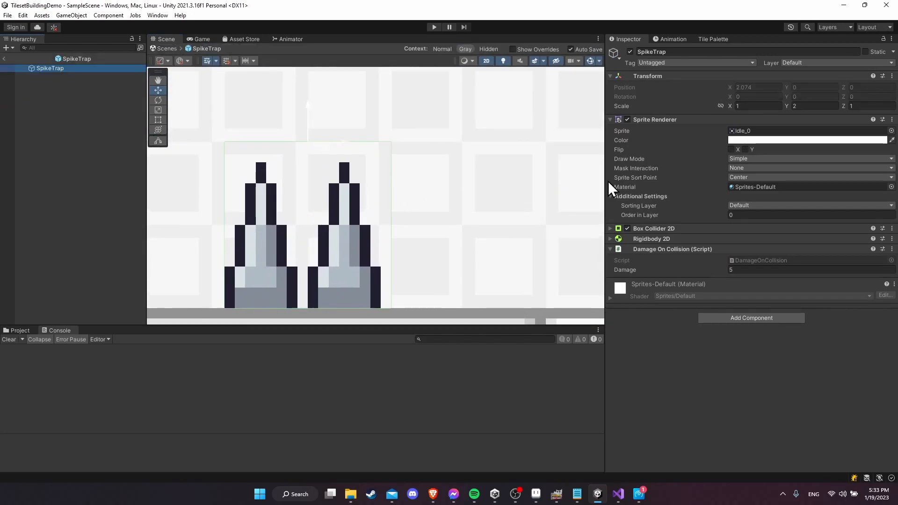
pyautogui.click(610, 228)
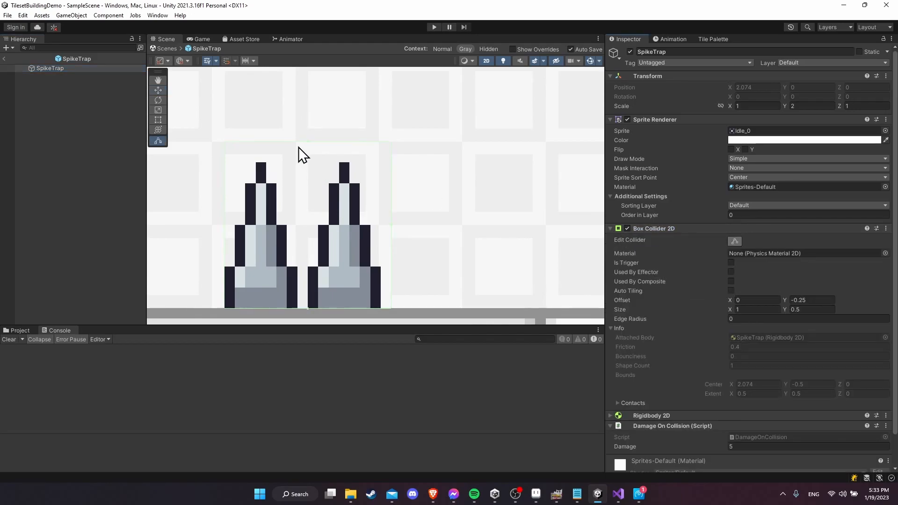
pyautogui.moveTo(308, 142); pyautogui.dragTo(307, 163)
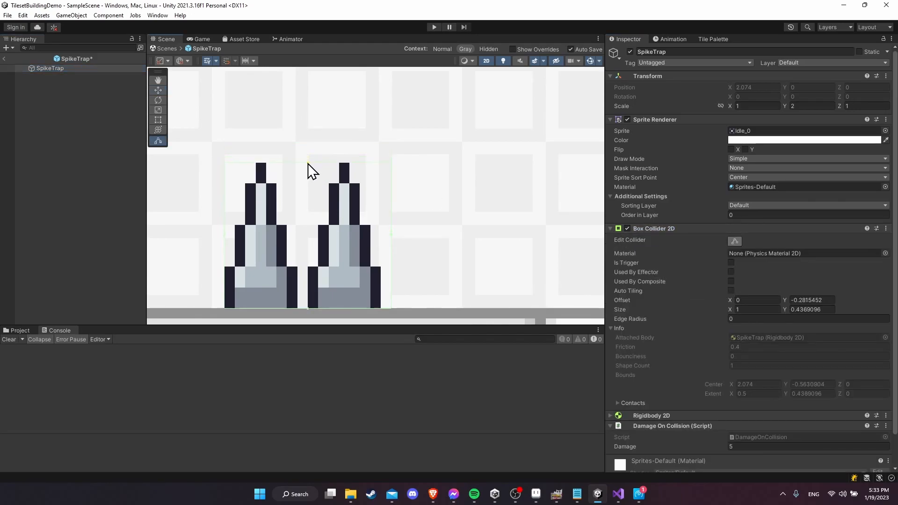
pyautogui.click(734, 241)
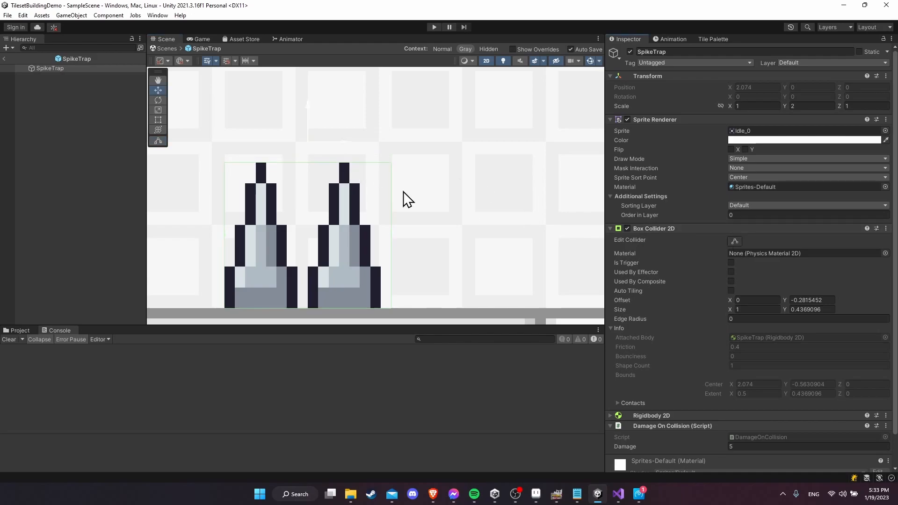
pyautogui.scroll(-1, 403, 192)
pyautogui.click(6, 60)
# Step: Show the Terrain_PixelAdventure palette for painting tiles
pyautogui.scroll(2, 412, 201)
pyautogui.click(705, 39)
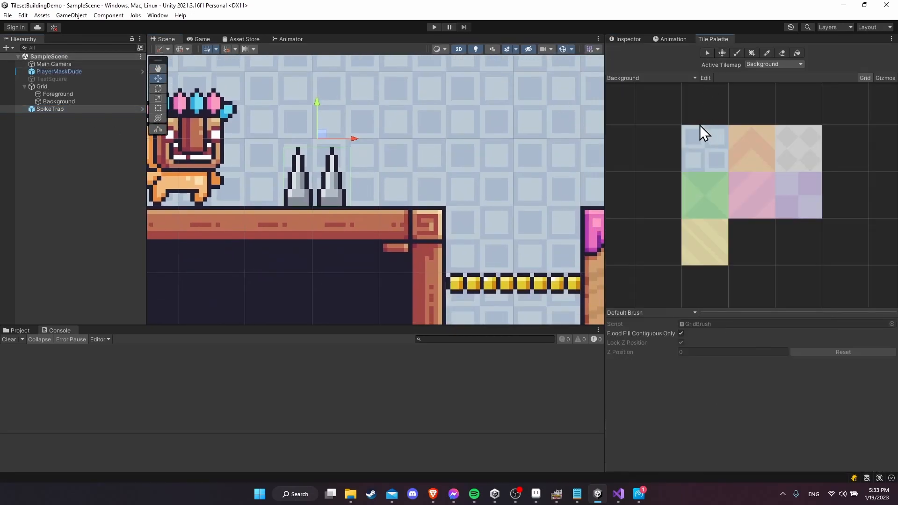
pyautogui.click(659, 79)
pyautogui.click(663, 98)
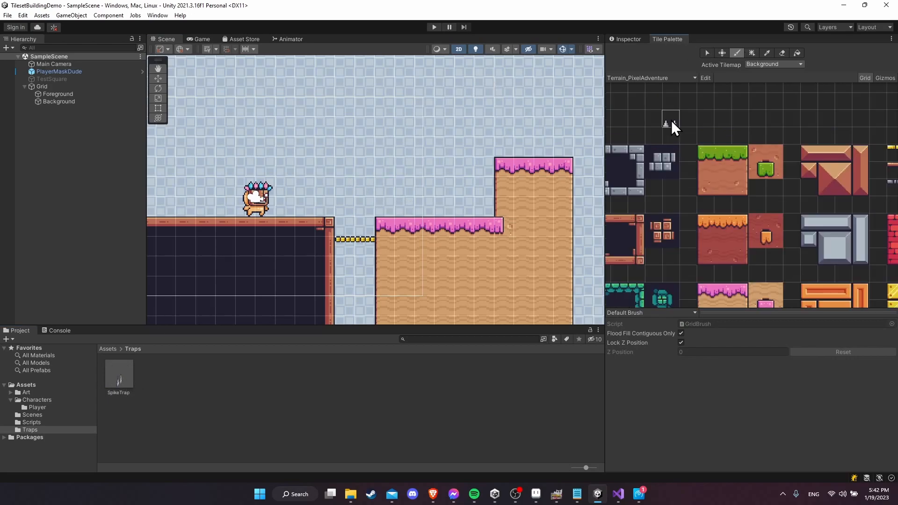
pyautogui.moveTo(710, 144); pyautogui.dragTo(703, 124, button='middle')
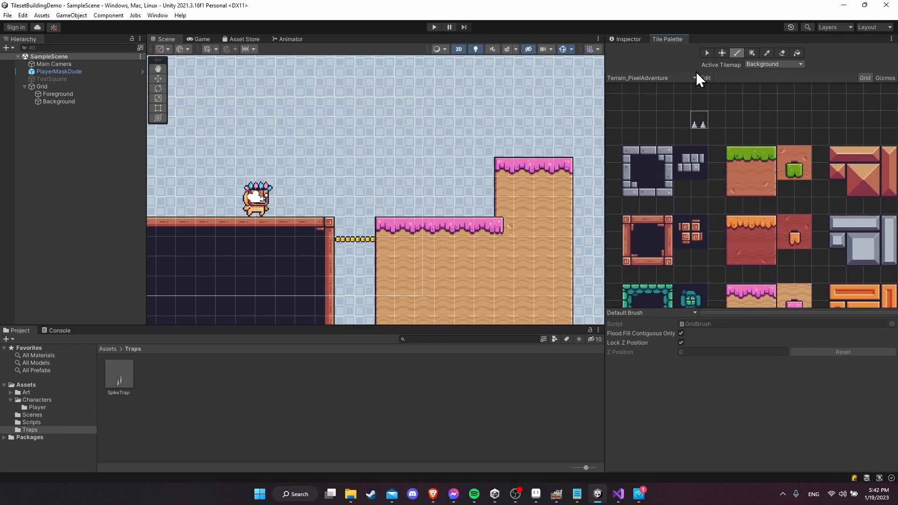
pyautogui.moveTo(767, 150)
pyautogui.mouseDown(button='middle')
pyautogui.moveTo(745, 112)
pyautogui.moveTo(763, 145)
pyautogui.mouseUp(button='middle')
pyautogui.scroll(-1, 747, 118)
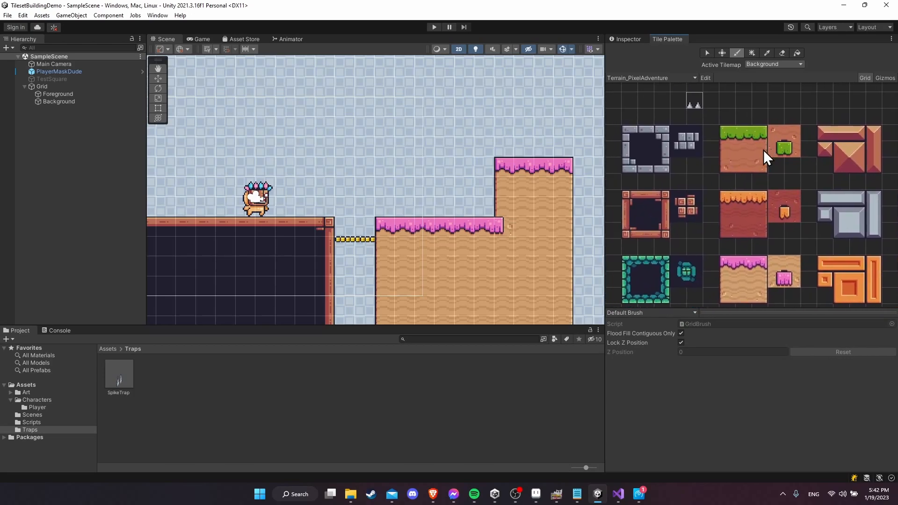
# Step: Switch the palette brush to GameObject Brush and assign the SpikeTrap prefab as its Element 0 game object
pyautogui.click(645, 313)
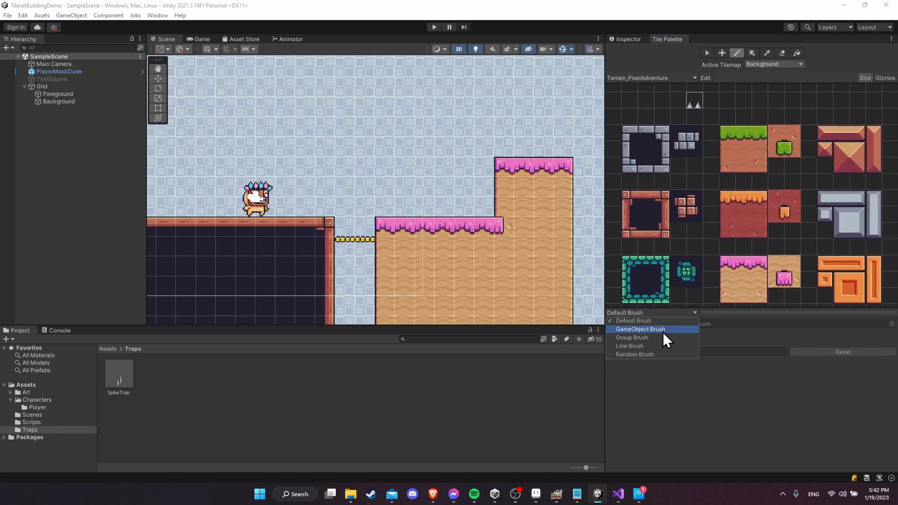
pyautogui.click(663, 329)
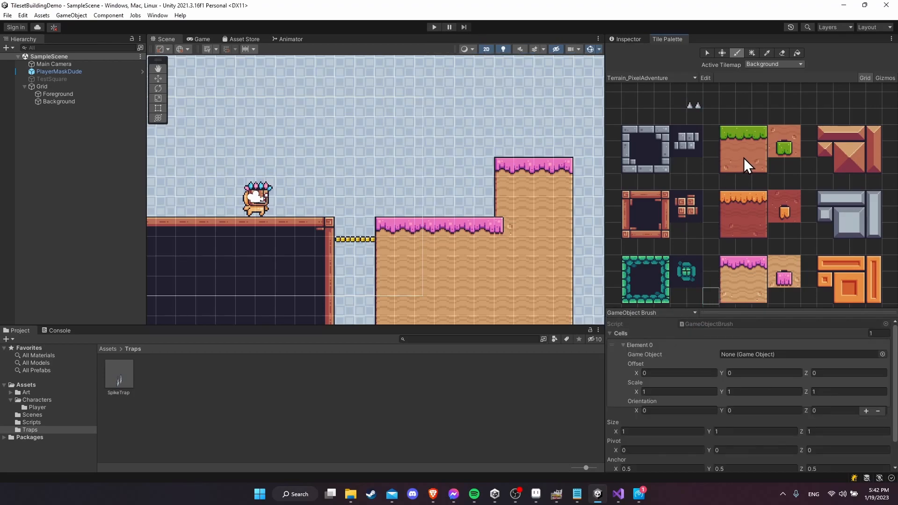
pyautogui.scroll(-2, 720, 173)
pyautogui.press('i')
pyautogui.click(767, 120)
pyautogui.click(624, 346)
pyautogui.click(622, 347)
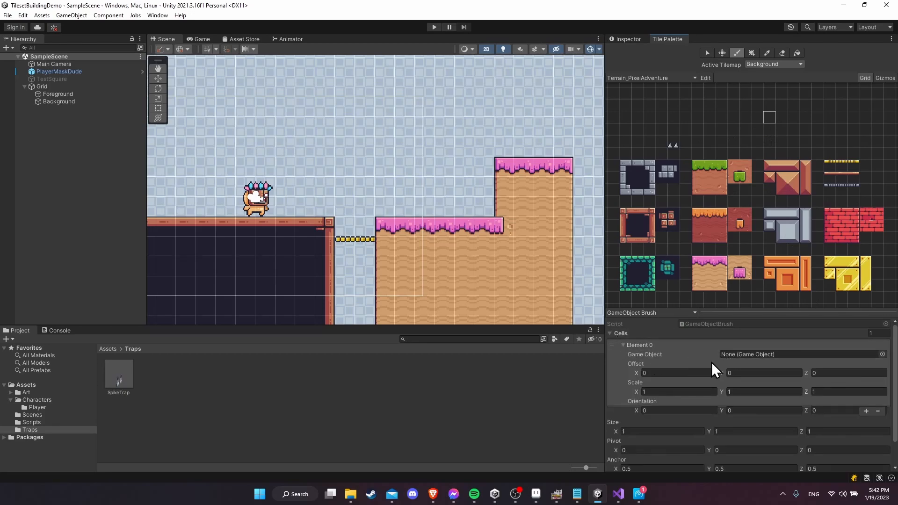
pyautogui.moveTo(115, 382); pyautogui.dragTo(746, 356)
# Step: Keep Background as the active tilemap and paint two SpikeTrap objects side by side across the gap above the yellow platform
pyautogui.moveTo(424, 201); pyautogui.dragTo(502, 196, button='middle')
pyautogui.scroll(6, 464, 212)
pyautogui.scroll(1, 431, 220)
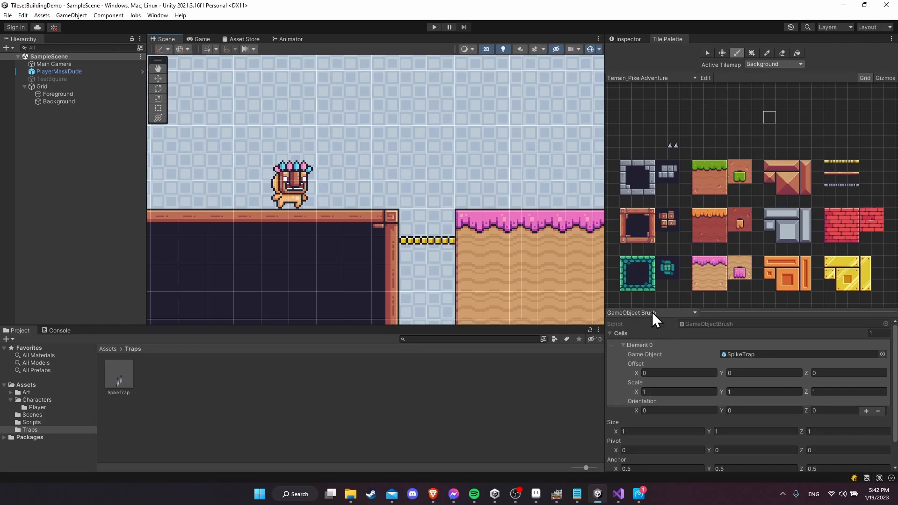
pyautogui.click(776, 64)
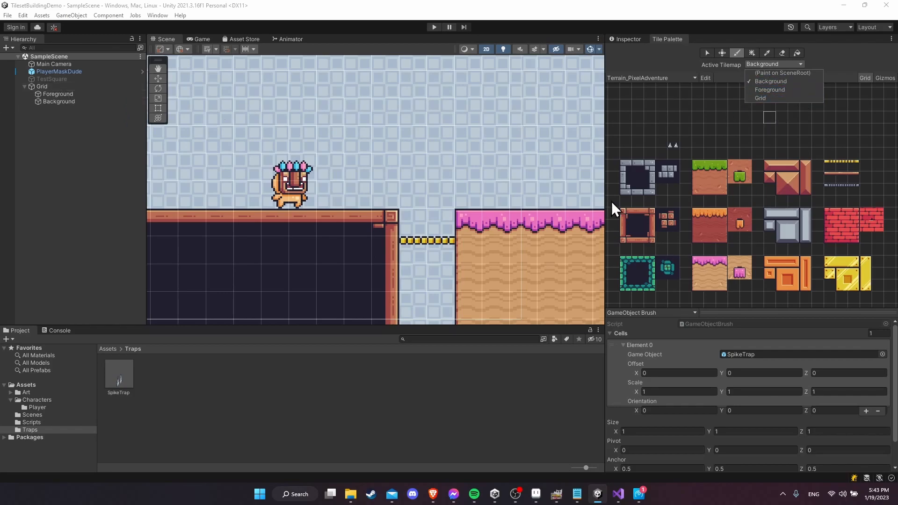
pyautogui.click(830, 52)
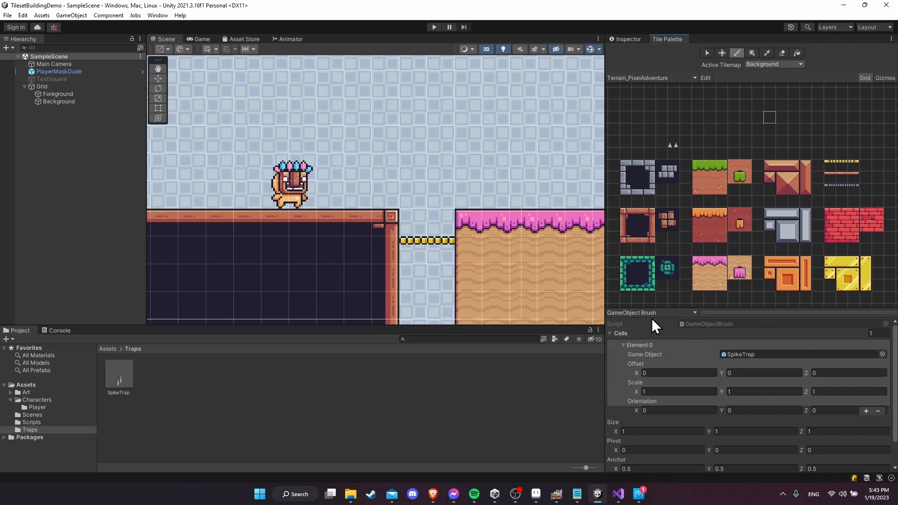
pyautogui.scroll(5, 442, 213)
pyautogui.moveTo(482, 221); pyautogui.dragTo(389, 226, button='middle')
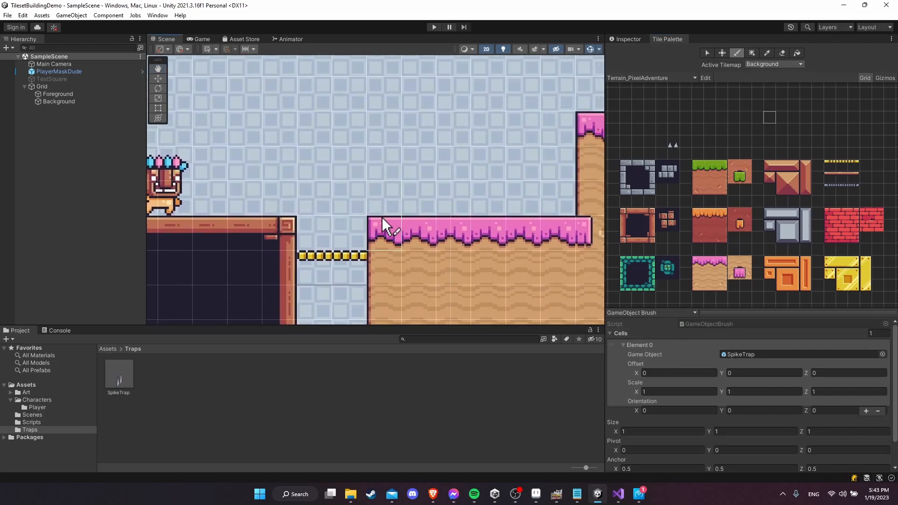
pyautogui.moveTo(310, 228); pyautogui.dragTo(352, 240)
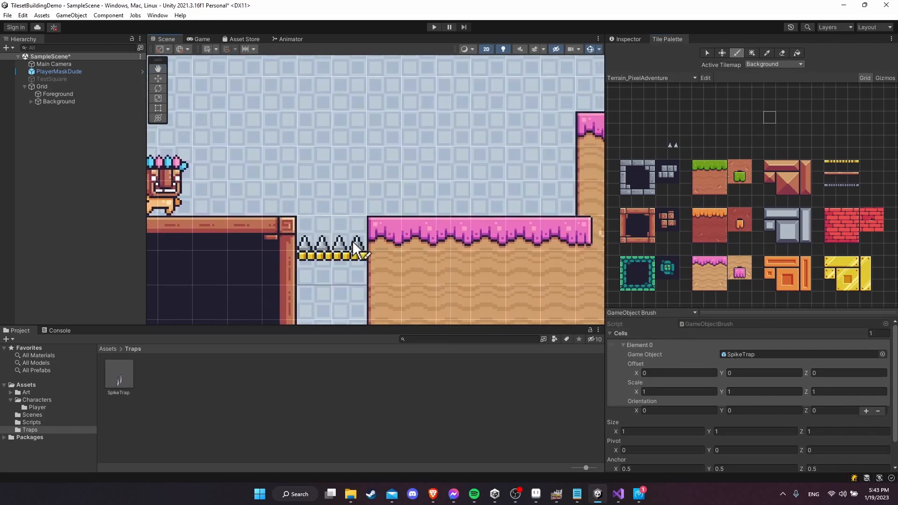
pyautogui.scroll(2, 362, 274)
pyautogui.scroll(3, 397, 210)
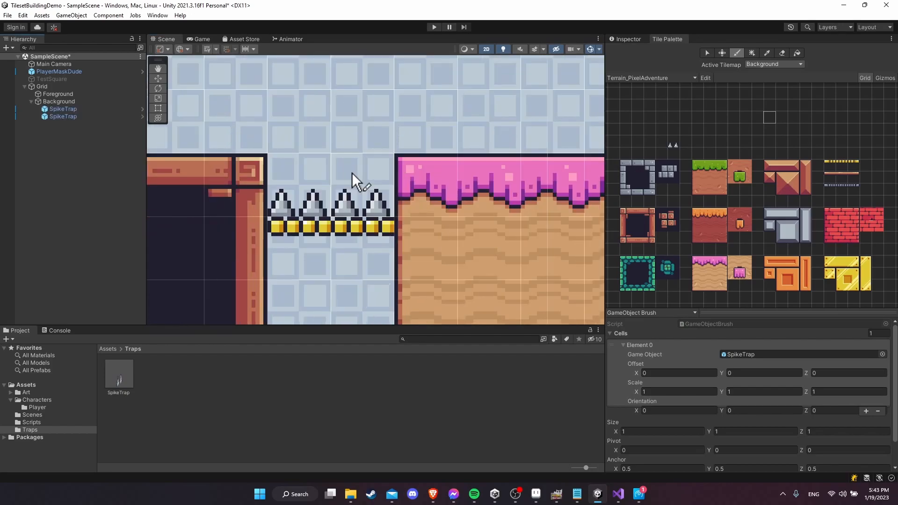
# Step: Compare the Transform scale of the SpikeTrap prefab asset with that of the first painted SpikeTrap instance
pyautogui.click(123, 376)
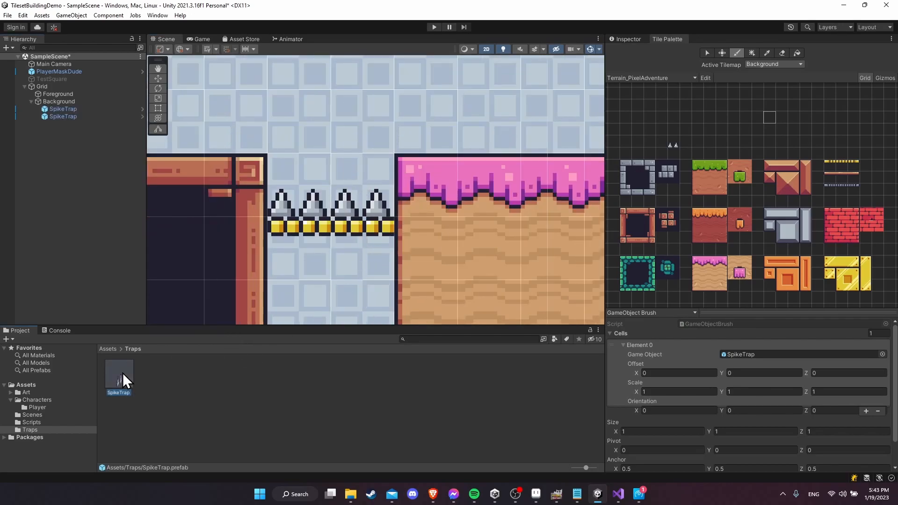
pyautogui.click(627, 41)
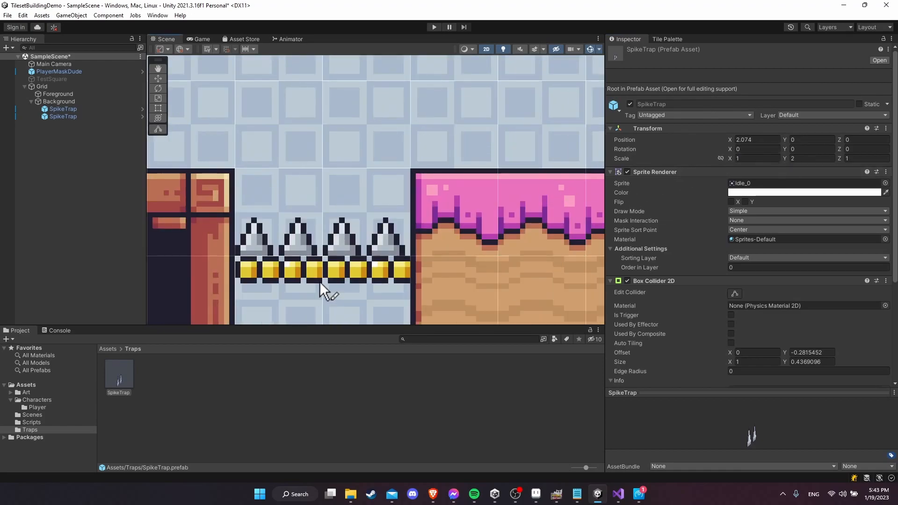
pyautogui.click(119, 110)
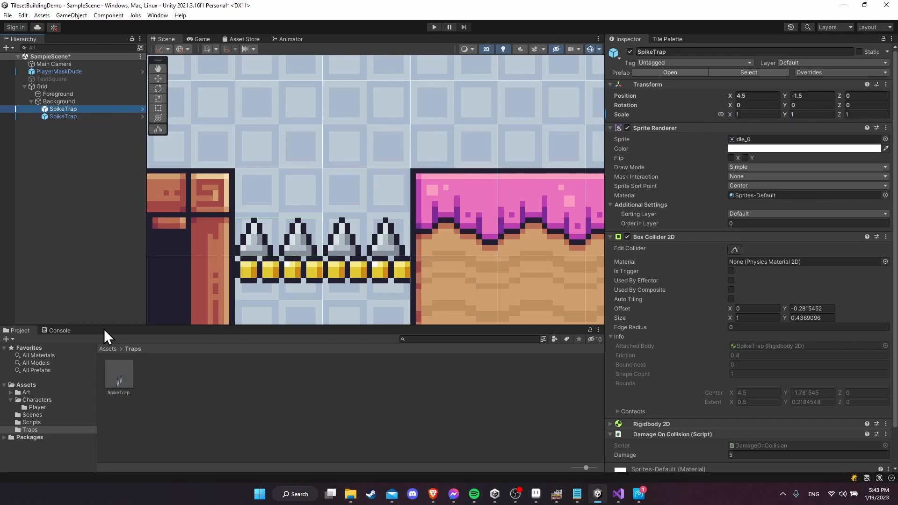
pyautogui.click(118, 383)
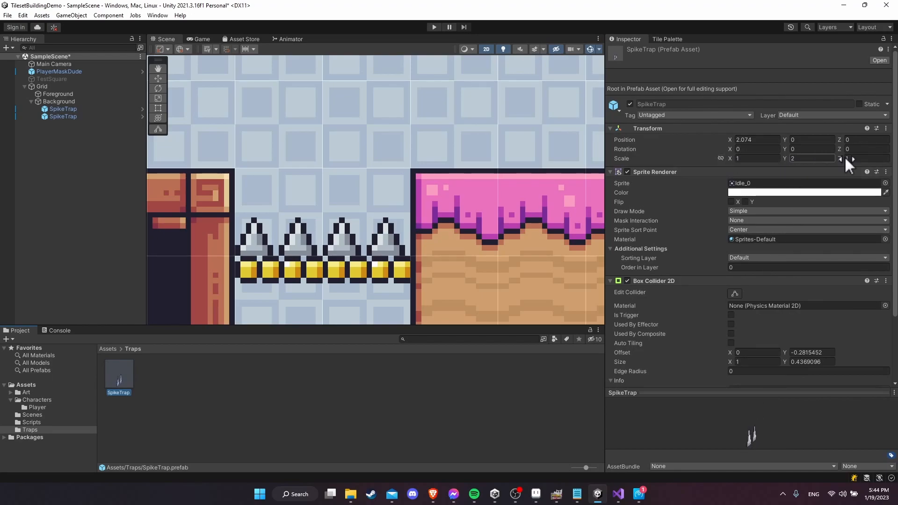
pyautogui.click(89, 108)
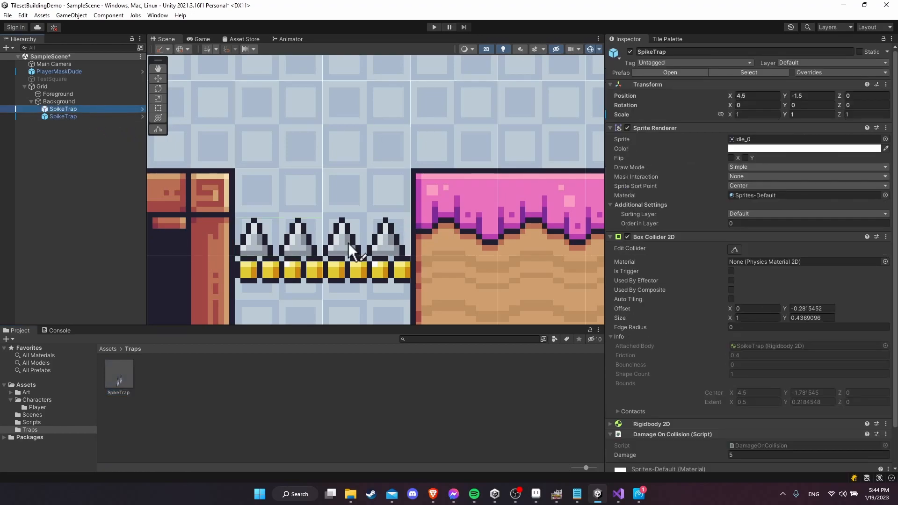
# Step: Select both painted SpikeTrap instances under Background and set their Y scale to 2
pyautogui.scroll(-2, 414, 167)
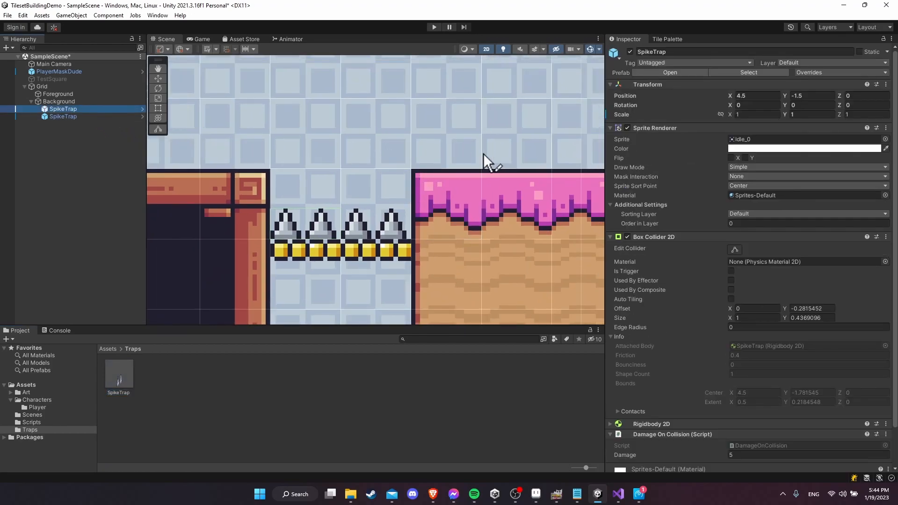
pyautogui.scroll(-2, 400, 175)
pyautogui.moveTo(287, 127); pyautogui.dragTo(309, 156, button='middle')
pyautogui.scroll(-2, 383, 175)
pyautogui.moveTo(382, 175); pyautogui.dragTo(324, 151, button='middle')
pyautogui.keyDown('shift'); pyautogui.click(56, 117); pyautogui.keyUp('shift')
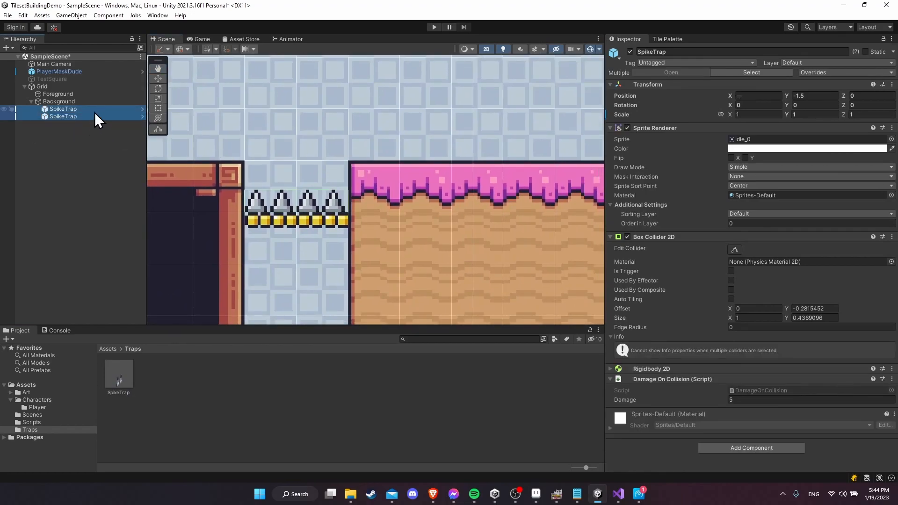
pyautogui.click(803, 113)
pyautogui.write('2')
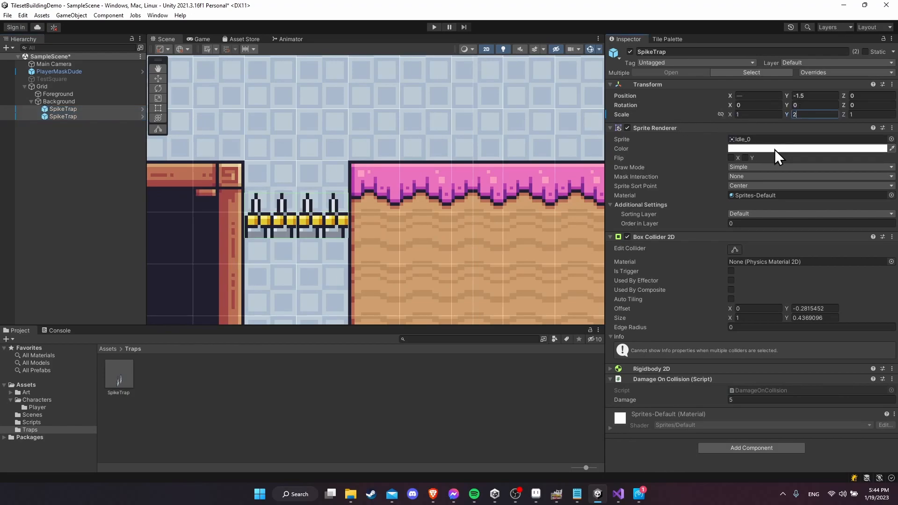
# Step: Set the Y position of both selected SpikeTrap instances to -1 and save the scene
pyautogui.click(821, 96)
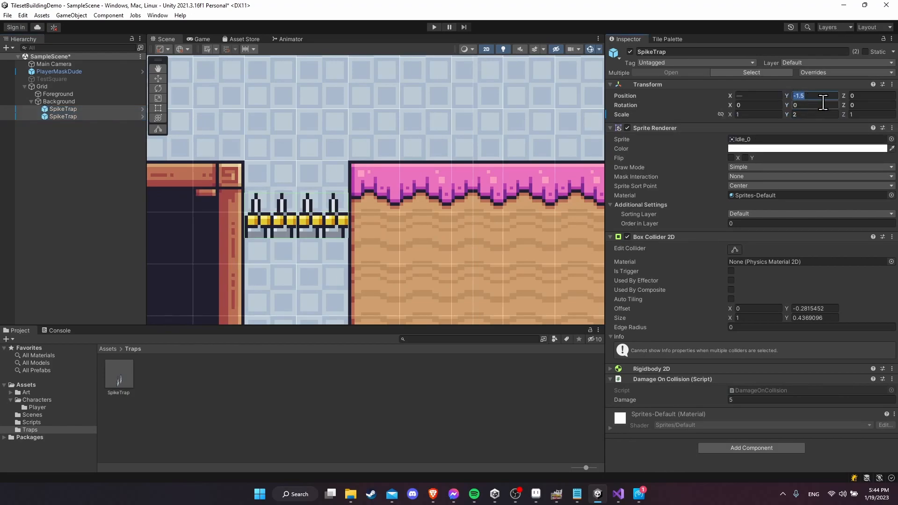
pyautogui.write('-1')
pyautogui.hotkey('ctrl', 's')
pyautogui.moveTo(335, 163); pyautogui.dragTo(354, 191, button='middle')
pyautogui.scroll(-2, 428, 173)
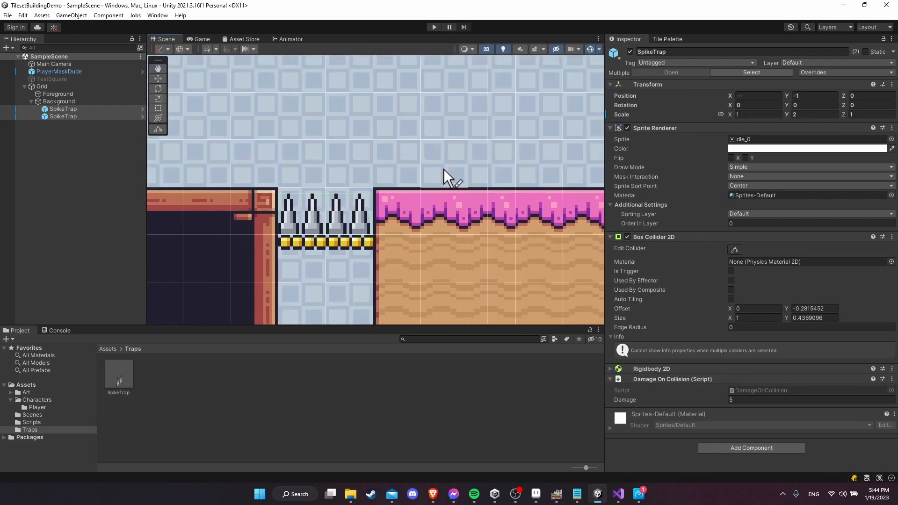
pyautogui.moveTo(442, 174); pyautogui.dragTo(423, 177, button='middle')
# Step: Paint a row of four SpikeTrap objects along the lower pink ledge on the Background tilemap with the GameObject Brush
pyautogui.click(667, 40)
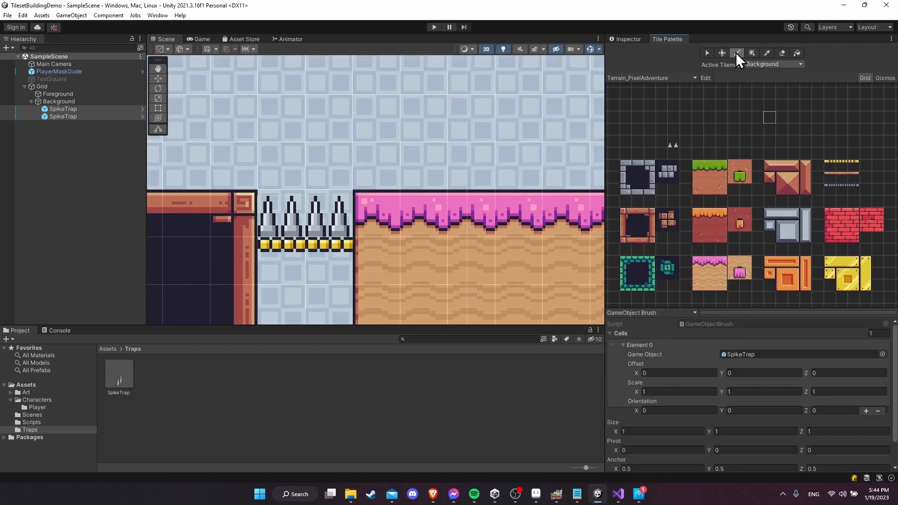
pyautogui.doubleClick(733, 360)
pyautogui.moveTo(498, 288); pyautogui.dragTo(394, 278, button='middle')
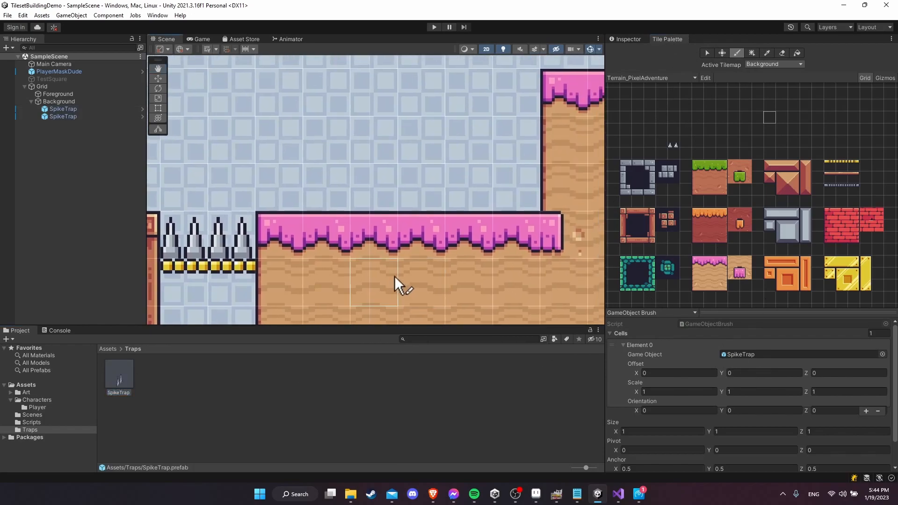
pyautogui.moveTo(333, 180); pyautogui.dragTo(459, 183)
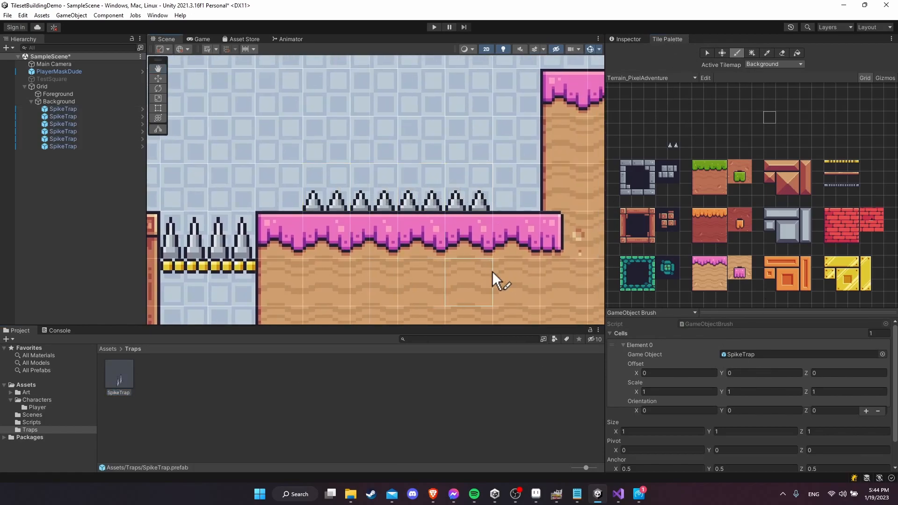
pyautogui.moveTo(483, 228)
pyautogui.mouseDown(button='middle')
pyautogui.moveTo(558, 235)
pyautogui.moveTo(474, 221)
pyautogui.mouseUp(button='middle')
# Step: Review the component settings of the SpikeTrap prefab and the first two painted SpikeTrap instances
pyautogui.click(628, 39)
pyautogui.scroll(-8, 556, 168)
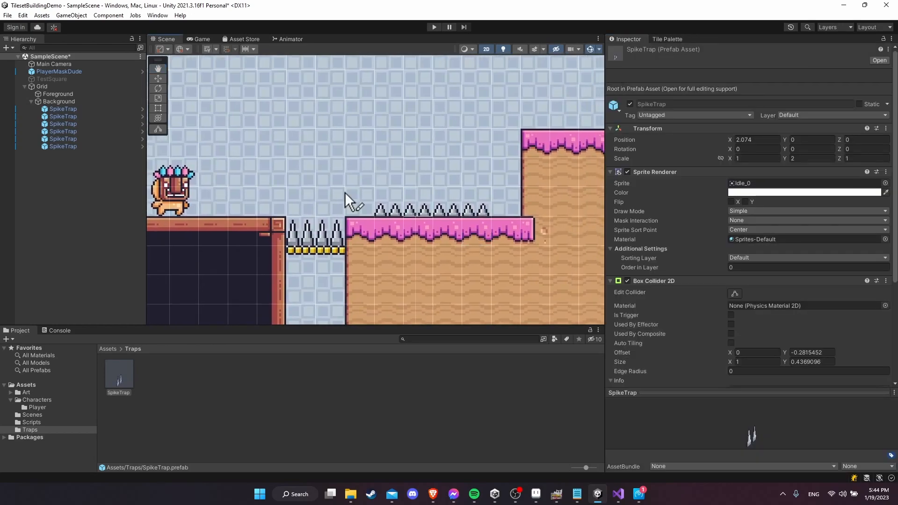
pyautogui.click(96, 109)
pyautogui.click(96, 116)
pyautogui.click(94, 109)
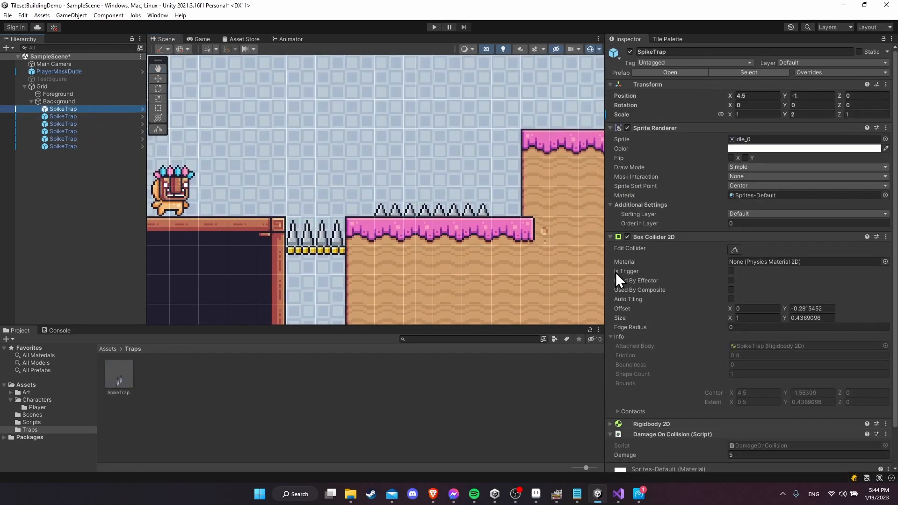
pyautogui.scroll(-2, 613, 271)
# Step: Play-test the level by walking the player onto the spikes in the gap, and end the test
pyautogui.click(435, 27)
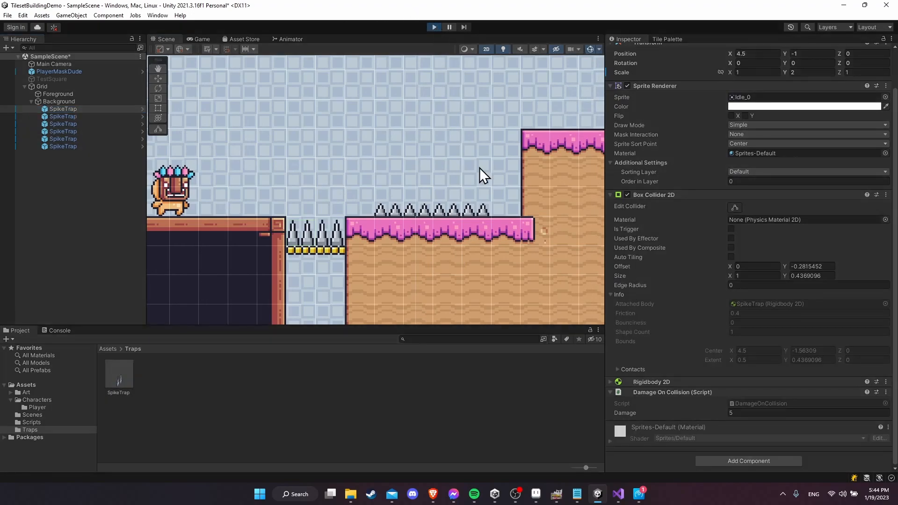
pyautogui.press('d')
pyautogui.press('d')
pyautogui.press('d')
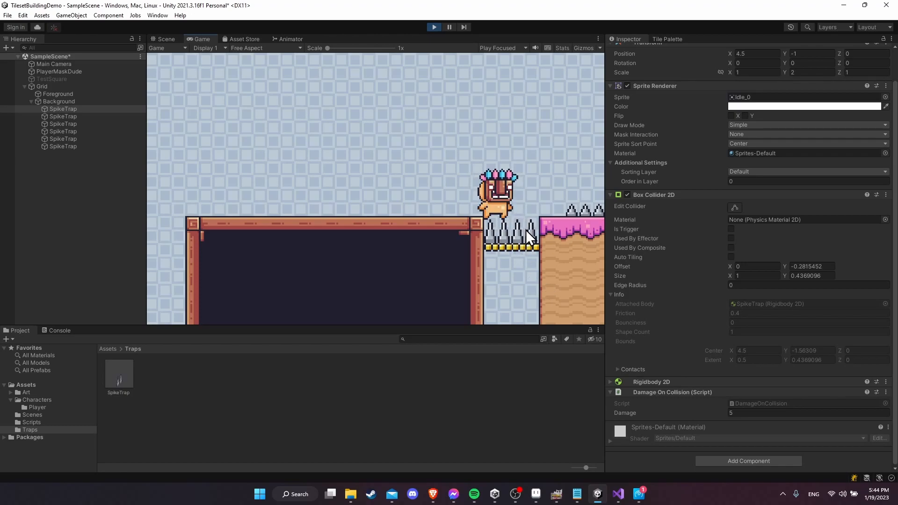
pyautogui.press('d')
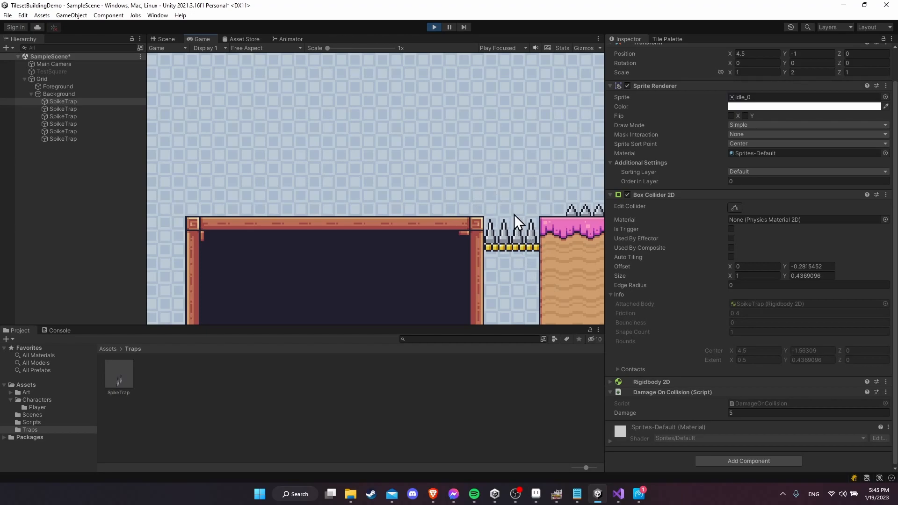
pyautogui.click(435, 27)
# Step: Play-test the level again, jumping over the gap and walking into the spikes on the pink ledge, and stop playing
pyautogui.click(434, 27)
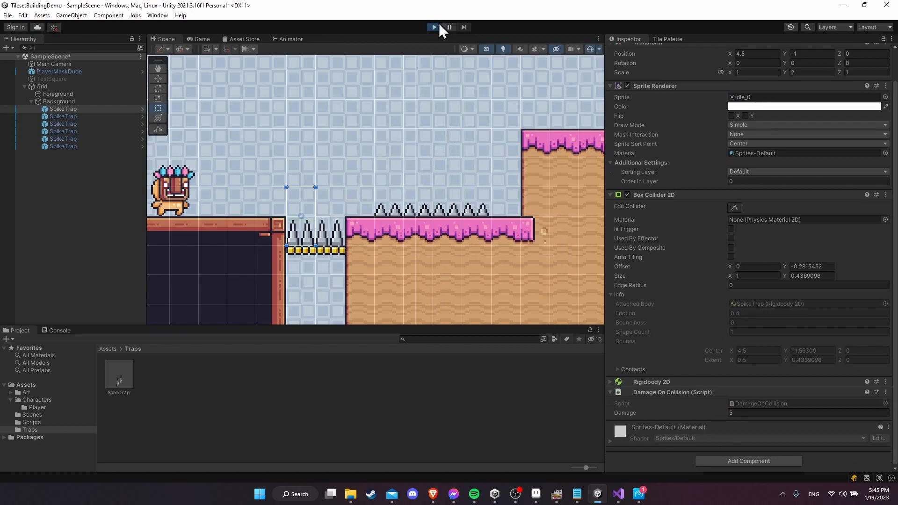
pyautogui.press('d')
pyautogui.press('space')
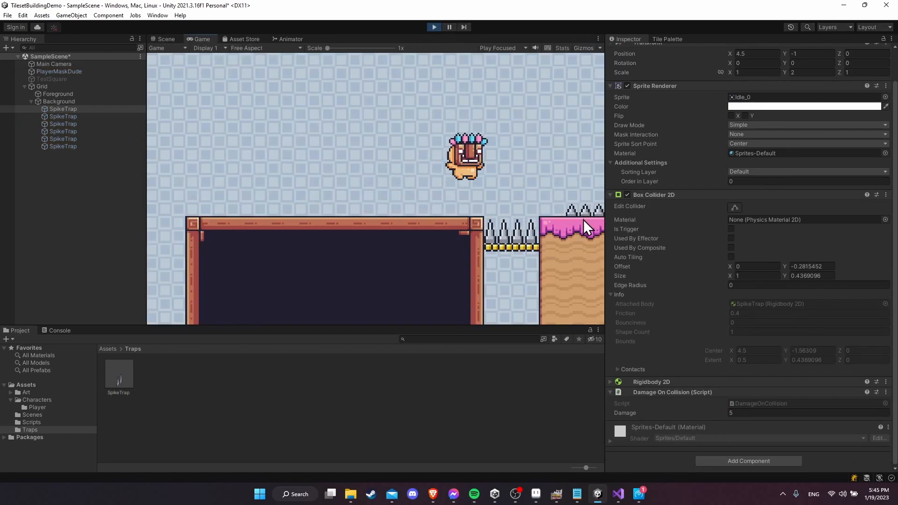
pyautogui.press('space')
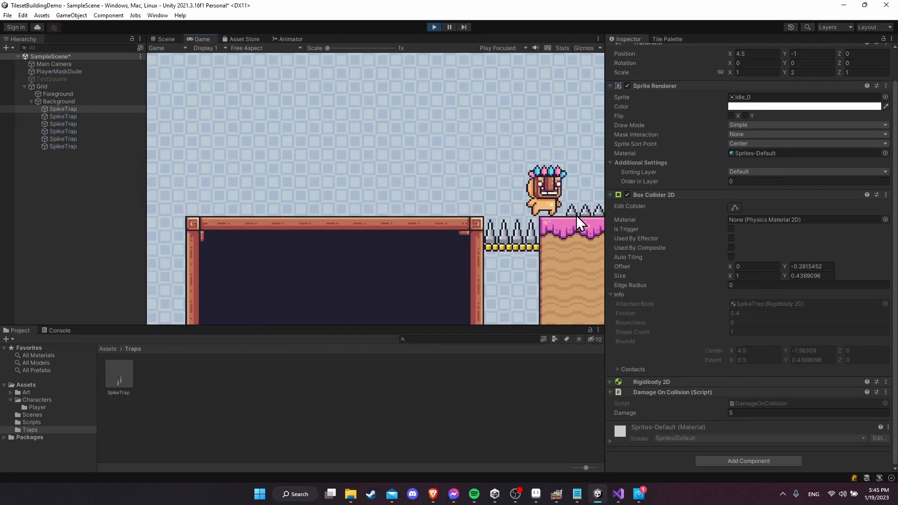
pyautogui.press('d')
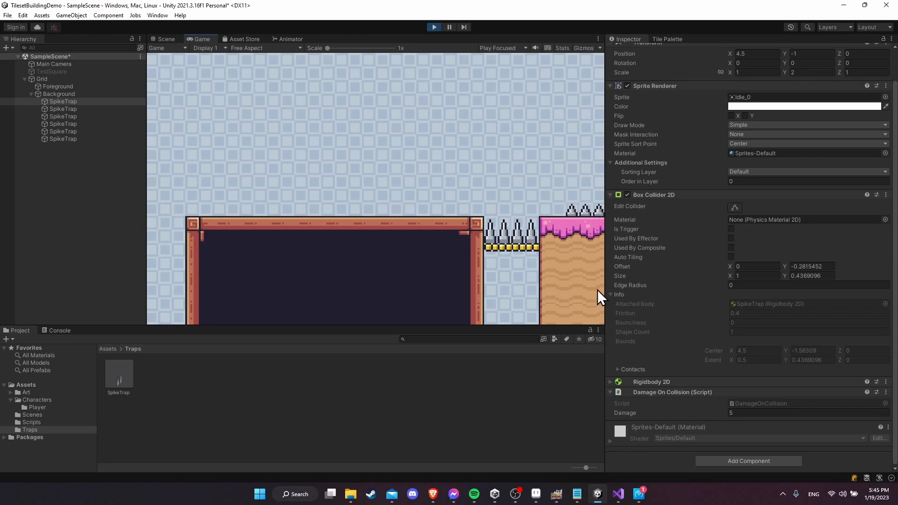
pyautogui.click(434, 27)
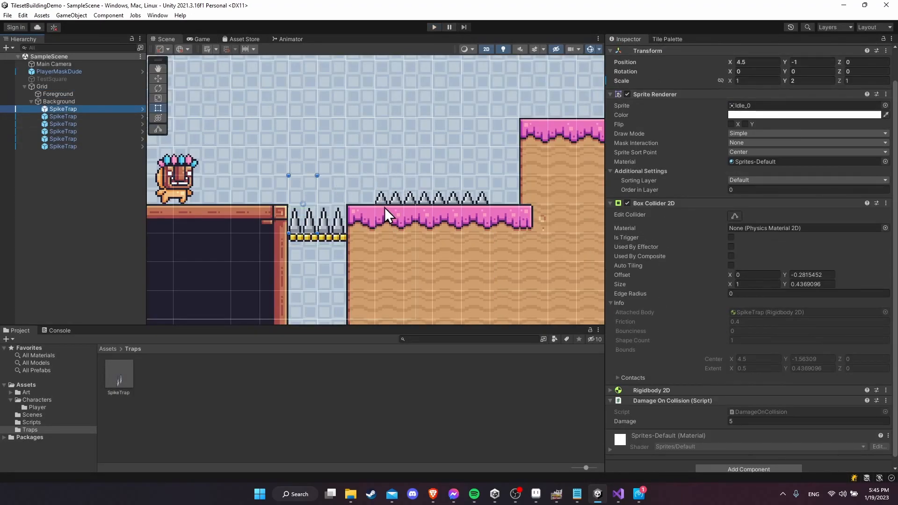
# Step: Bring back the Tile Palette and widen the Scene view to show more of the level
pyautogui.moveTo(381, 173); pyautogui.dragTo(374, 203, button='middle')
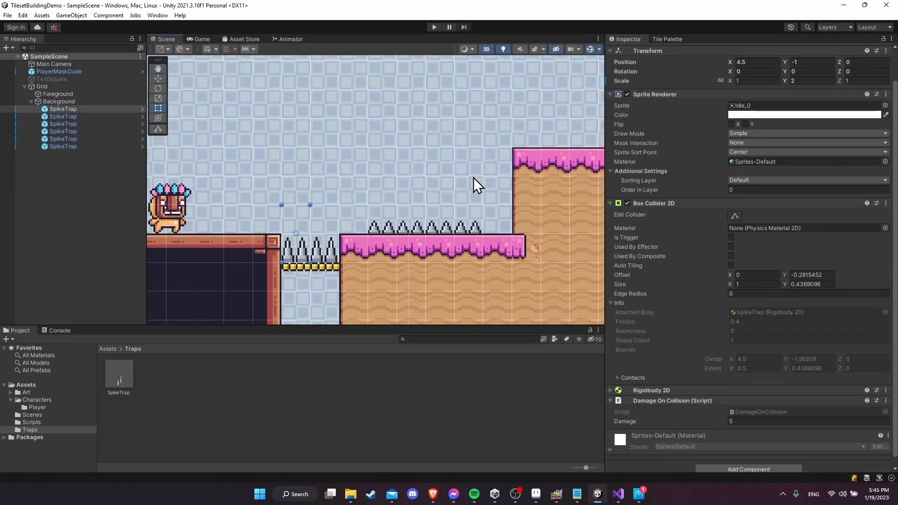
pyautogui.click(666, 38)
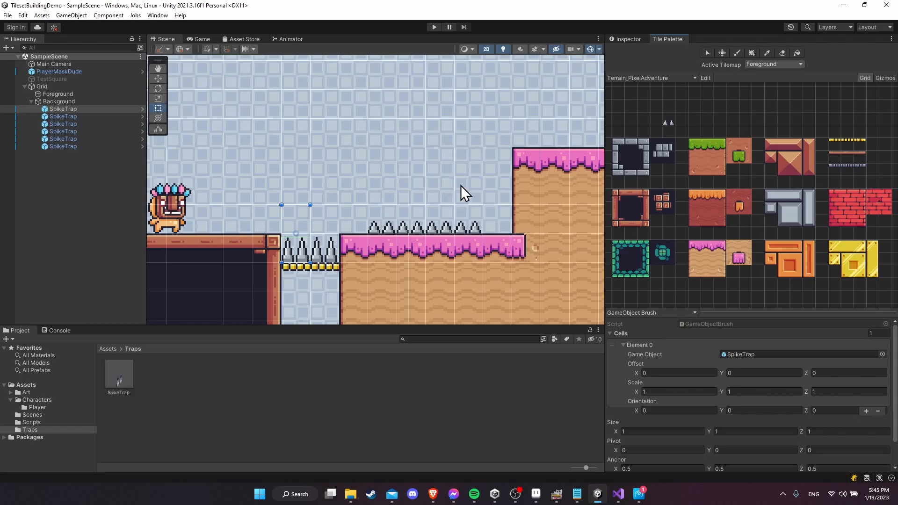
pyautogui.scroll(-2, 417, 228)
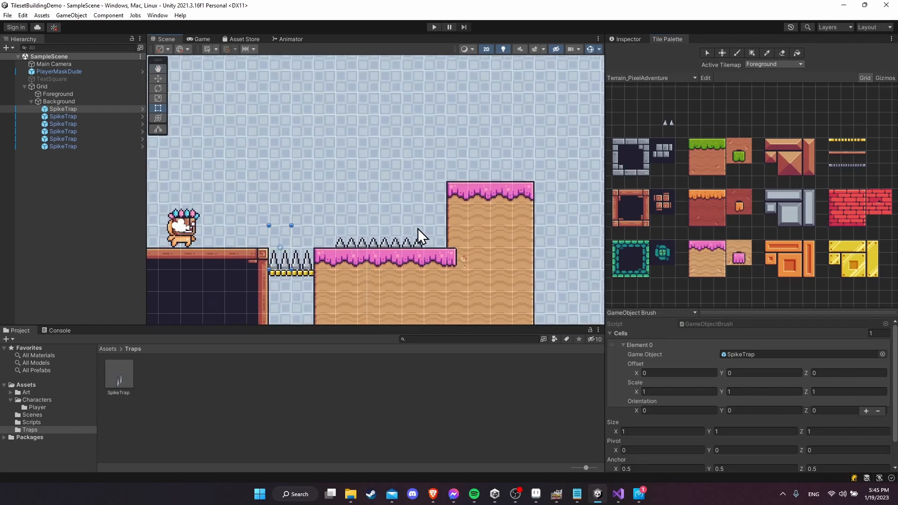
pyautogui.moveTo(425, 229); pyautogui.dragTo(439, 218, button='middle')
pyautogui.moveTo(367, 214); pyautogui.dragTo(403, 206, button='middle')
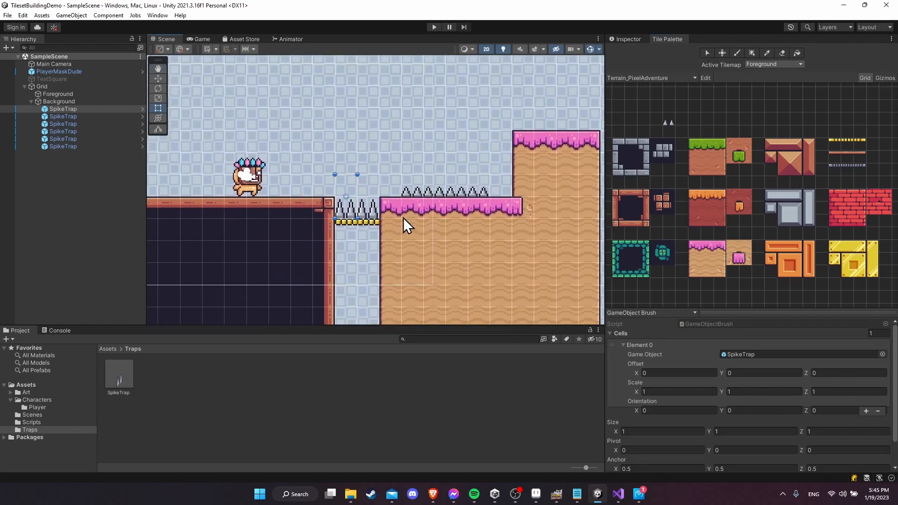
pyautogui.moveTo(470, 205); pyautogui.dragTo(482, 226, button='middle')
pyautogui.scroll(-2, 481, 225)
pyautogui.scroll(-3, 408, 223)
pyautogui.moveTo(407, 223)
pyautogui.mouseDown(button='middle')
pyautogui.moveTo(401, 204)
pyautogui.moveTo(414, 224)
pyautogui.mouseUp(button='middle')
pyautogui.scroll(6, 414, 224)
pyautogui.moveTo(604, 248); pyautogui.dragTo(678, 253)
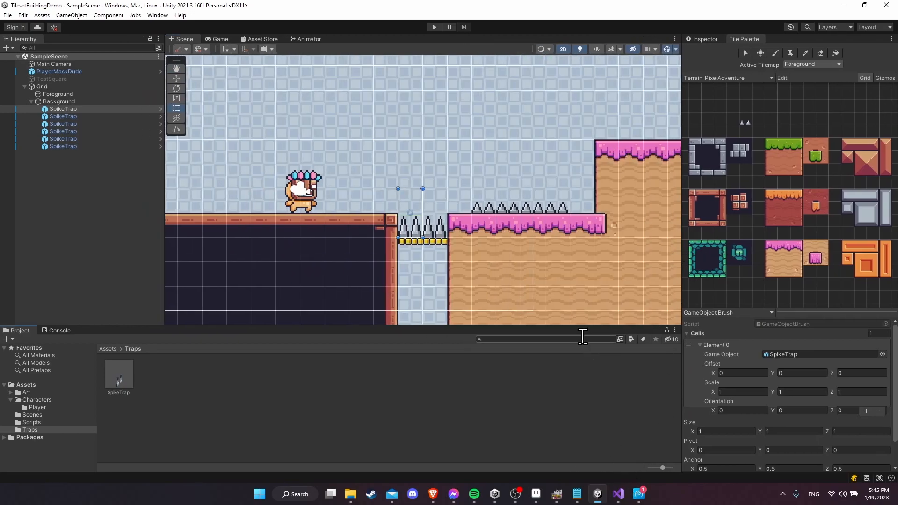
pyautogui.moveTo(573, 325); pyautogui.dragTo(563, 317, button='middle')
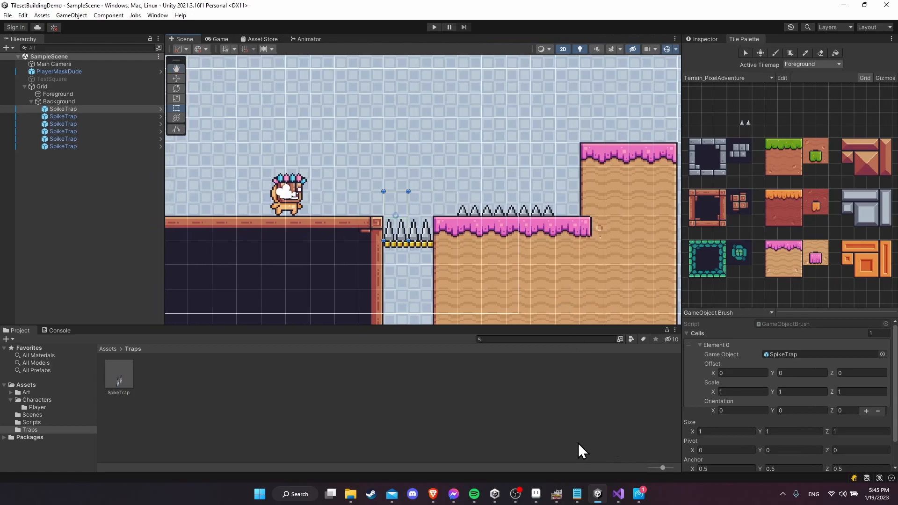
# Step: Switch to Visual Studio and bring up the SimplePlayerController.cs script
pyautogui.click(618, 494)
pyautogui.click(381, 173)
pyautogui.click(198, 38)
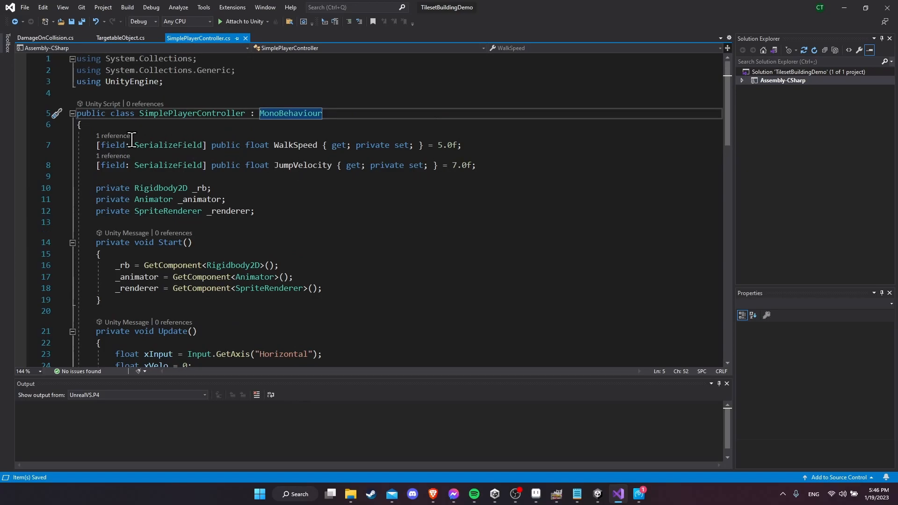
# Step: Examine the serialized WalkSpeed and JumpVelocity properties and their default values in SimplePlayerController
pyautogui.moveTo(92, 145); pyautogui.dragTo(461, 146)
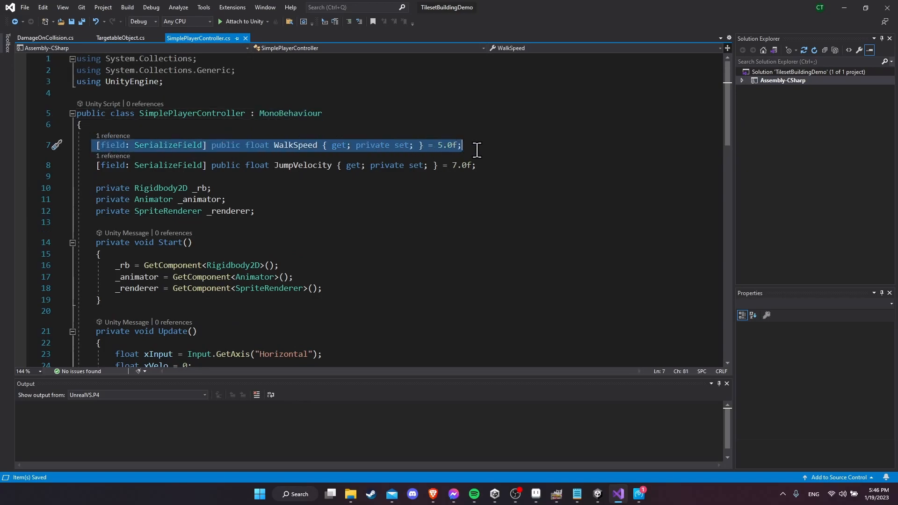
pyautogui.click(475, 148)
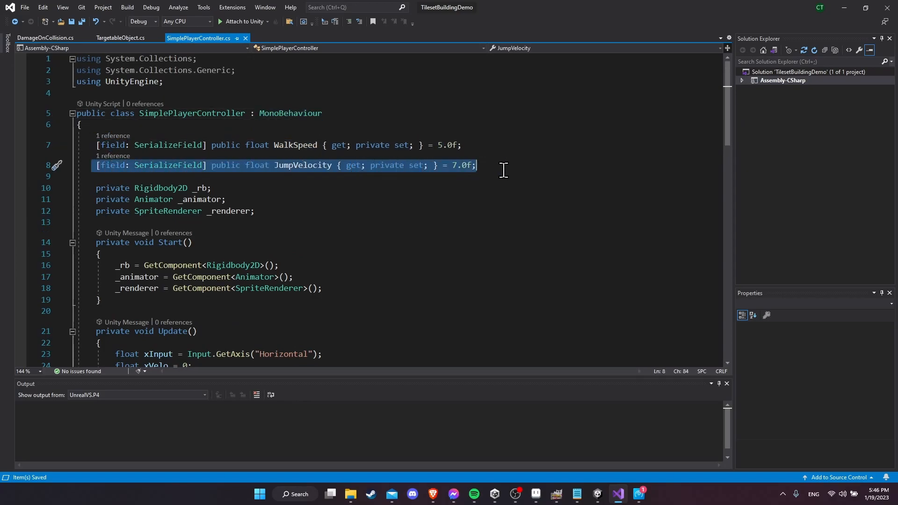
pyautogui.click(476, 167)
pyautogui.moveTo(274, 144); pyautogui.dragTo(380, 146)
pyautogui.click(337, 166)
pyautogui.moveTo(274, 166); pyautogui.dragTo(333, 166)
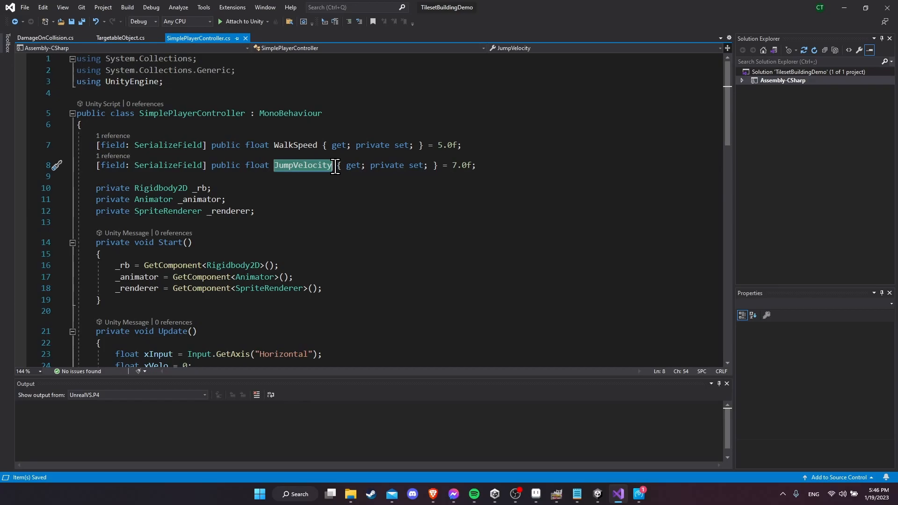
pyautogui.moveTo(452, 166); pyautogui.dragTo(479, 167)
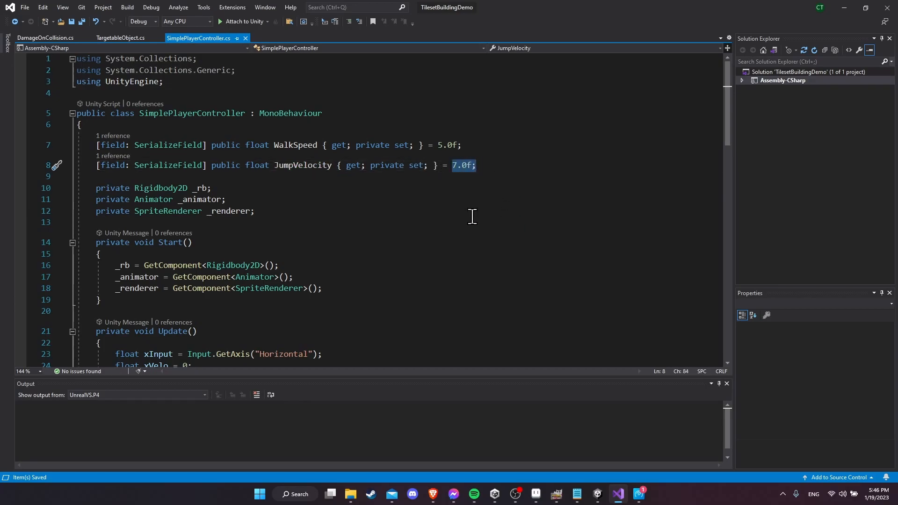
# Step: Examine the private component fields and the xInput, xVelo and yVelo variables at the start of Update
pyautogui.scroll(-3, 472, 216)
pyautogui.moveTo(96, 85); pyautogui.dragTo(277, 108)
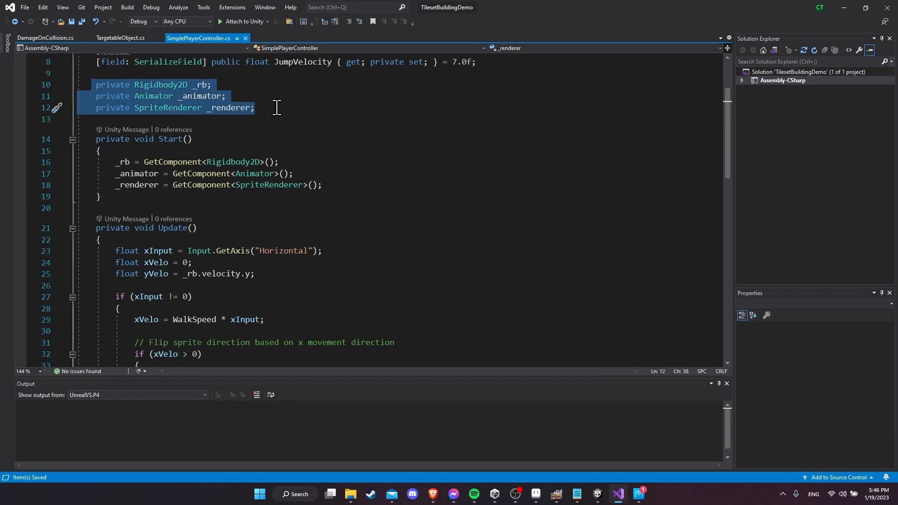
pyautogui.scroll(-4, 315, 143)
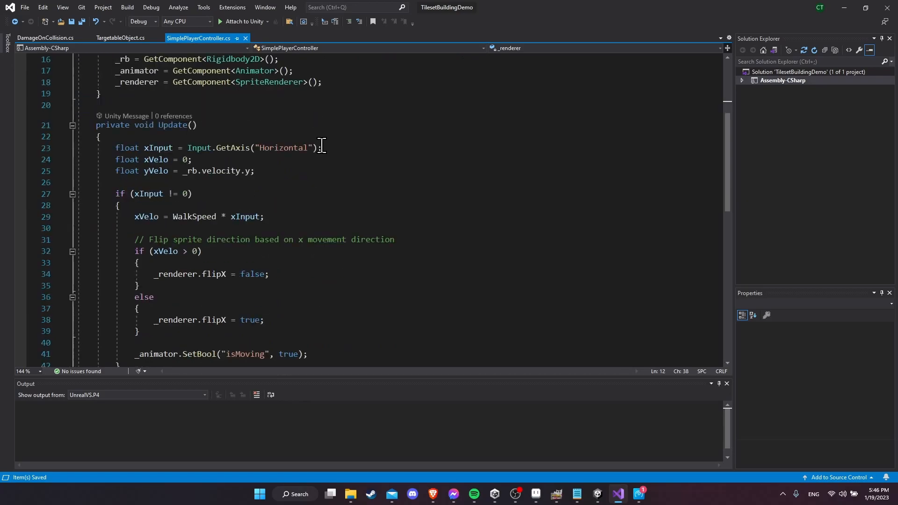
pyautogui.click(322, 113)
pyautogui.moveTo(189, 113); pyautogui.dragTo(333, 111)
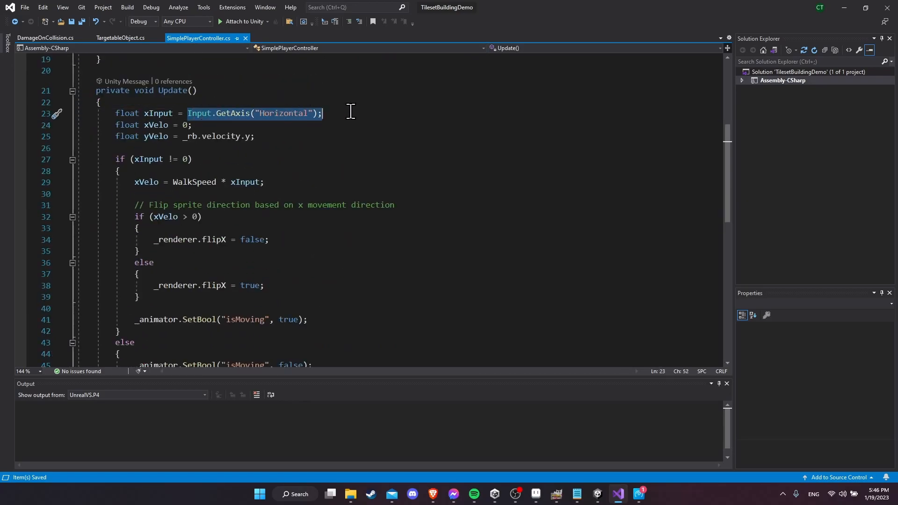
pyautogui.click(350, 112)
pyautogui.moveTo(256, 110); pyautogui.dragTo(312, 112)
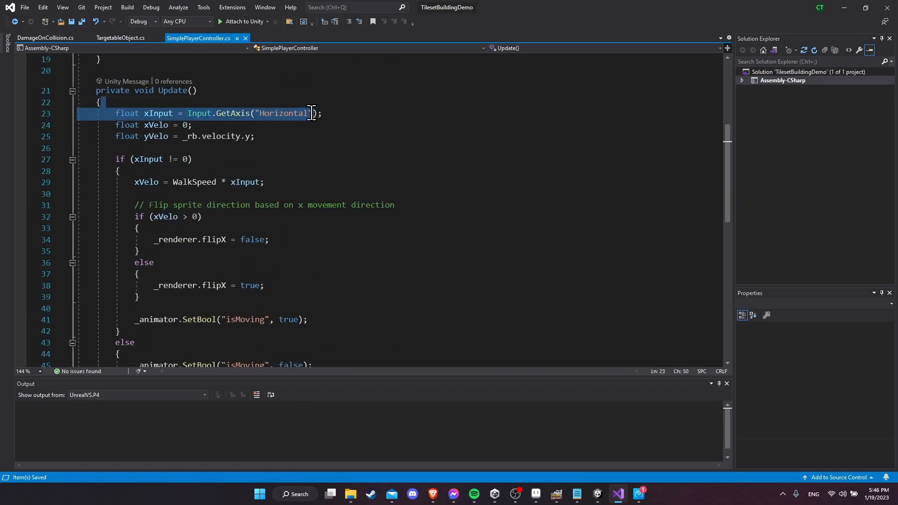
pyautogui.click(312, 113)
pyautogui.scroll(-1, 140, 114)
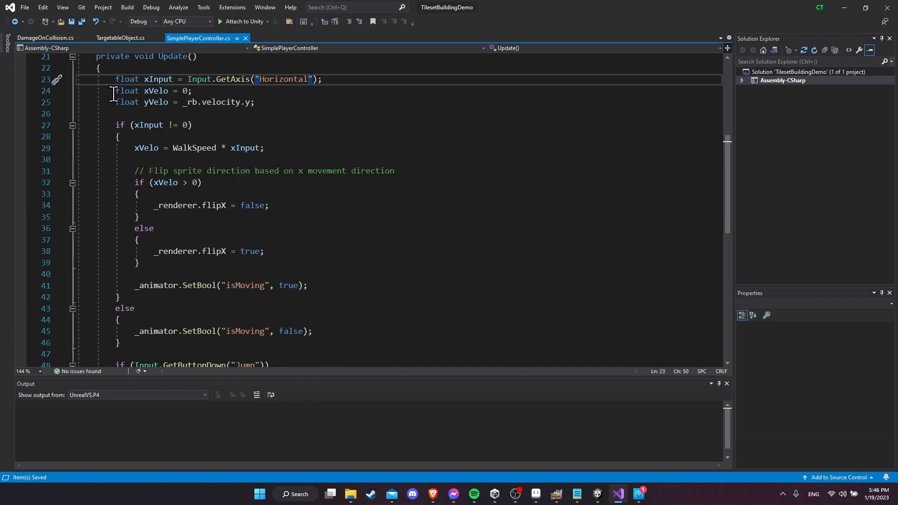
pyautogui.moveTo(115, 90); pyautogui.dragTo(267, 103)
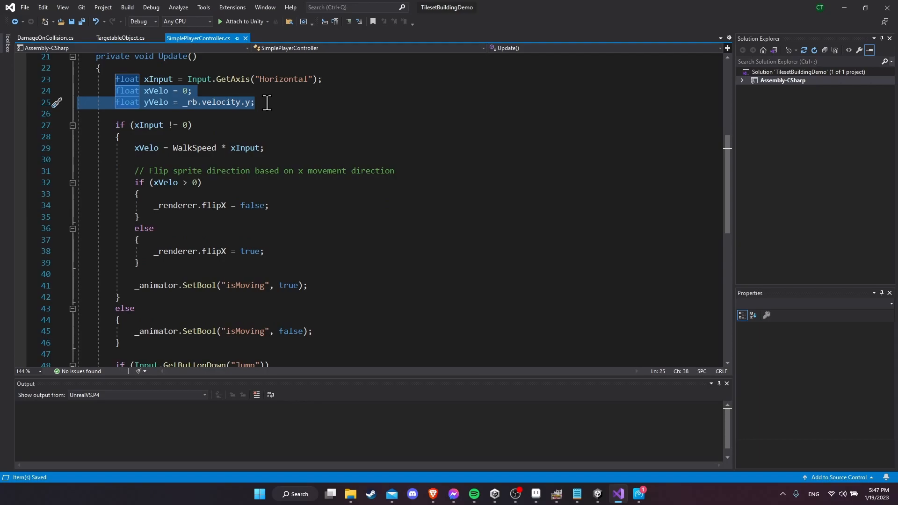
pyautogui.click(243, 102)
pyautogui.moveTo(115, 90); pyautogui.dragTo(282, 104)
# Step: Add the comment "// If moving" above the xInput != 0 check in Update
pyautogui.click(281, 104)
pyautogui.press('Down')
pyautogui.press('Return')
pyautogui.write('// If moving')
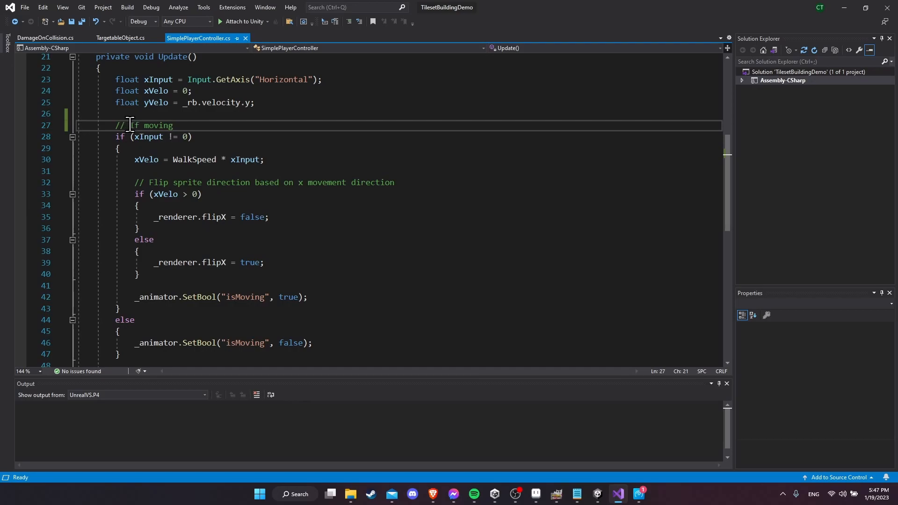
pyautogui.scroll(-2, 219, 136)
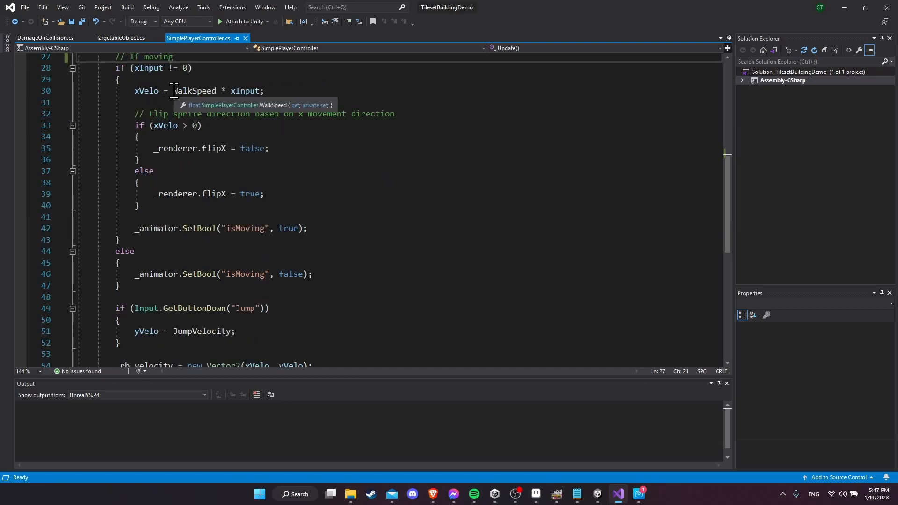
pyautogui.scroll(1, 253, 89)
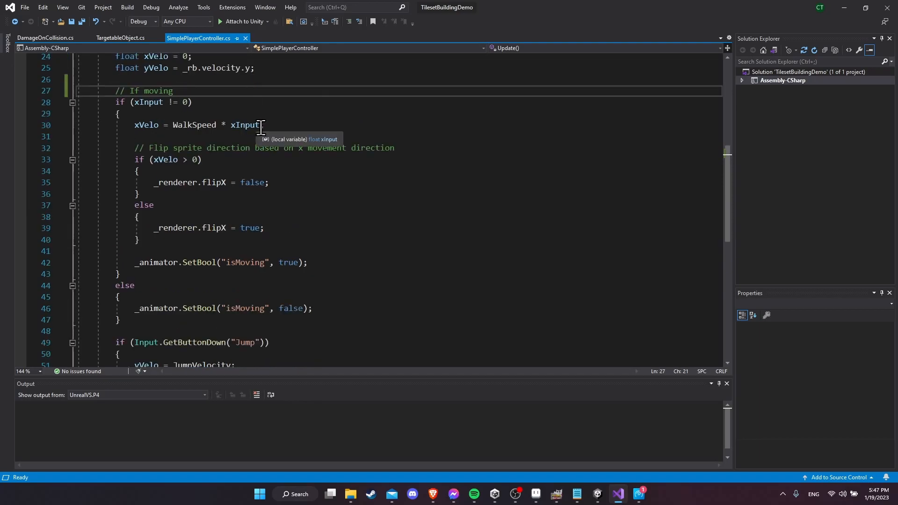
# Step: Examine the xInput != 0 branch in Update: the xVelo calculation, the sprite flipX logic and the isMoving animator call
pyautogui.scroll(1, 264, 149)
pyautogui.scroll(-1, 304, 164)
pyautogui.scroll(-1, 212, 171)
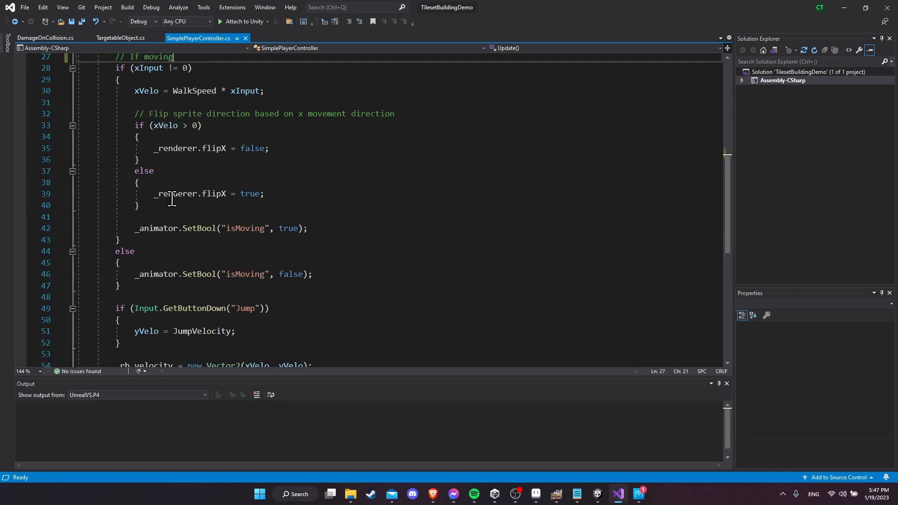
pyautogui.moveTo(153, 148); pyautogui.dragTo(270, 148)
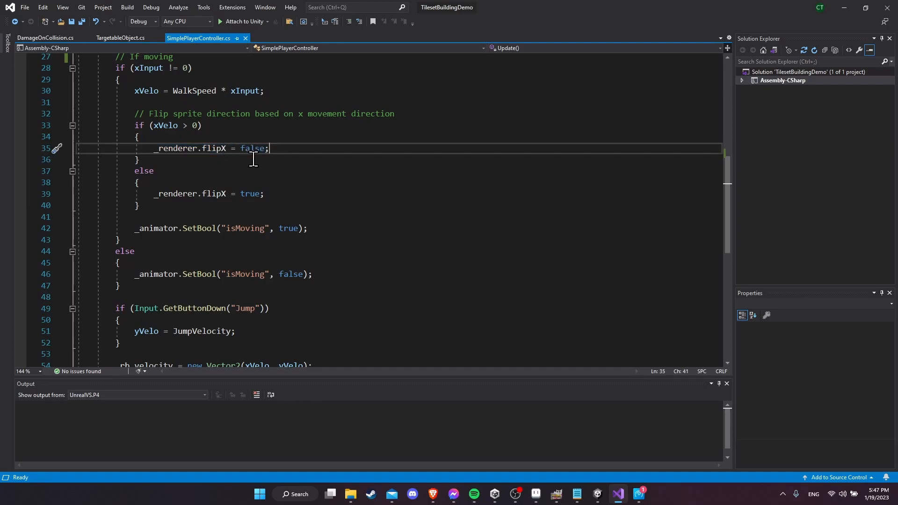
pyautogui.scroll(-1, 250, 152)
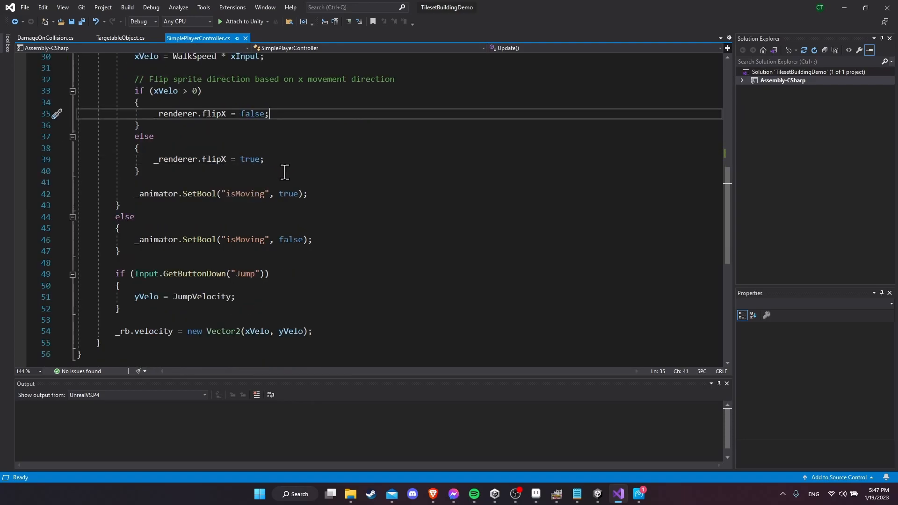
pyautogui.scroll(-1, 285, 172)
pyautogui.moveTo(138, 160); pyautogui.dragTo(320, 159)
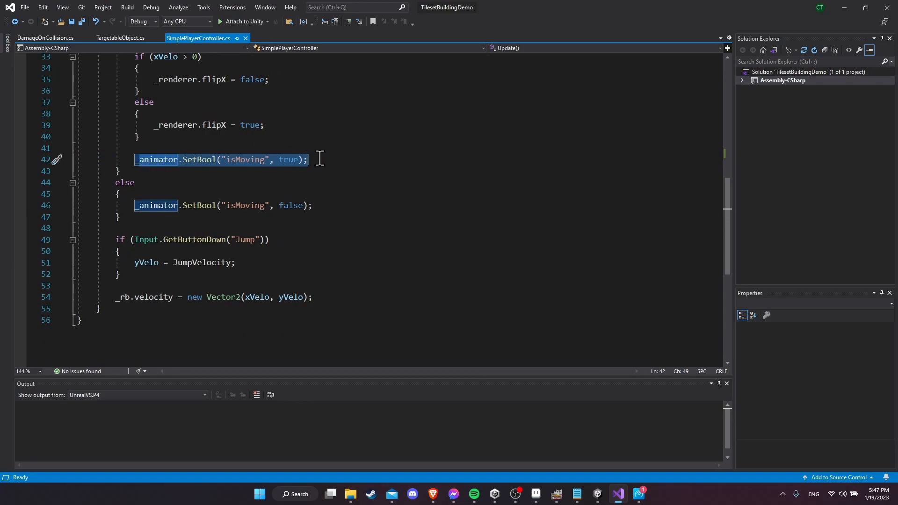
pyautogui.click(320, 159)
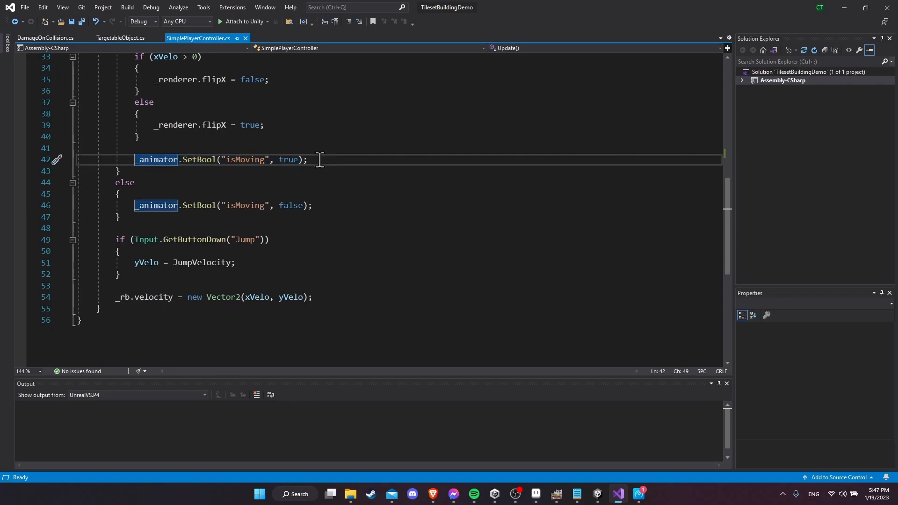
# Step: Examine the Jump button check in Update and its assignment of JumpVelocity to yVelo
pyautogui.scroll(-1, 318, 160)
pyautogui.click(274, 205)
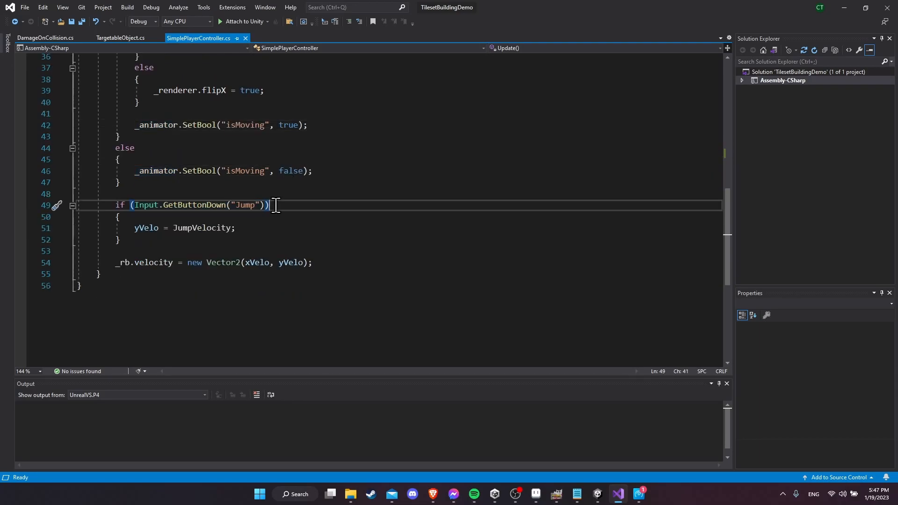
pyautogui.moveTo(133, 204); pyautogui.dragTo(265, 207)
pyautogui.click(271, 206)
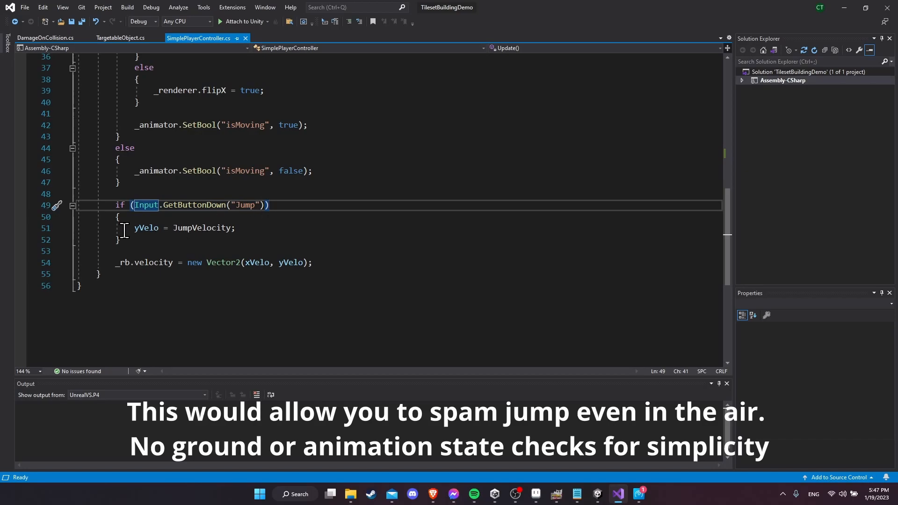
pyautogui.moveTo(135, 229); pyautogui.dragTo(249, 226)
pyautogui.click(248, 226)
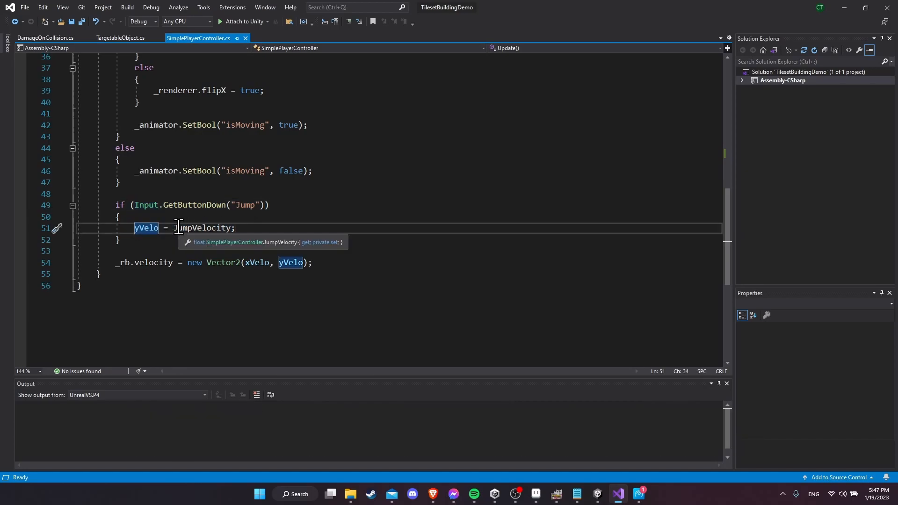
pyautogui.doubleClick(137, 227)
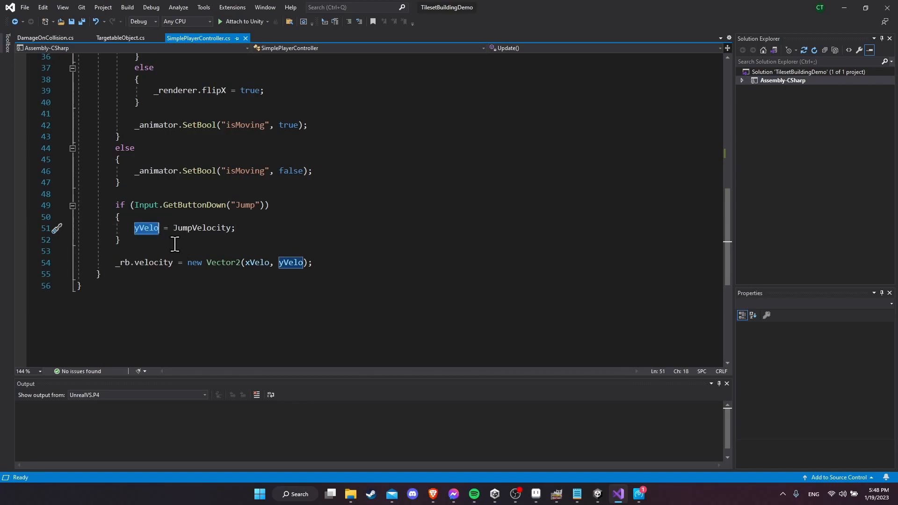
# Step: Examine the _rb.velocity assignment at the end of Update and trace xVelo and yVelo back to their declarations
pyautogui.click(115, 264)
pyautogui.moveTo(115, 263); pyautogui.dragTo(320, 263)
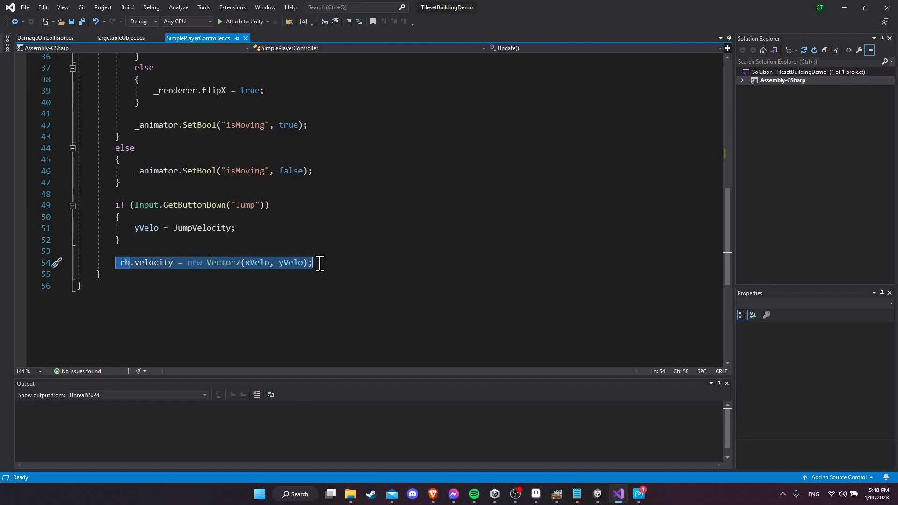
pyautogui.click(261, 263)
pyautogui.click(300, 263)
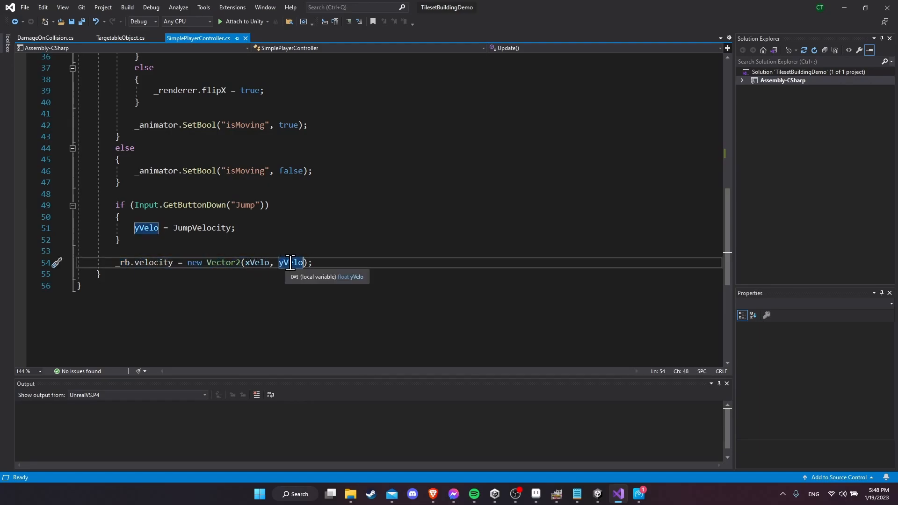
pyautogui.scroll(3, 298, 262)
pyautogui.scroll(3, 326, 278)
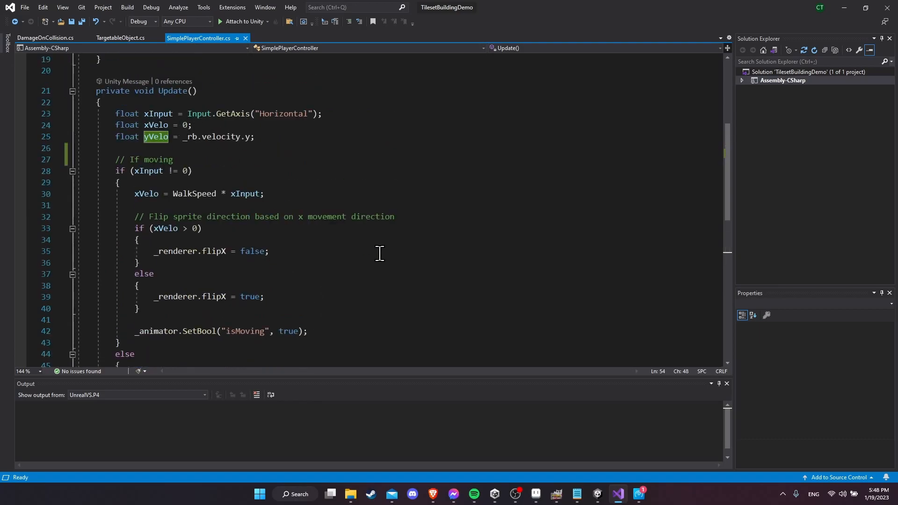
pyautogui.scroll(-8, 377, 255)
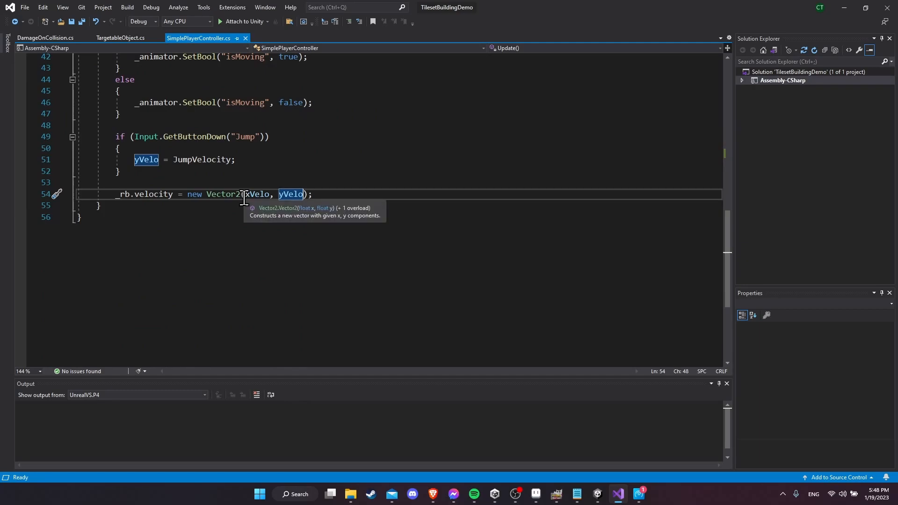
pyautogui.scroll(10, 395, 219)
pyautogui.scroll(5, 253, 161)
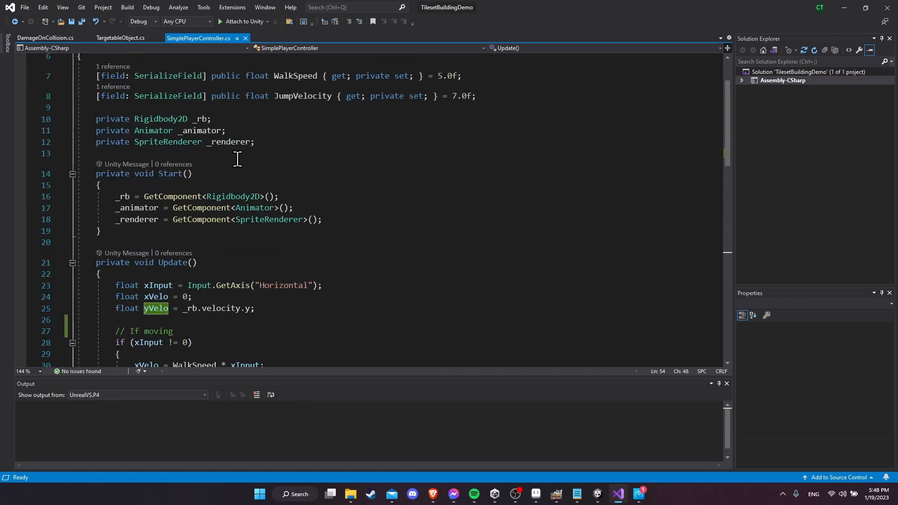
pyautogui.scroll(-3, 581, 332)
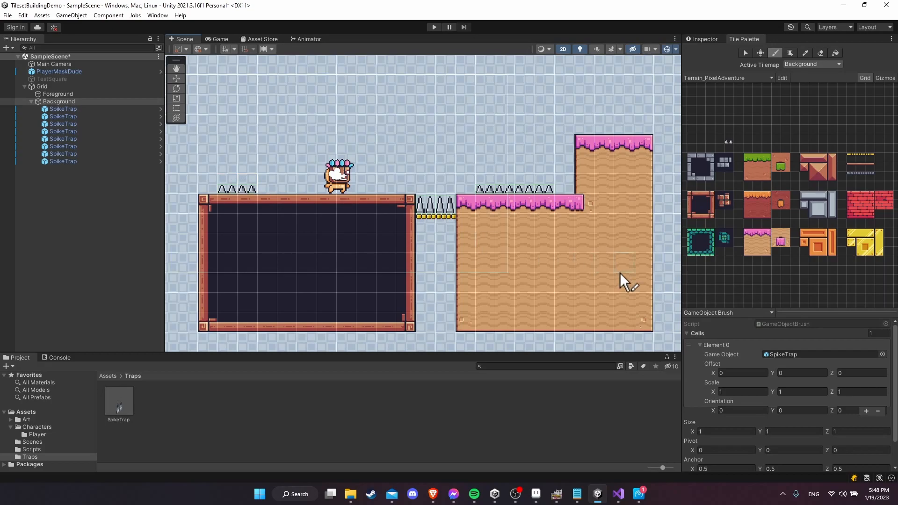
# Step: Switch to Unity and save SampleScene
pyautogui.hotkey('ctrl', 's')
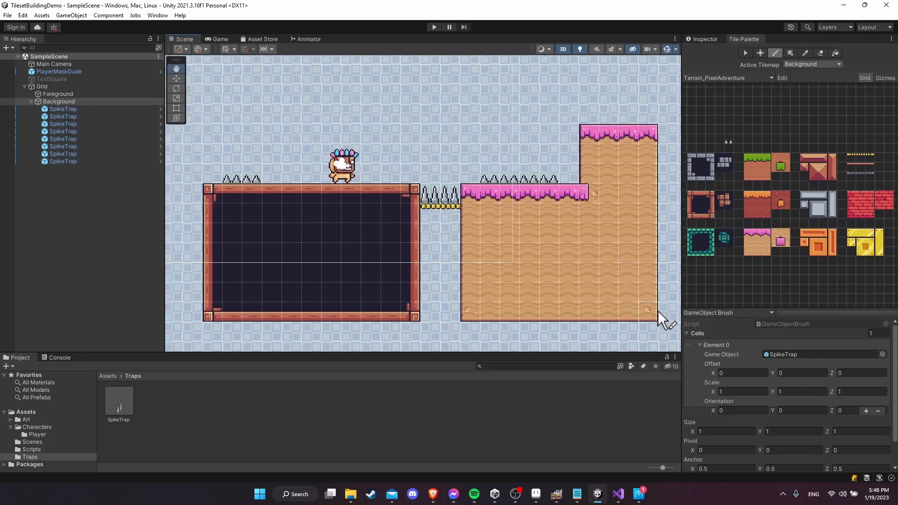
pyautogui.moveTo(653, 319); pyautogui.dragTo(648, 318, button='middle')
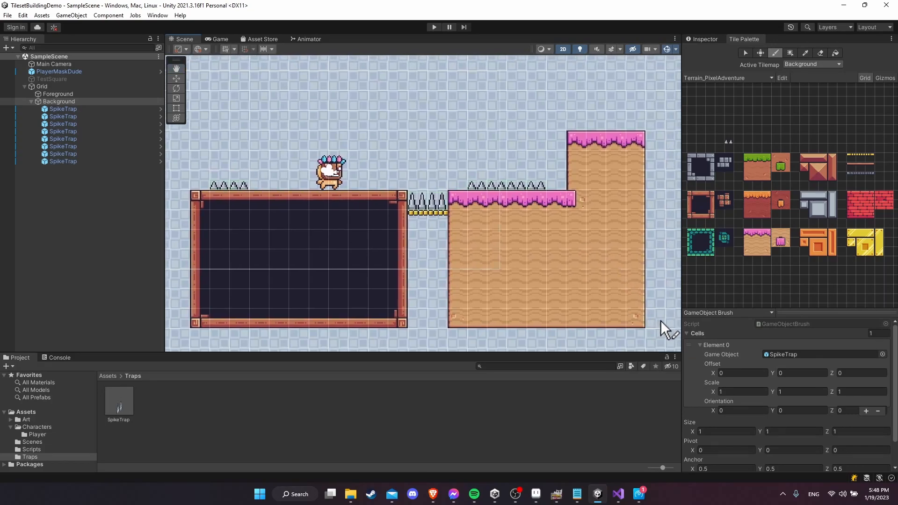